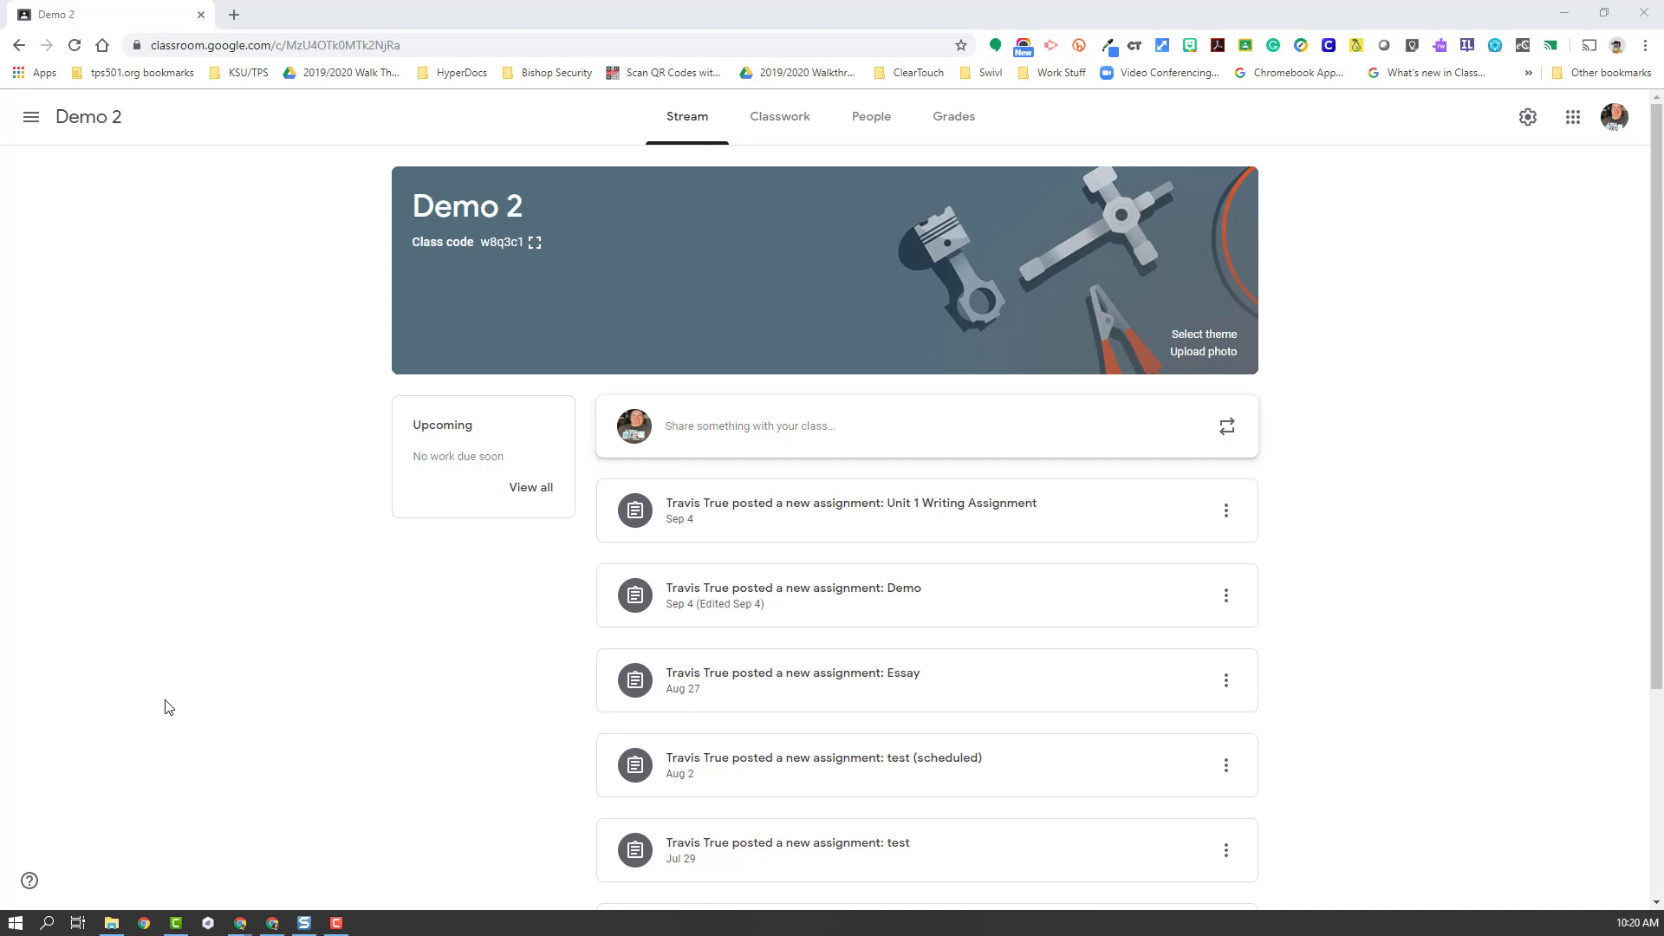
# Create a new assignment titled "Demo Essay" in the class's classwork and start a rubric for it.
pyautogui.click(791, 132)
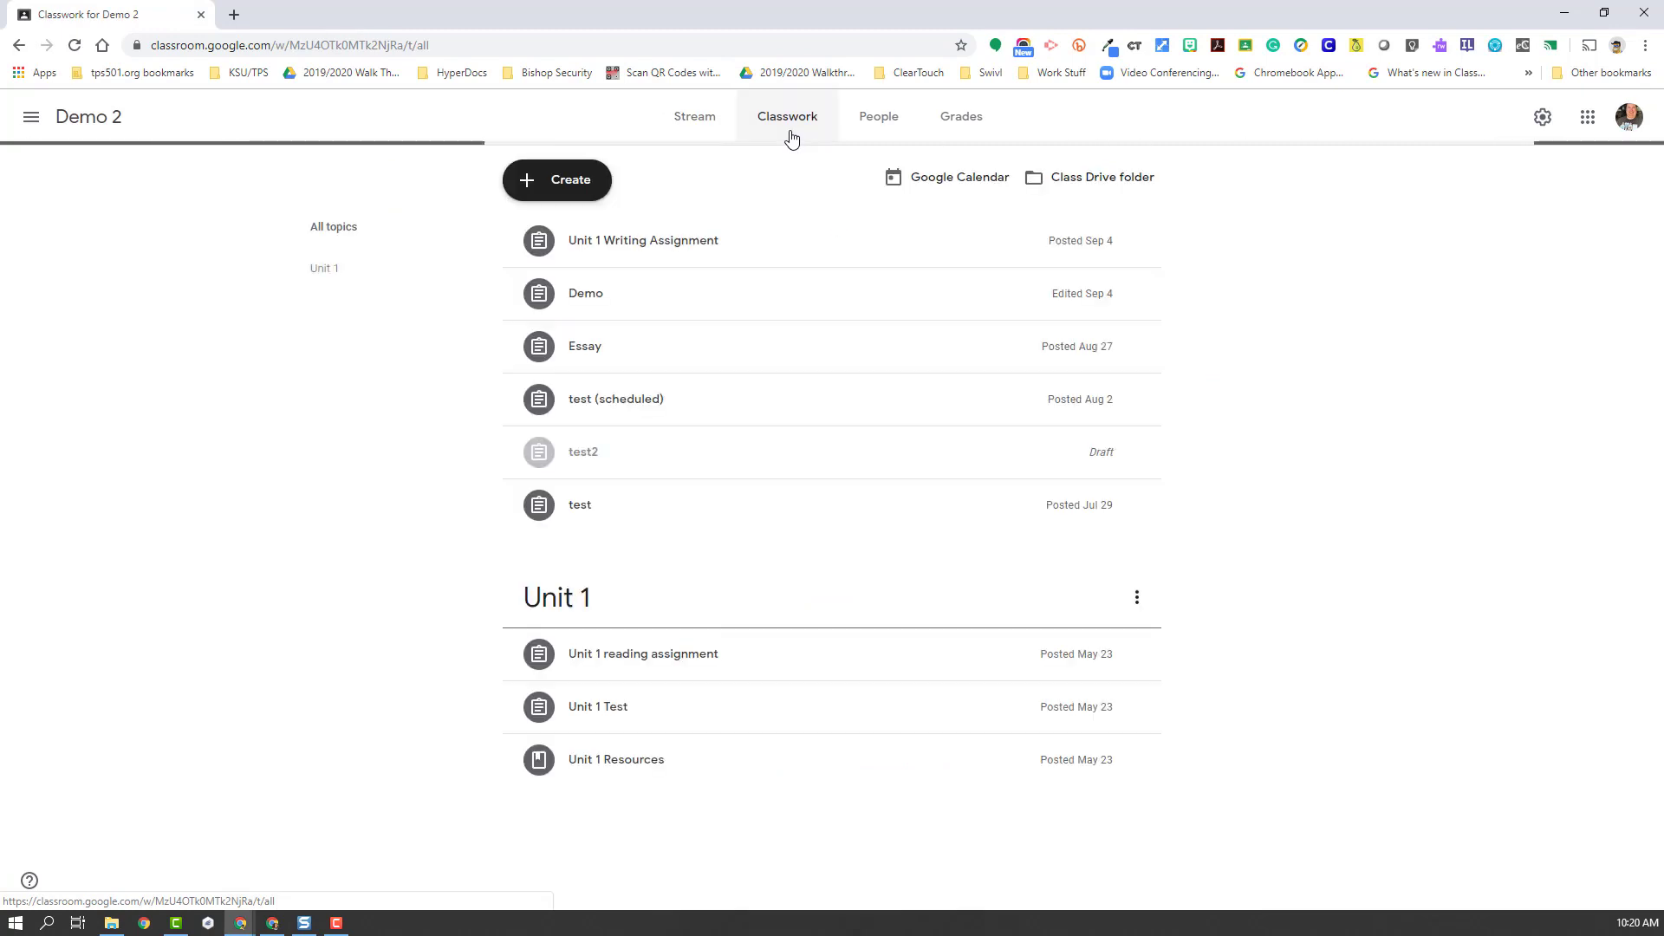
pyautogui.click(595, 200)
pyautogui.click(595, 200)
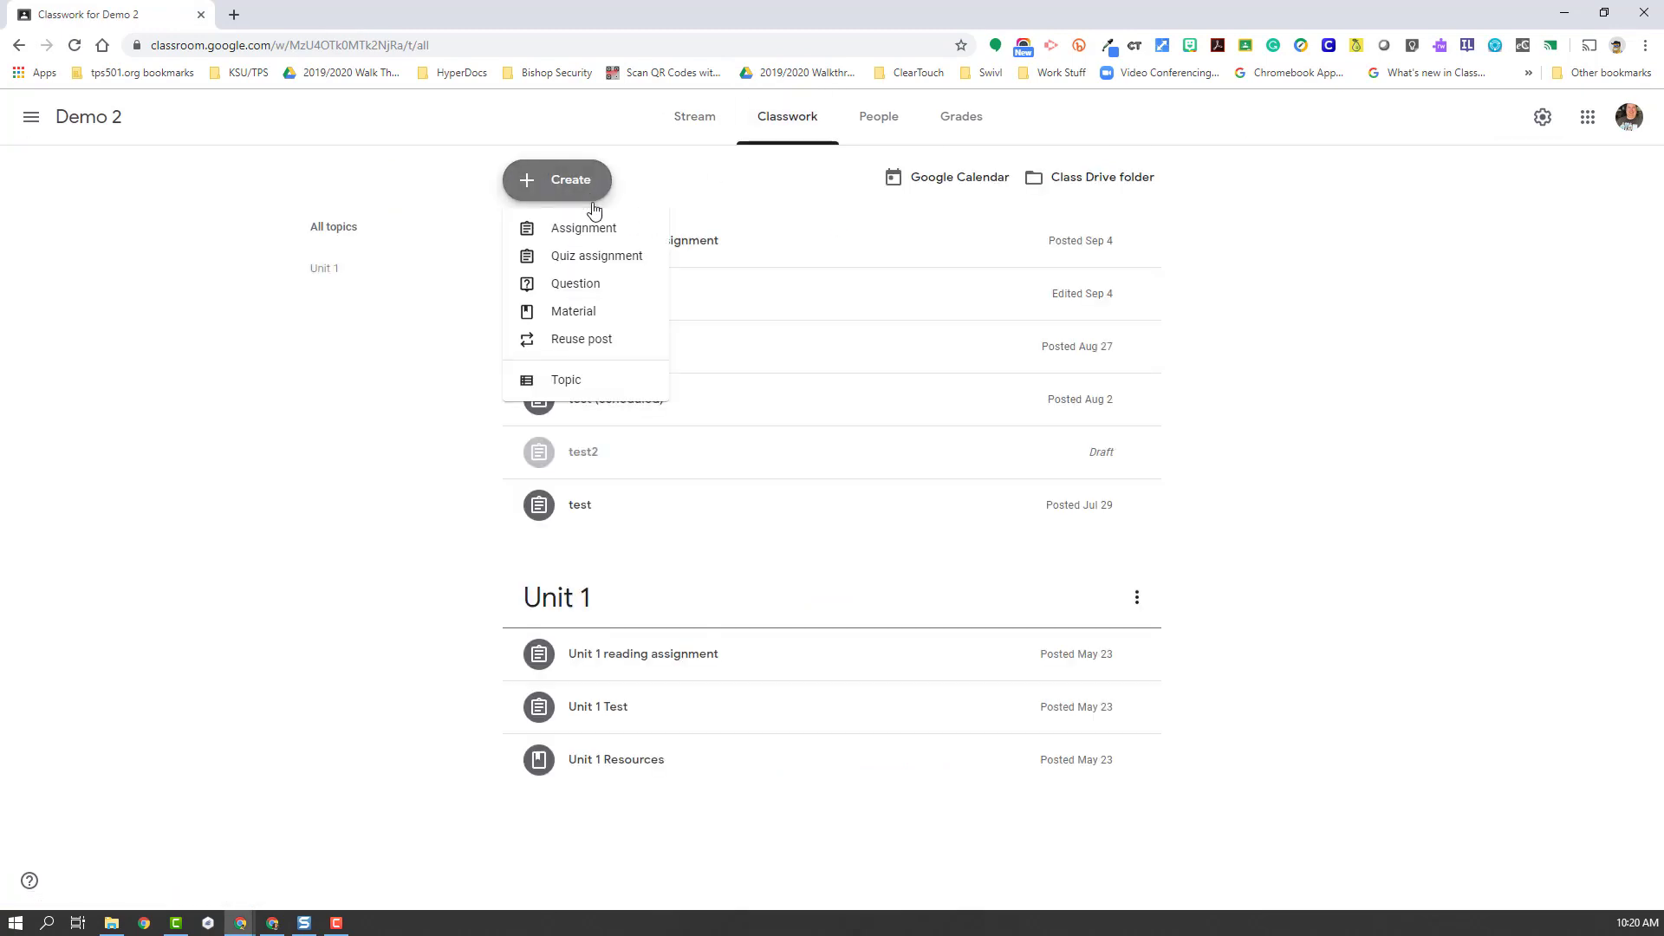
pyautogui.click(599, 237)
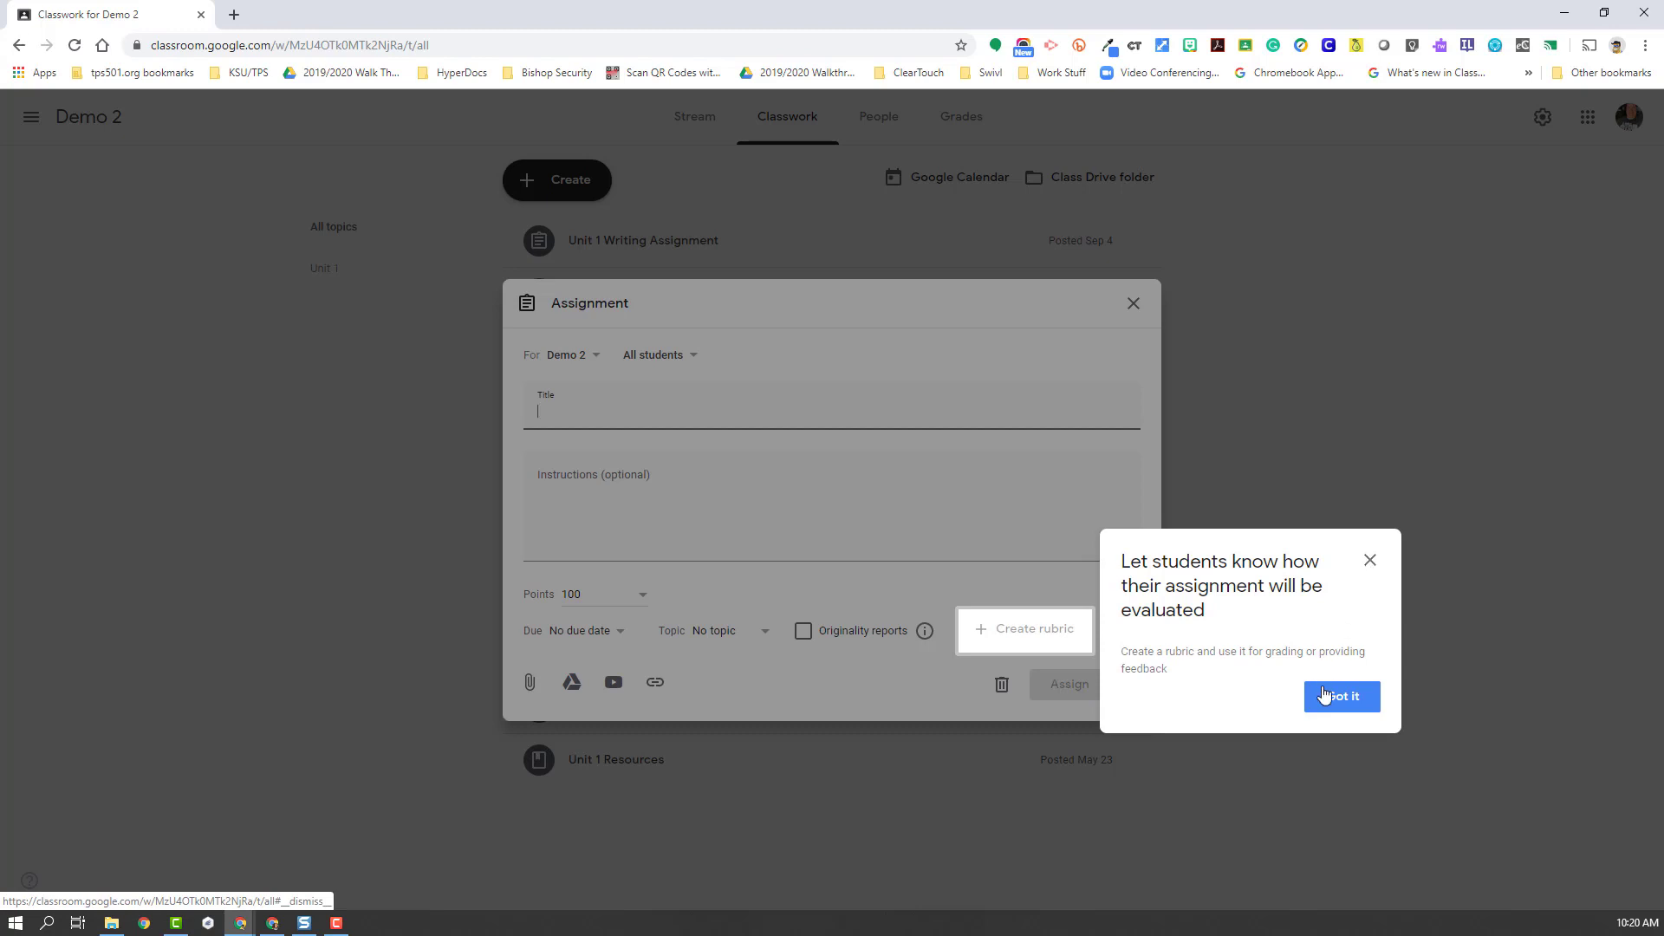
pyautogui.click(1369, 562)
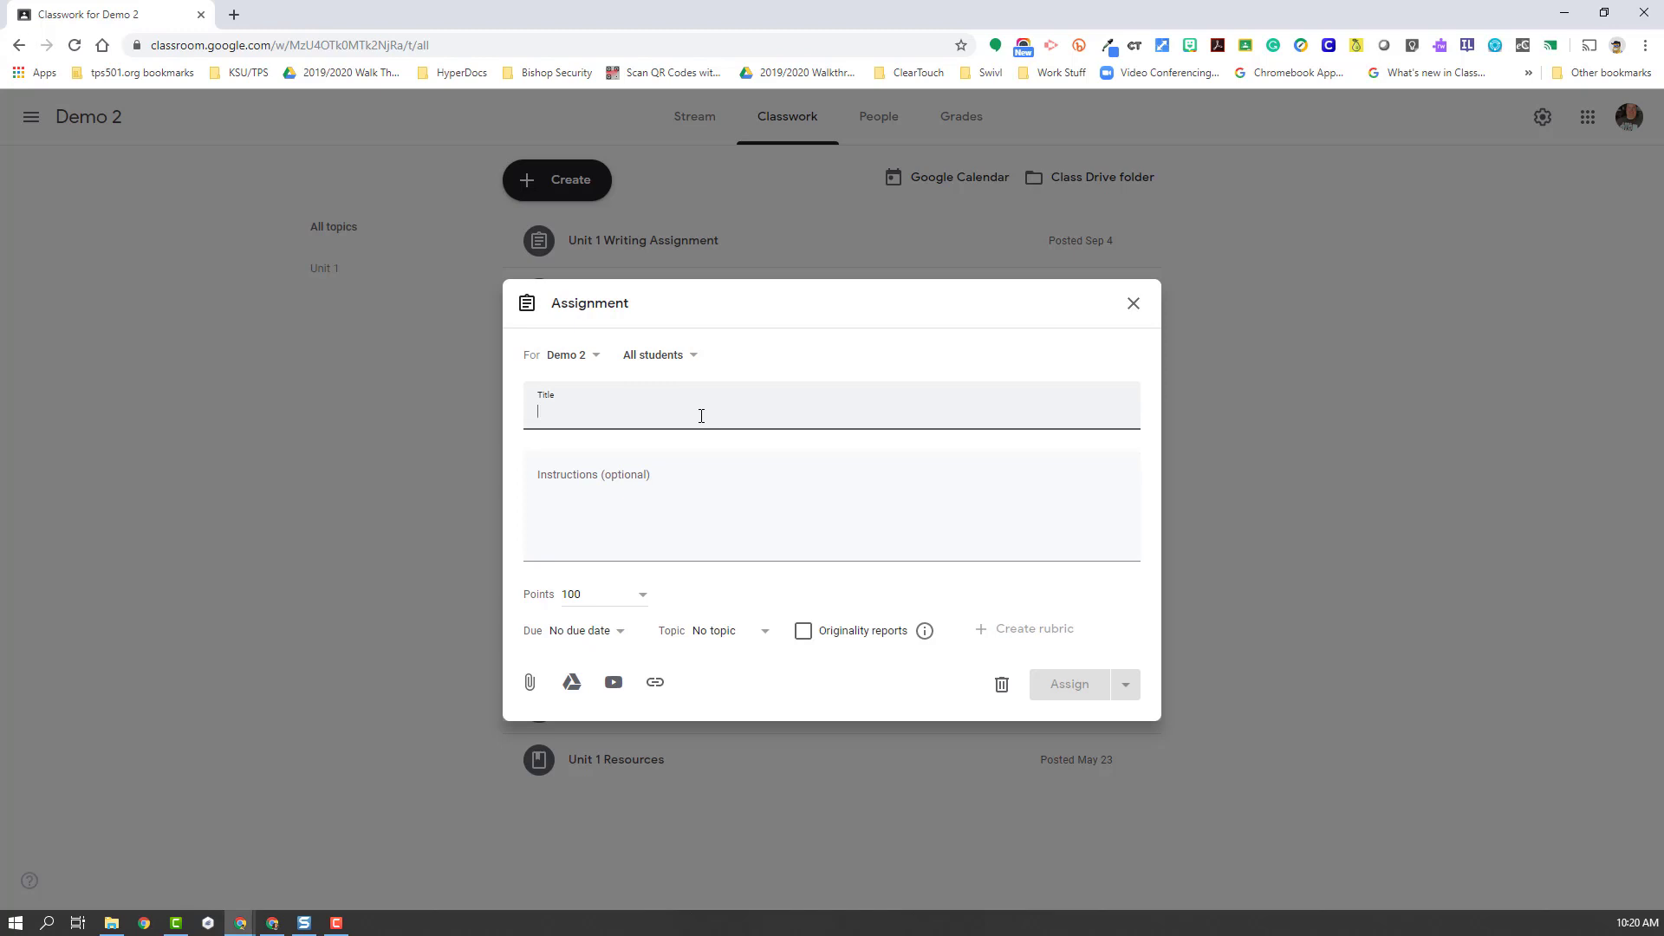
pyautogui.write('Dem')
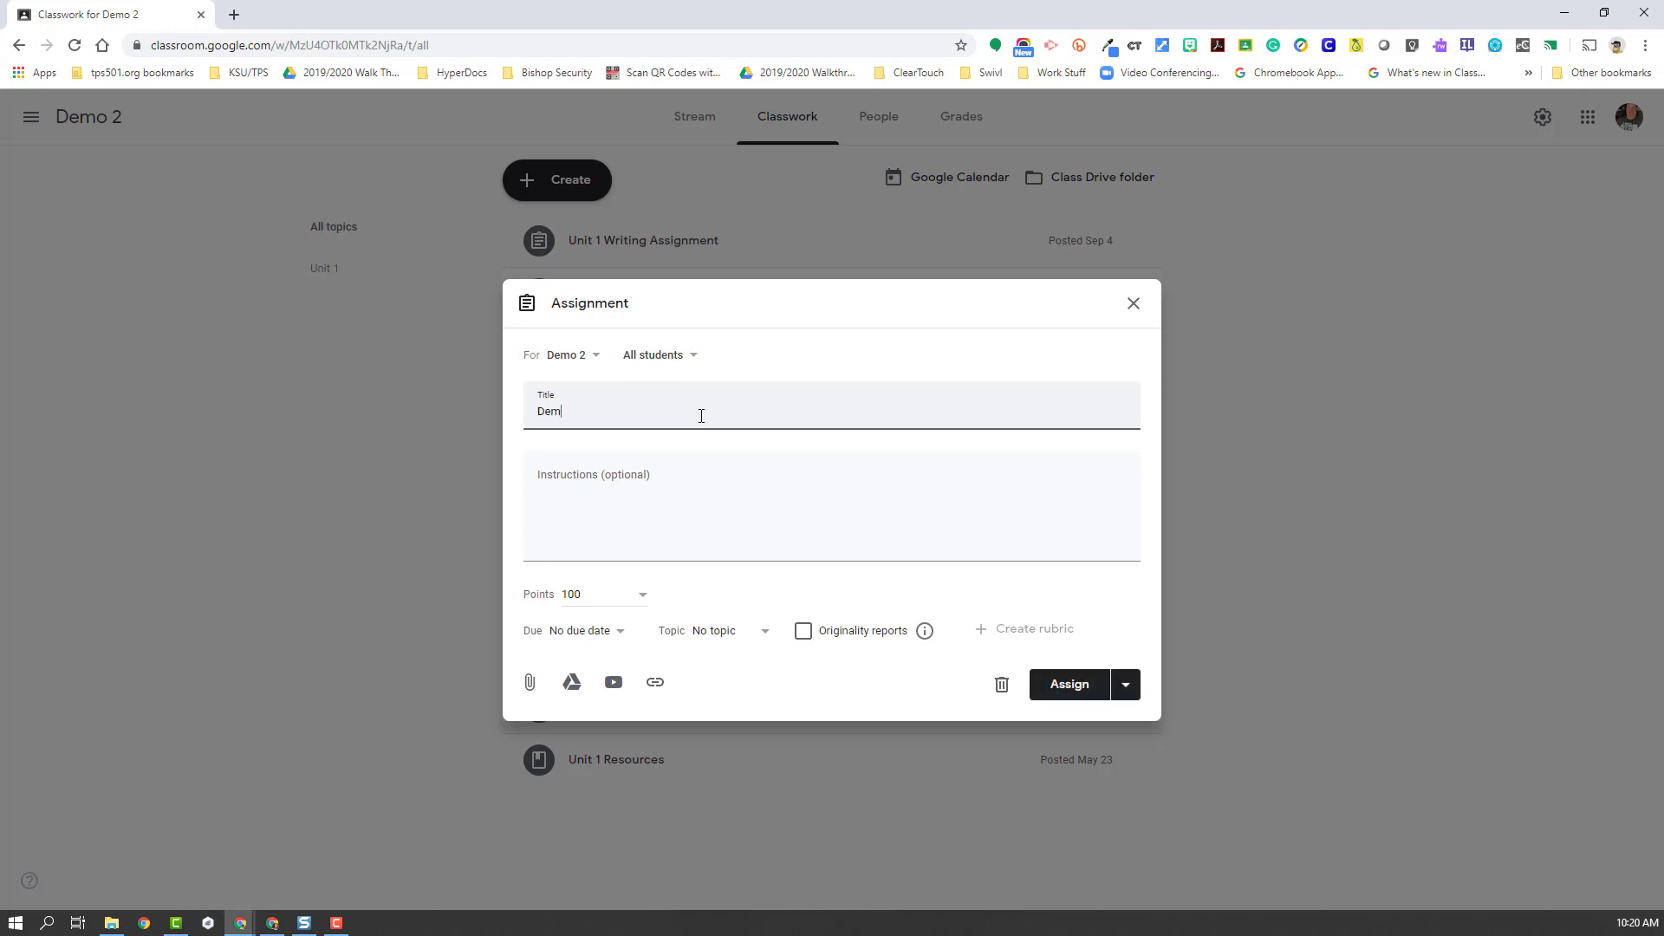
pyautogui.write('o Essay')
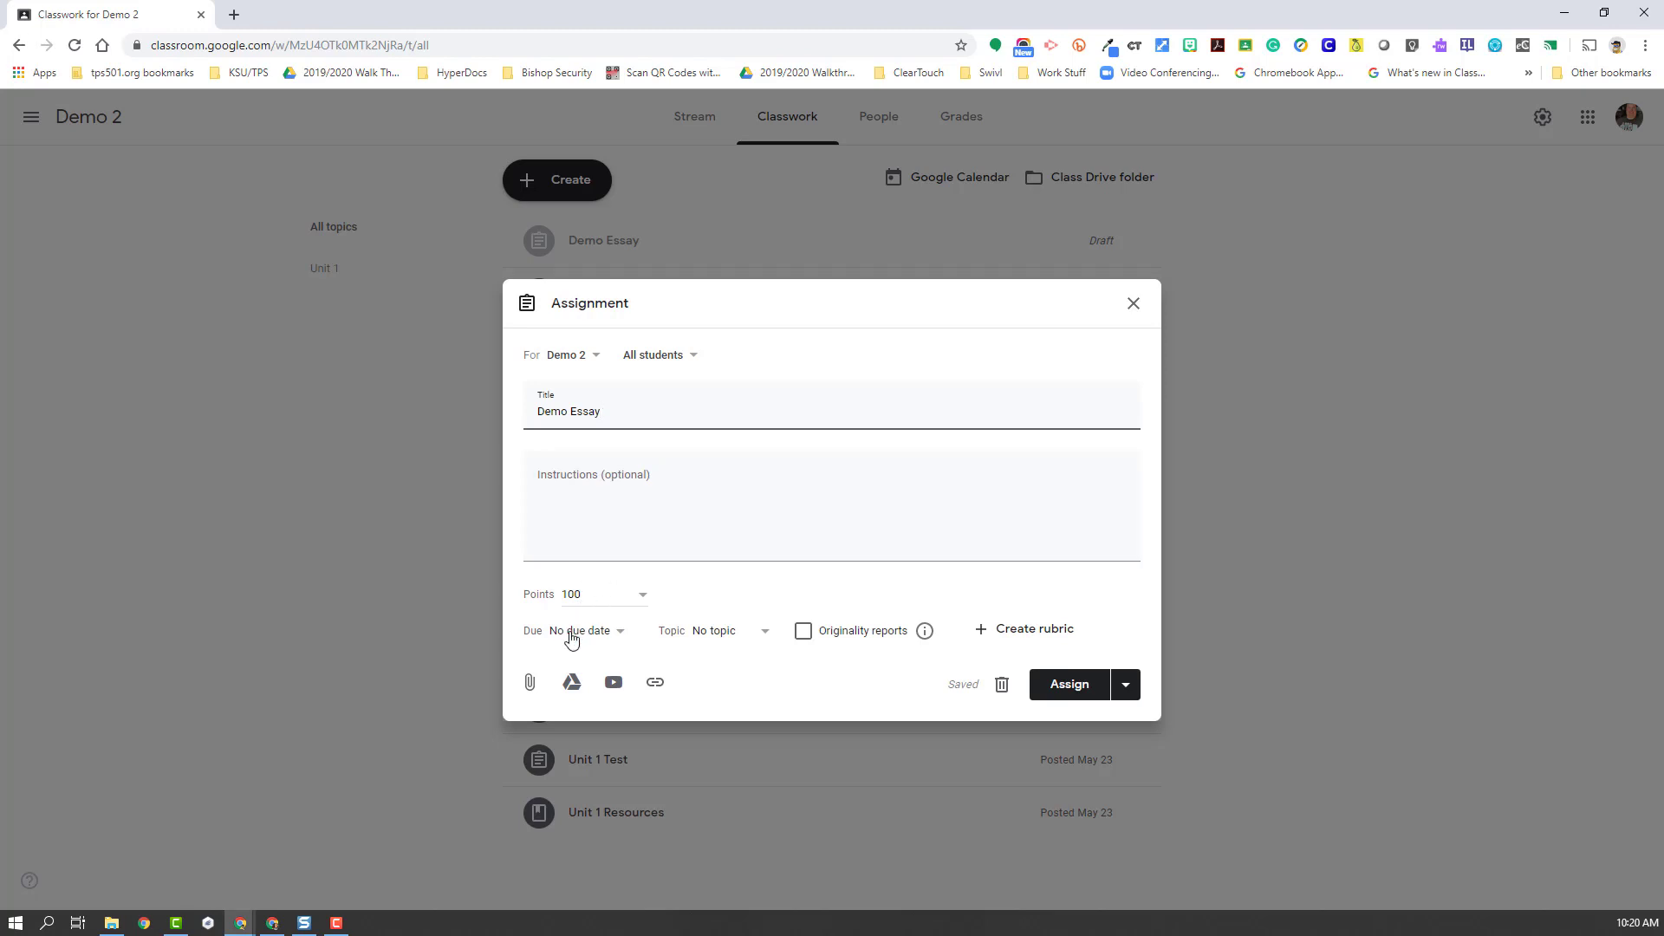
pyautogui.click(1017, 641)
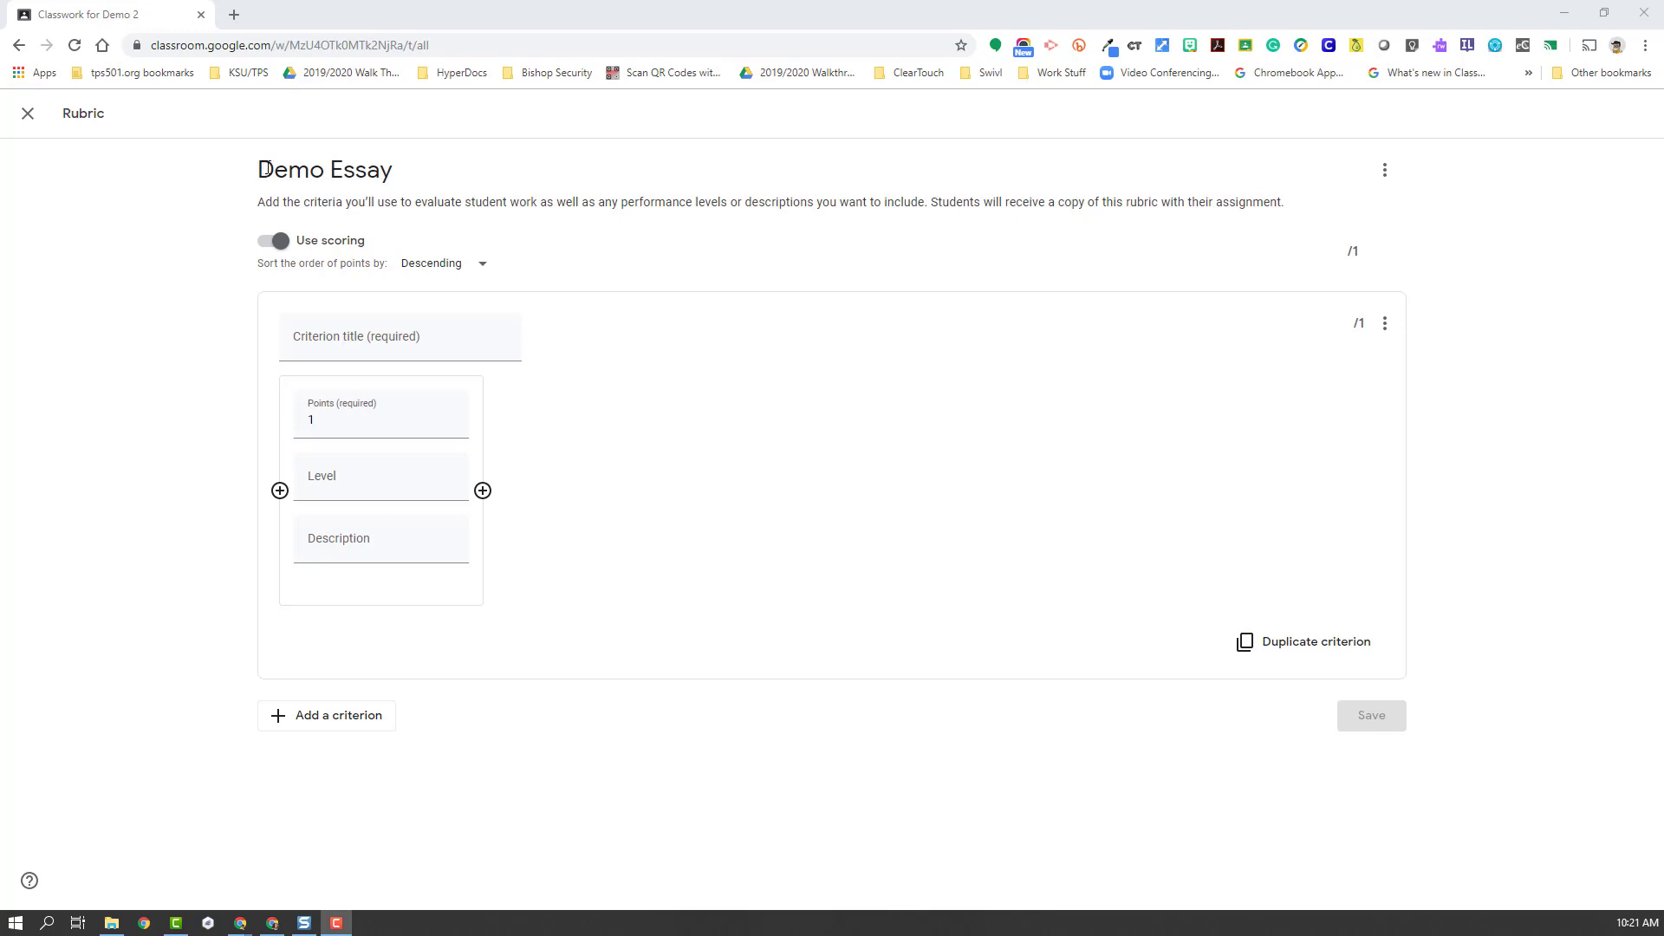
pyautogui.moveTo(260, 169); pyautogui.dragTo(380, 170)
pyautogui.moveTo(266, 204); pyautogui.dragTo(428, 207)
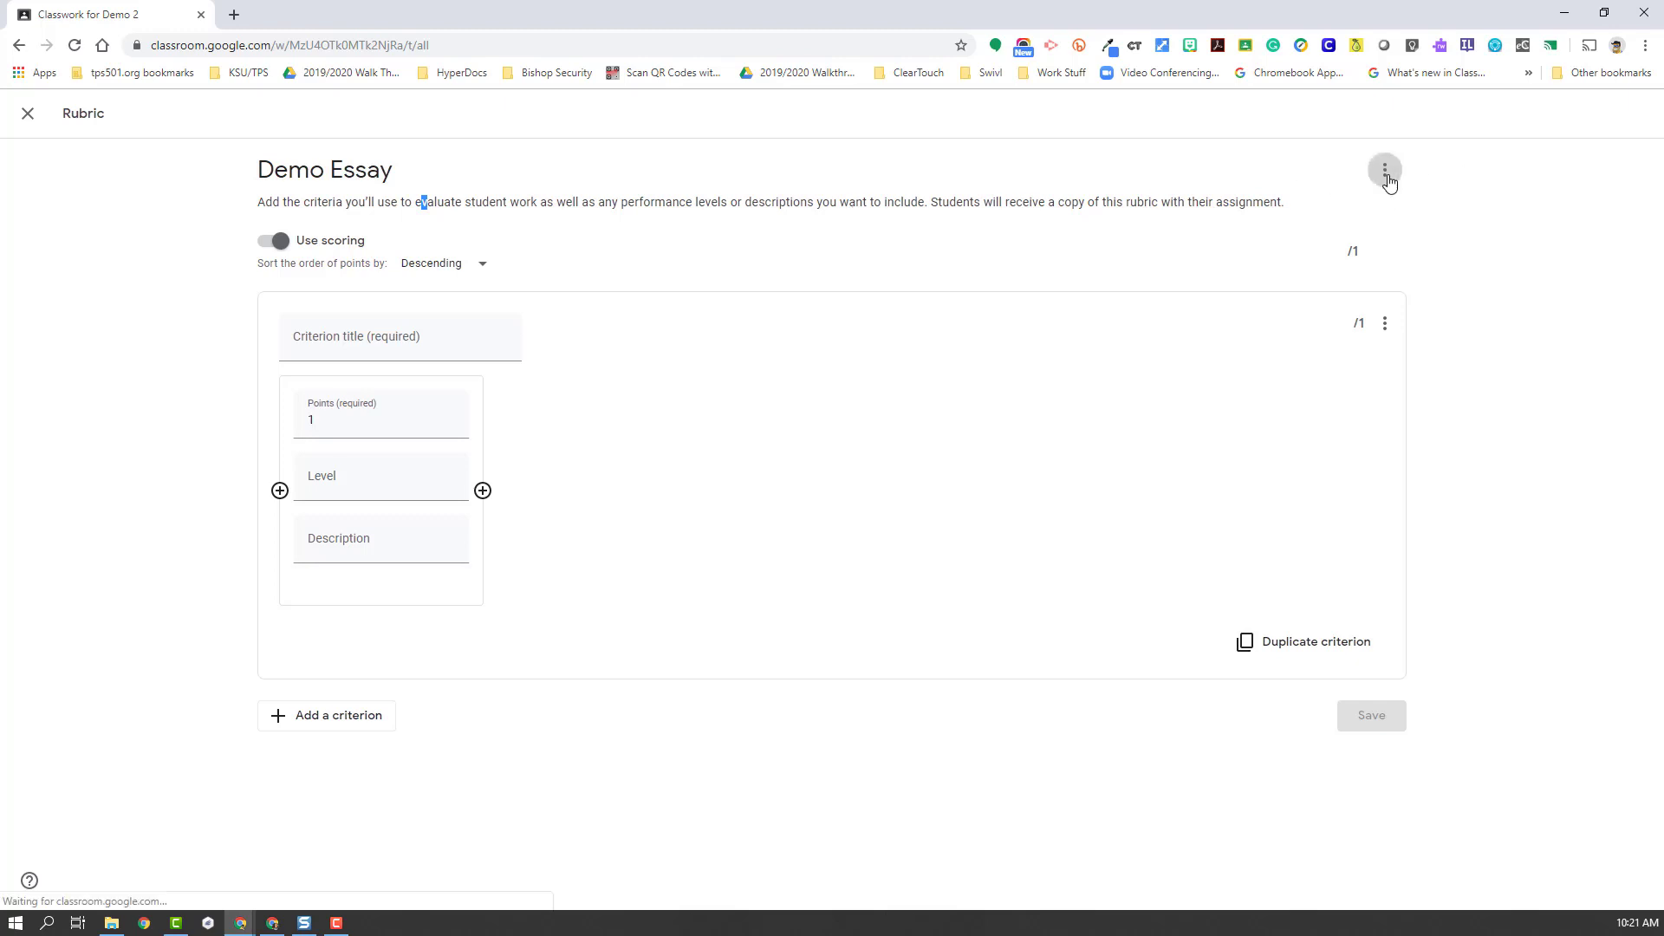
pyautogui.click(1388, 178)
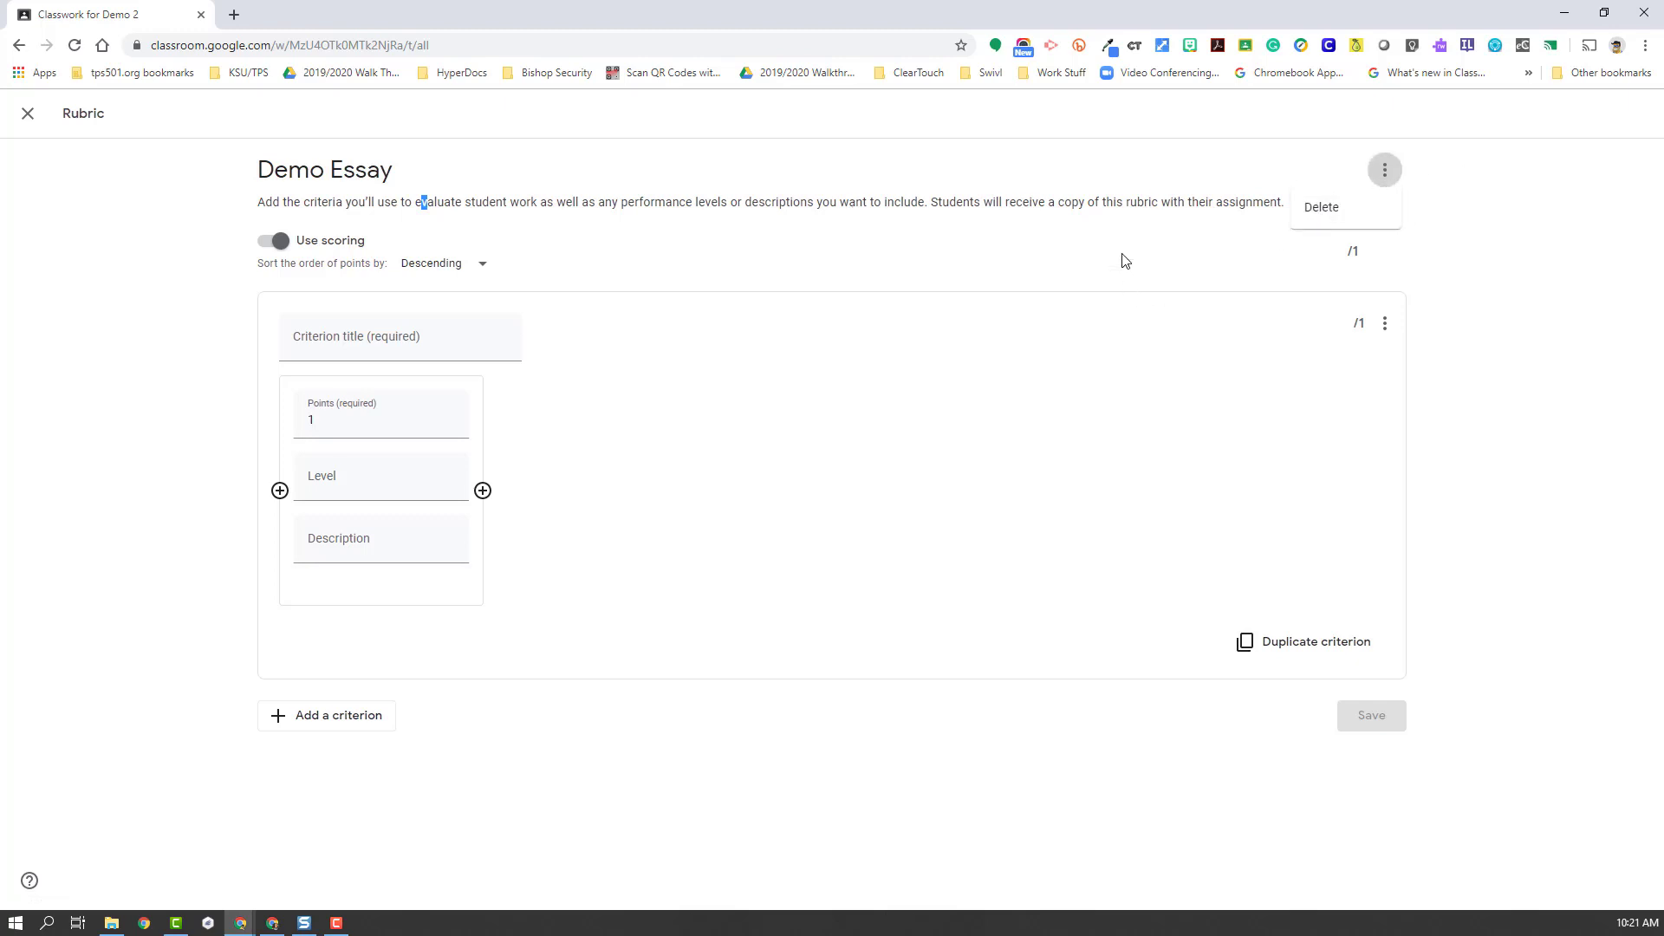
pyautogui.click(1090, 253)
pyautogui.click(423, 270)
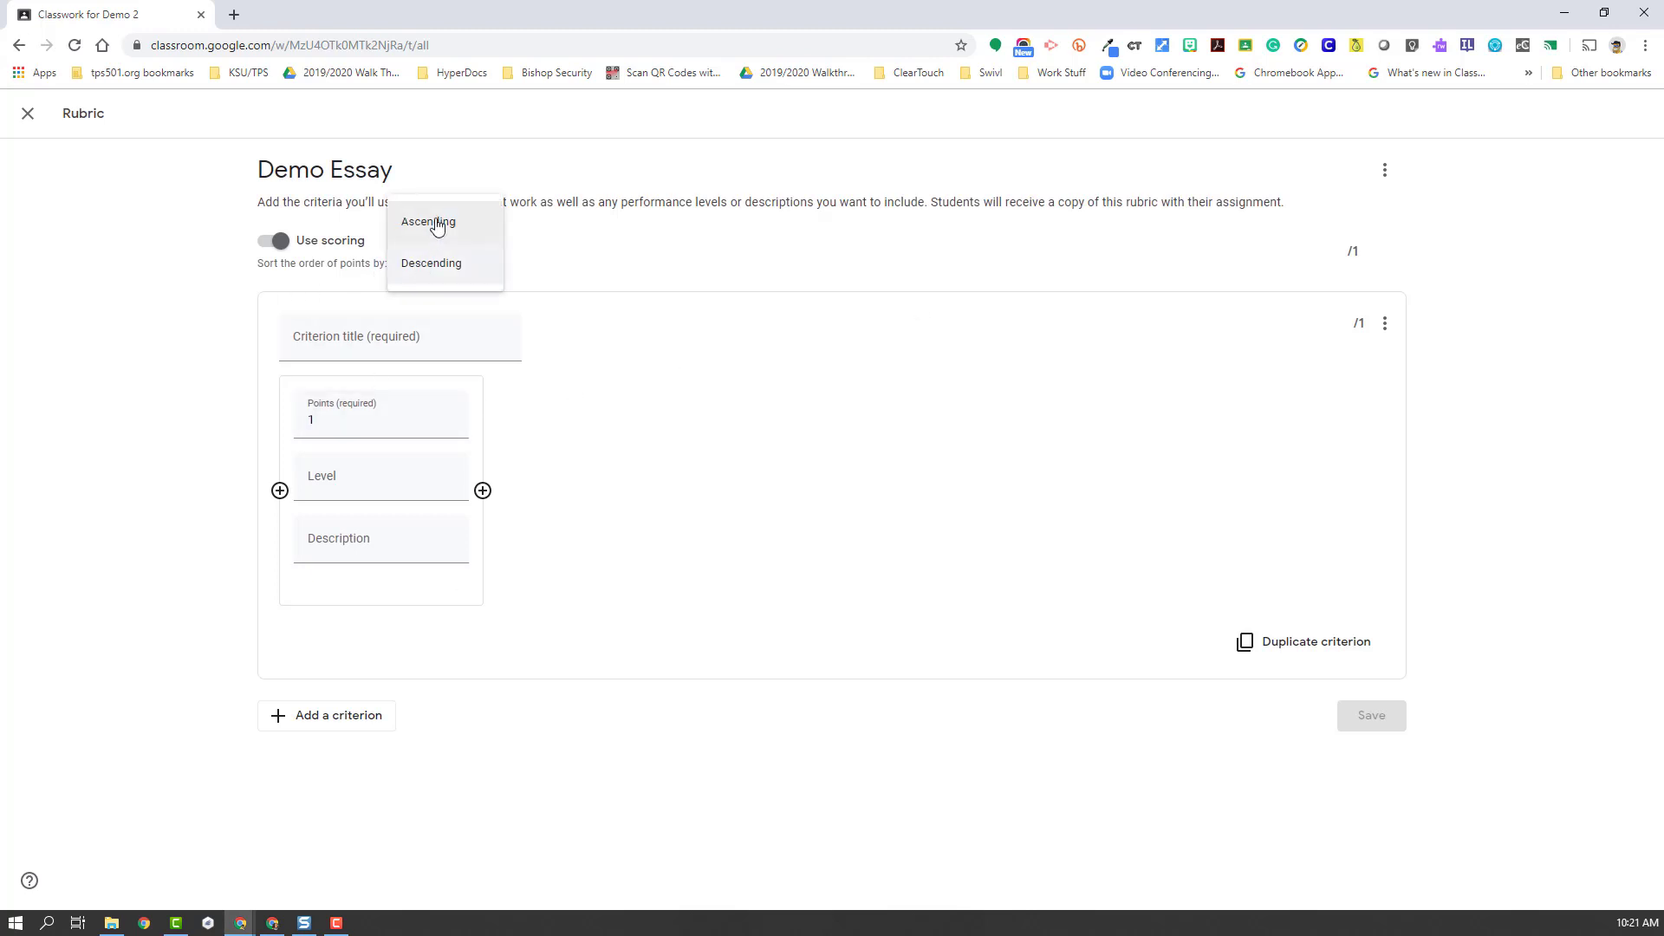
pyautogui.click(587, 277)
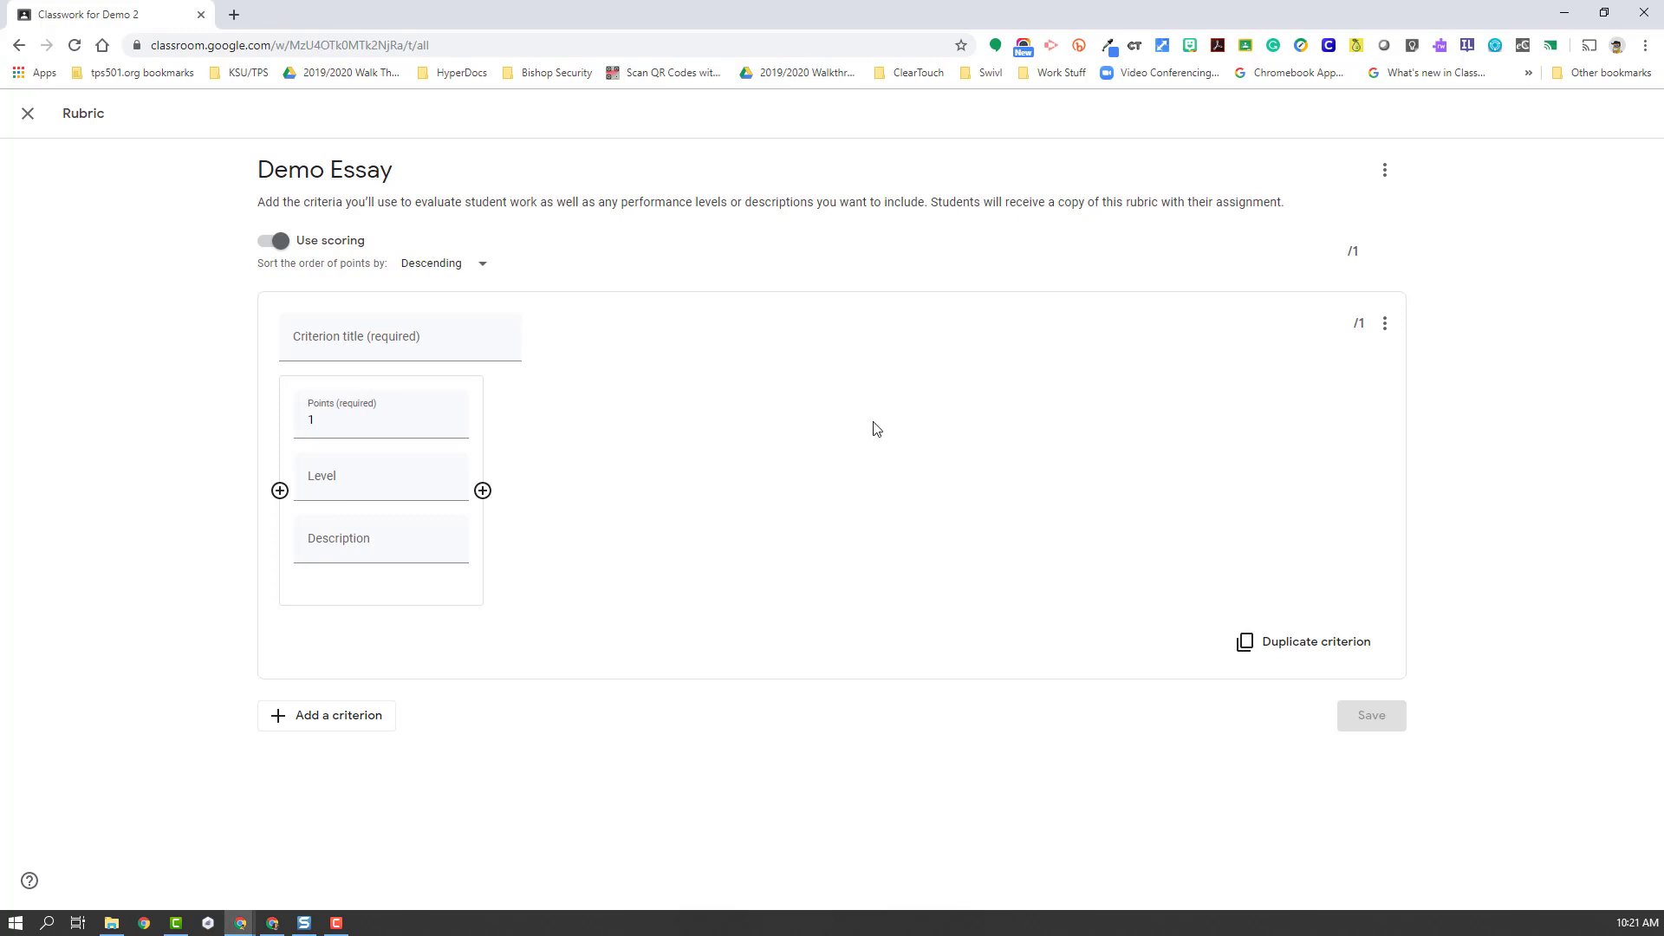
# Title the first criterion "Voice" and add three more levels worth 2, 3 and 4 points.
pyautogui.click(331, 340)
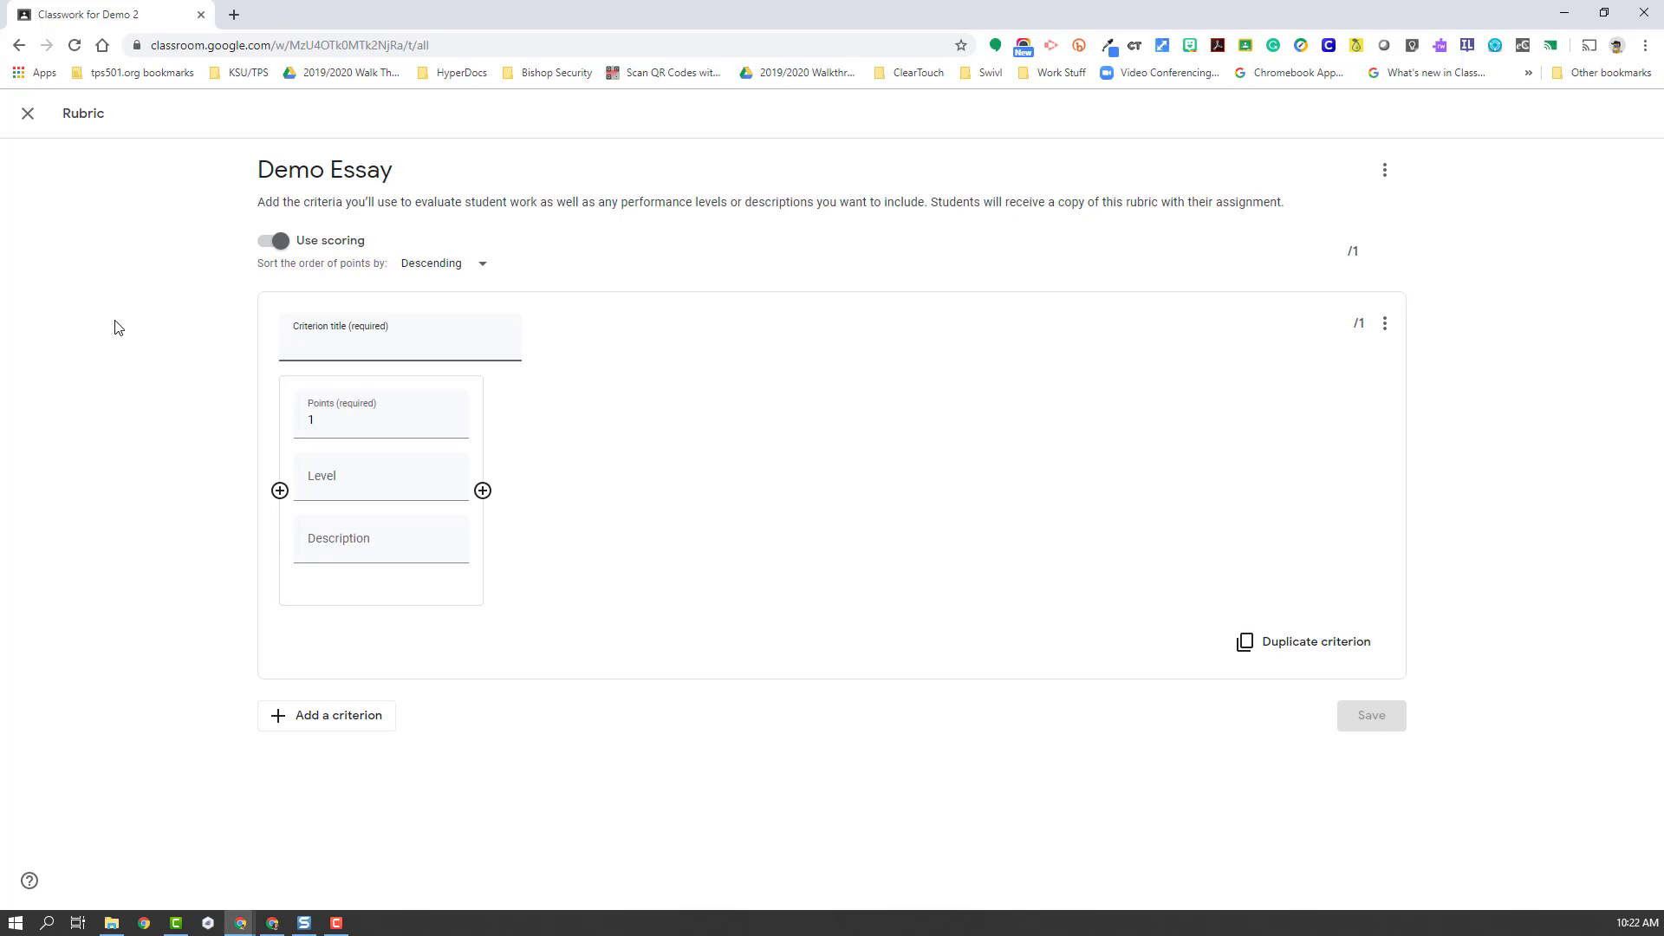
pyautogui.write('Voice')
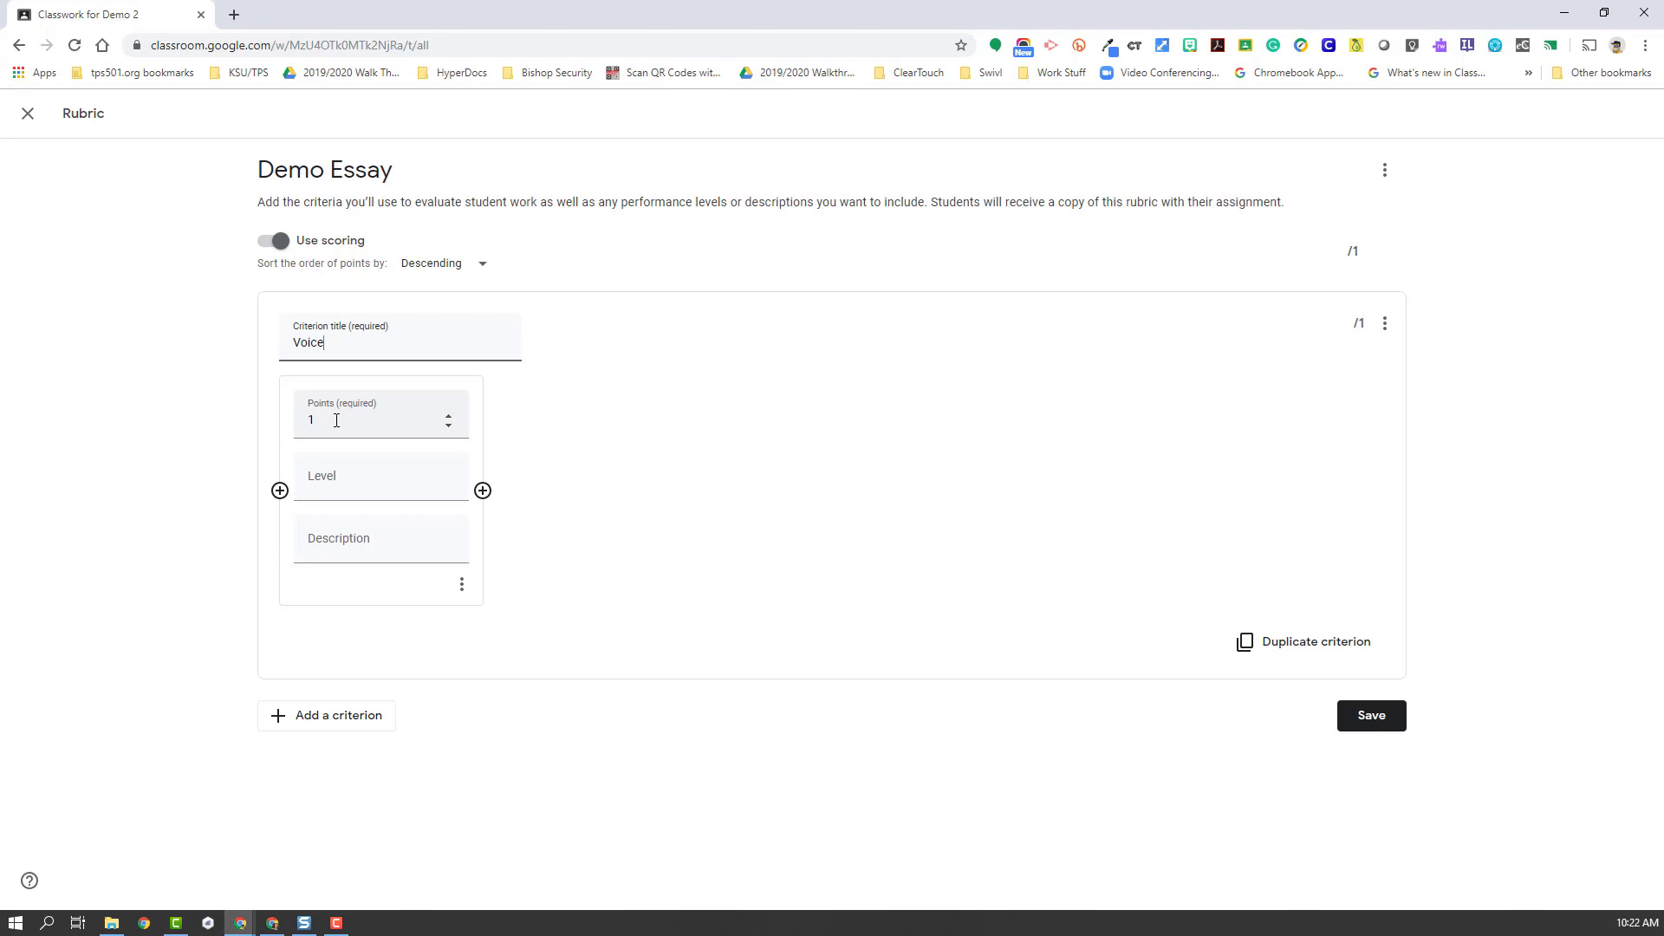
pyautogui.click(482, 491)
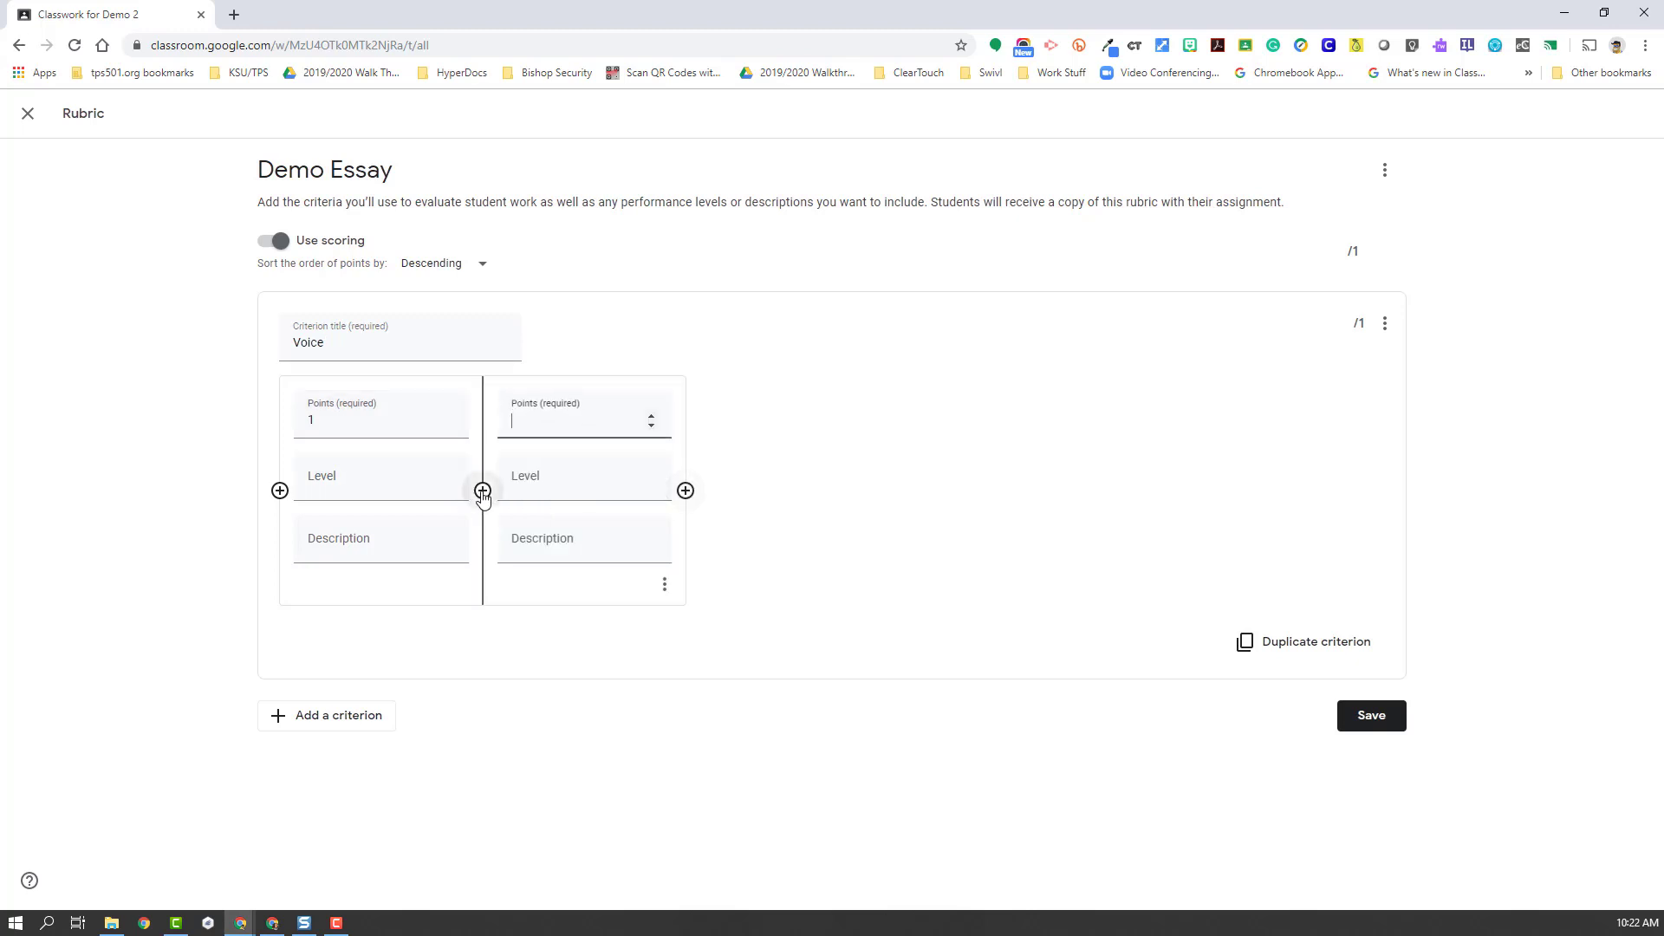
pyautogui.write('2')
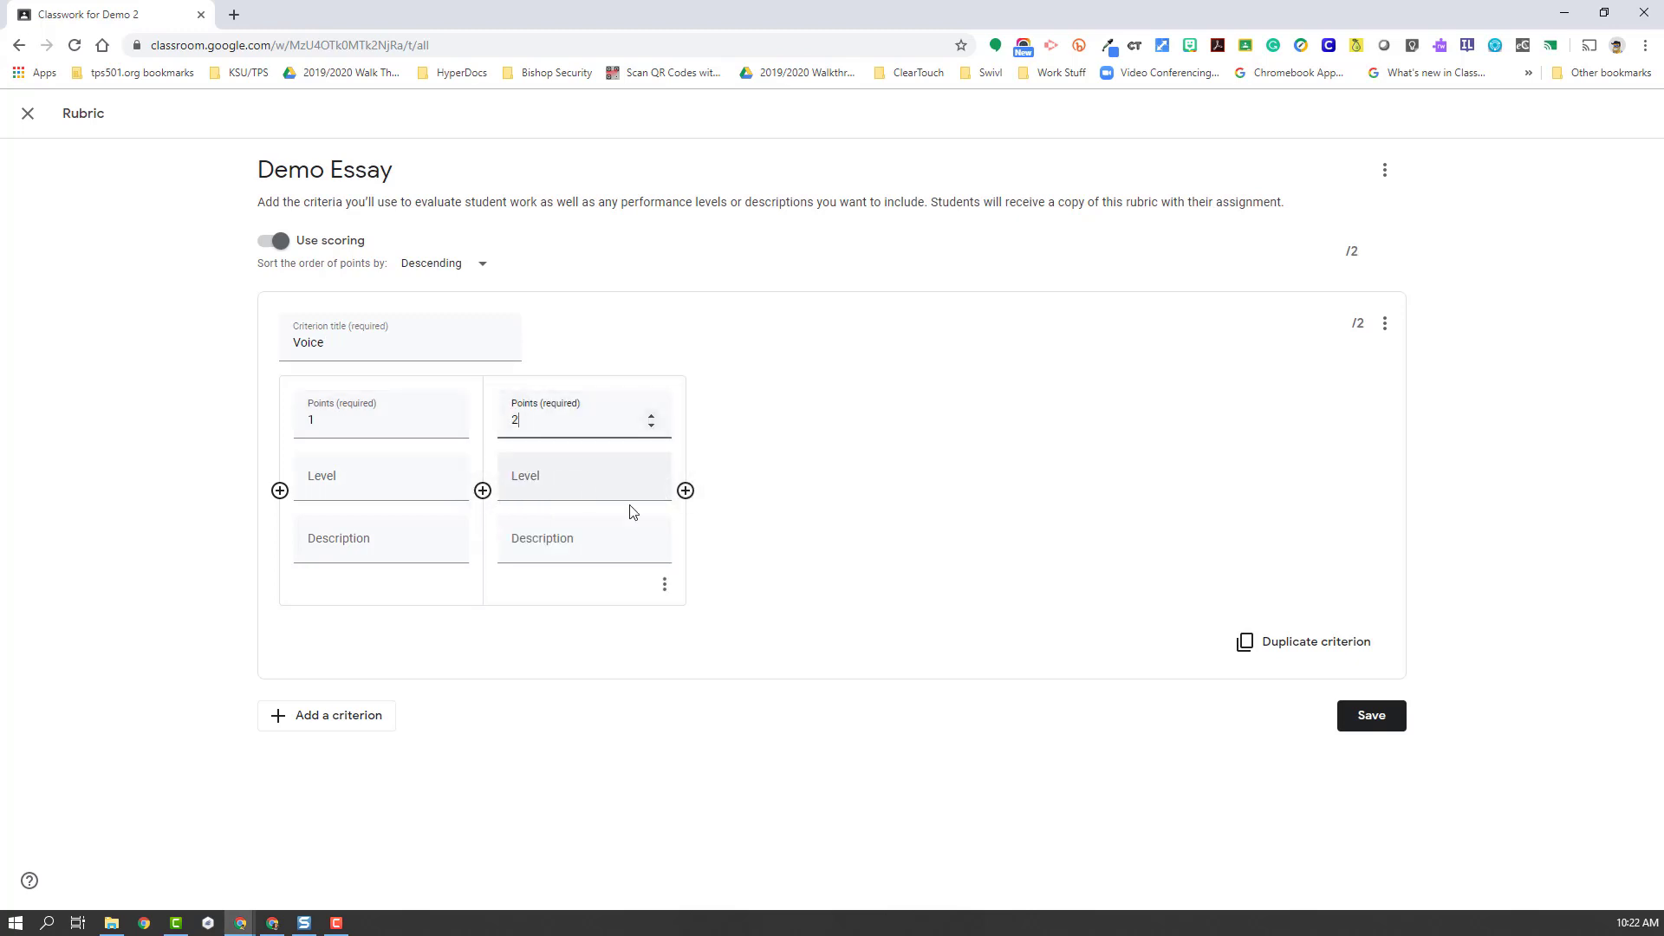
pyautogui.click(685, 491)
pyautogui.write('4')
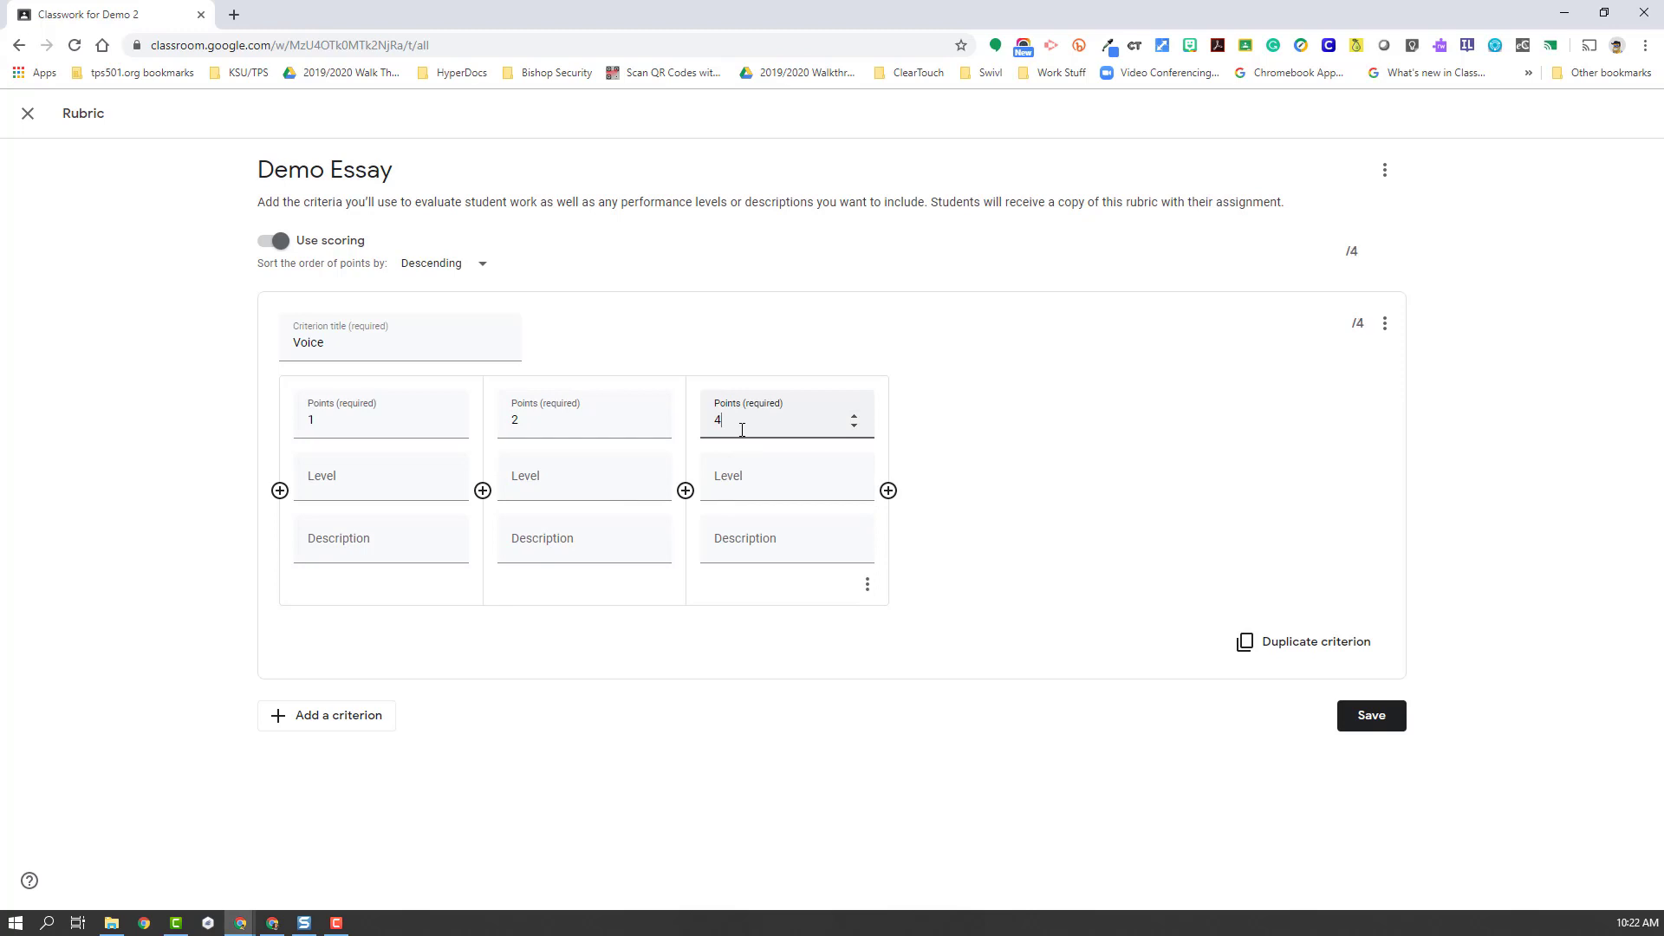
pyautogui.press('BackSpace')
pyautogui.write('3')
pyautogui.click(889, 490)
pyautogui.write('4')
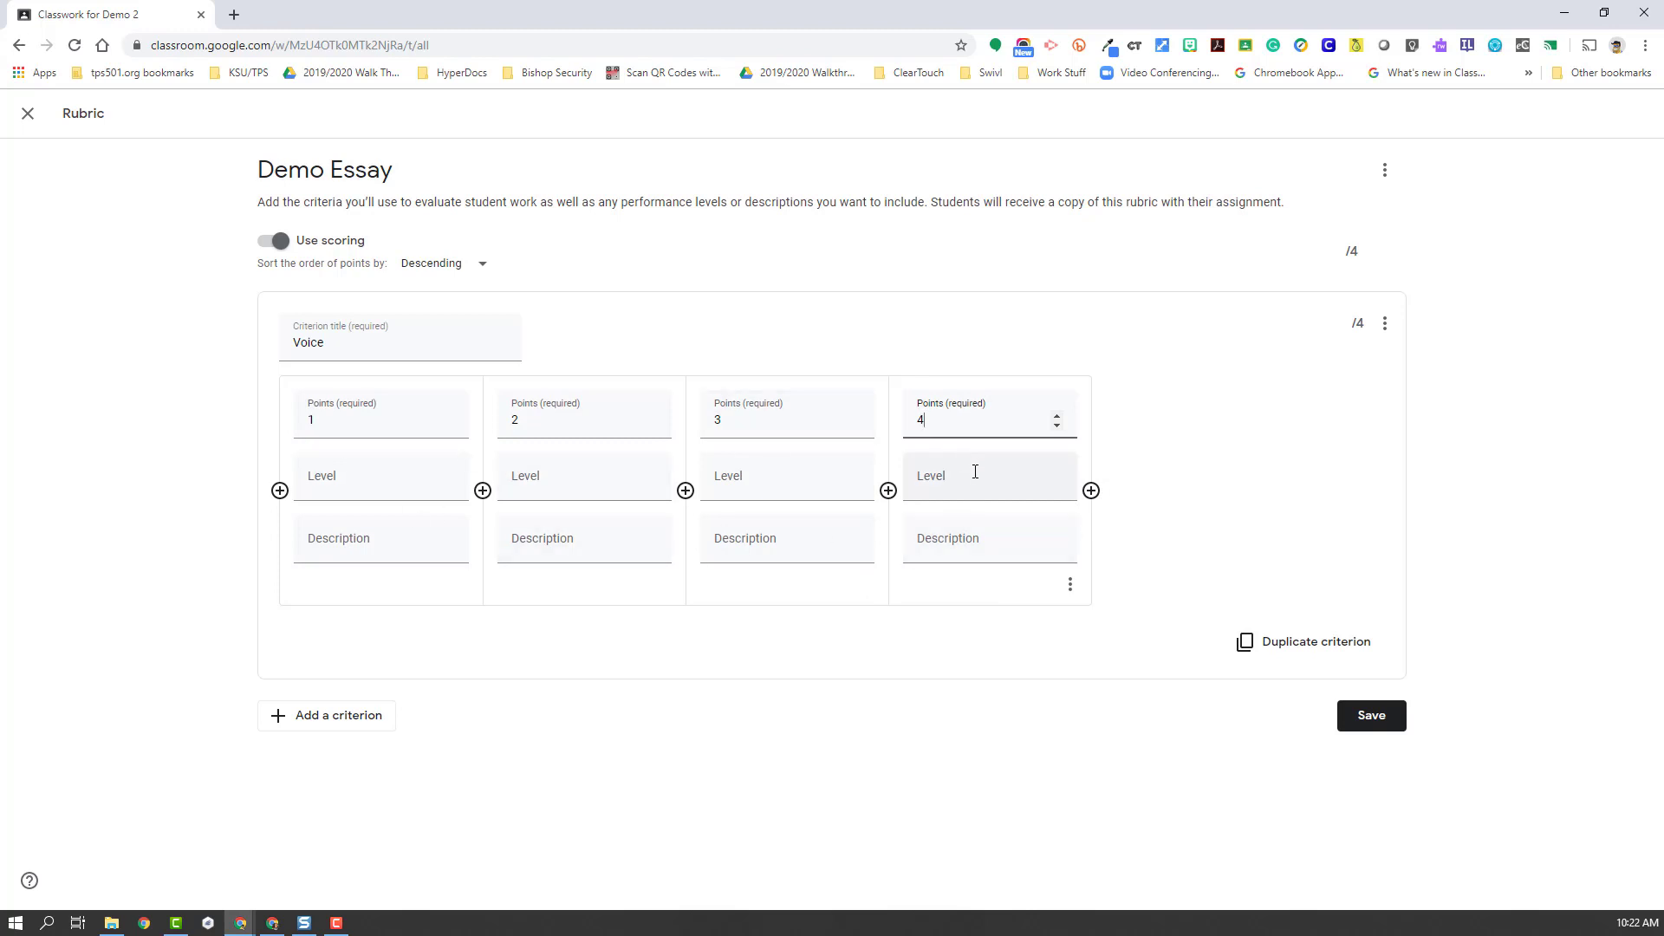
# Name the 1- to 4-point levels of the Voice criterion Poor, Need Work, Great and Meets Requirements, in that order.
pyautogui.click(390, 483)
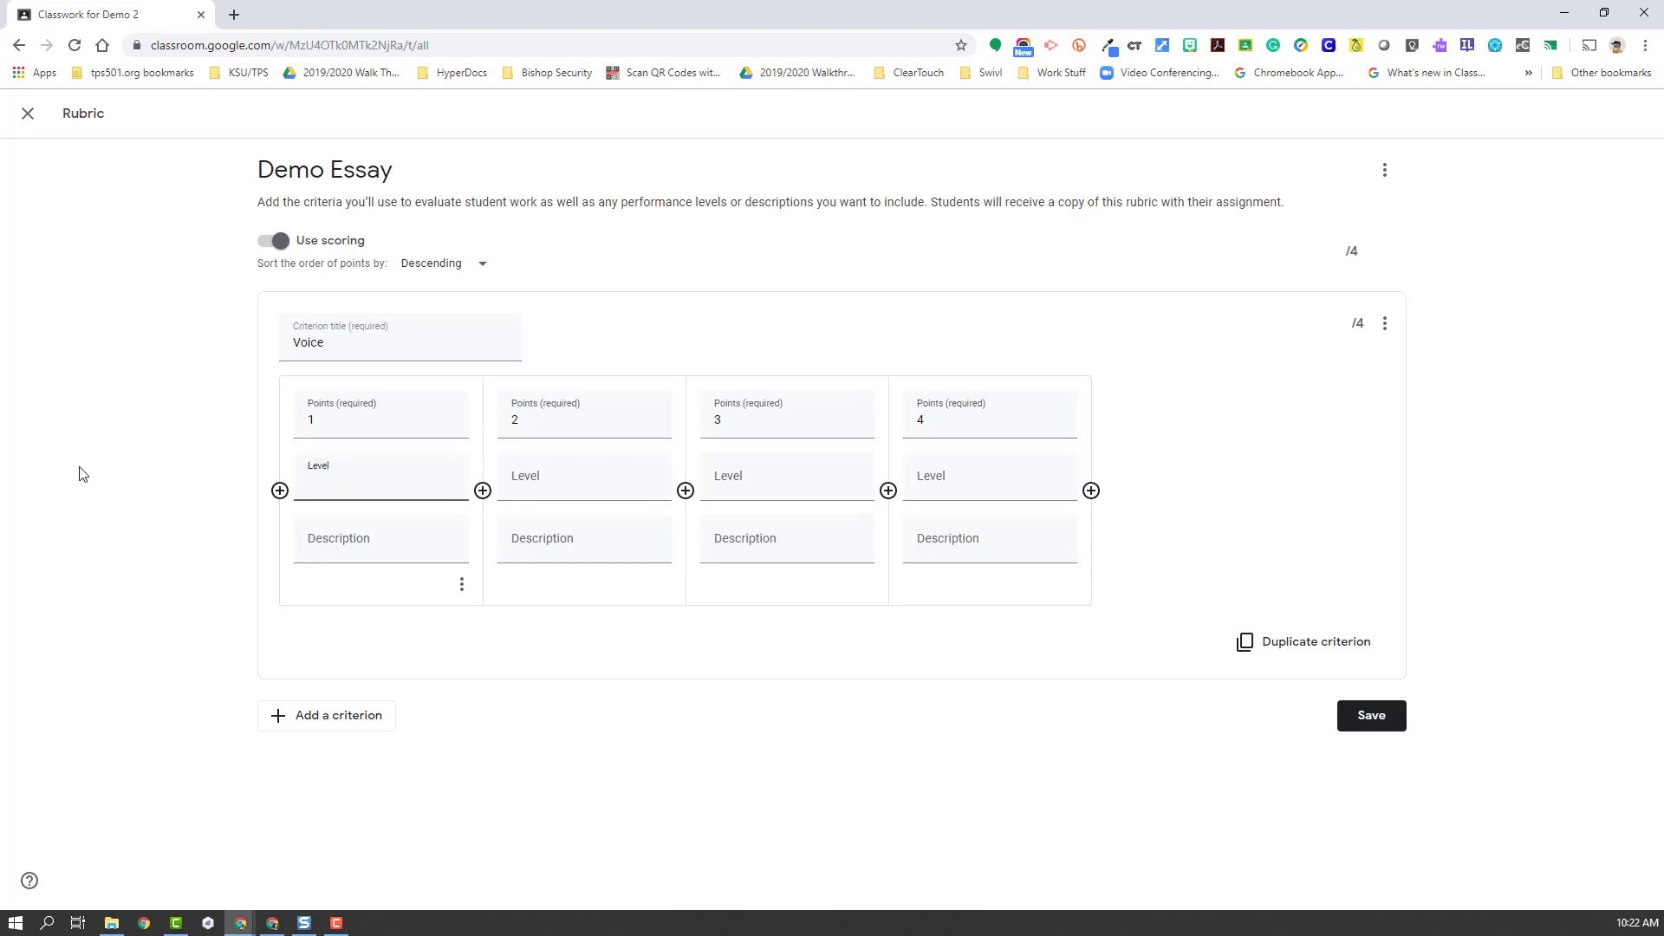
pyautogui.write('Poor')
pyautogui.press('Tab')
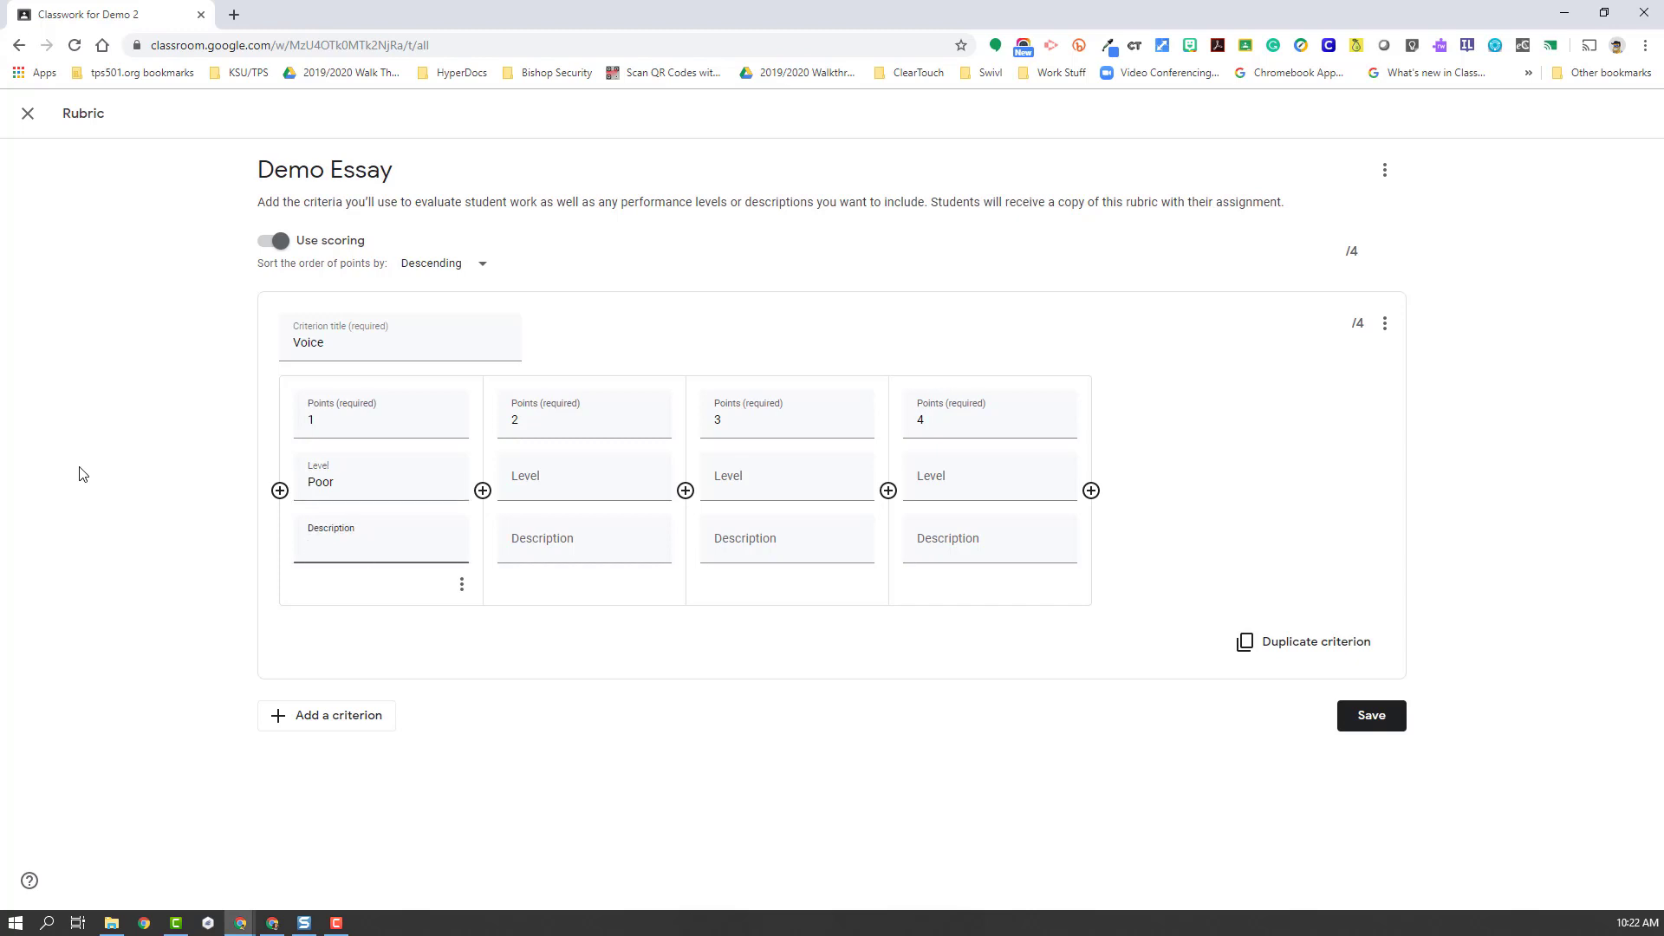
pyautogui.click(556, 495)
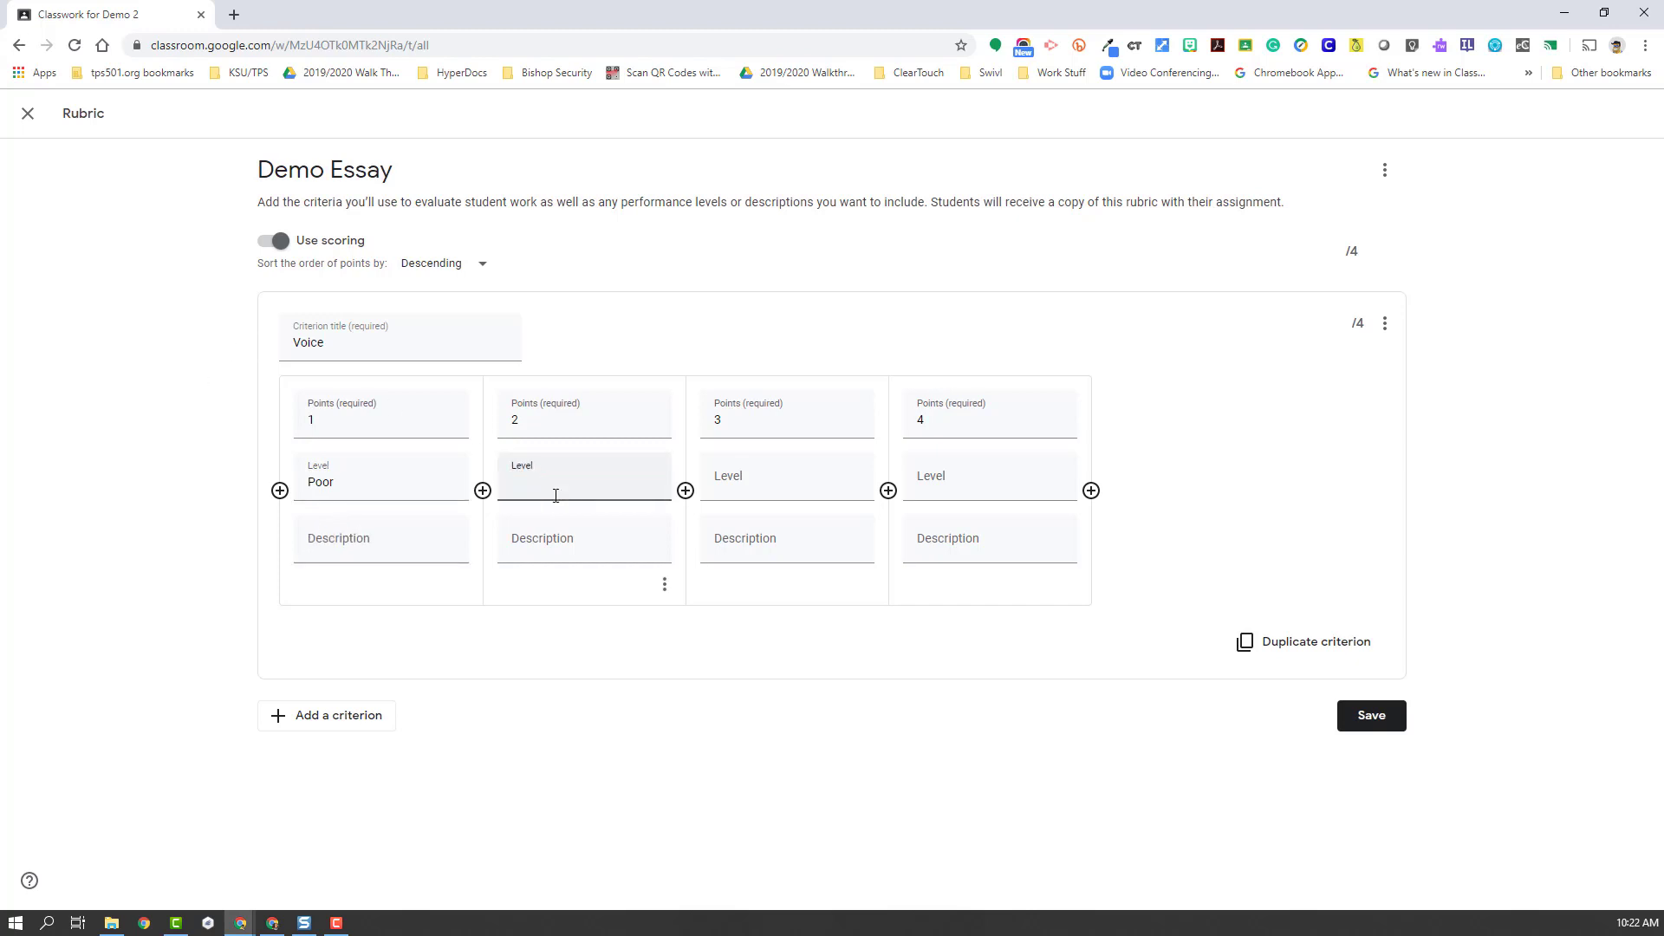
pyautogui.write('Need Work')
pyautogui.click(772, 476)
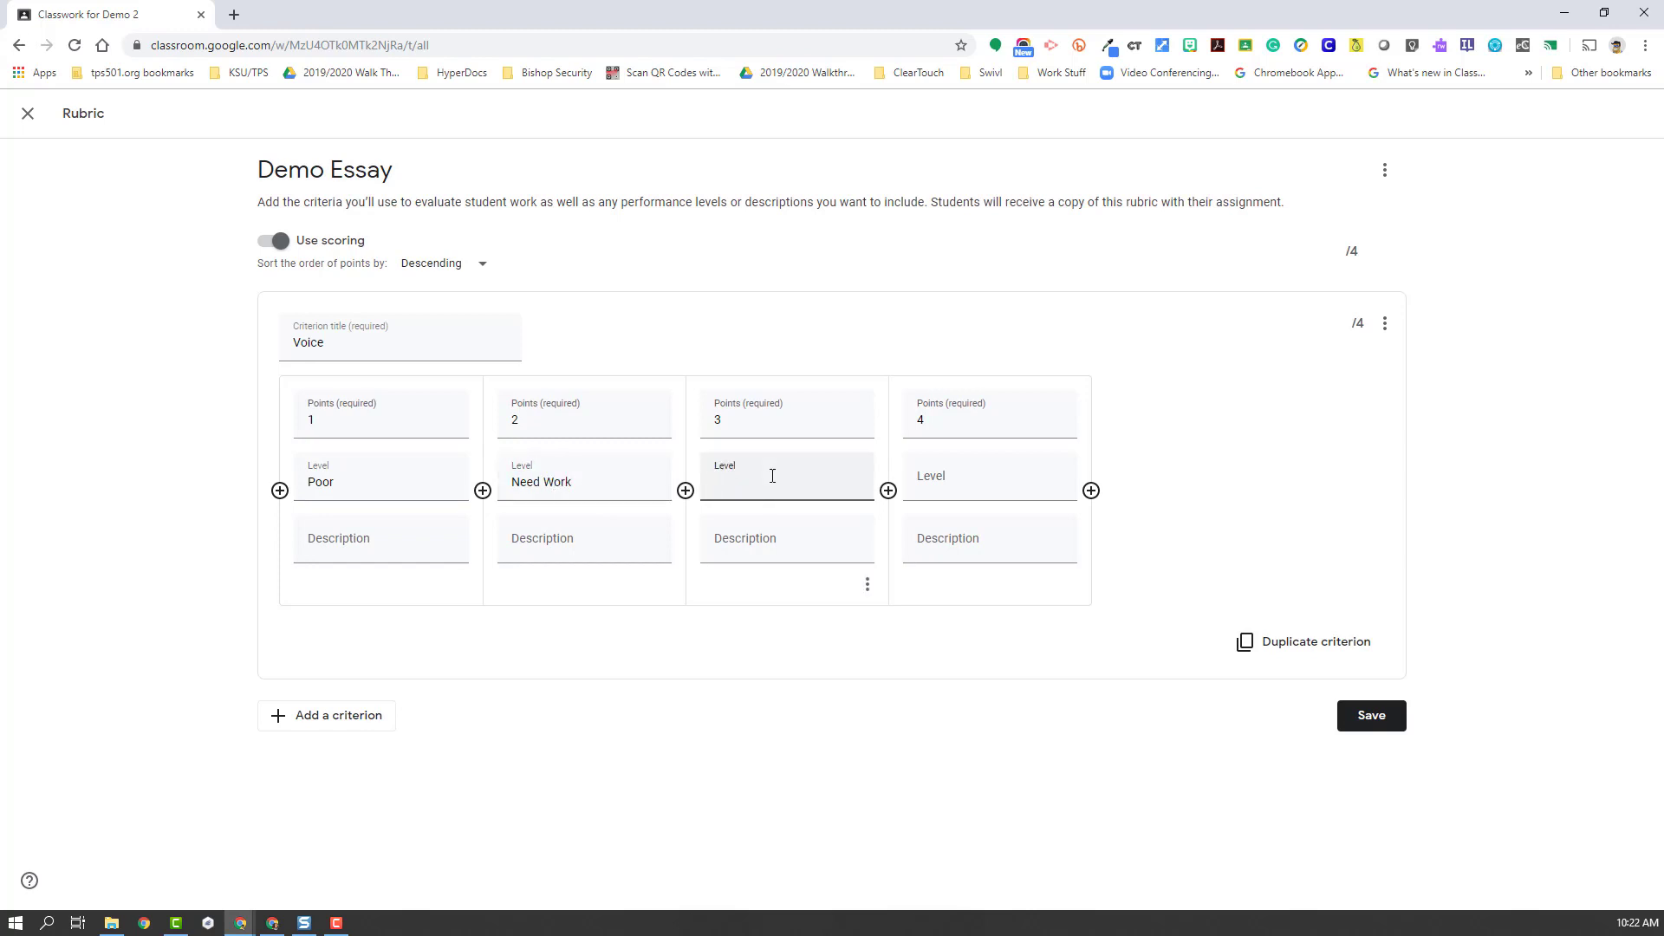
pyautogui.write('Great')
pyautogui.press('Tab')
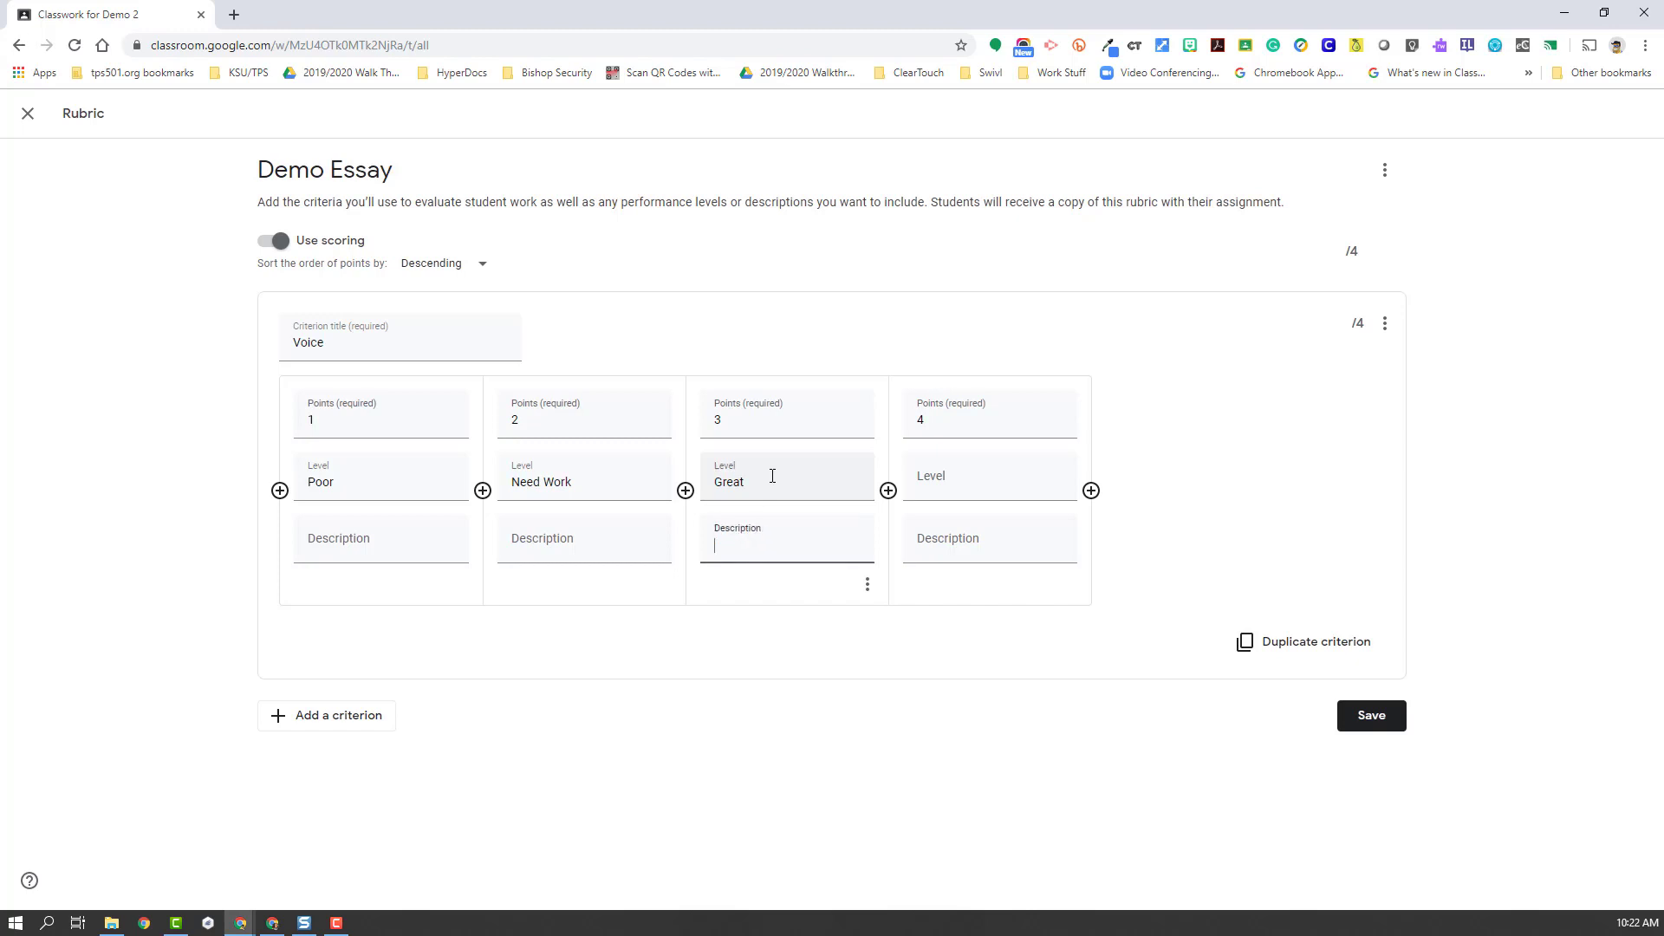
pyautogui.click(923, 475)
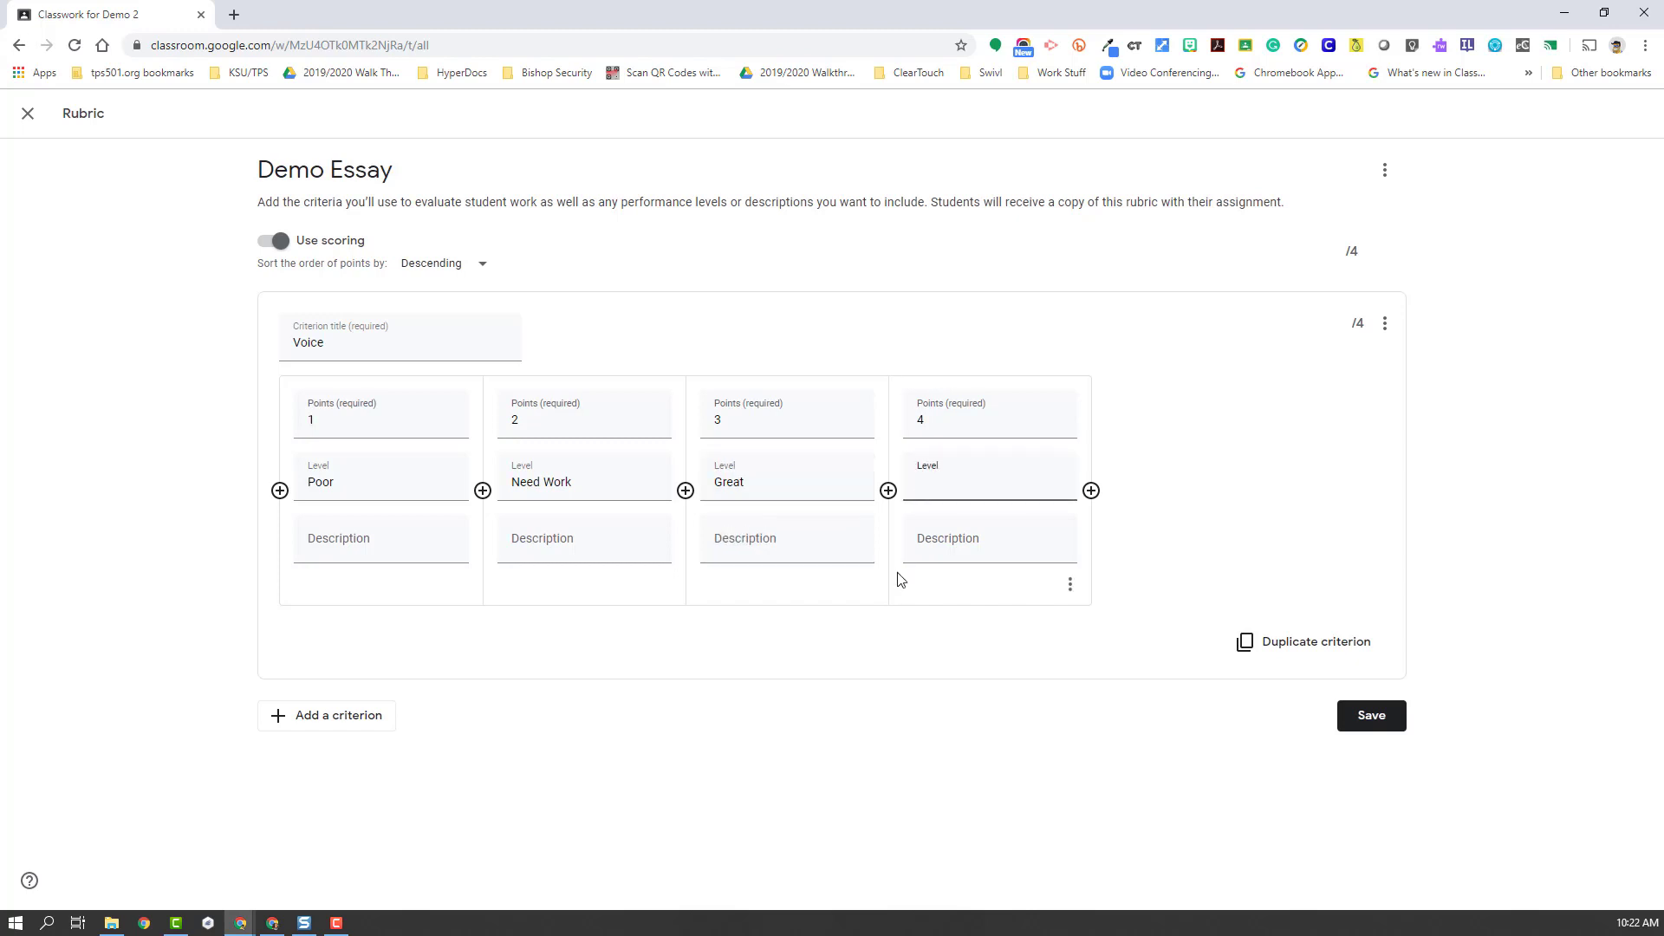
pyautogui.write('Meets Requirements')
pyautogui.click(335, 723)
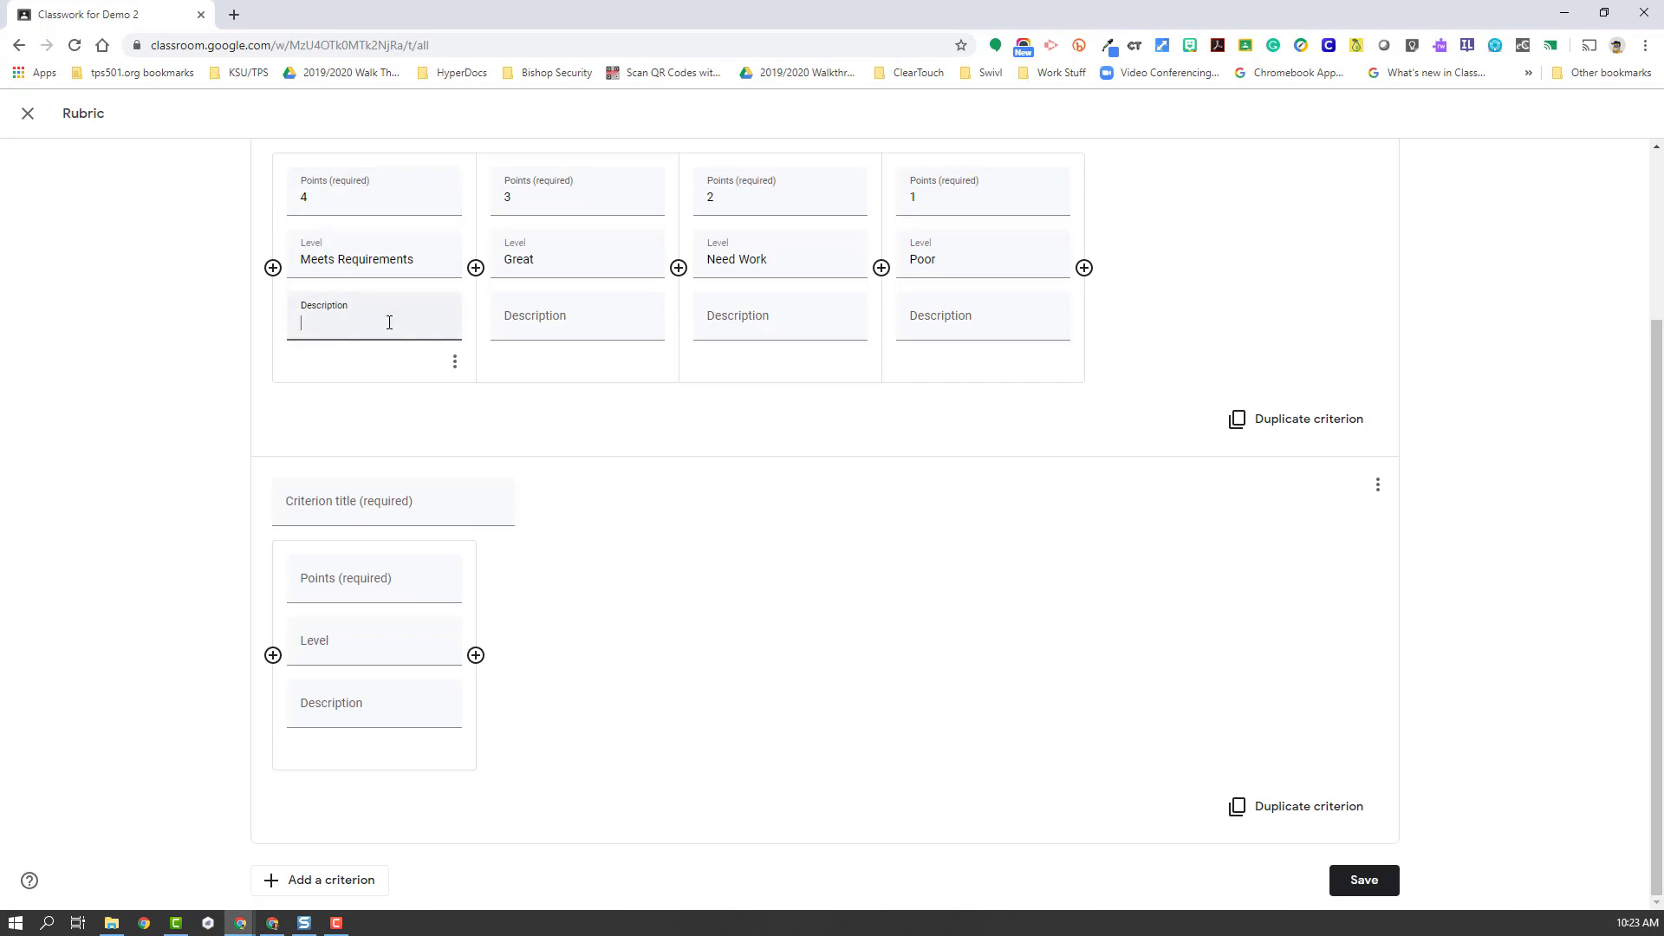
pyautogui.click(454, 362)
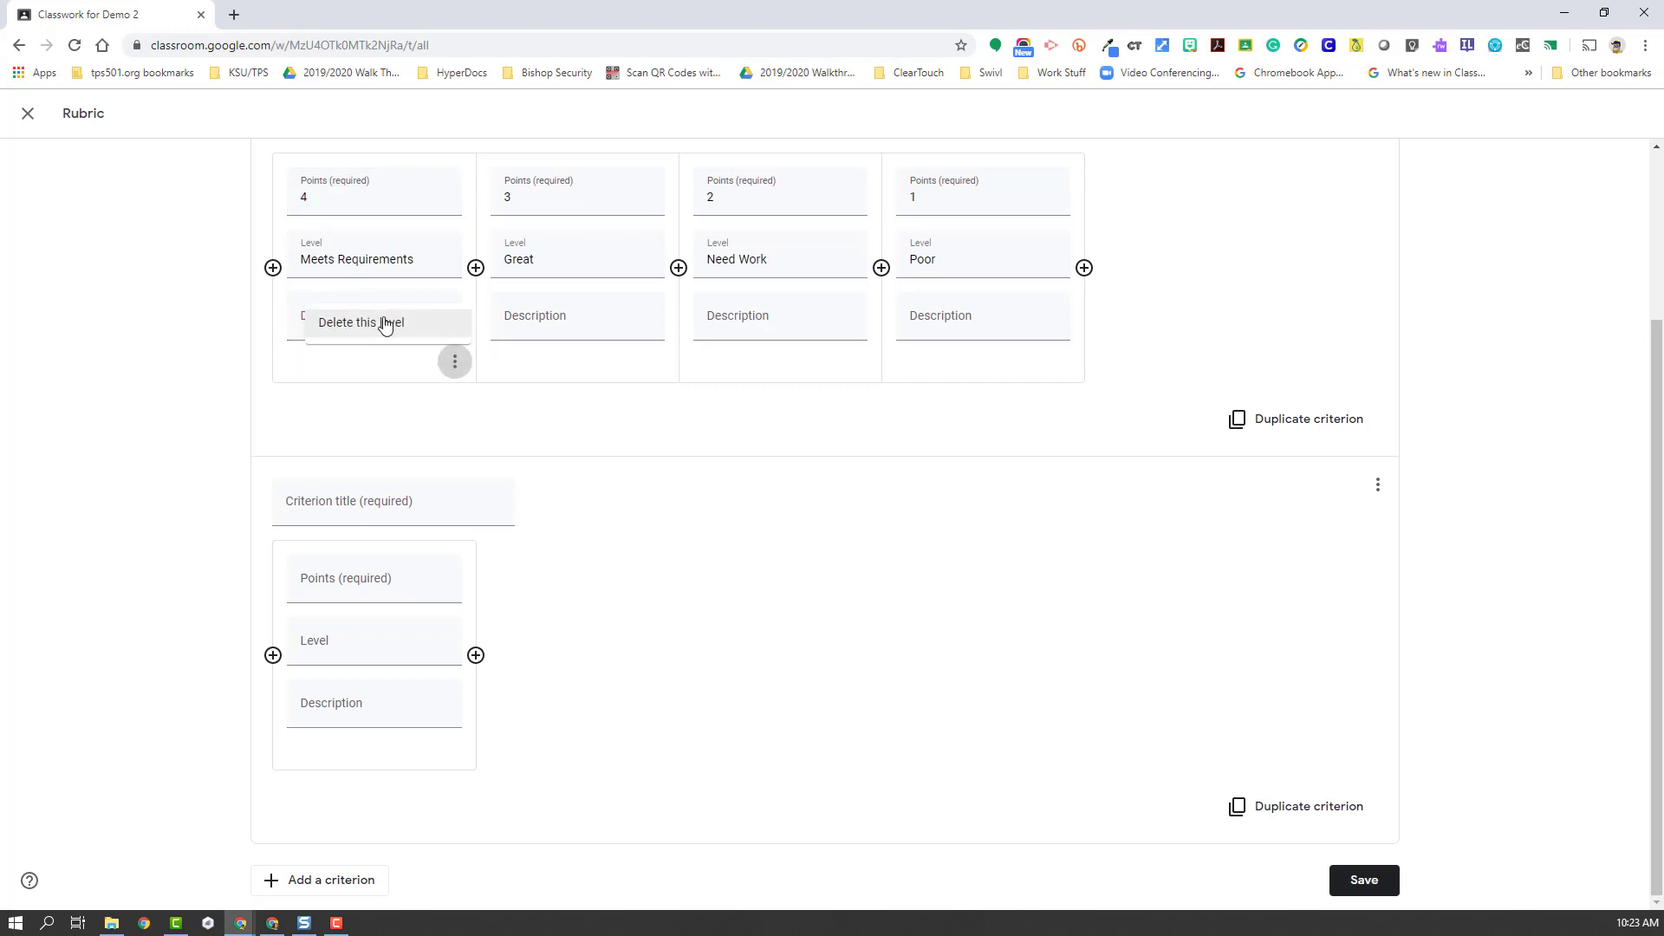
pyautogui.click(663, 371)
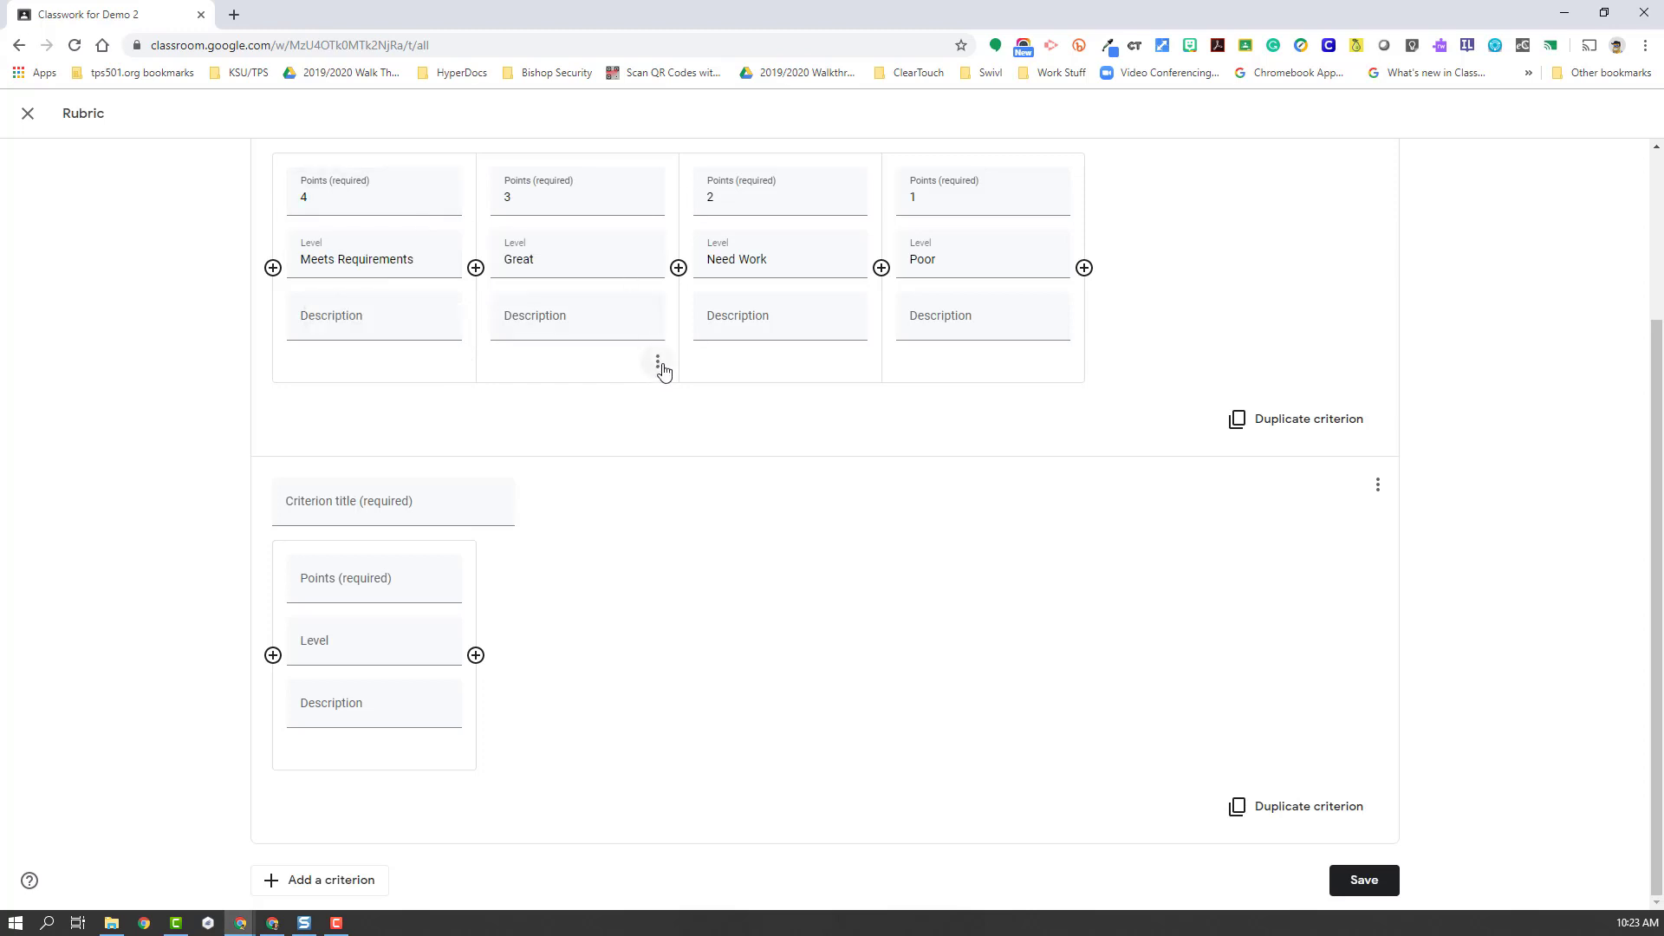
pyautogui.click(663, 370)
pyautogui.click(392, 326)
pyautogui.click(1377, 485)
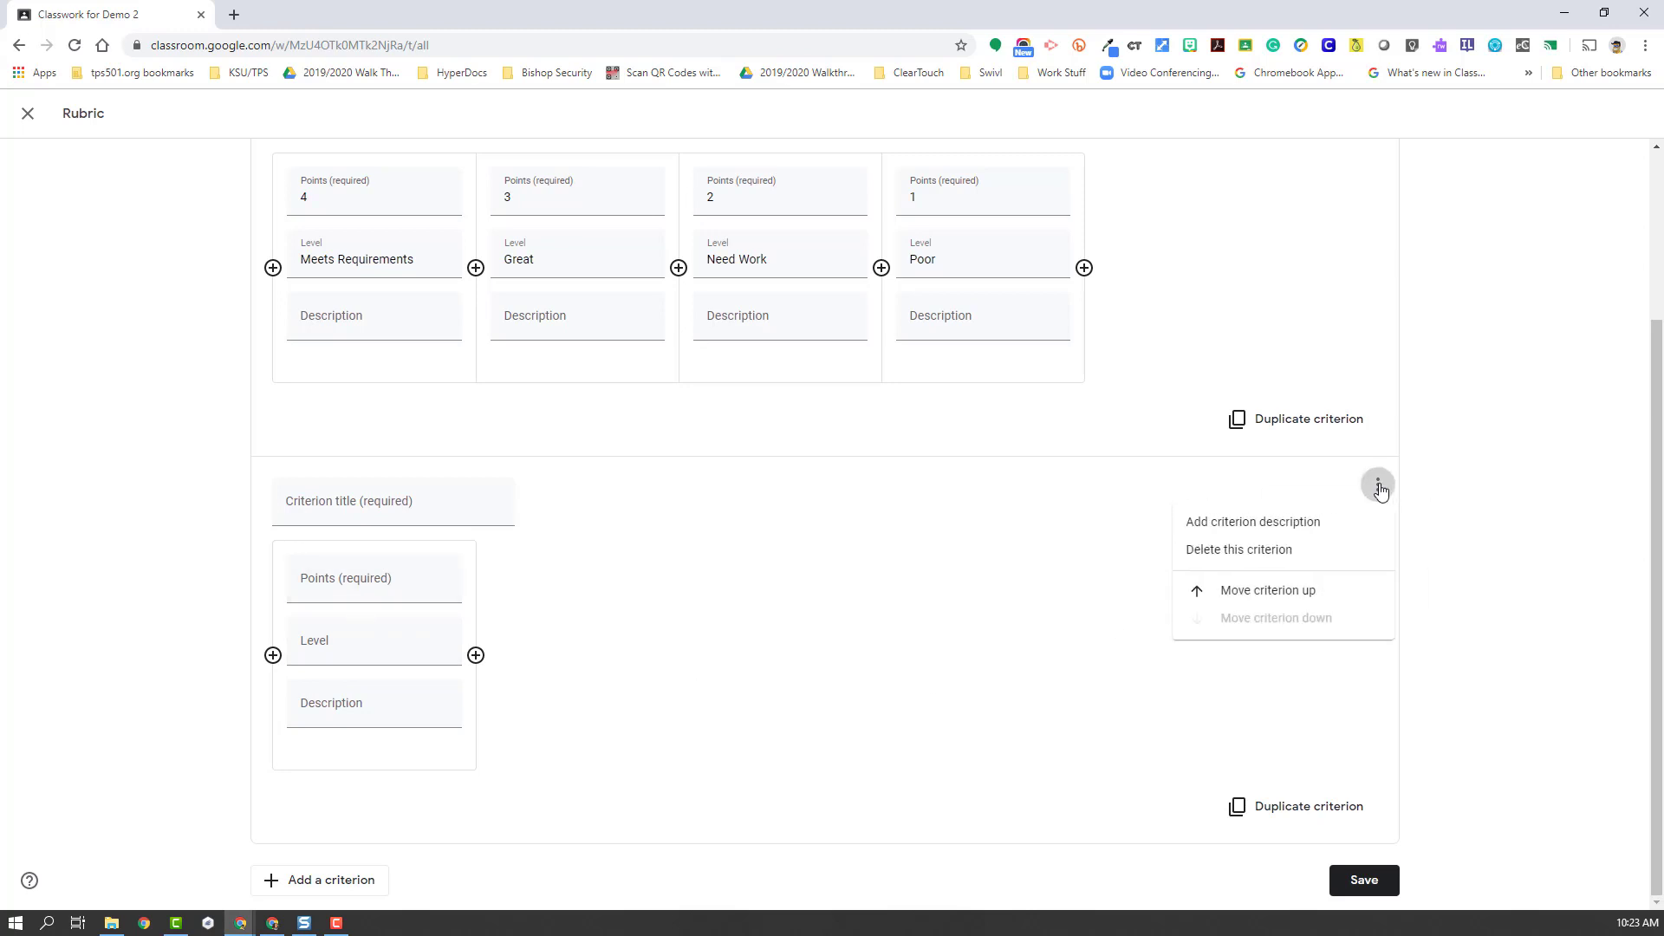
pyautogui.click(1308, 550)
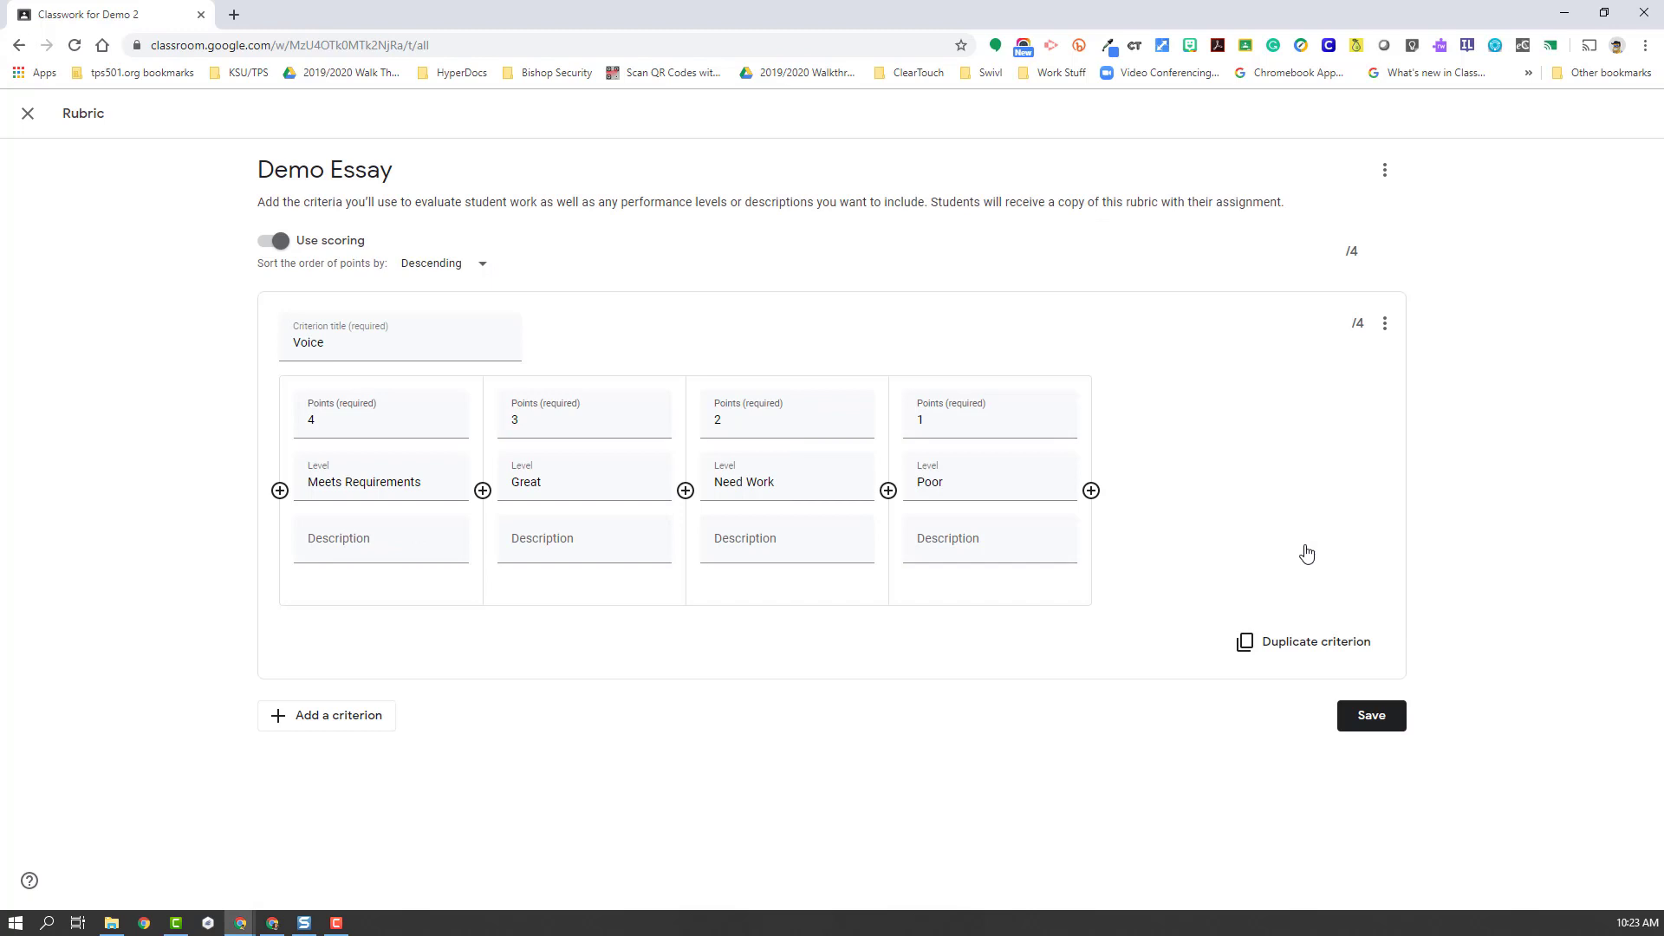
# Duplicate the Voice criterion and select the title text of the copy.
pyautogui.click(1290, 650)
pyautogui.scroll(-3, 368, 411)
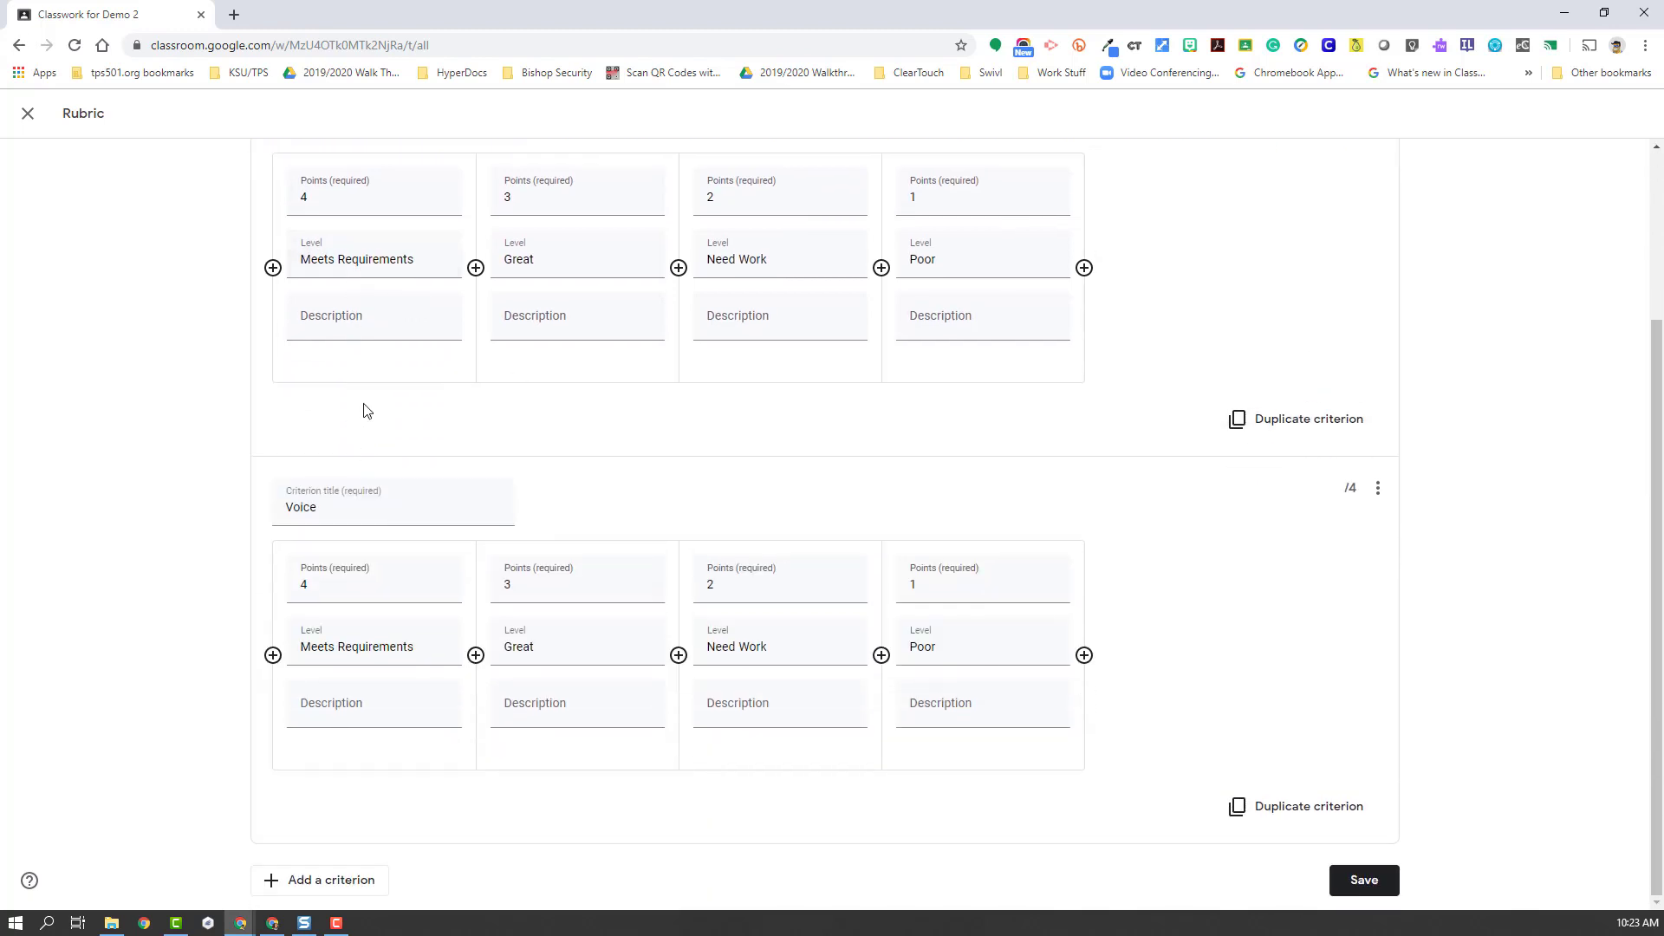
pyautogui.click(340, 500)
pyautogui.moveTo(280, 508); pyautogui.dragTo(340, 508)
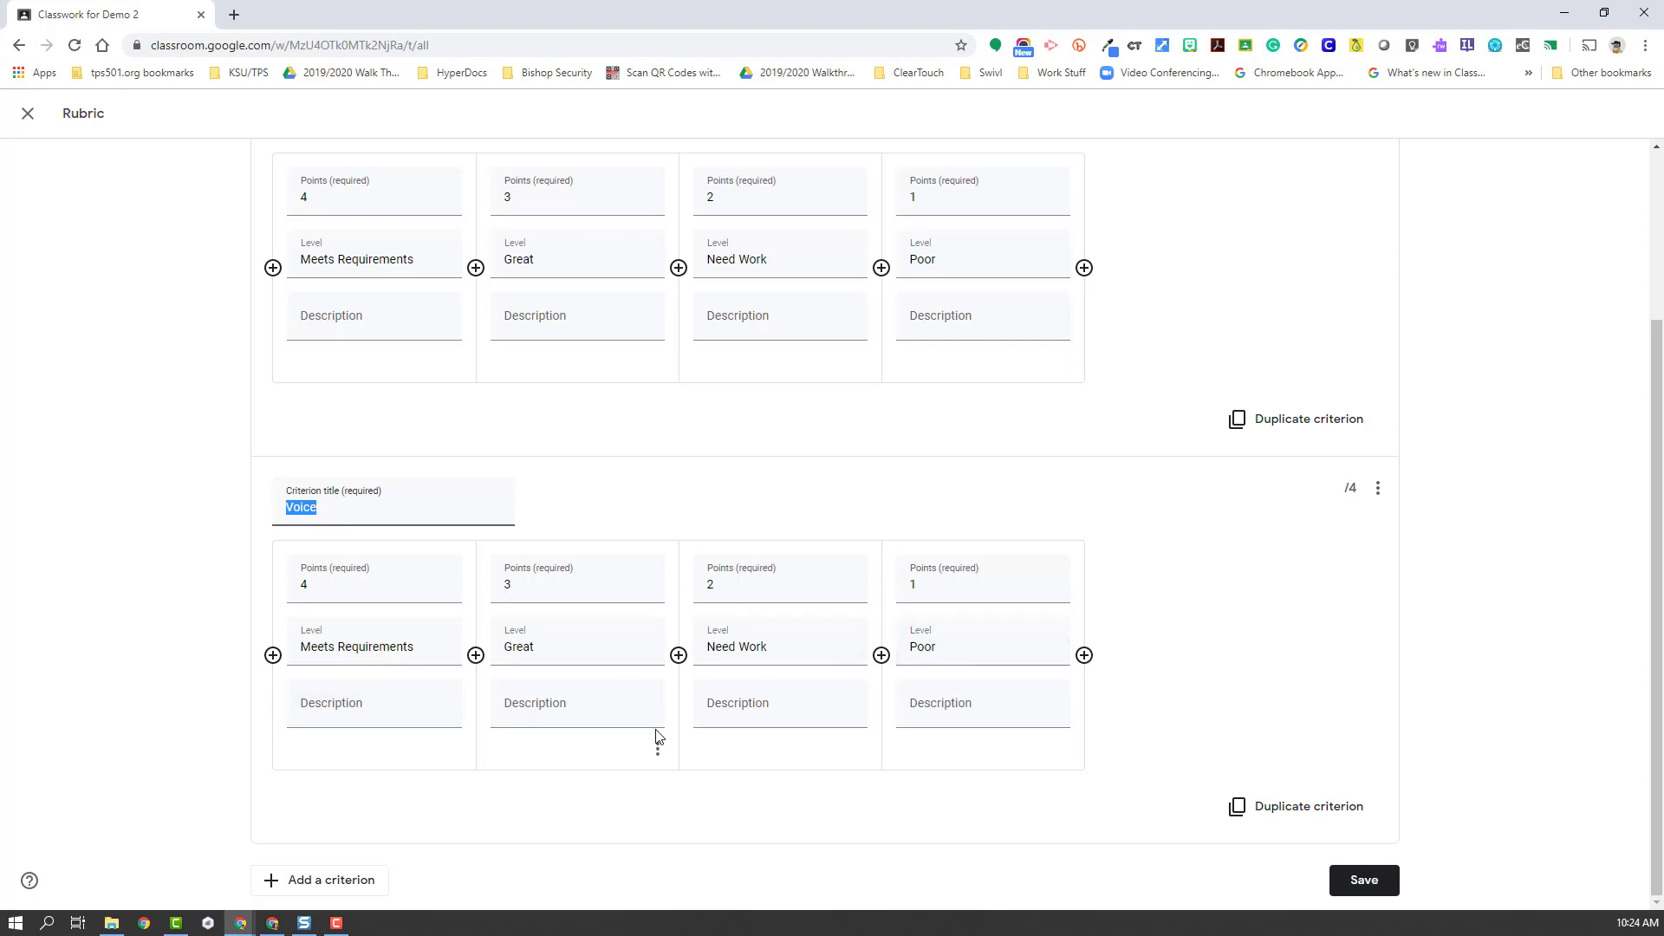
# Examine the levels and point totals of both criteria and the rubric's overall score.
pyautogui.scroll(1, 657, 737)
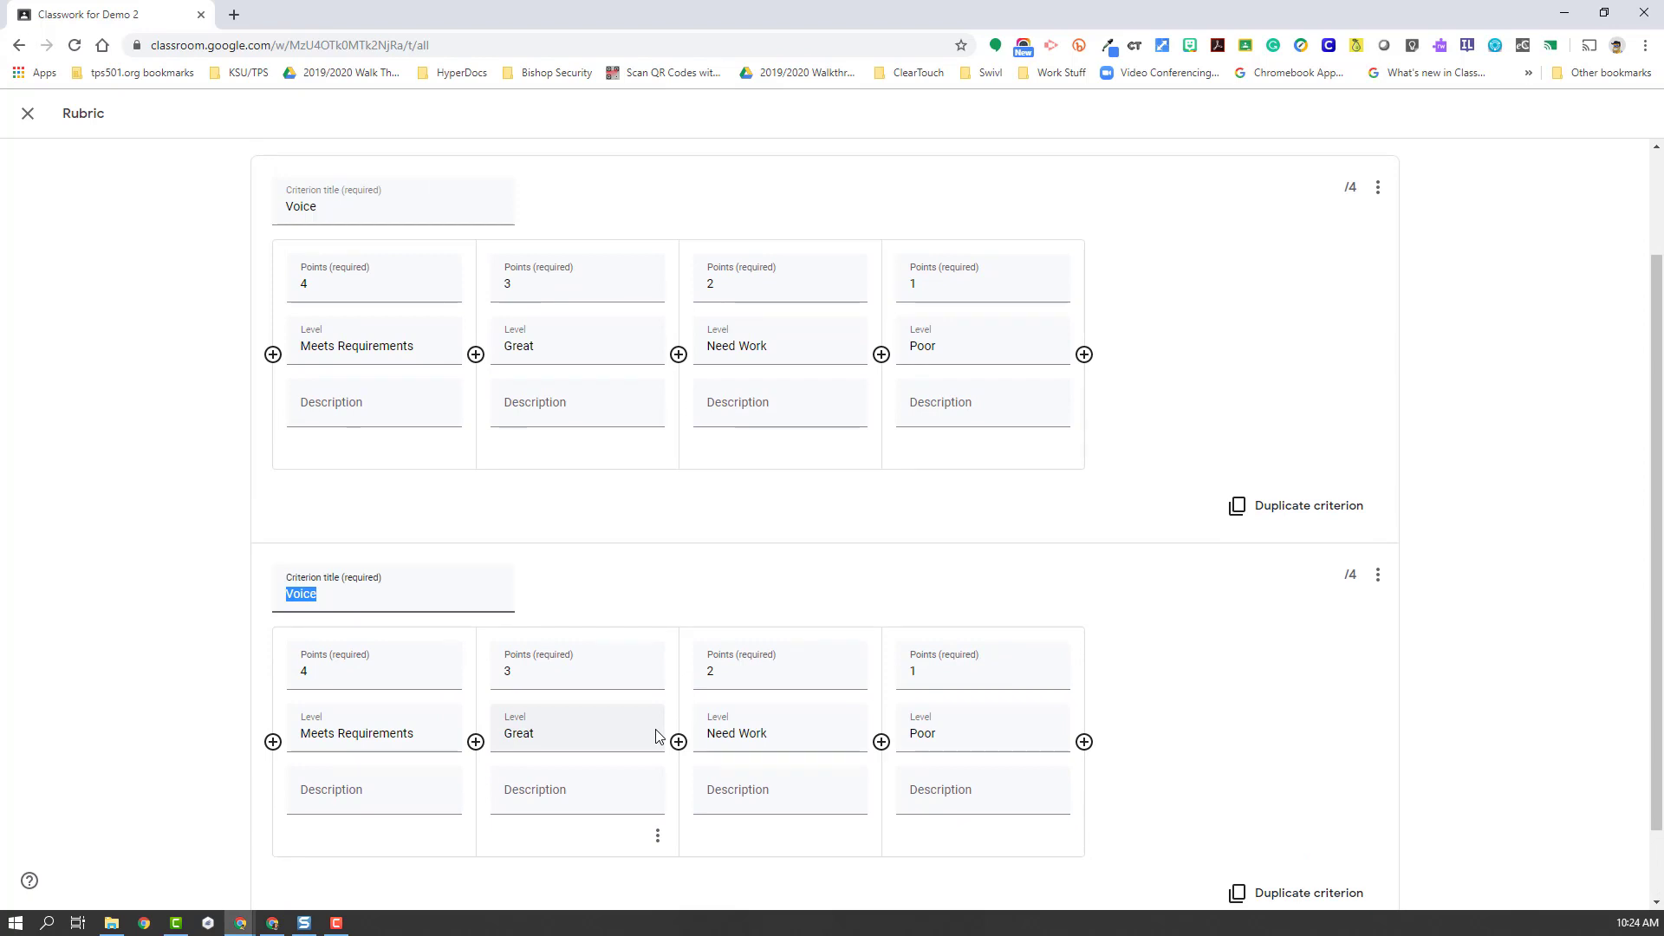
pyautogui.scroll(2, 657, 733)
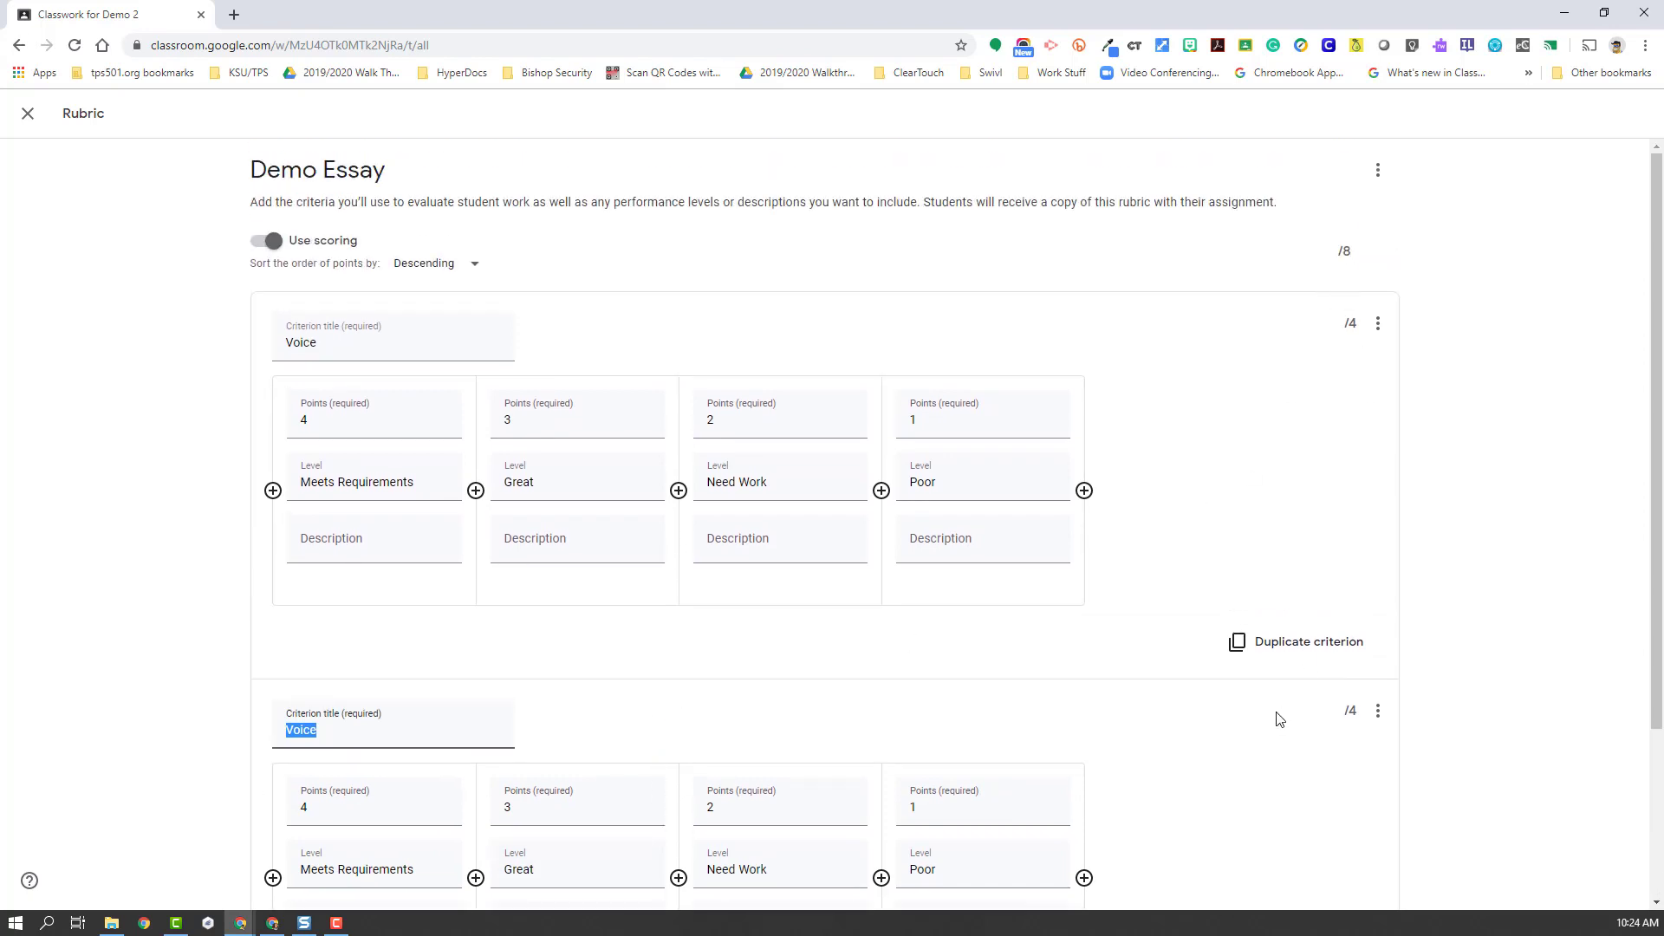
pyautogui.scroll(-2, 1274, 717)
pyautogui.scroll(2, 1330, 272)
pyautogui.scroll(-1, 1300, 598)
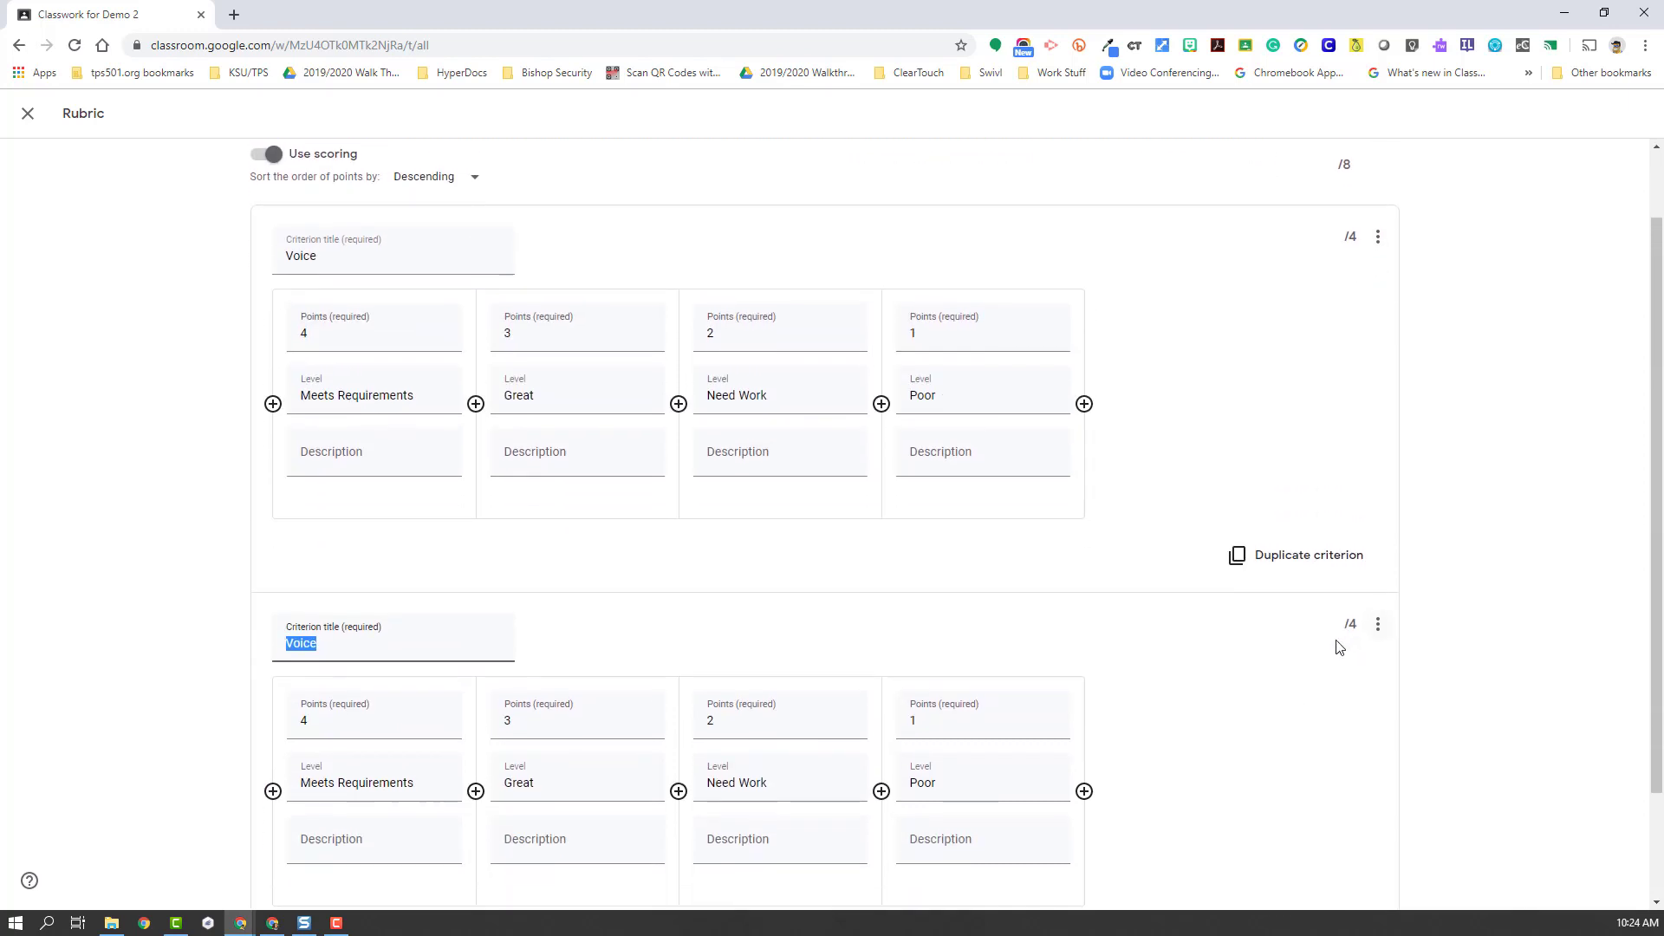
pyautogui.scroll(-1, 1343, 646)
pyautogui.scroll(-1, 1343, 646)
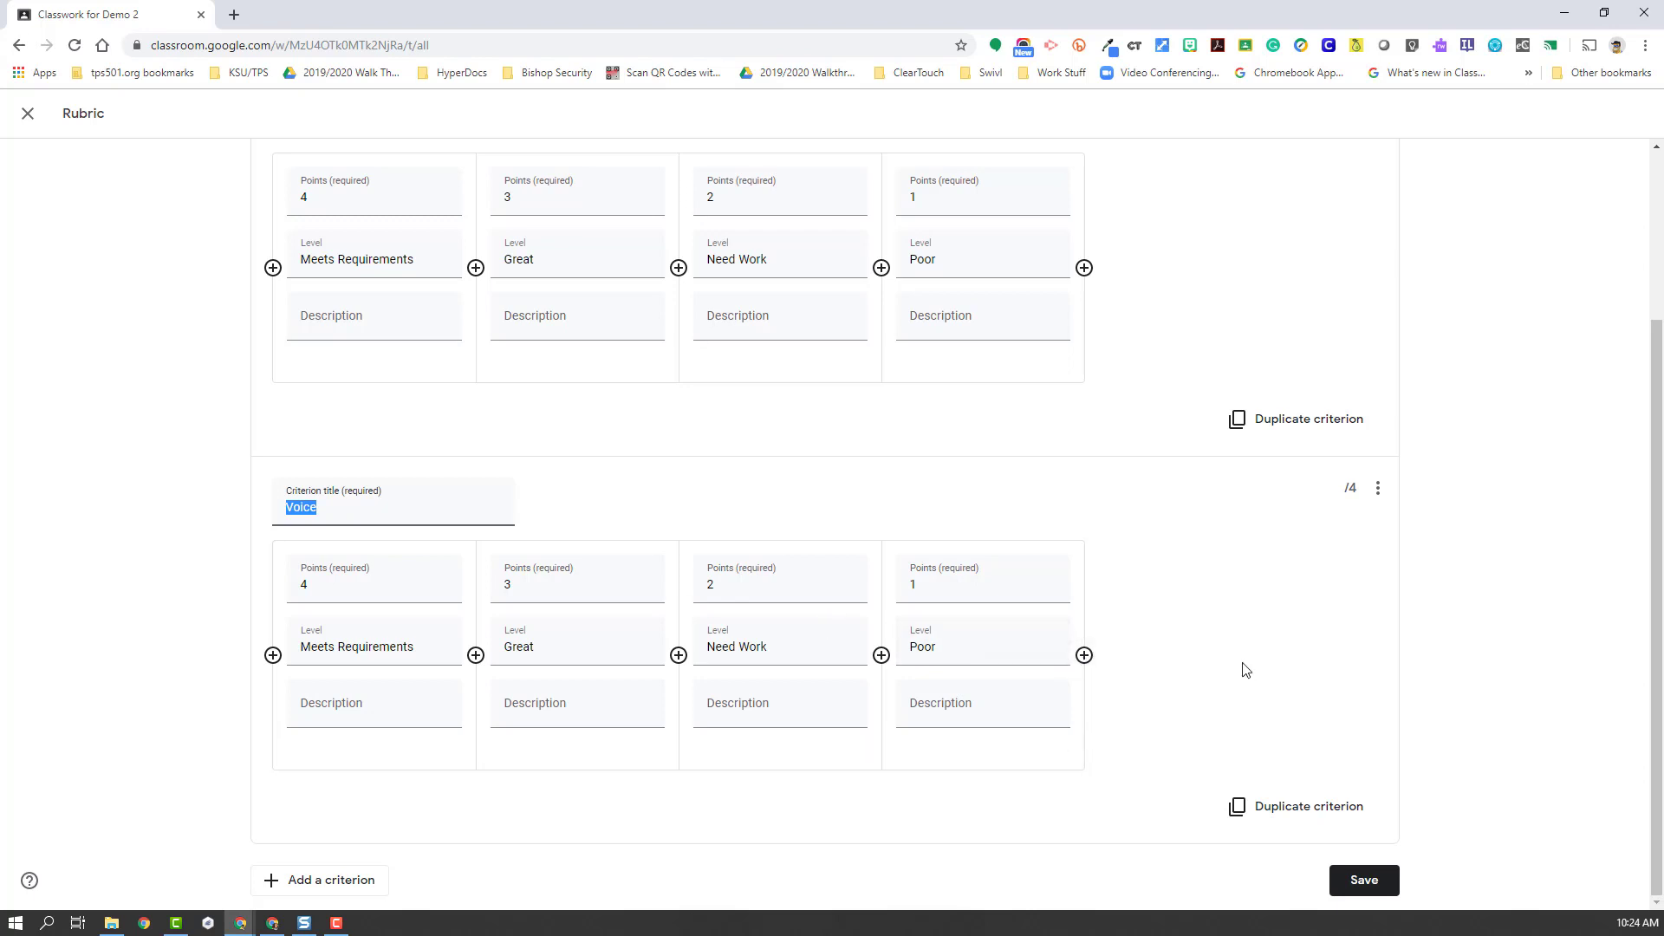
pyautogui.scroll(1, 1240, 655)
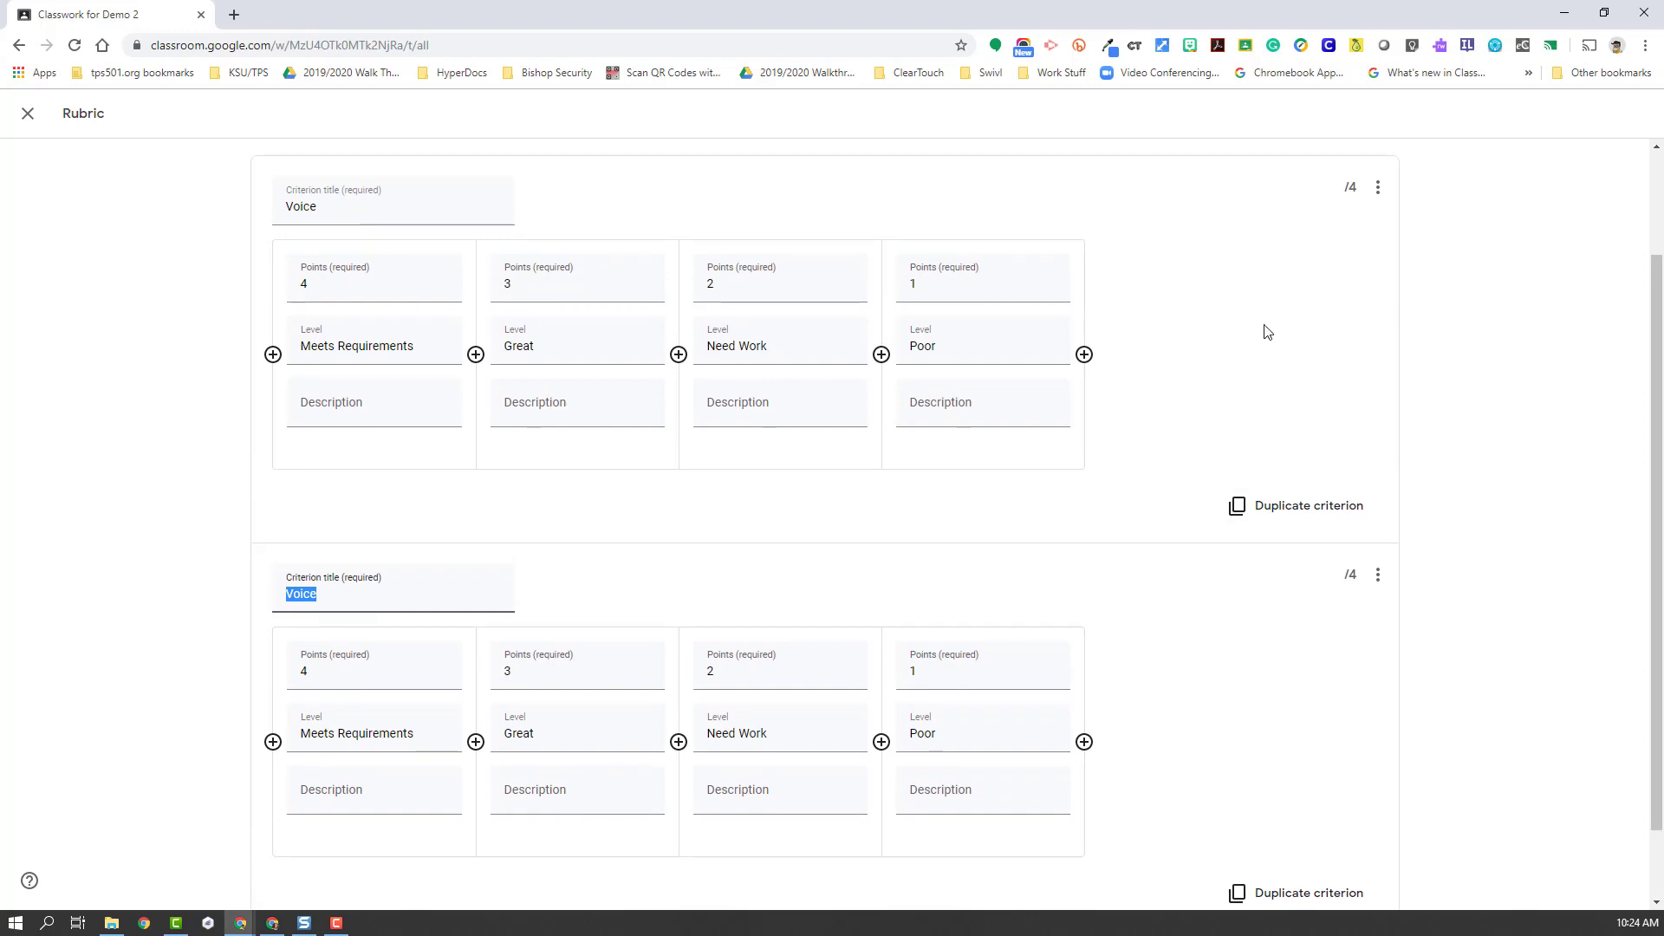
# Save the two-criterion rubric and assign Demo Essay to all students in Demo 2.
pyautogui.scroll(-1, 1201, 582)
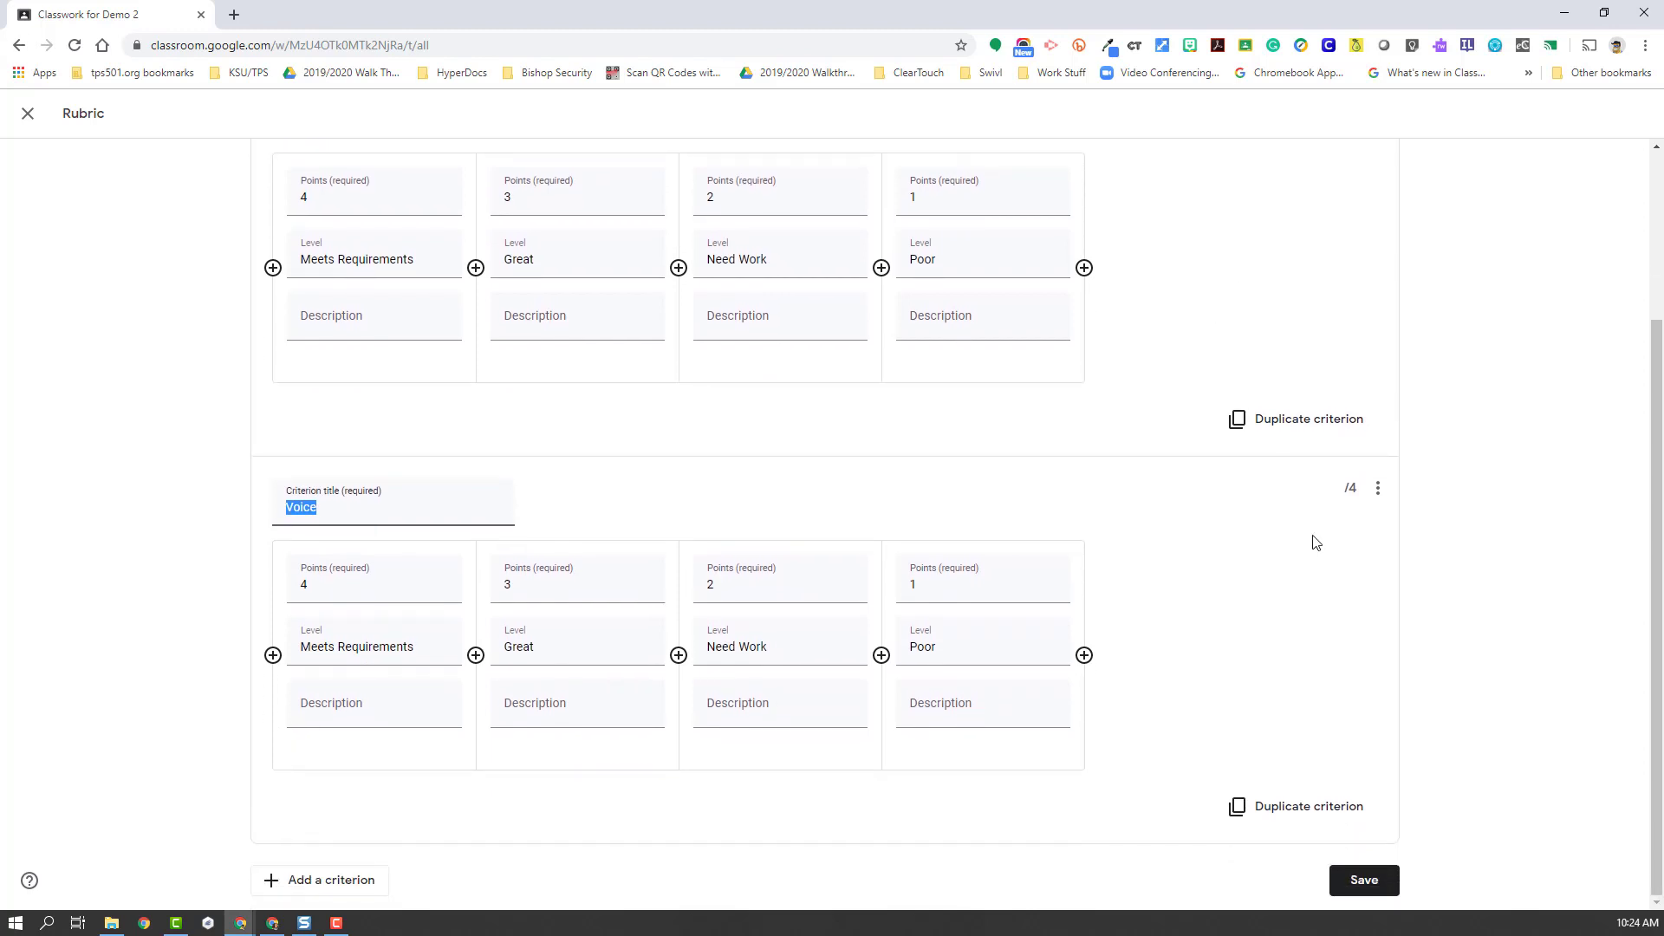
pyautogui.click(1377, 489)
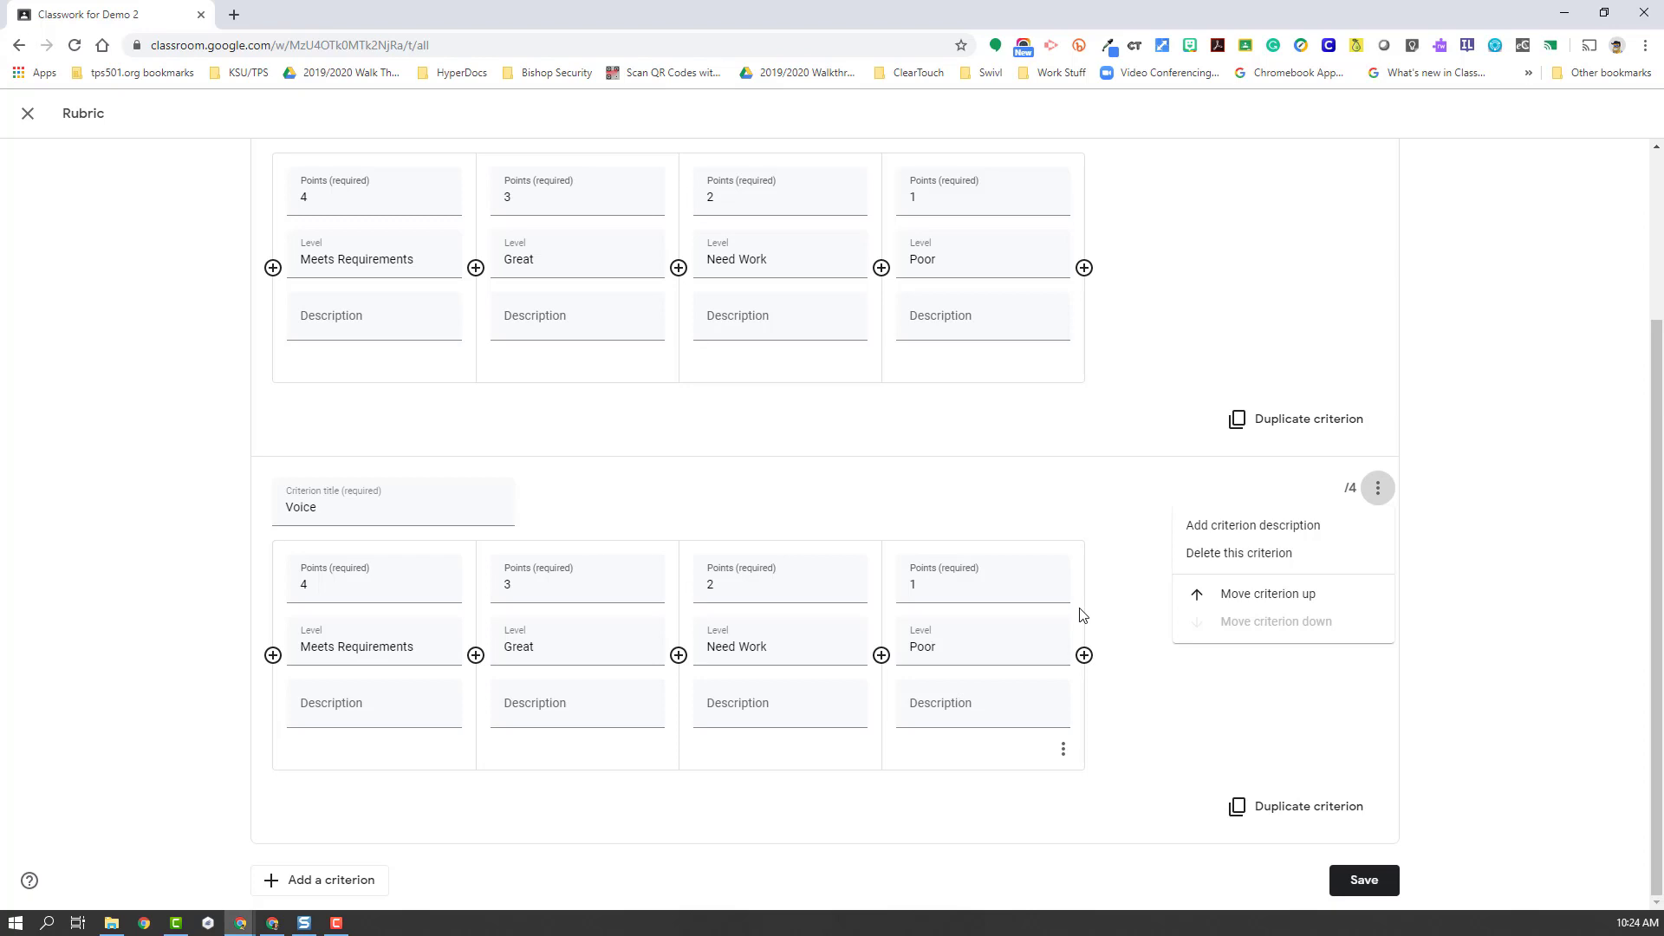
pyautogui.click(1457, 468)
pyautogui.click(1364, 880)
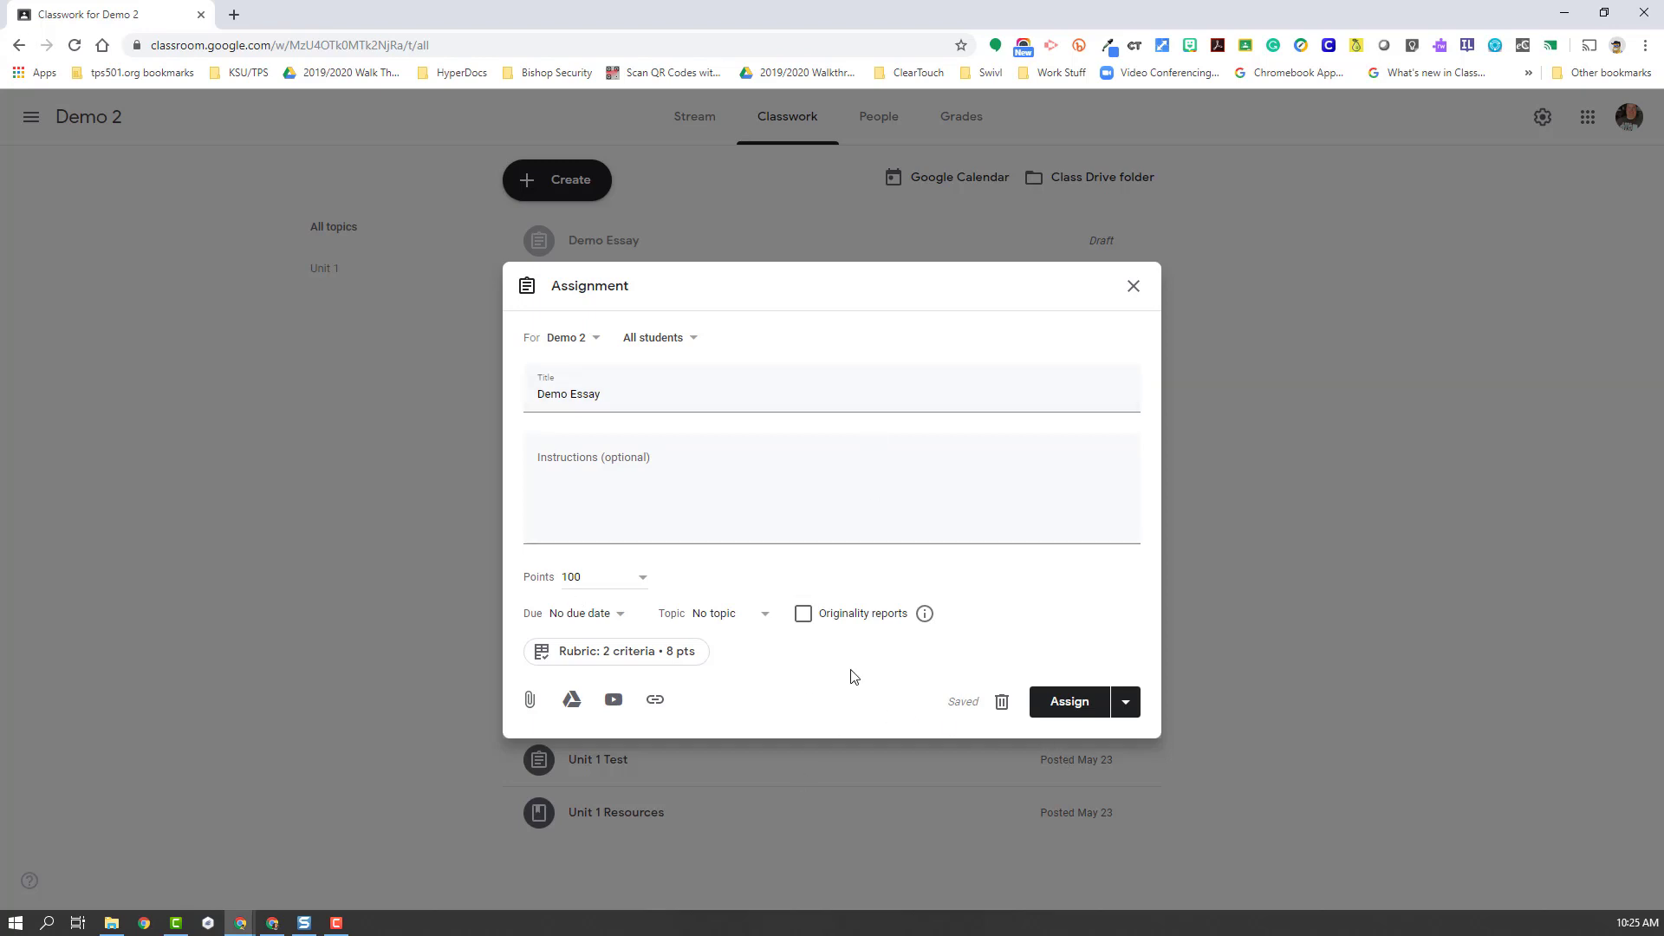
pyautogui.click(1087, 704)
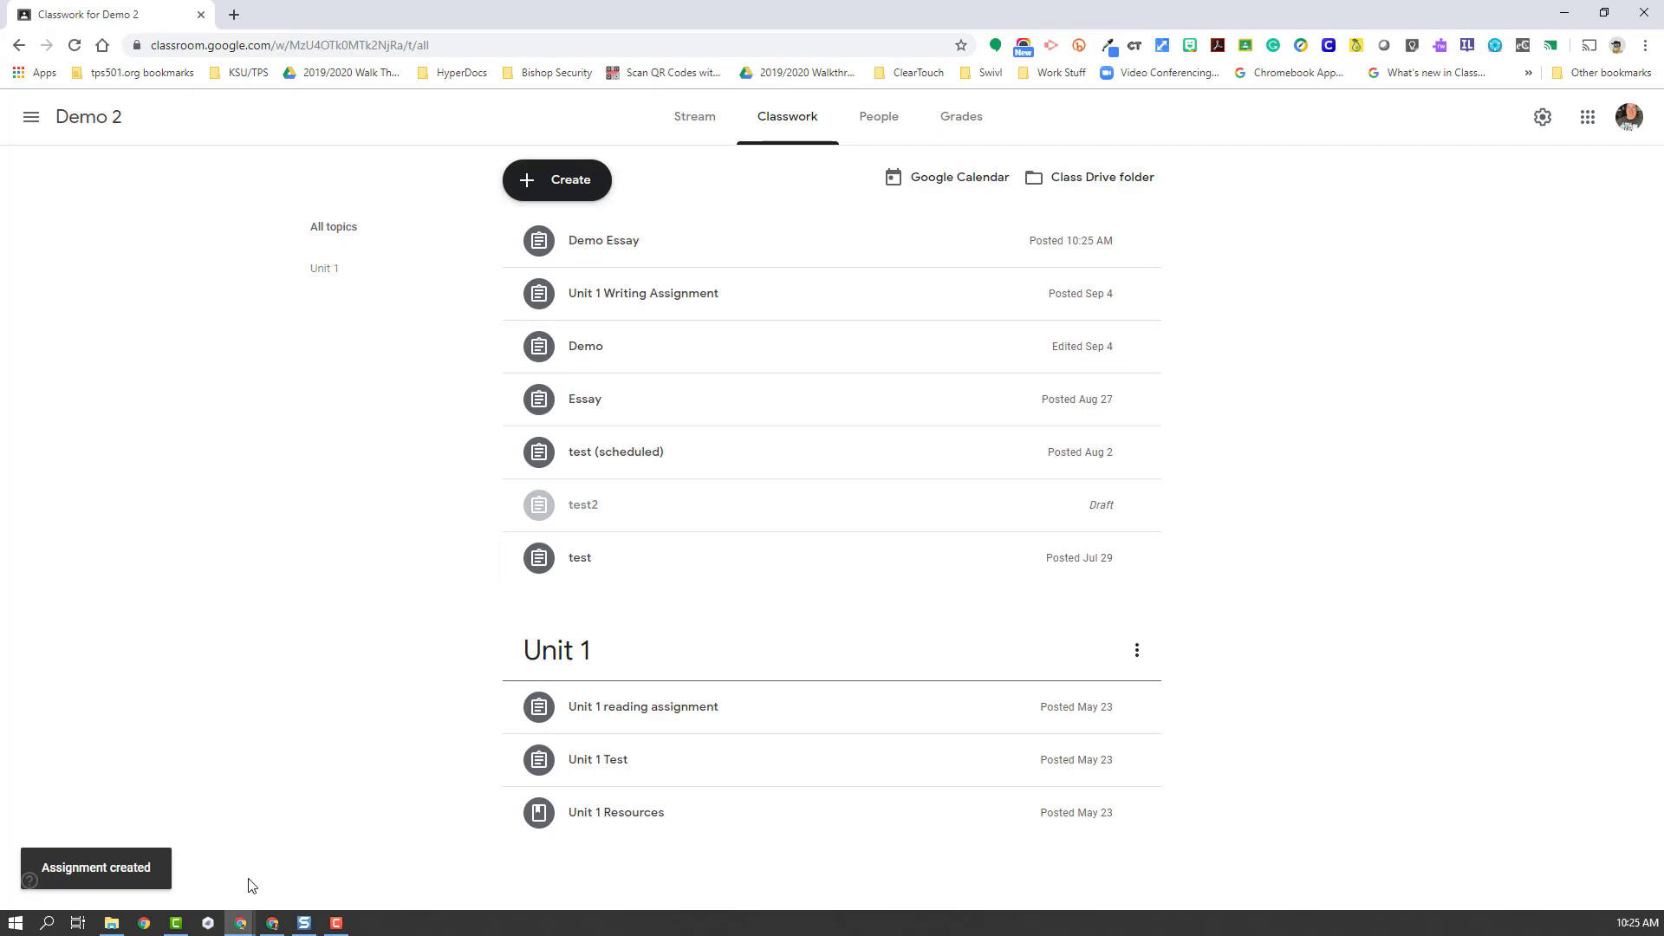
# Switch to the student's Classroom window and open the Demo Essay rubric from the Demo 2 classwork.
pyautogui.click(646, 849)
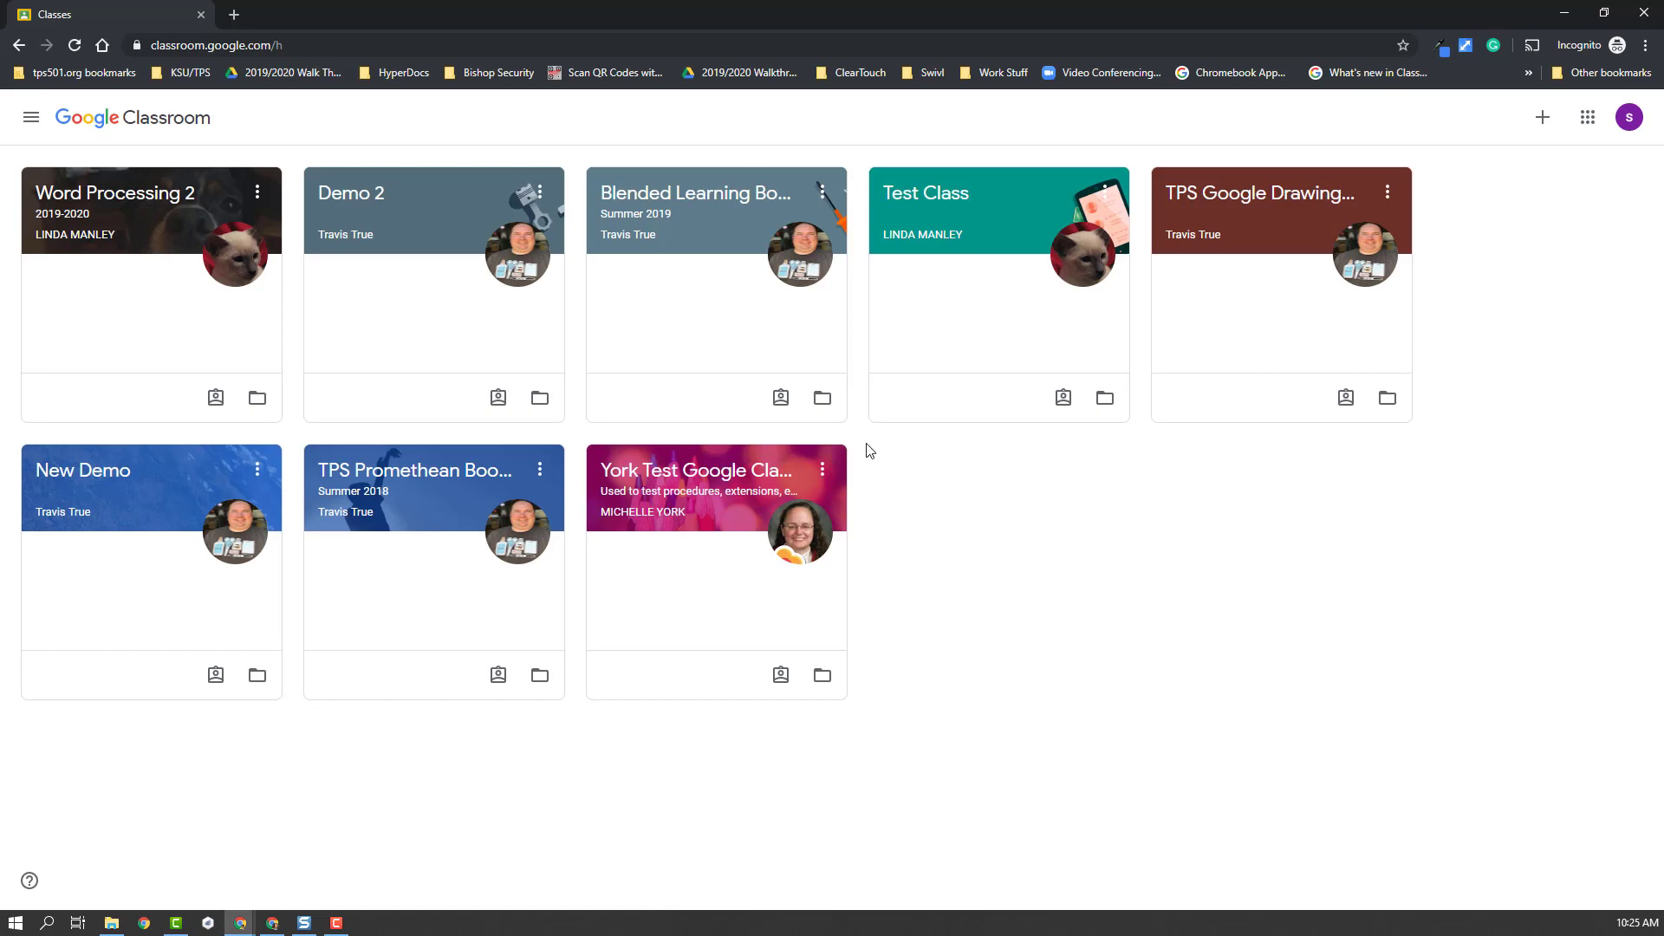
pyautogui.click(348, 209)
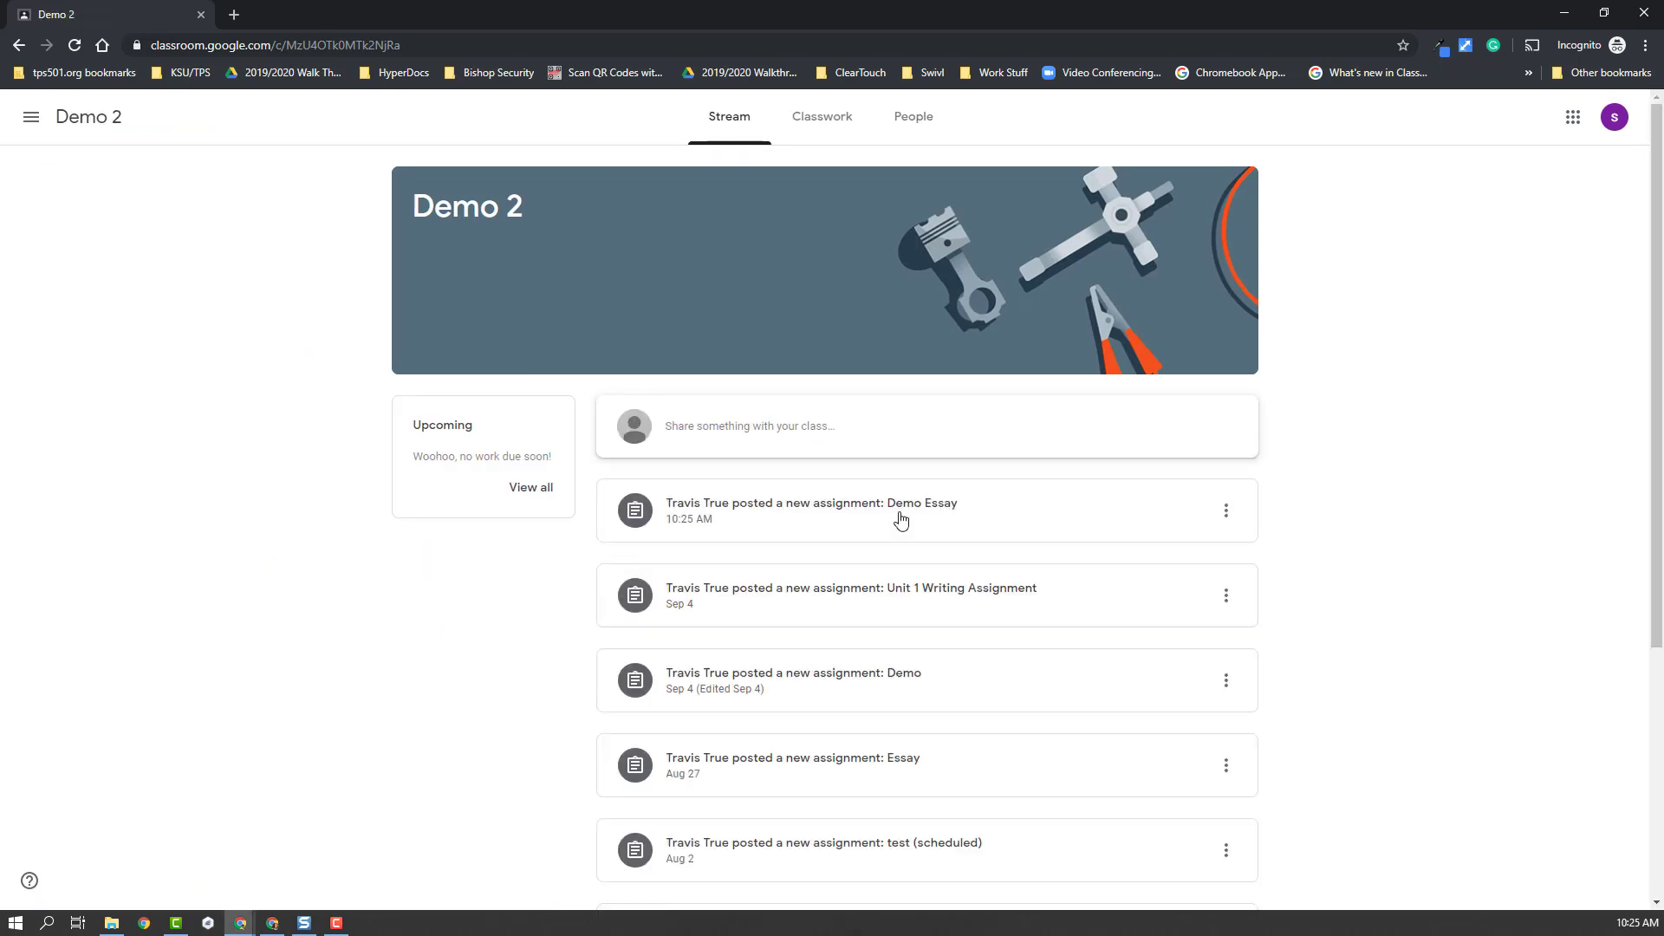
pyautogui.click(839, 115)
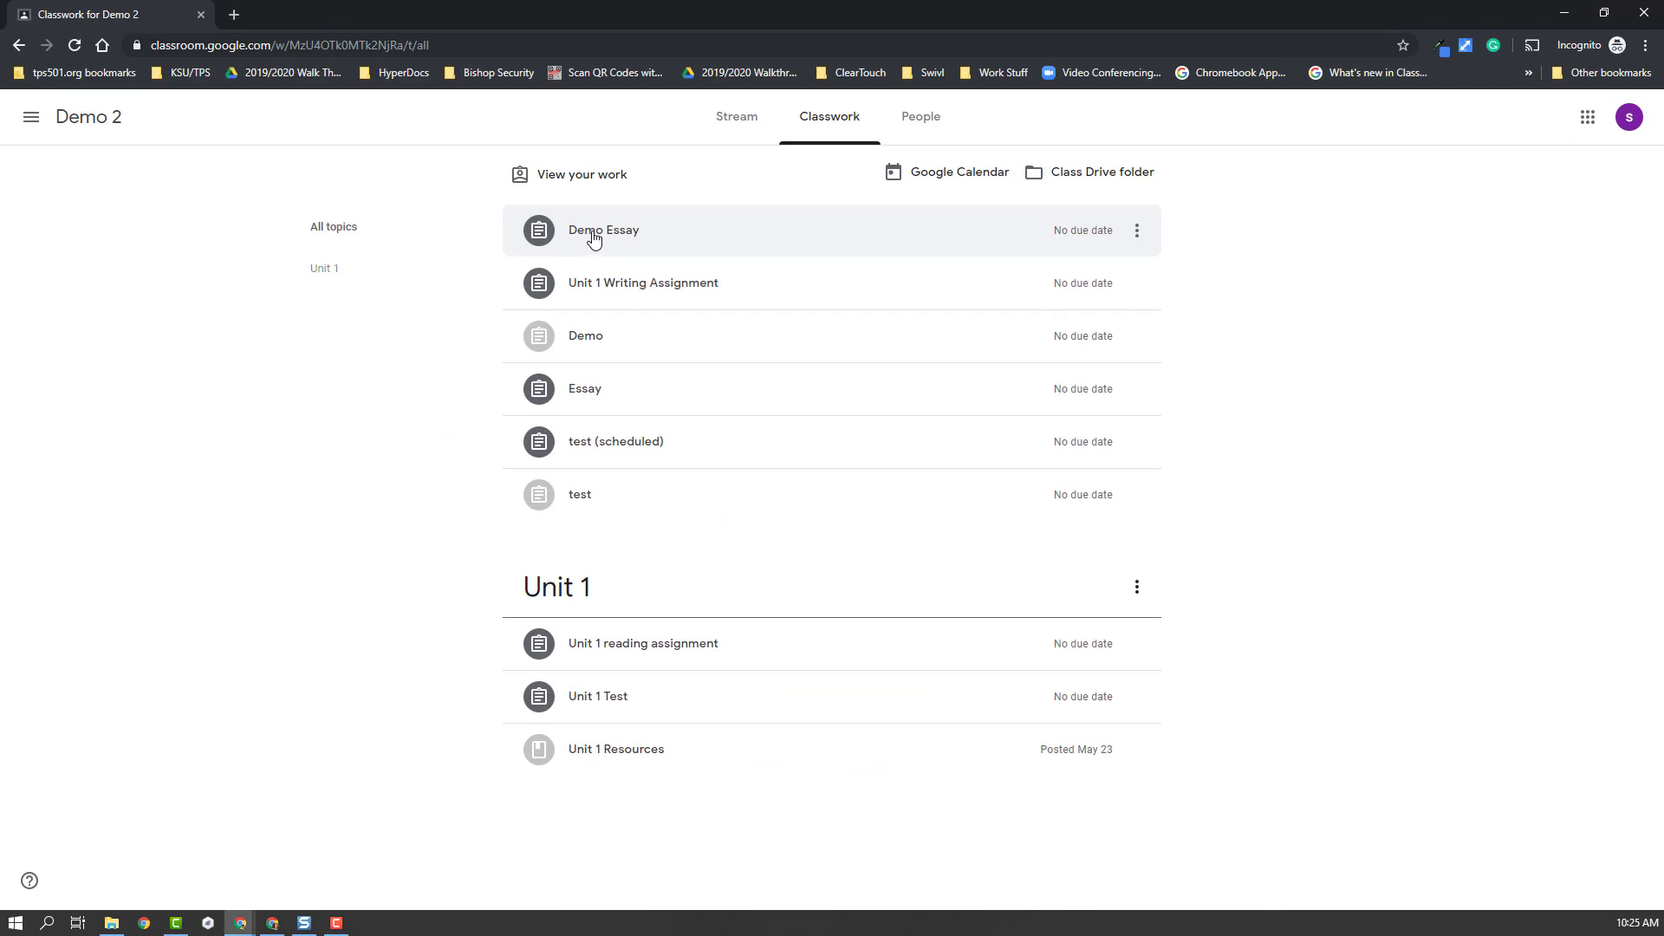
pyautogui.click(593, 238)
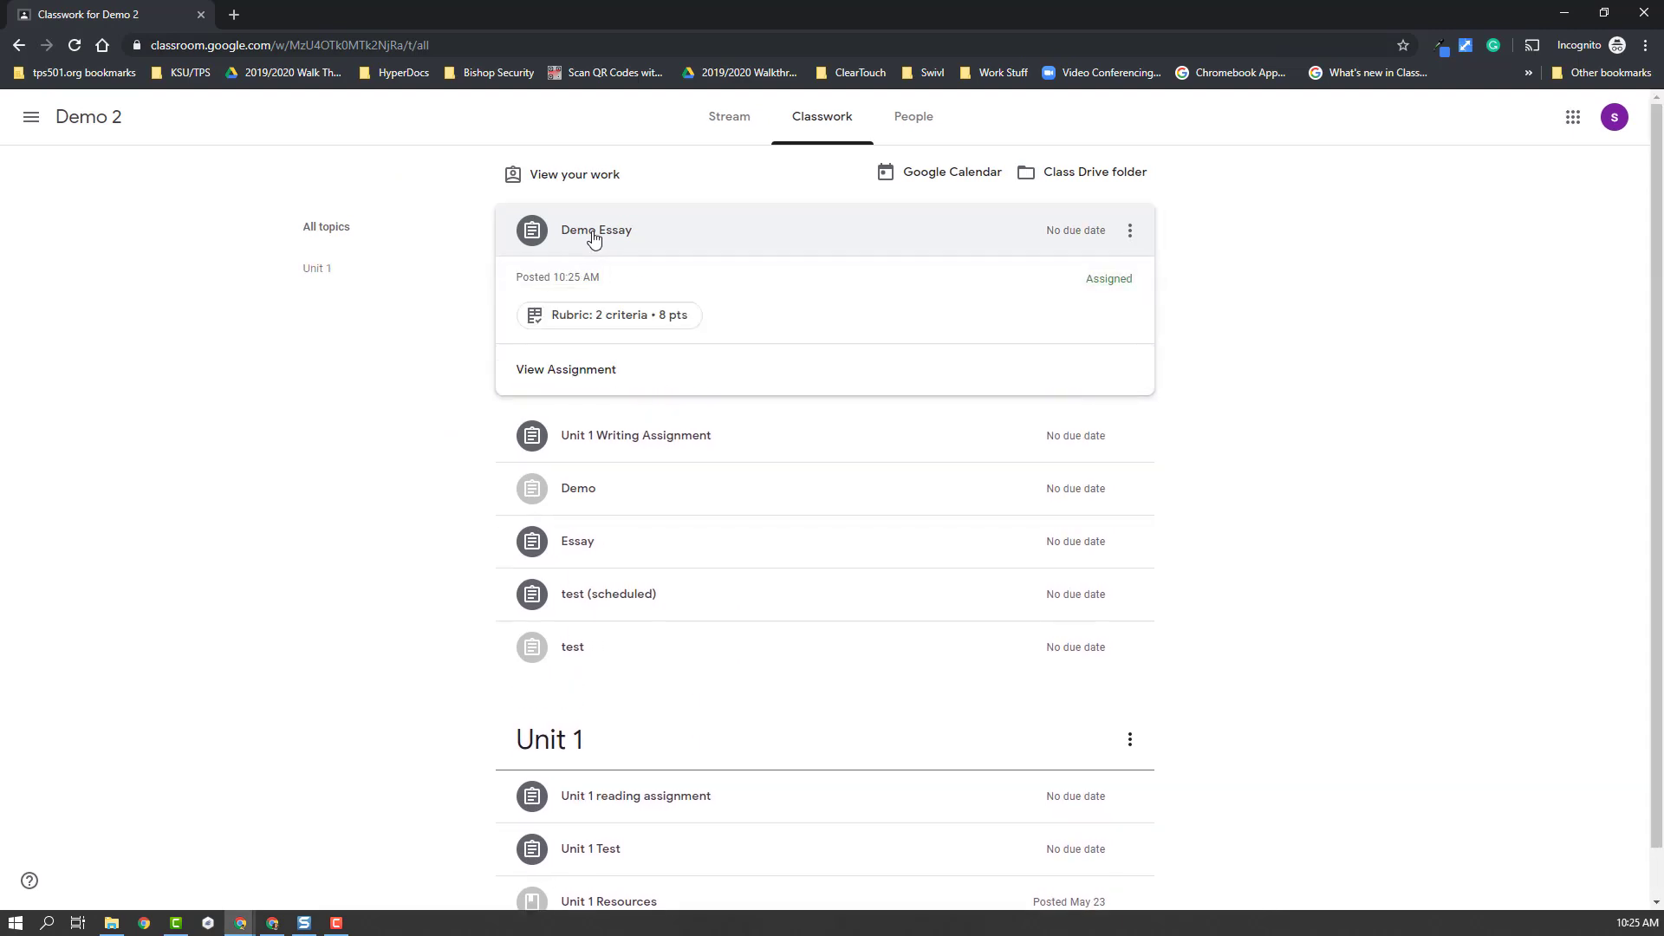
pyautogui.click(601, 319)
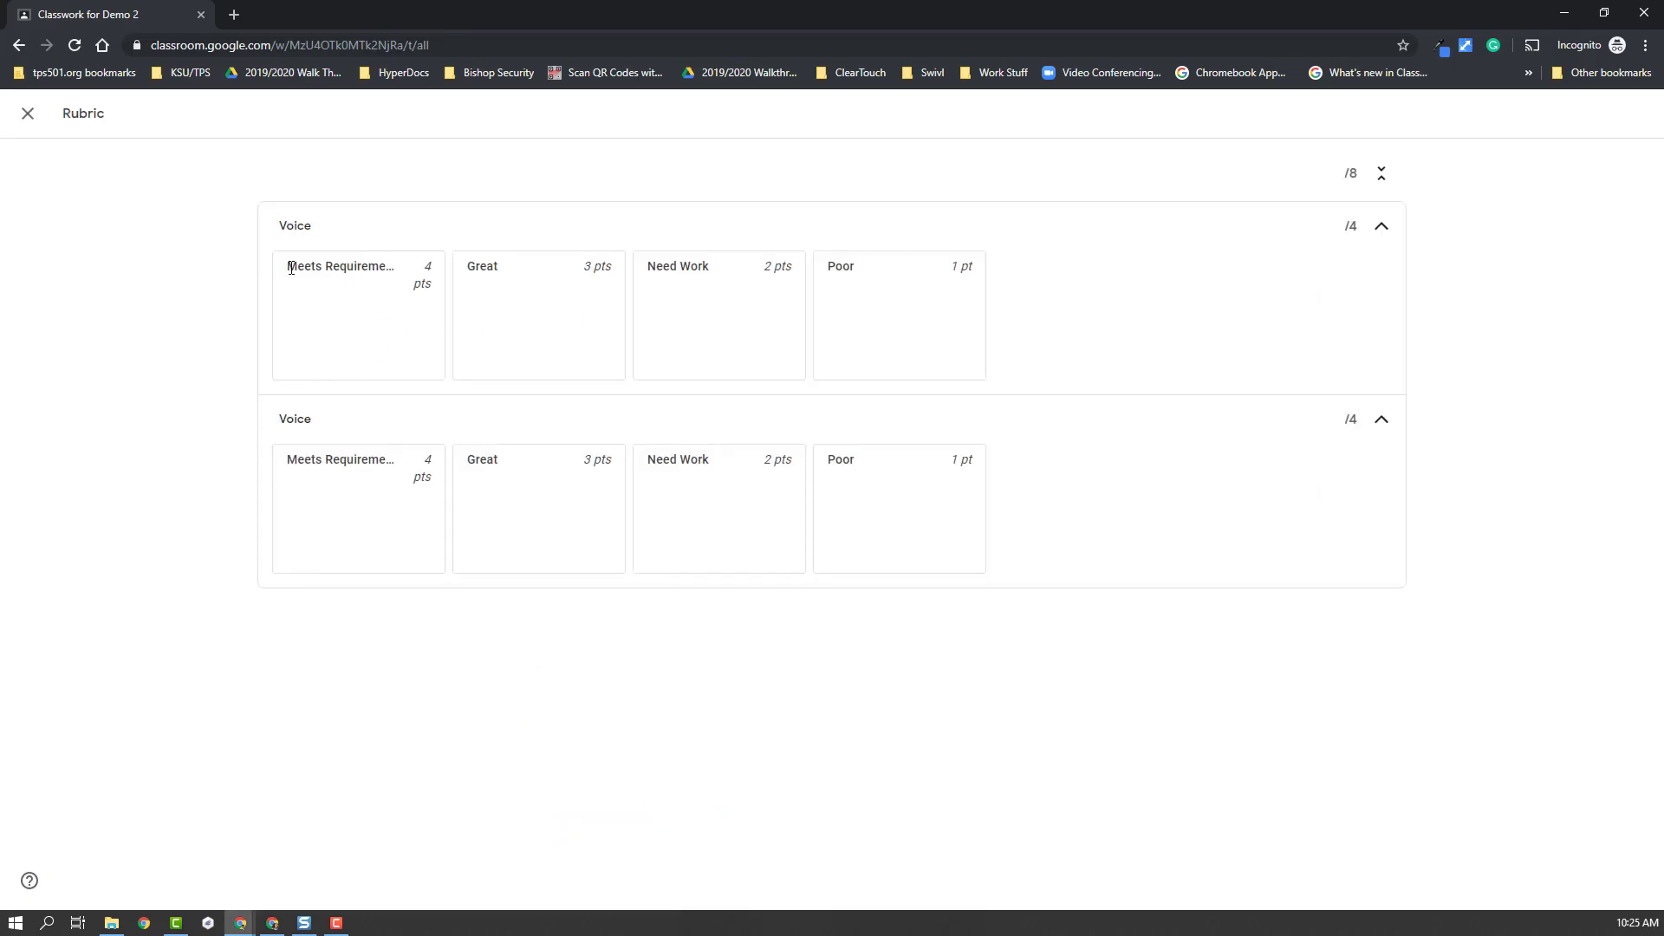
# Examine the student's view of the rubric by collapsing and expanding both Voice criteria, and close it.
pyautogui.click(298, 231)
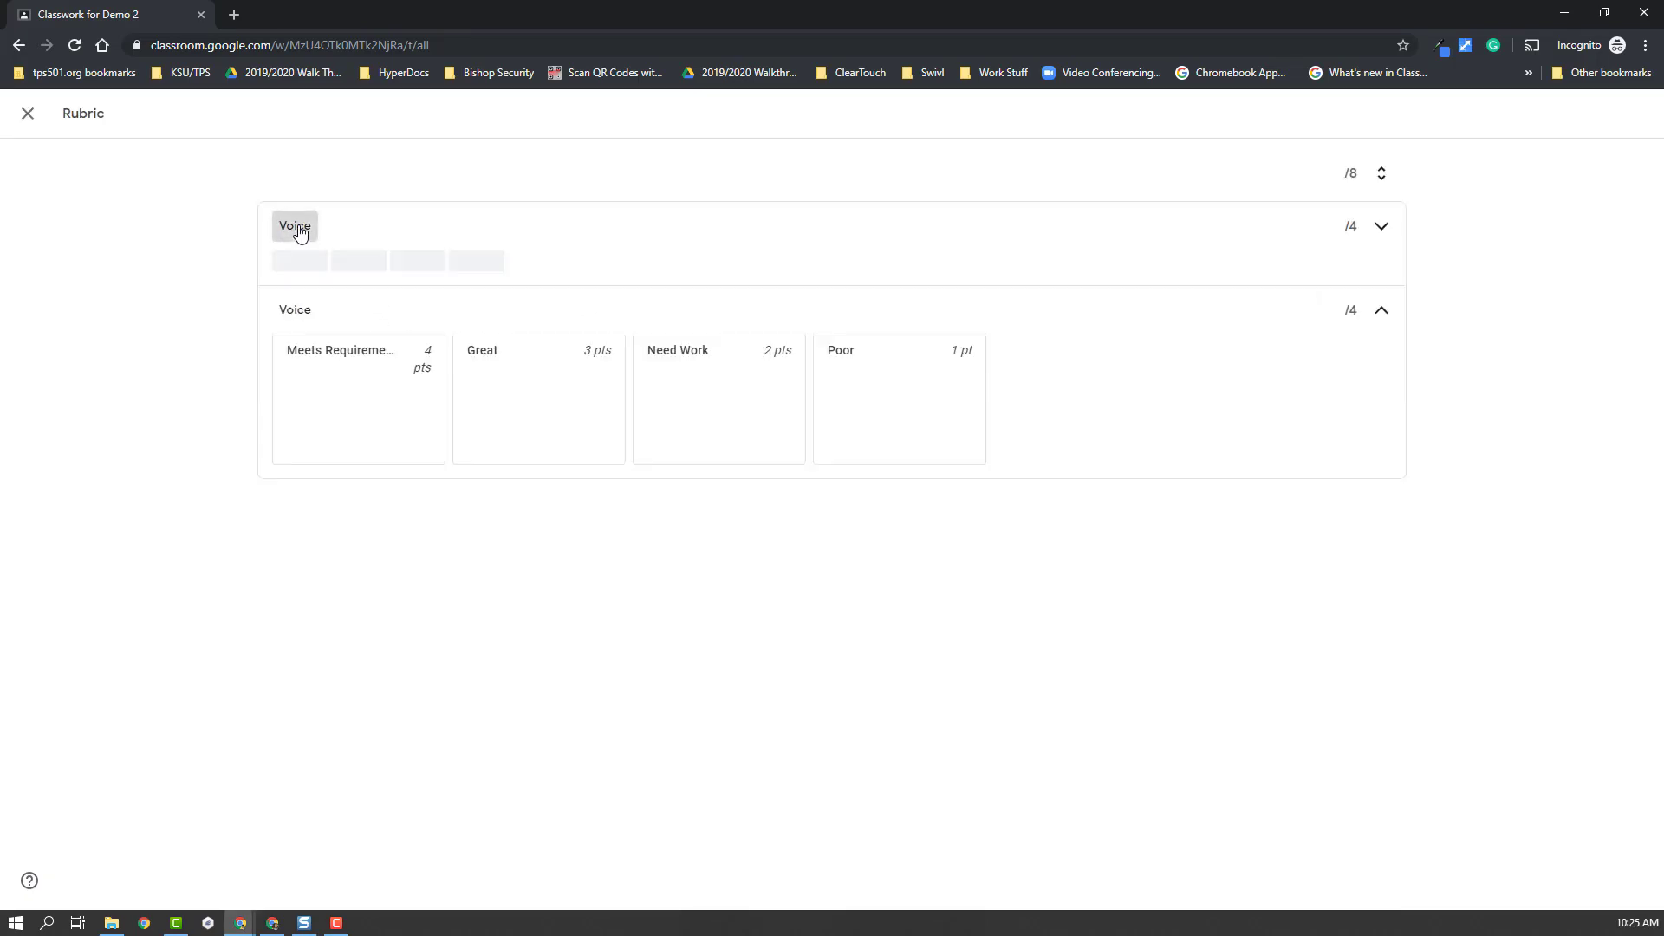
pyautogui.click(299, 231)
pyautogui.click(299, 230)
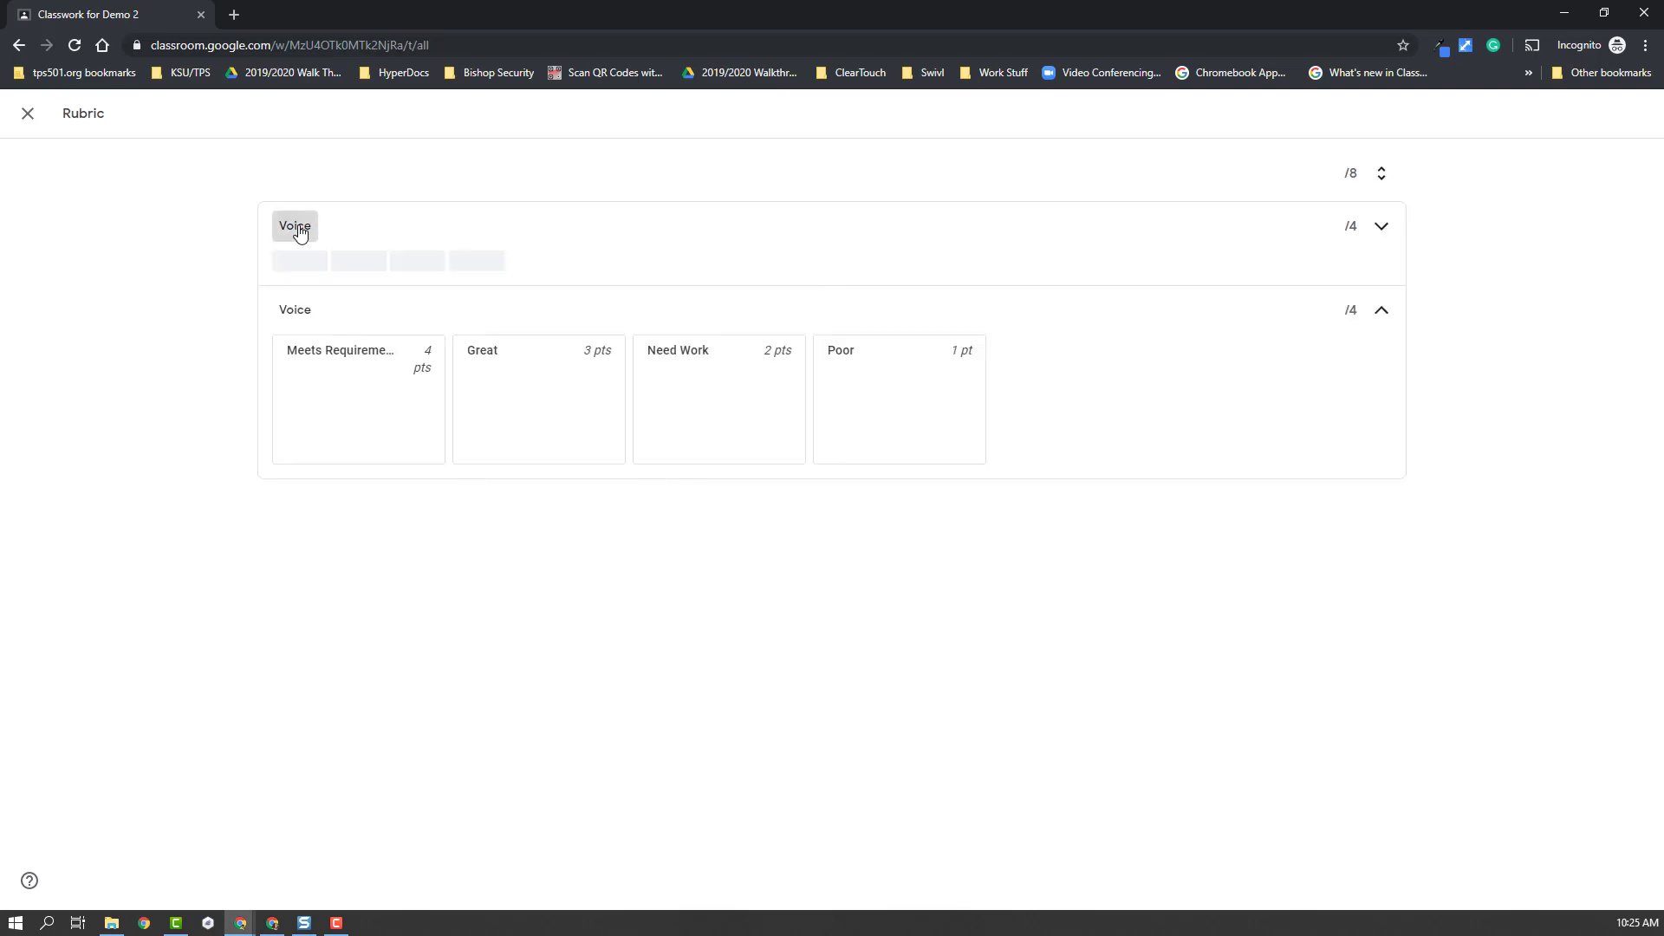
pyautogui.click(298, 318)
pyautogui.click(299, 228)
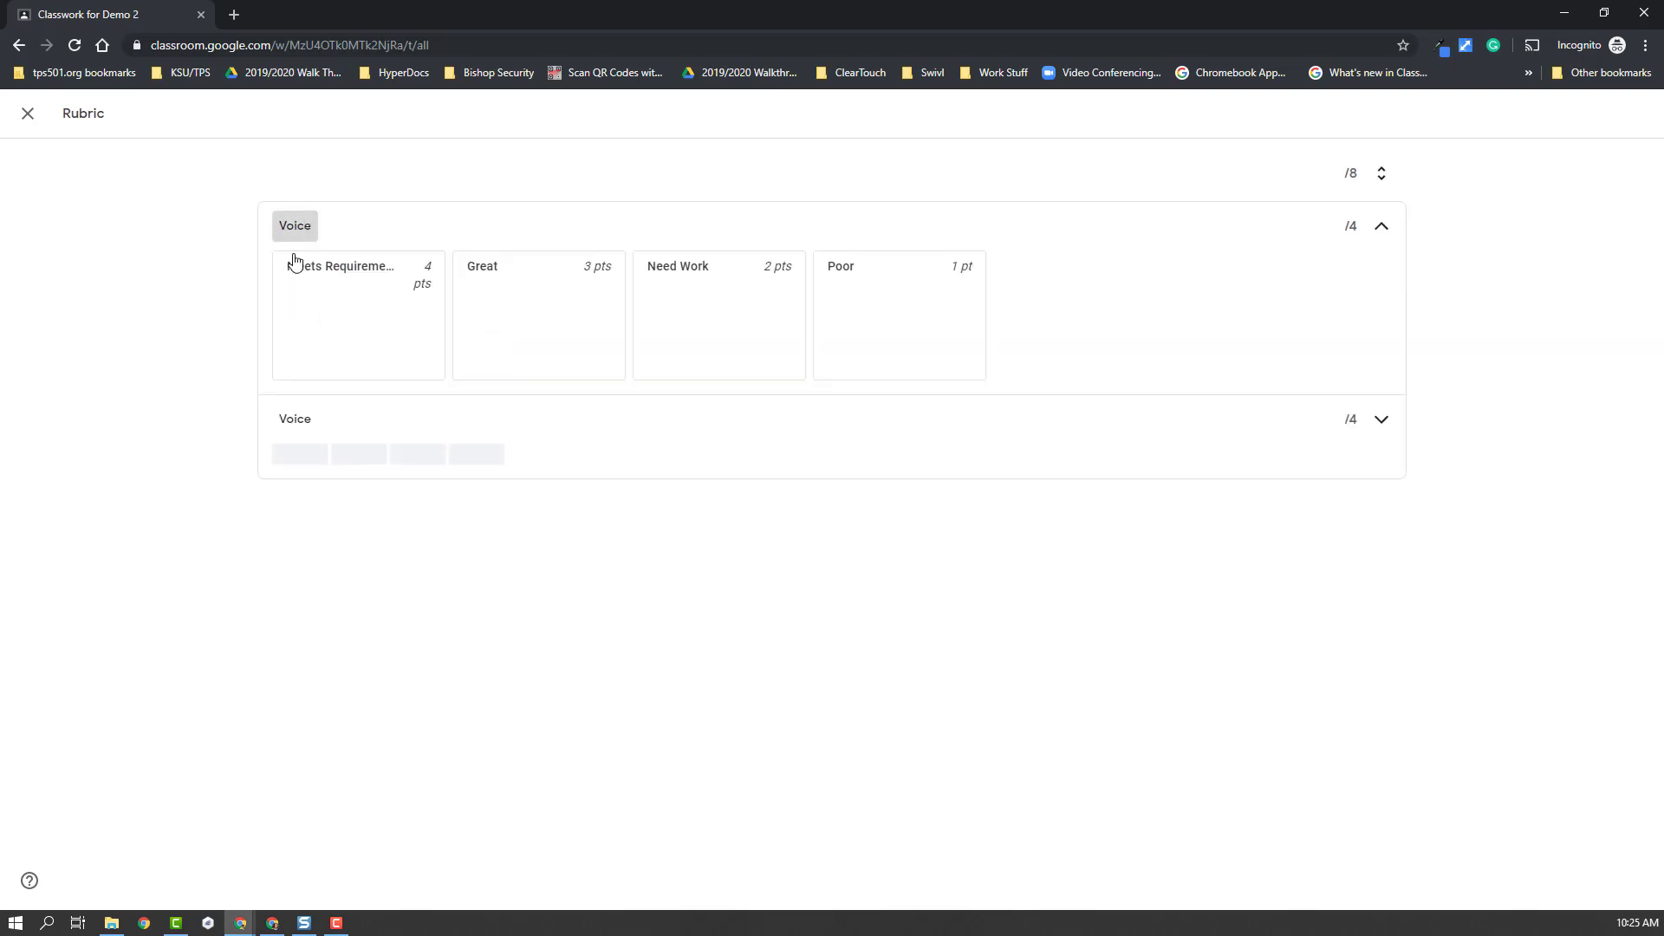
pyautogui.click(298, 421)
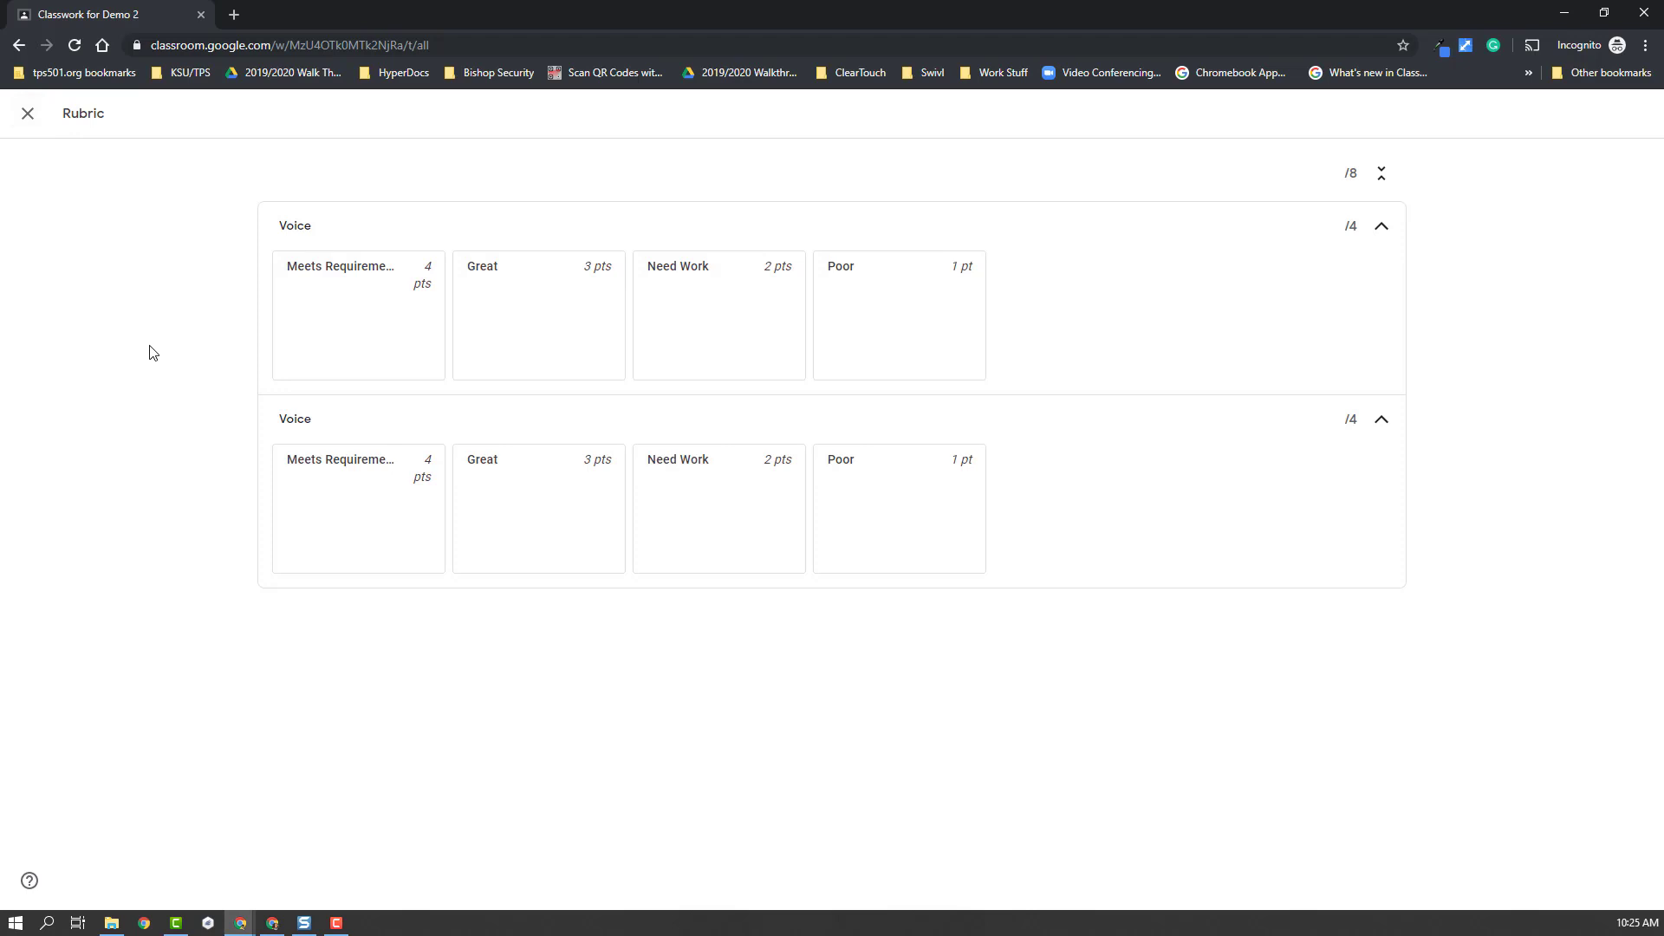
pyautogui.click(28, 115)
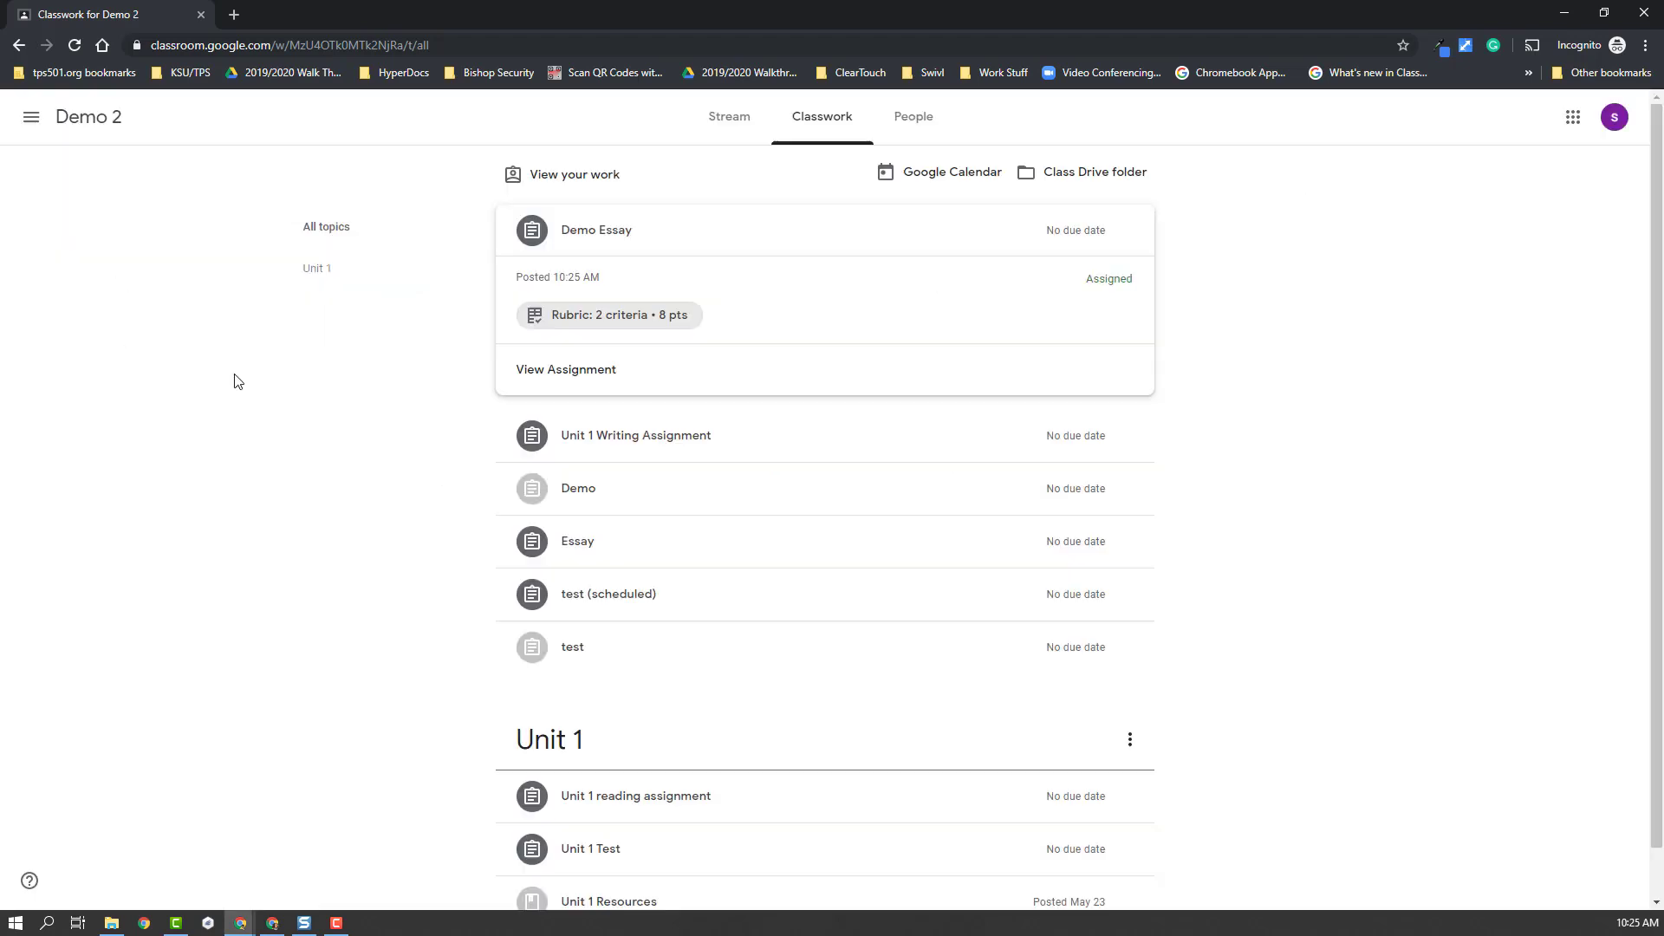
# Open the full Demo Essay assignment as the student, create a Google Docs document for it and turn it in.
pyautogui.click(574, 380)
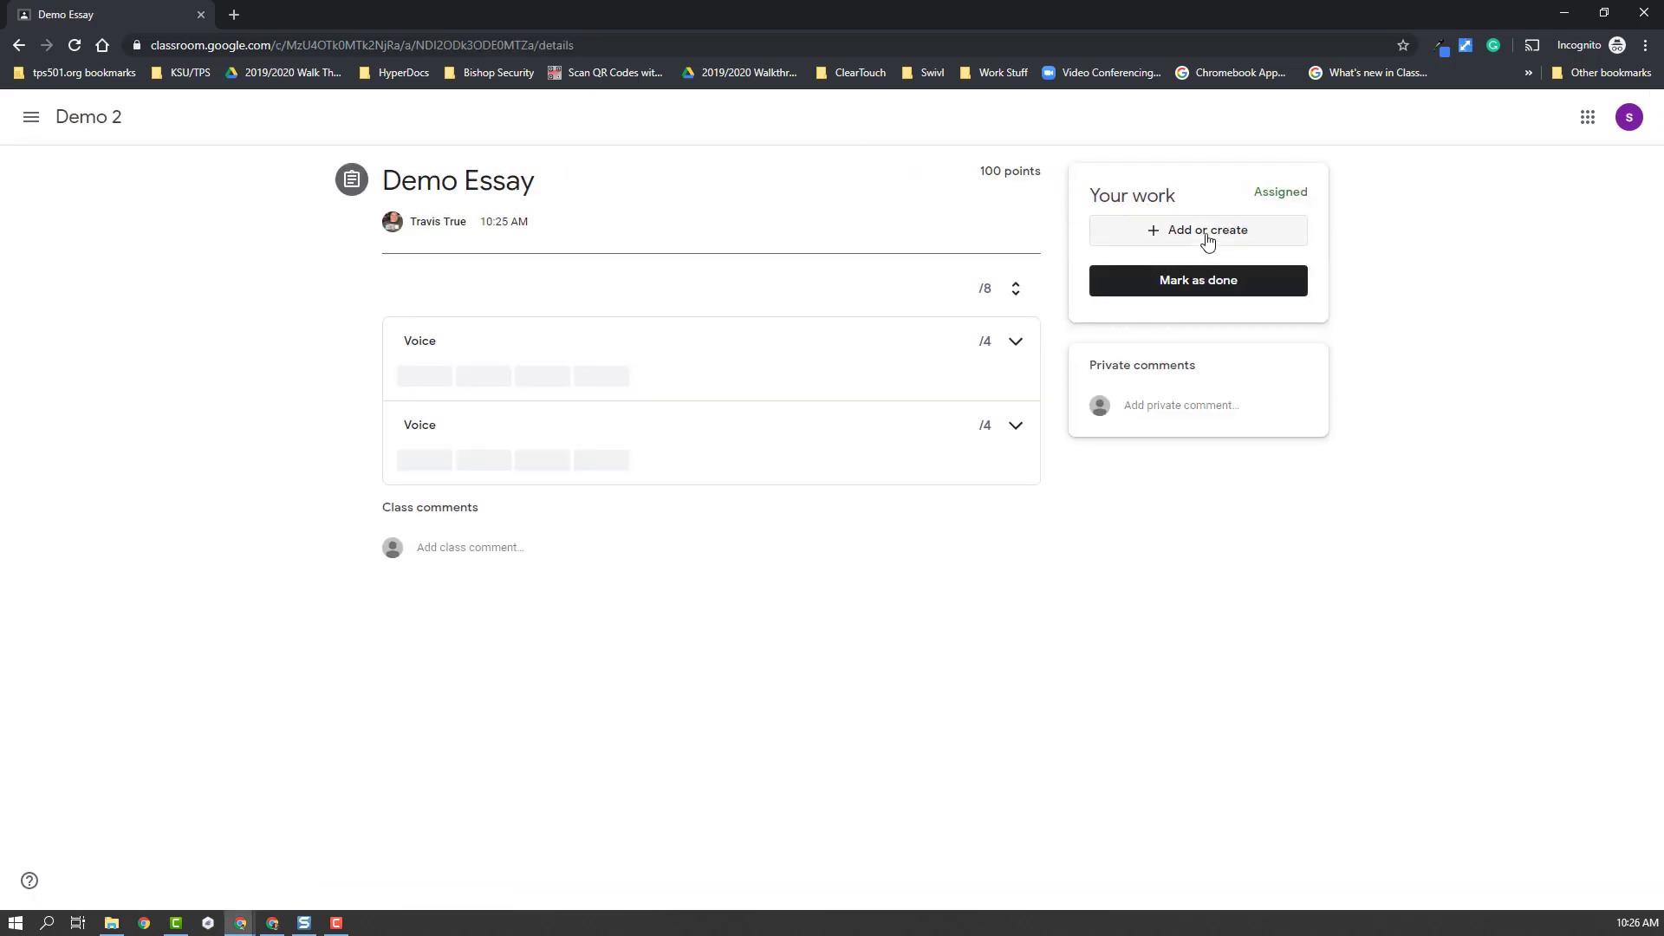
pyautogui.click(1208, 239)
pyautogui.click(1164, 401)
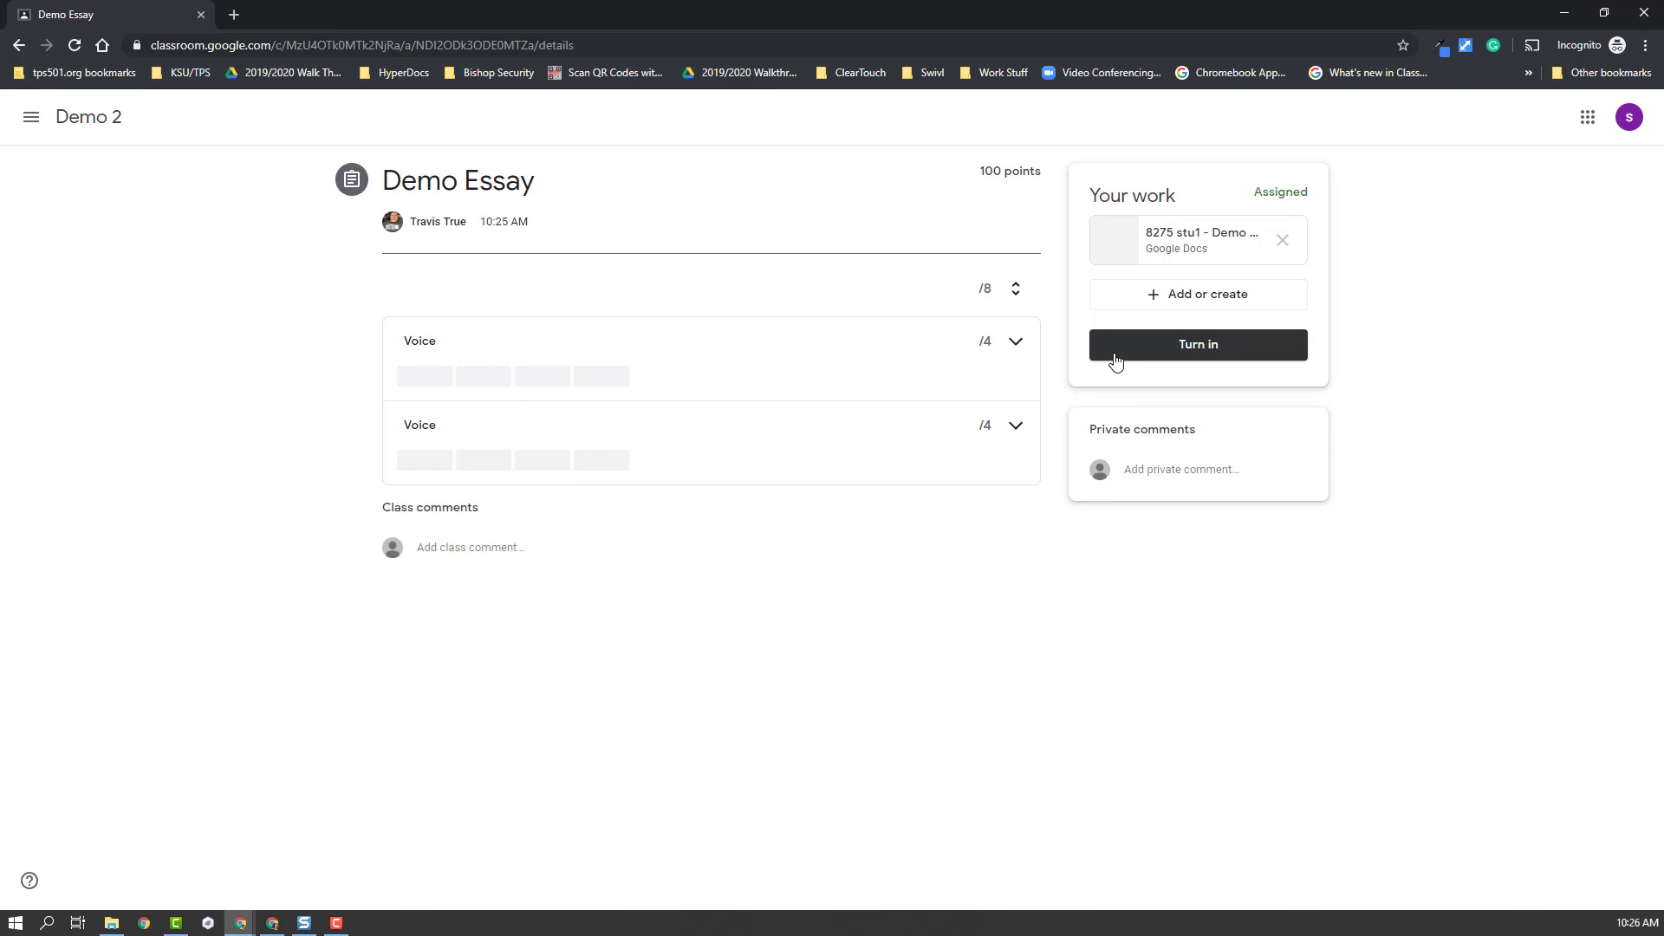
pyautogui.click(1117, 361)
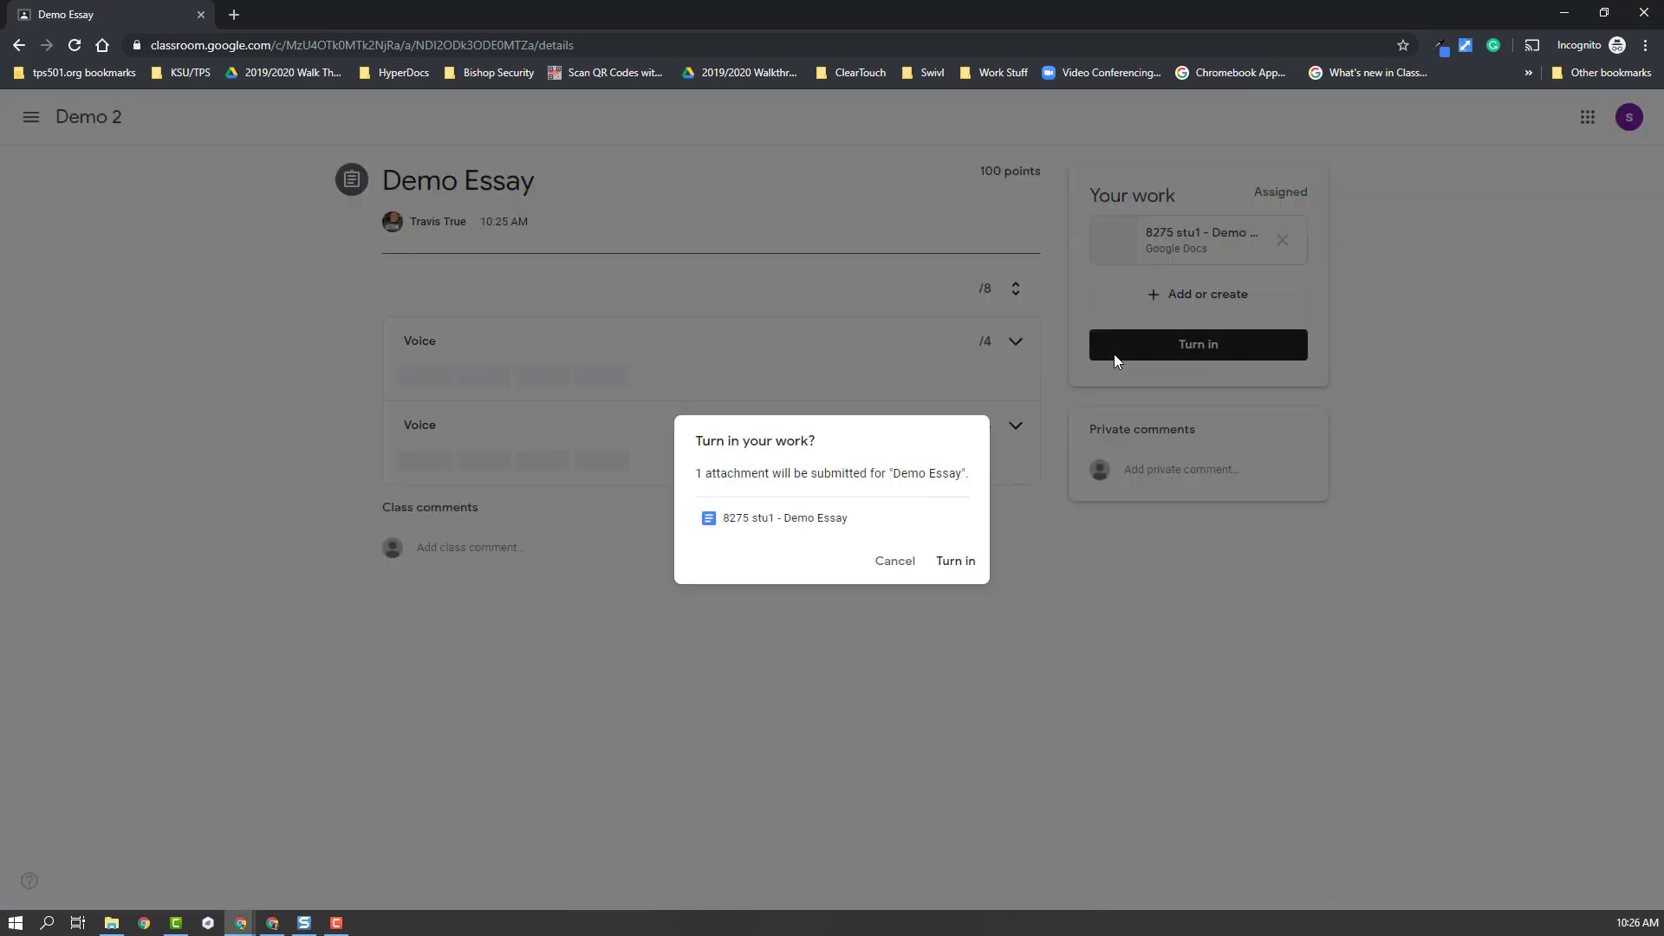
pyautogui.click(954, 563)
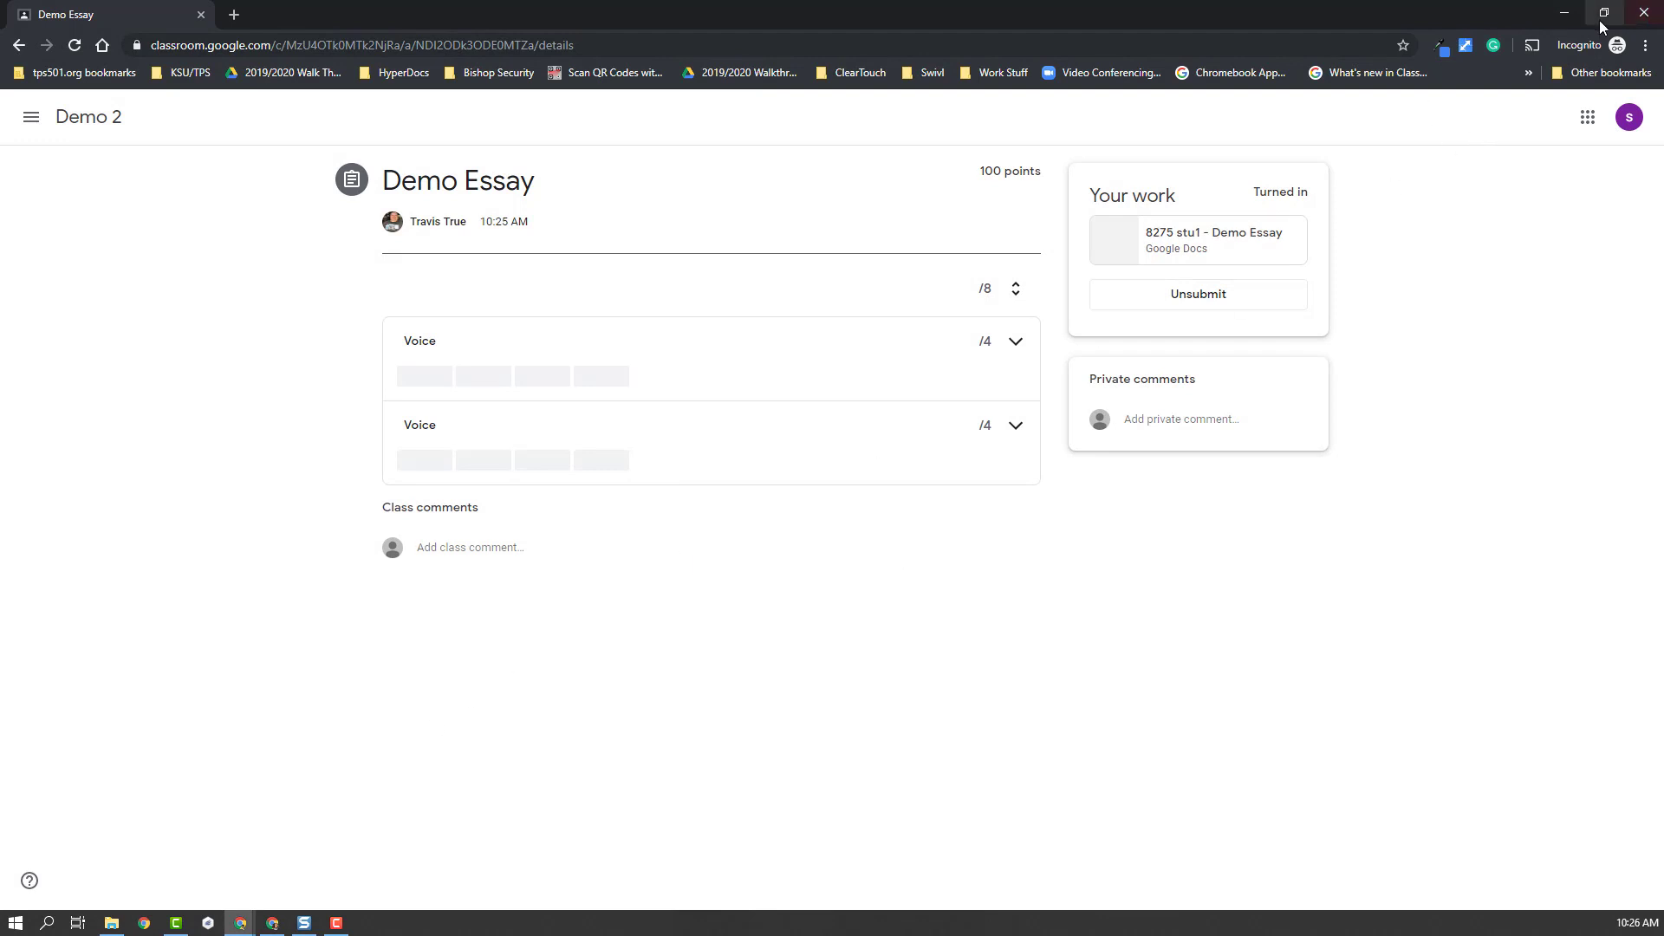
# Return to the teacher's Classroom window and open the student's turned-in Demo Essay document, highlighting its turn-in date.
pyautogui.click(1565, 13)
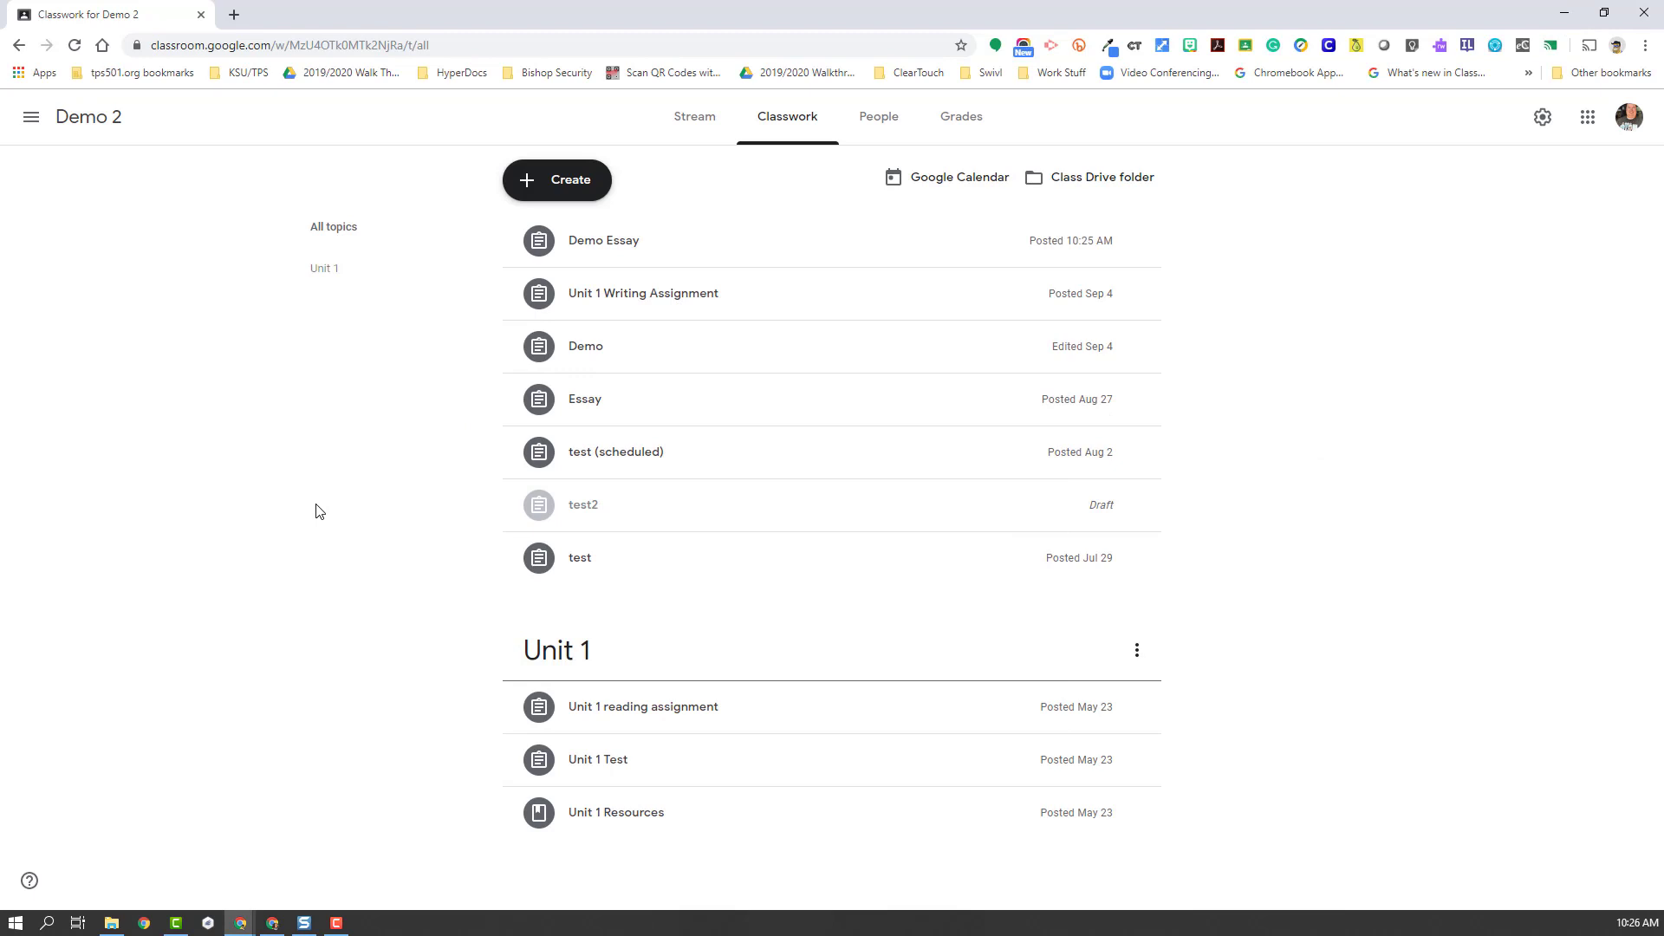
pyautogui.click(615, 242)
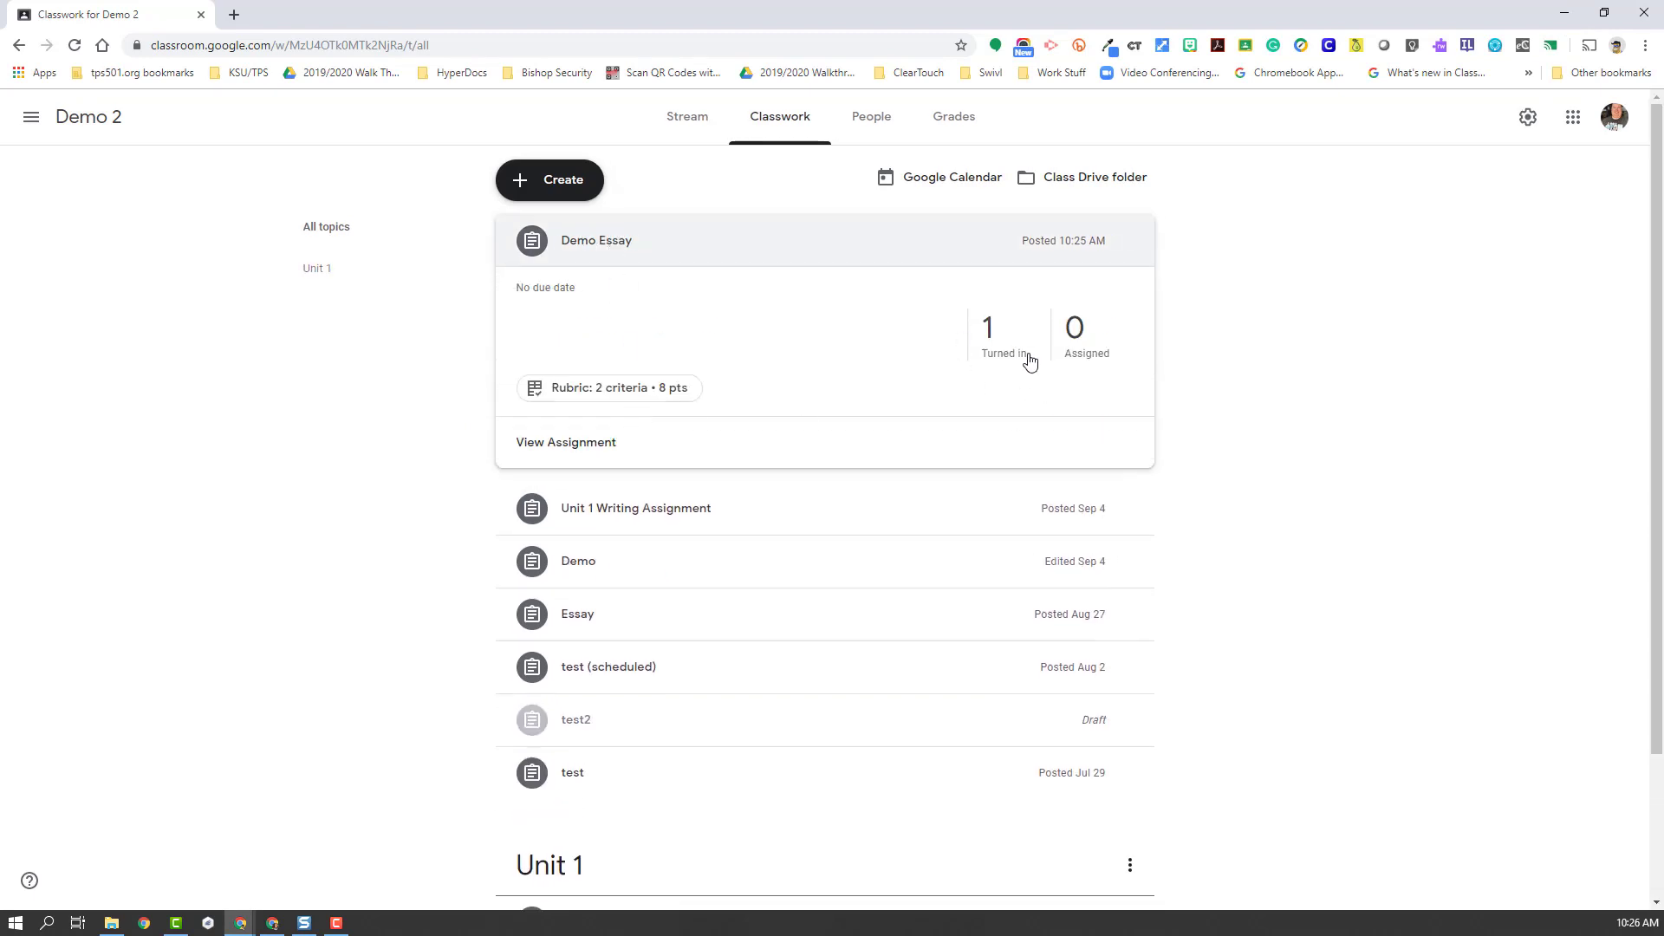
pyautogui.click(992, 355)
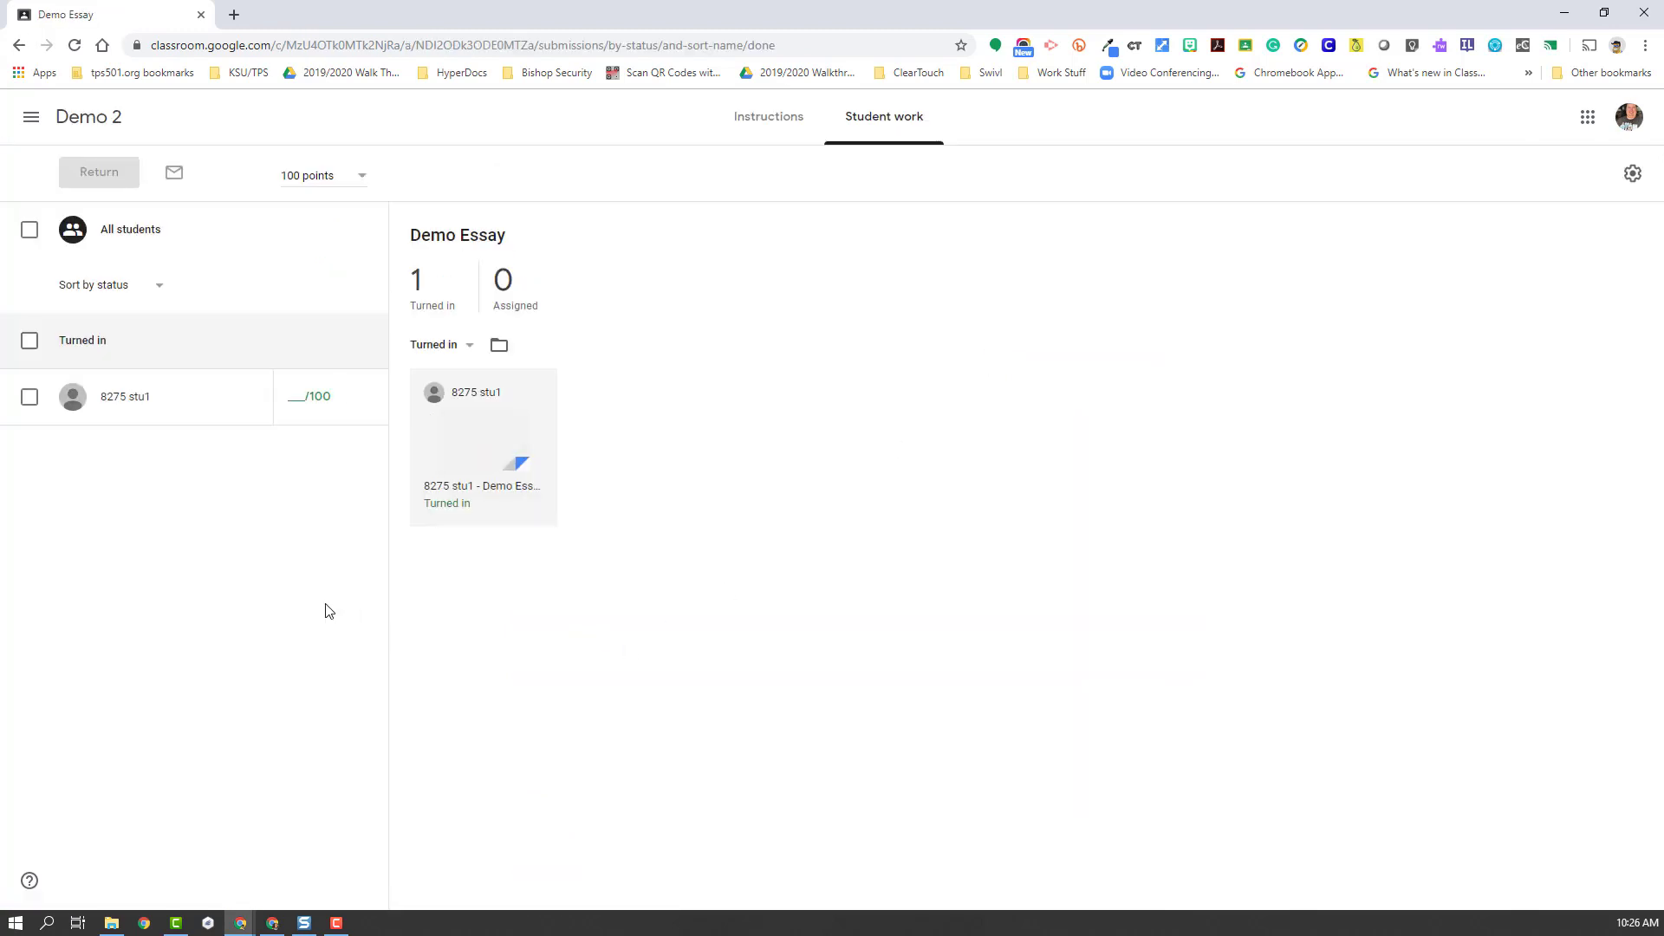
pyautogui.click(461, 423)
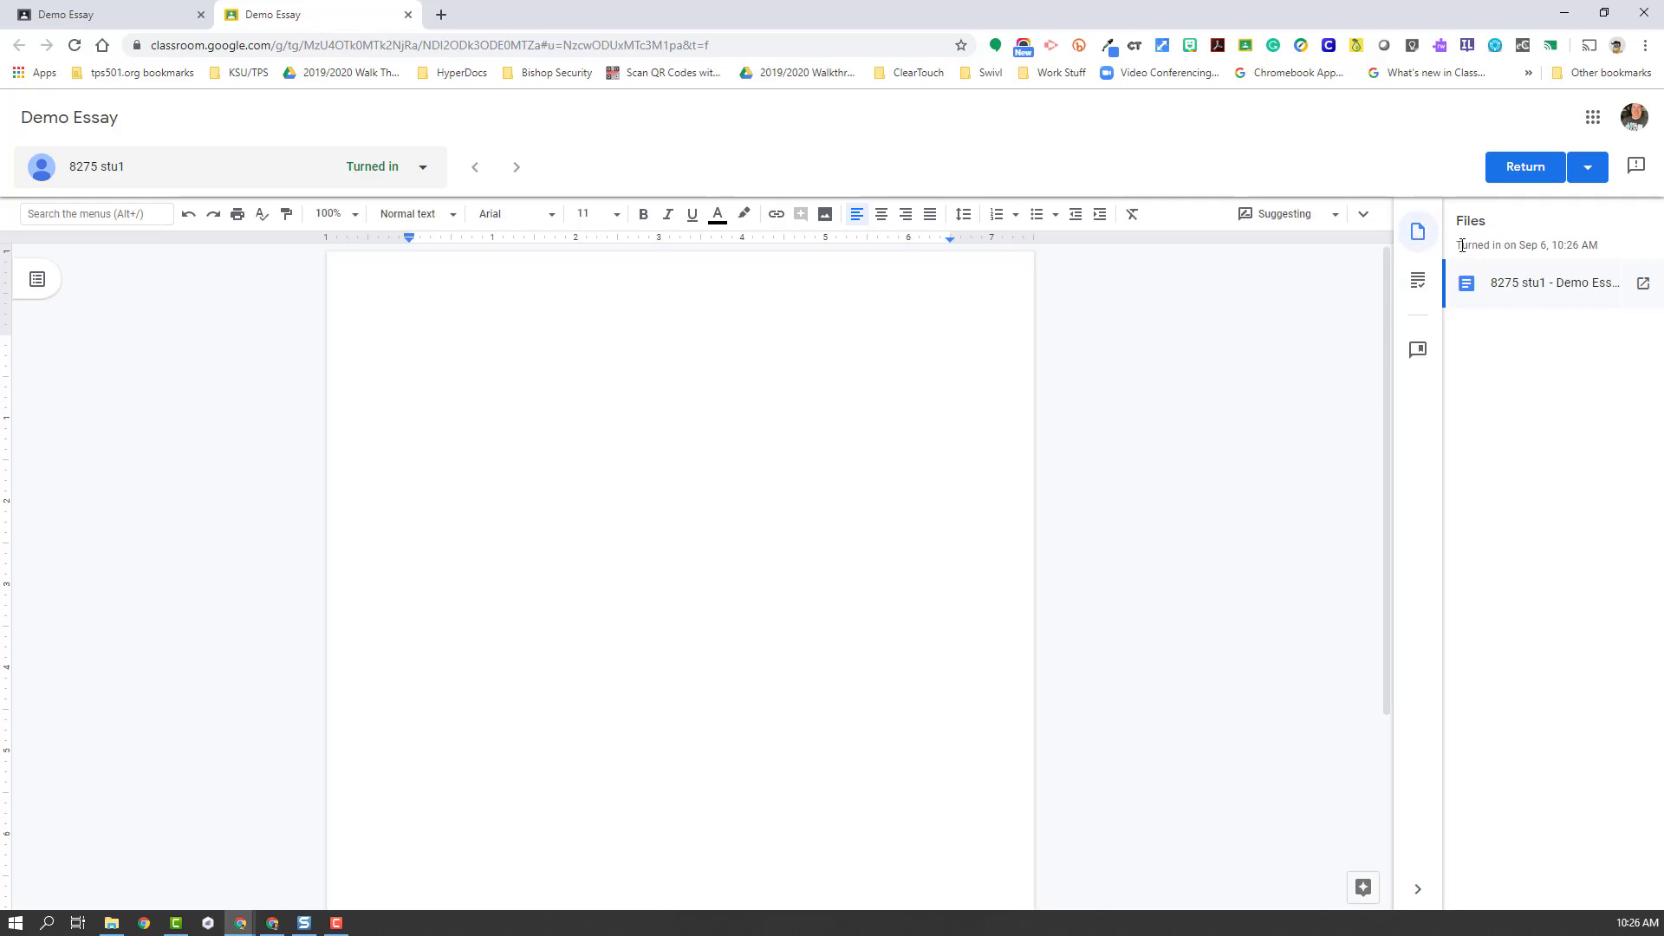
pyautogui.moveTo(1463, 246); pyautogui.dragTo(1578, 244)
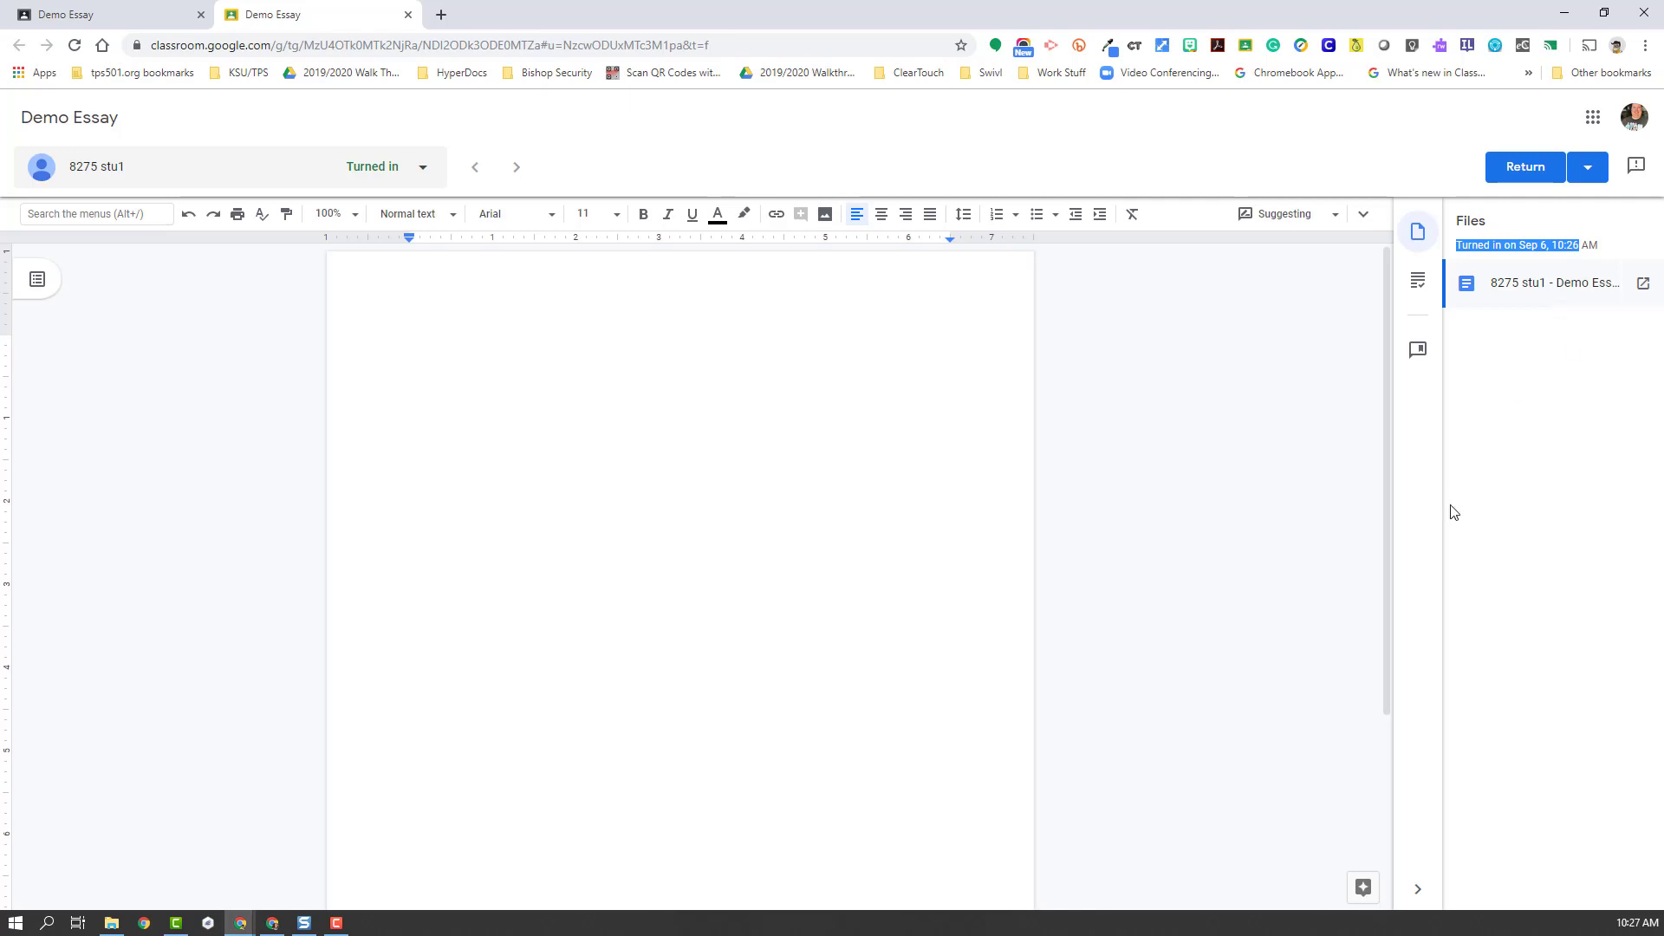
# Grade the submission with the rubric, rating the first Voice criterion Great (3 pts) and the second Need Work (2 pts).
pyautogui.click(1419, 284)
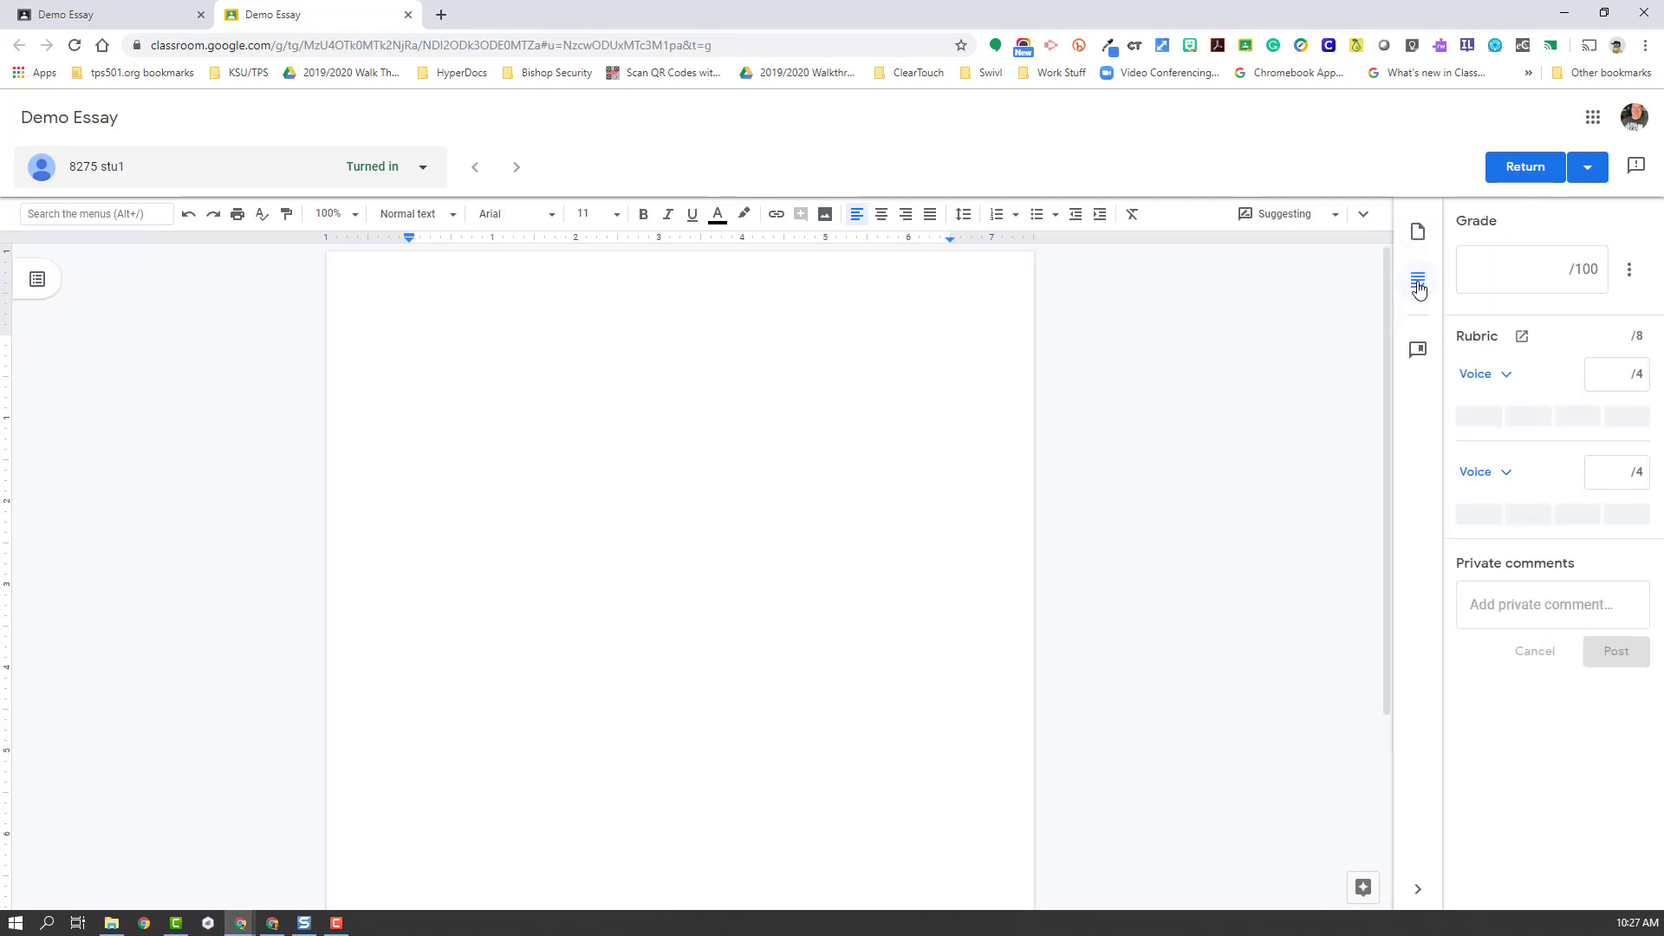
pyautogui.click(1507, 383)
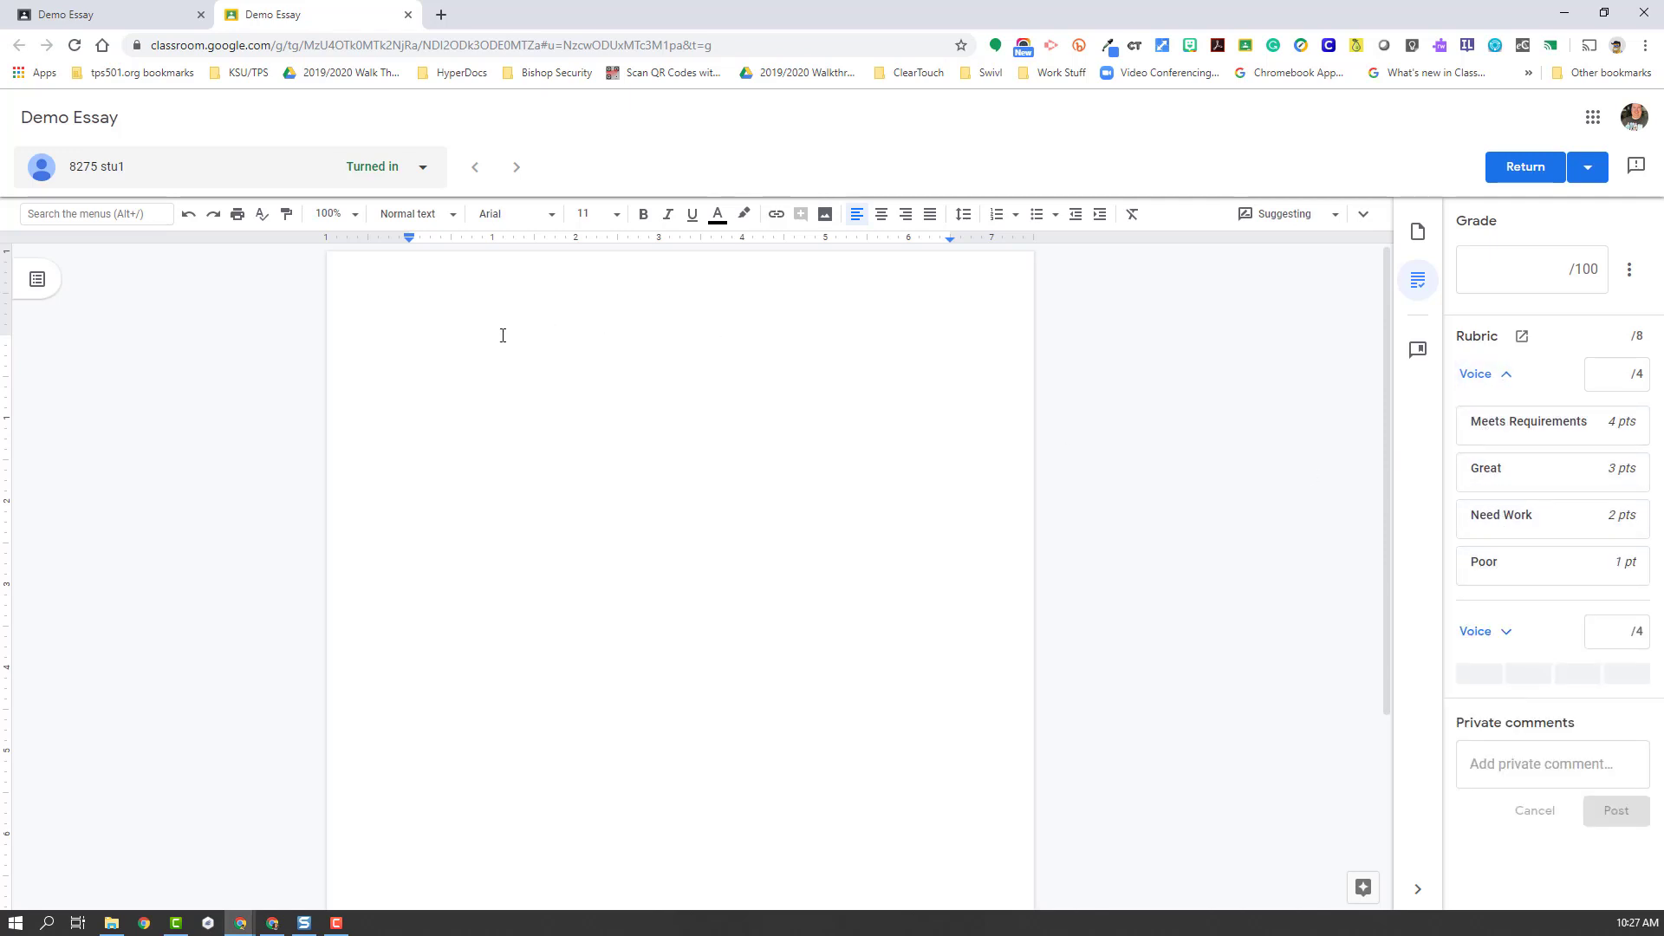
pyautogui.click(1521, 477)
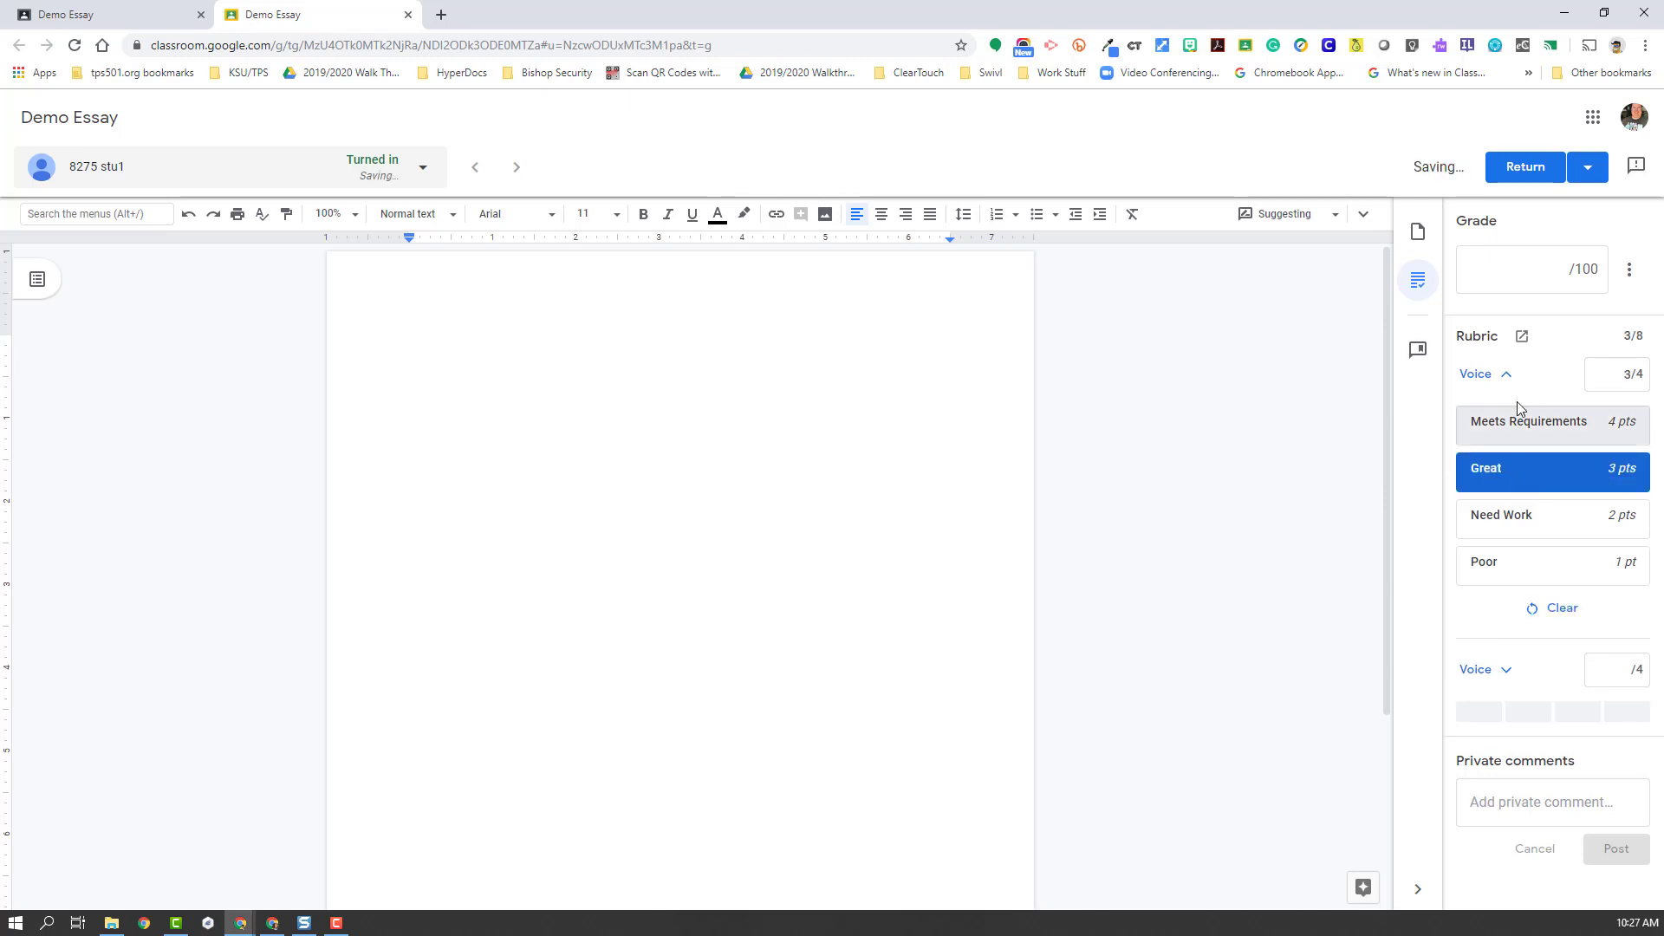
pyautogui.click(1510, 378)
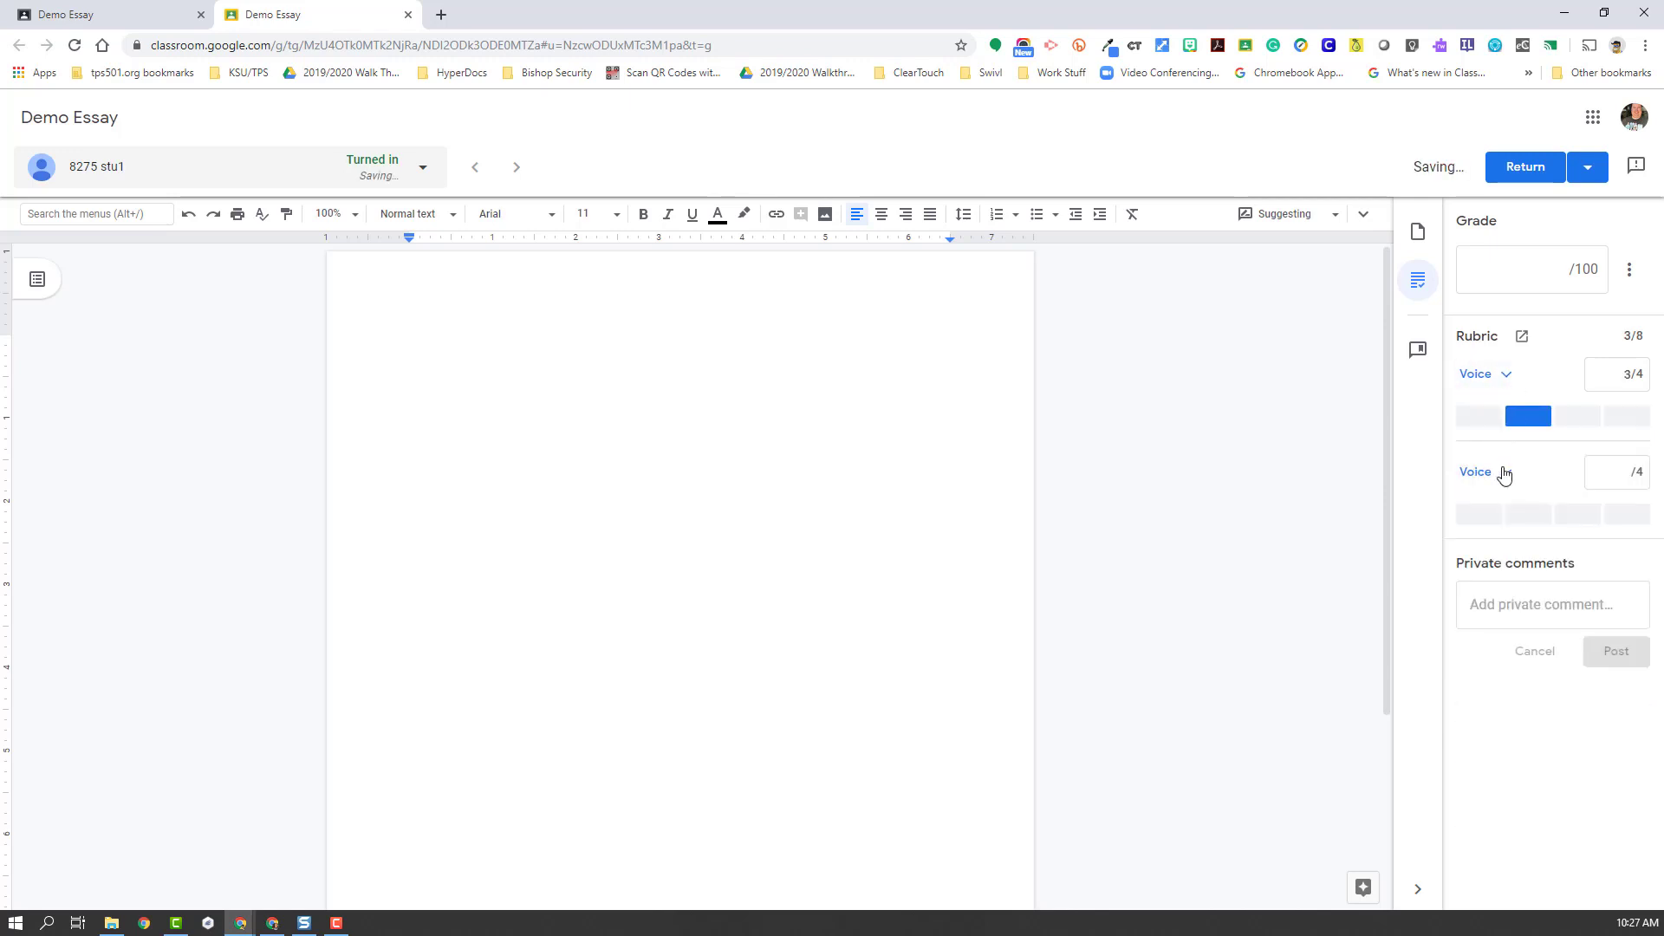
pyautogui.click(1507, 476)
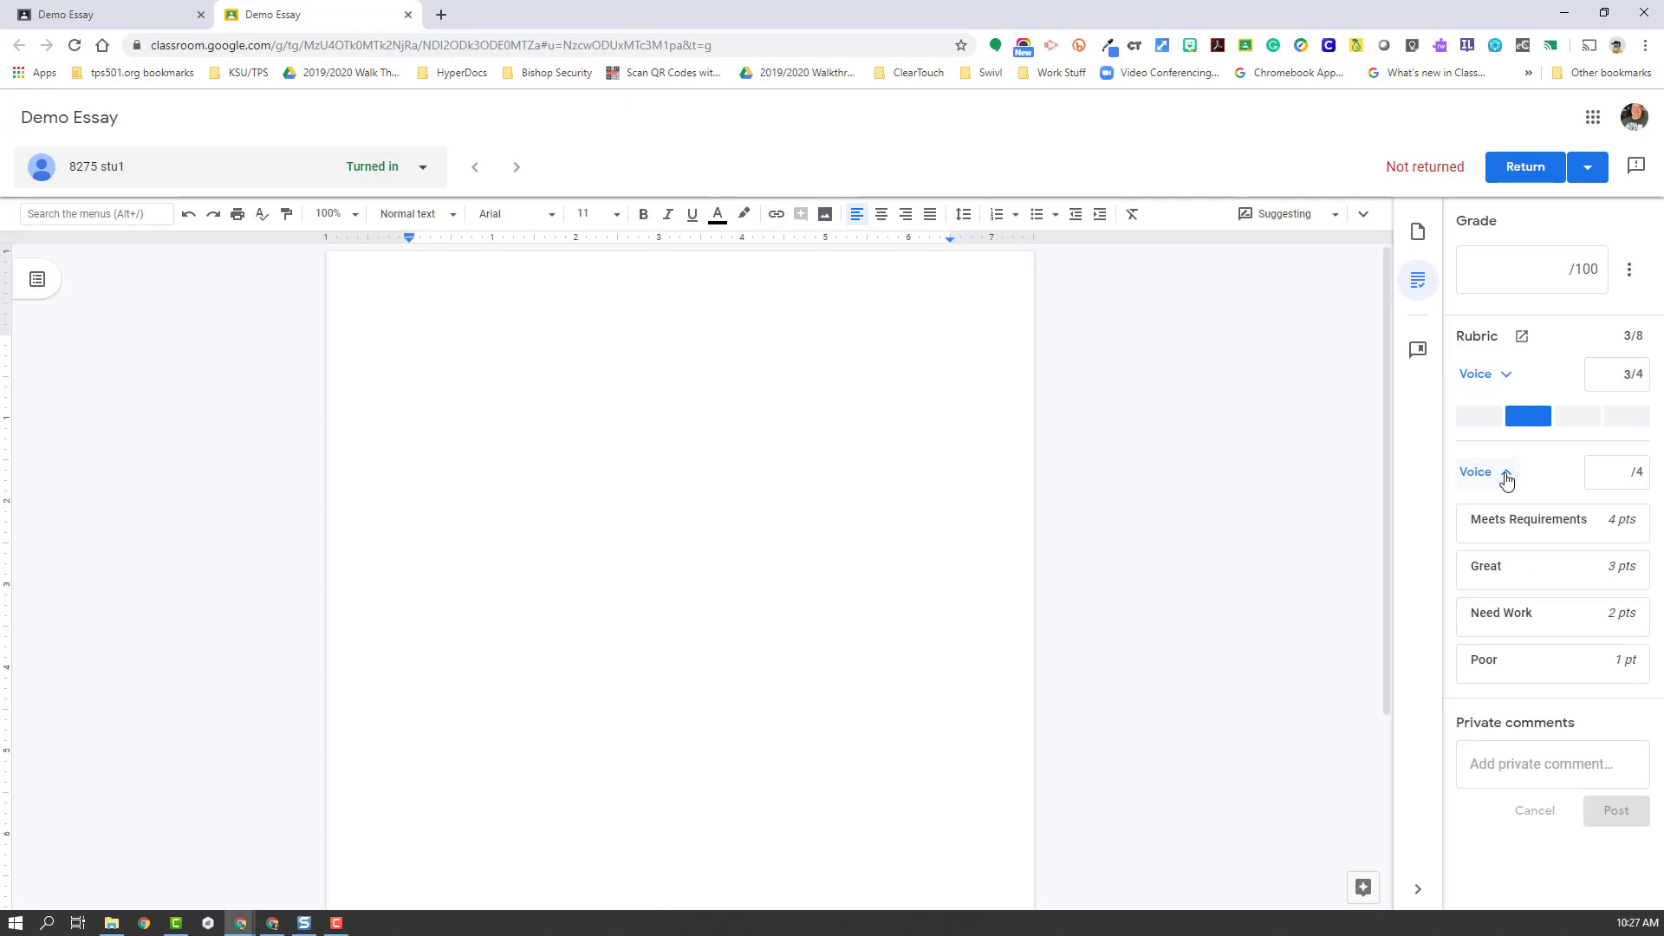
pyautogui.click(1540, 626)
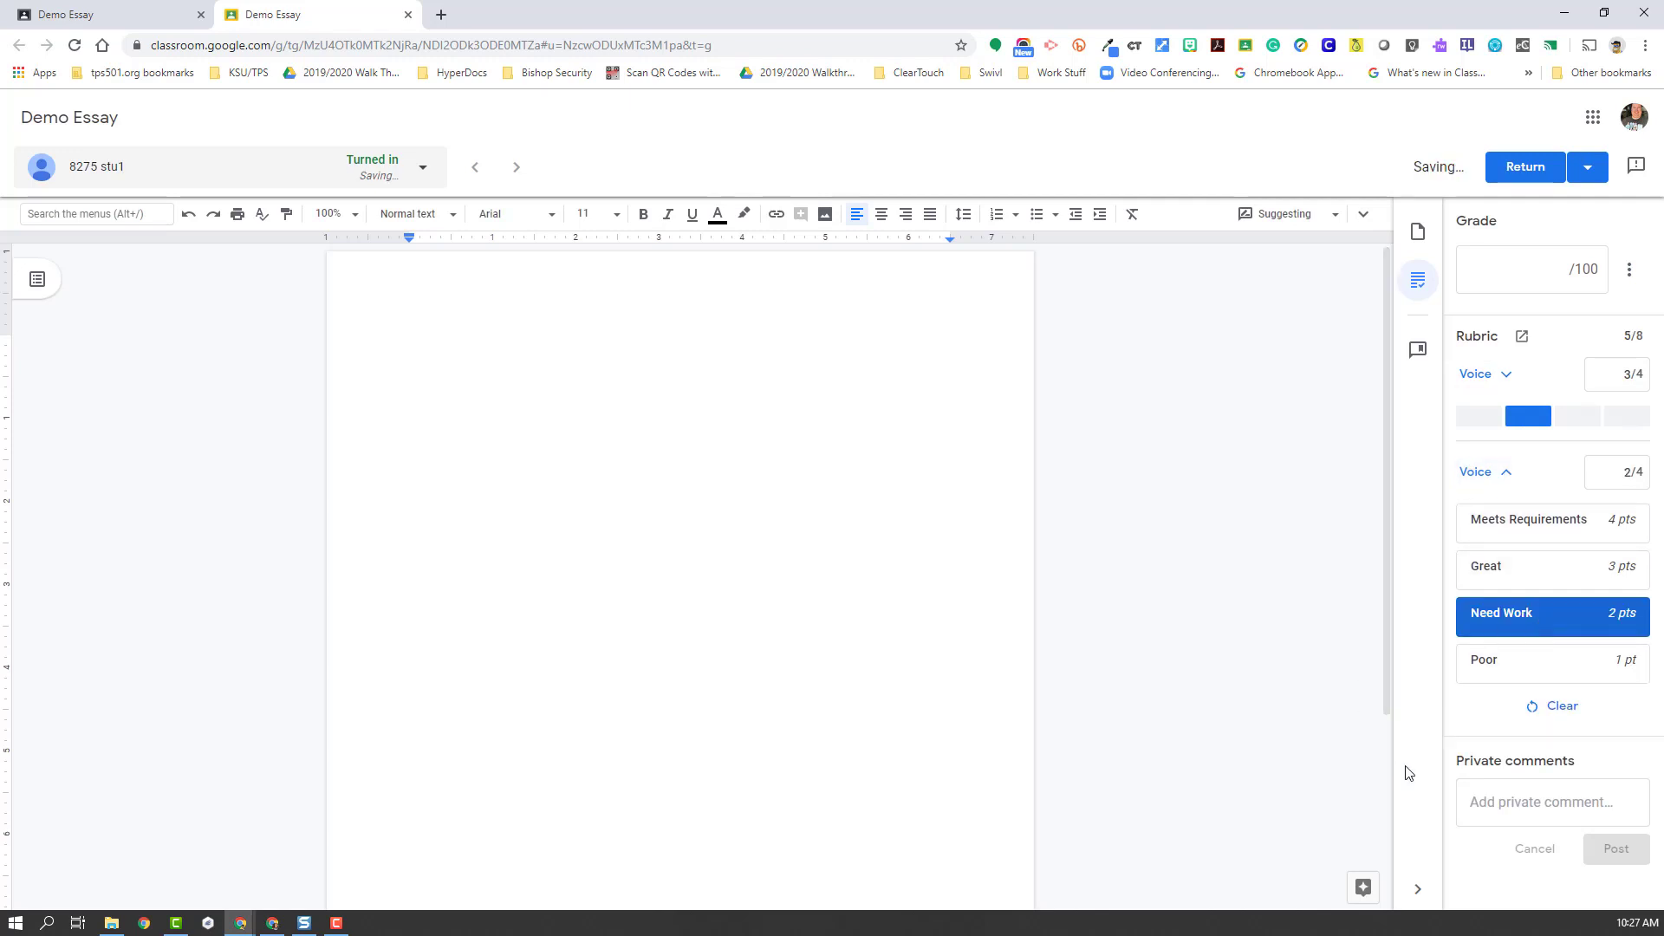
pyautogui.click(1486, 472)
pyautogui.click(1511, 375)
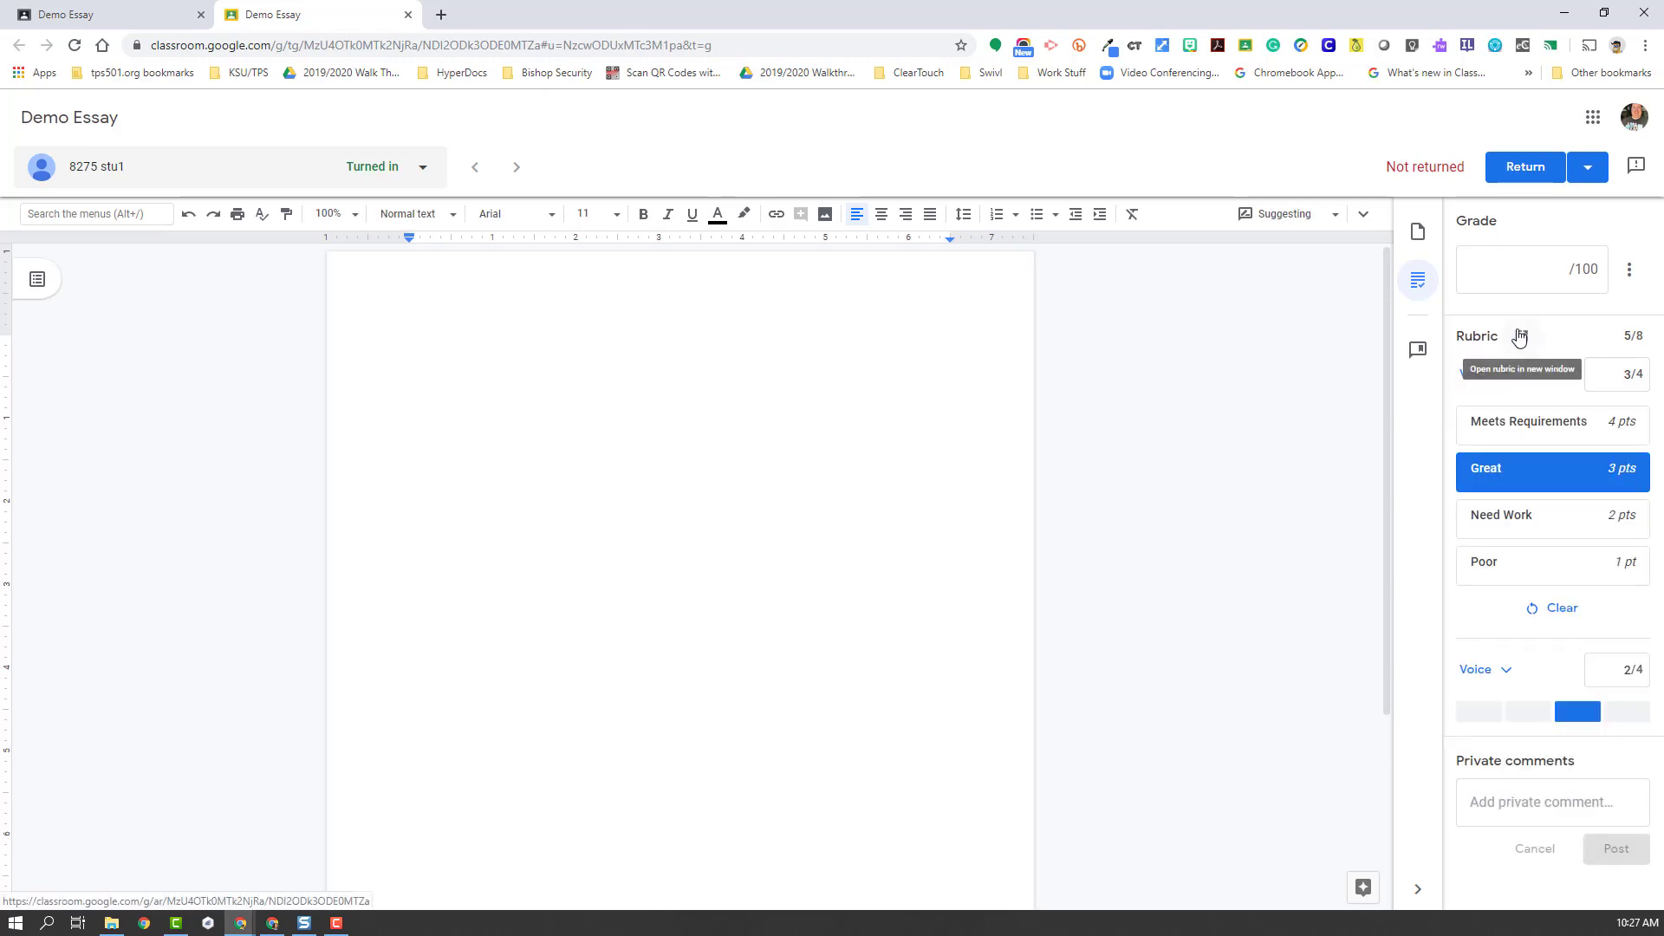
# Open the Demo Essay rubric in a separate tab and compare it with the grading view.
pyautogui.click(1523, 339)
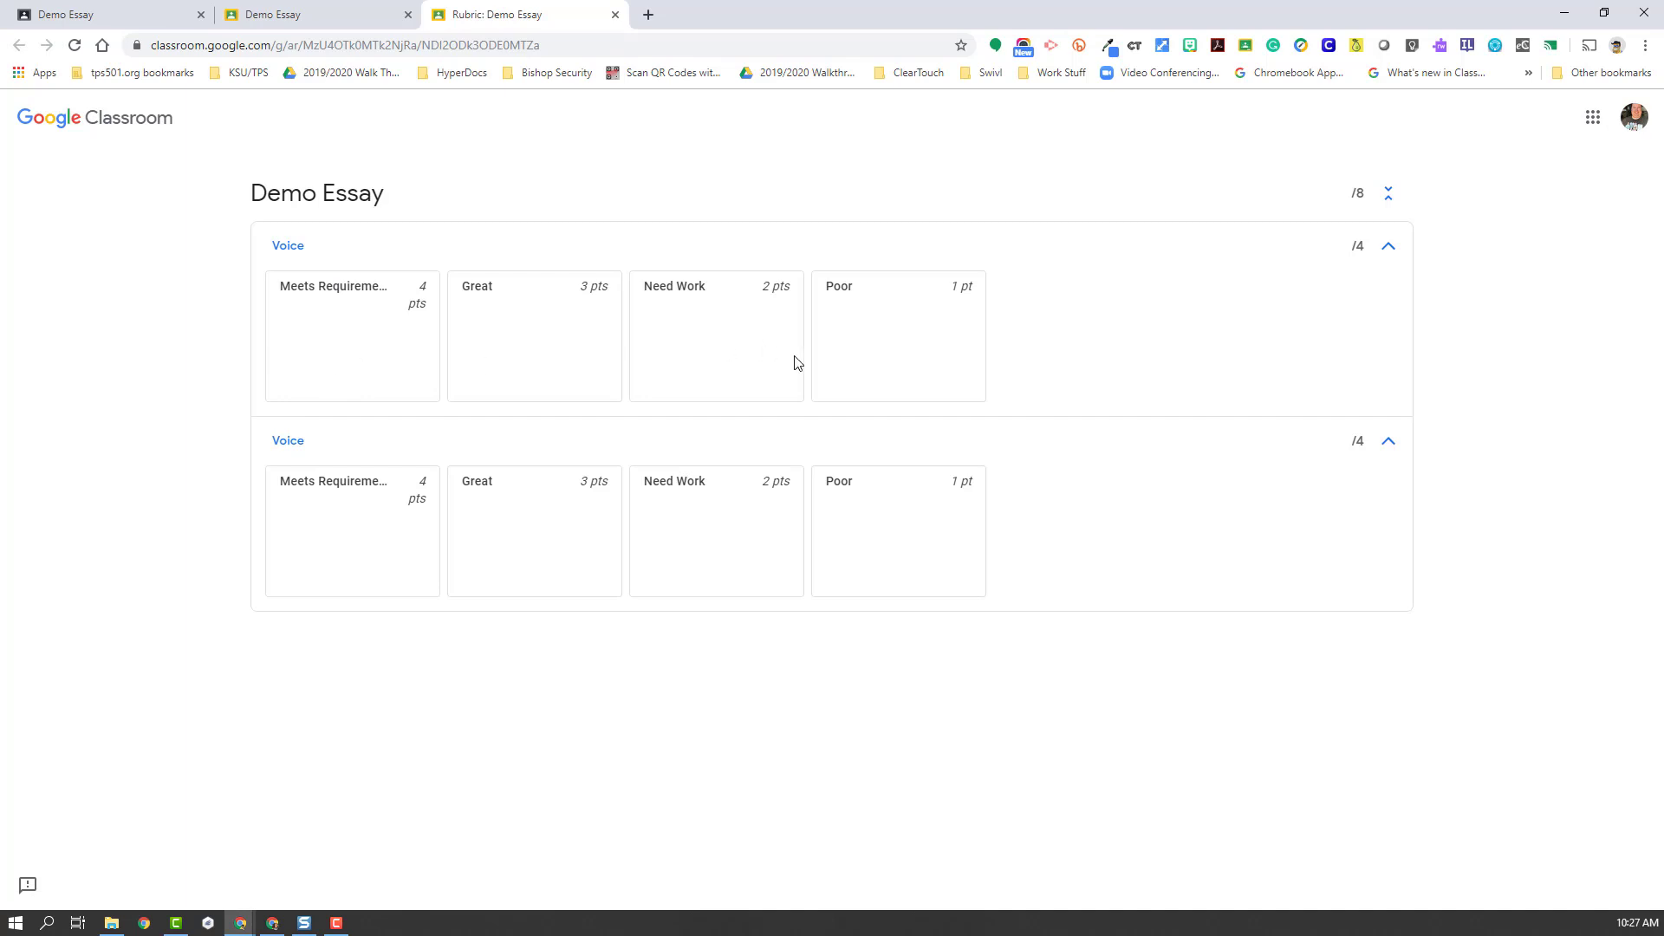
pyautogui.click(289, 14)
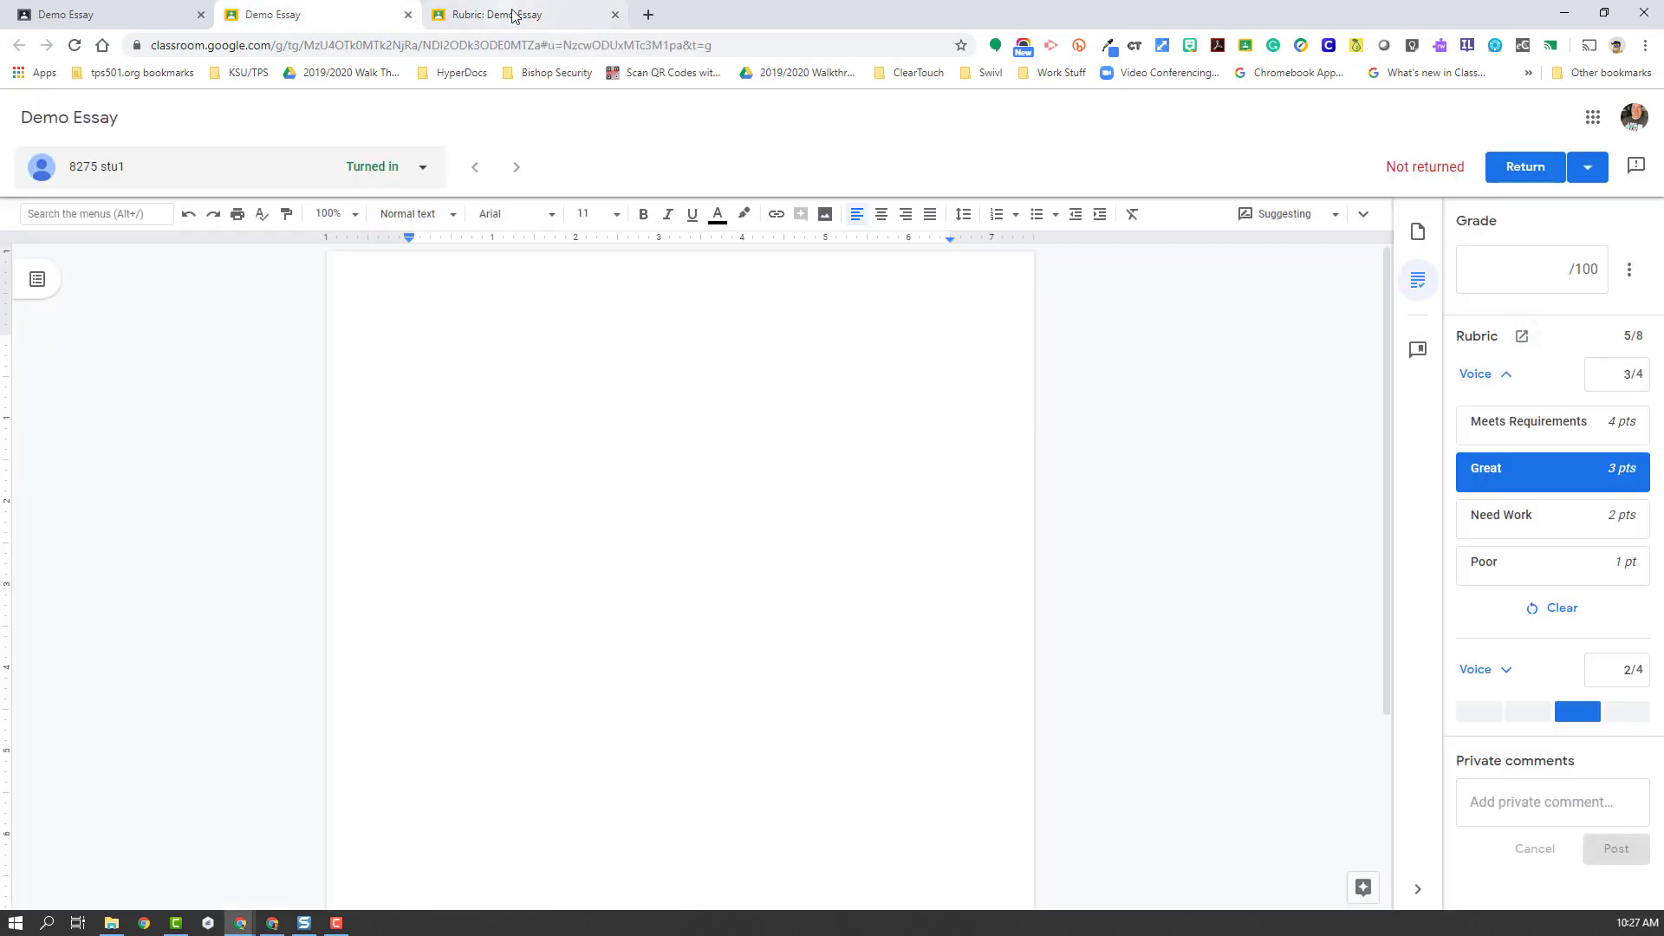
pyautogui.click(513, 14)
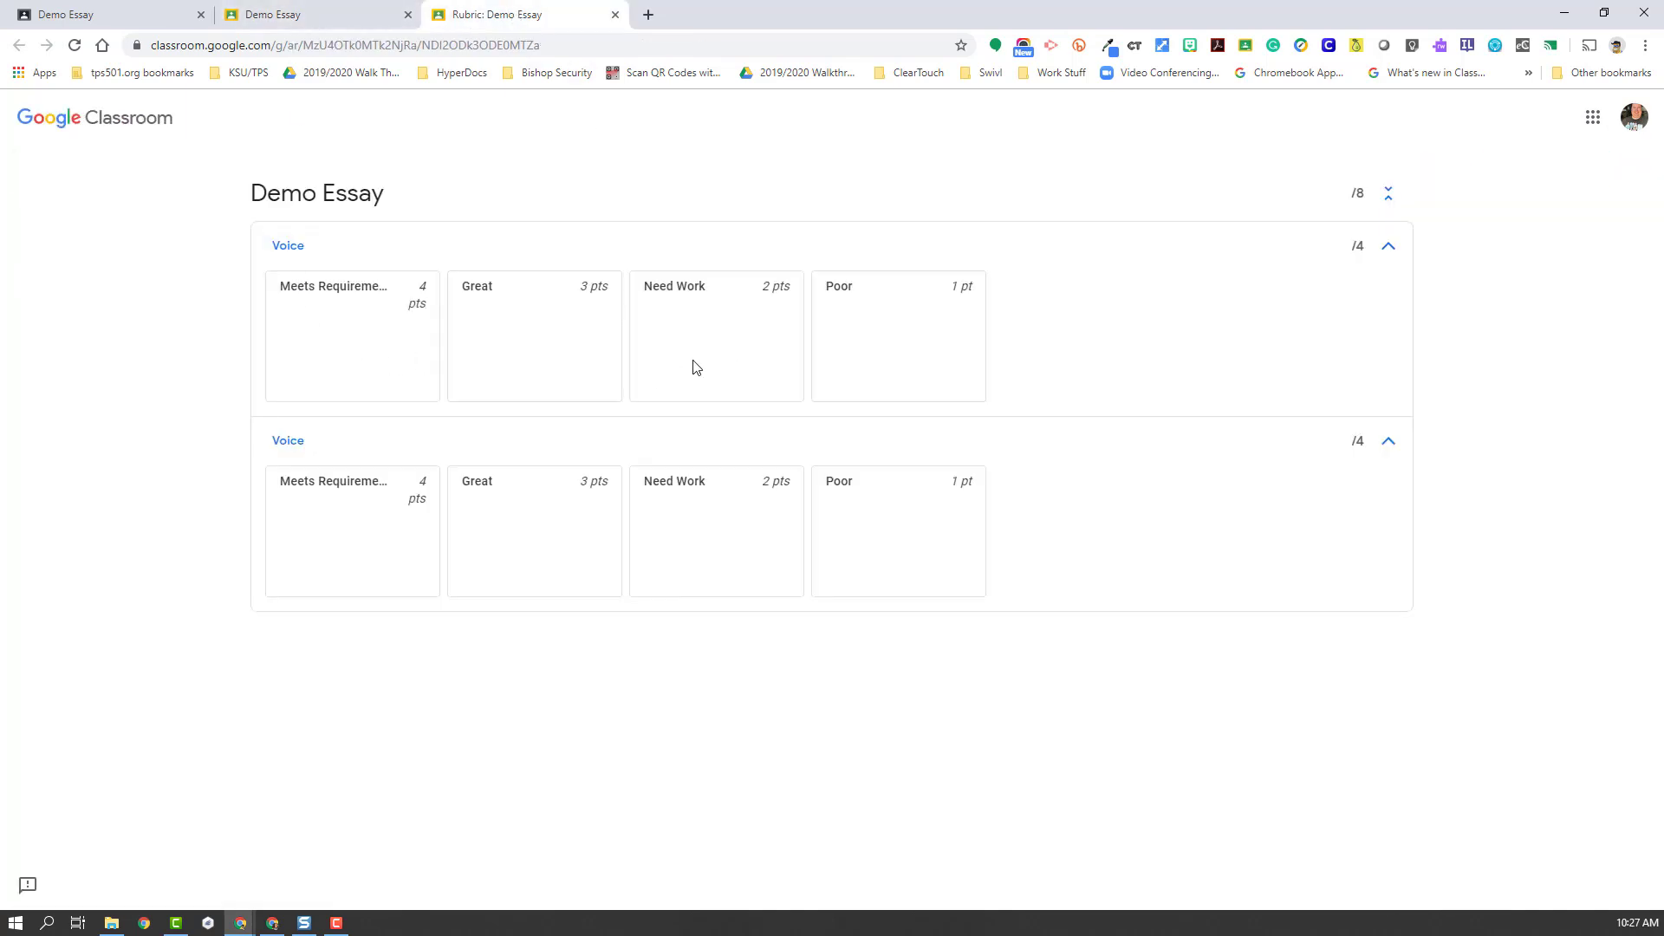
# Return to the submission's grading view, collapse the first Voice criterion and highlight the overall rubric score.
pyautogui.click(313, 10)
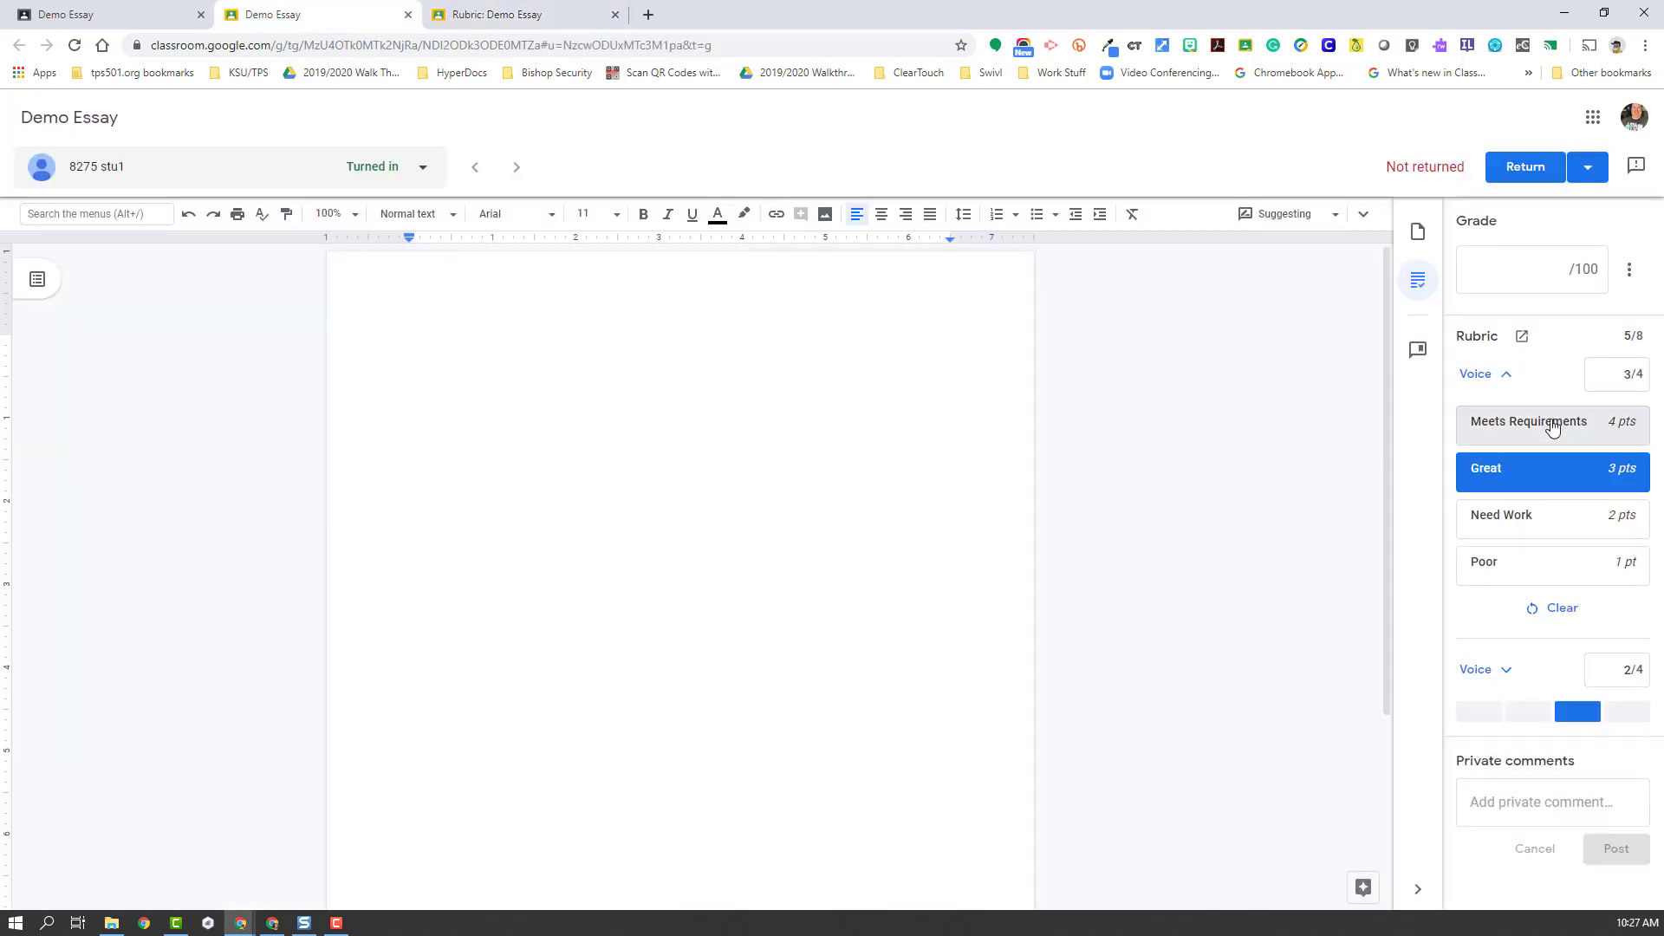
pyautogui.click(1629, 378)
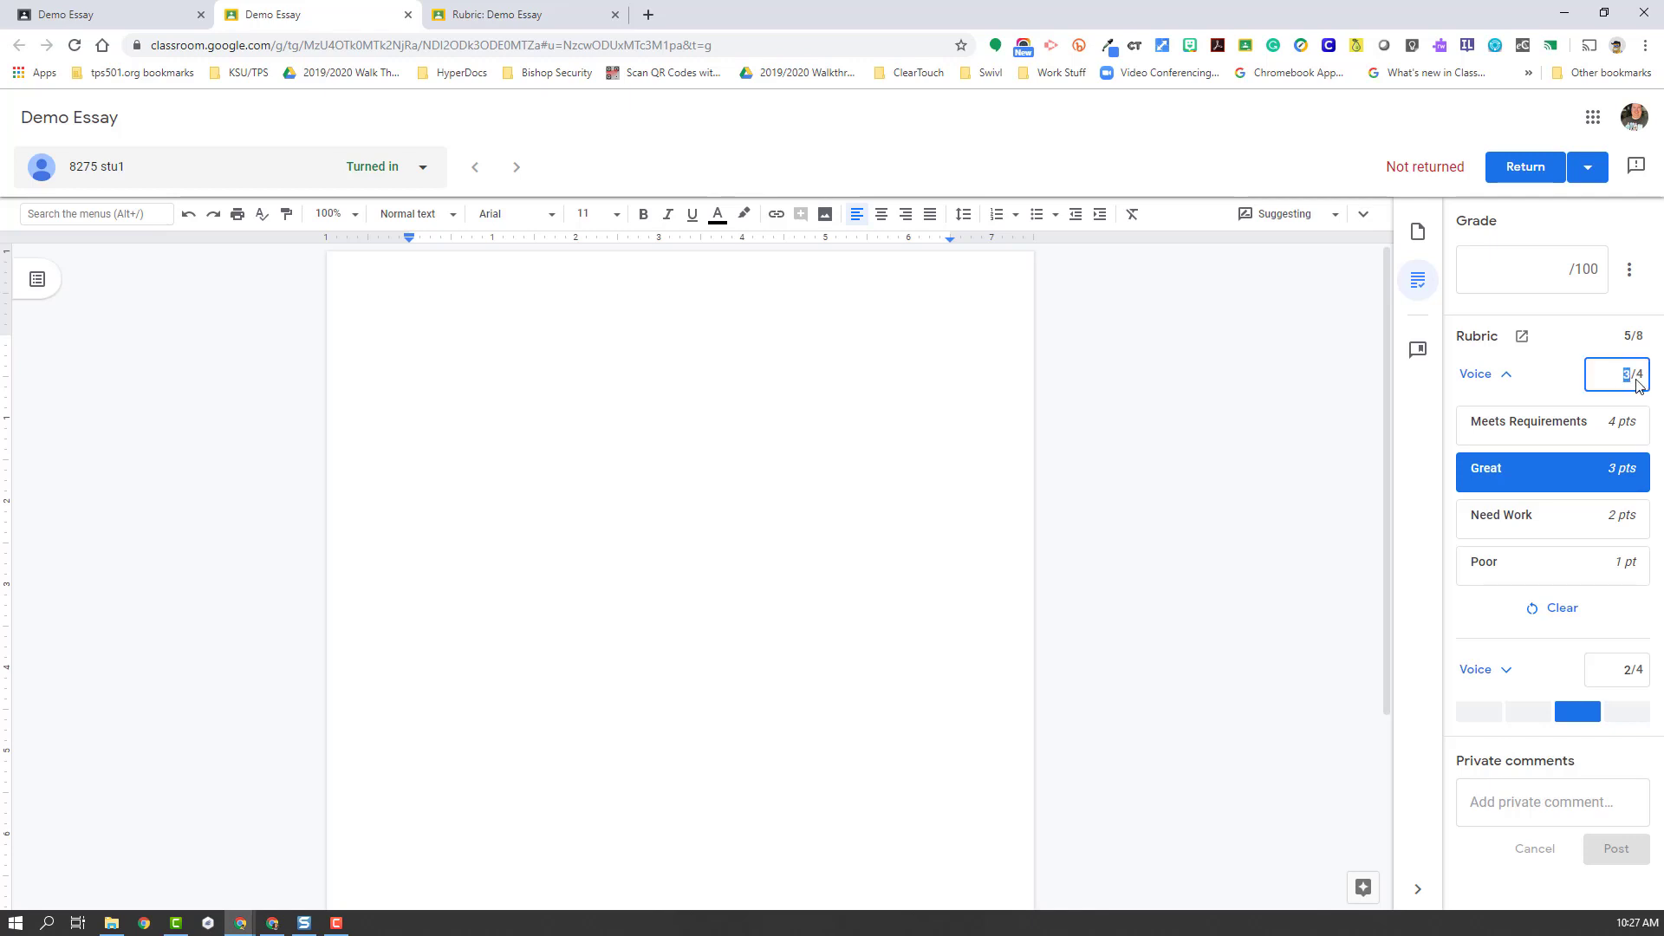
pyautogui.click(1504, 376)
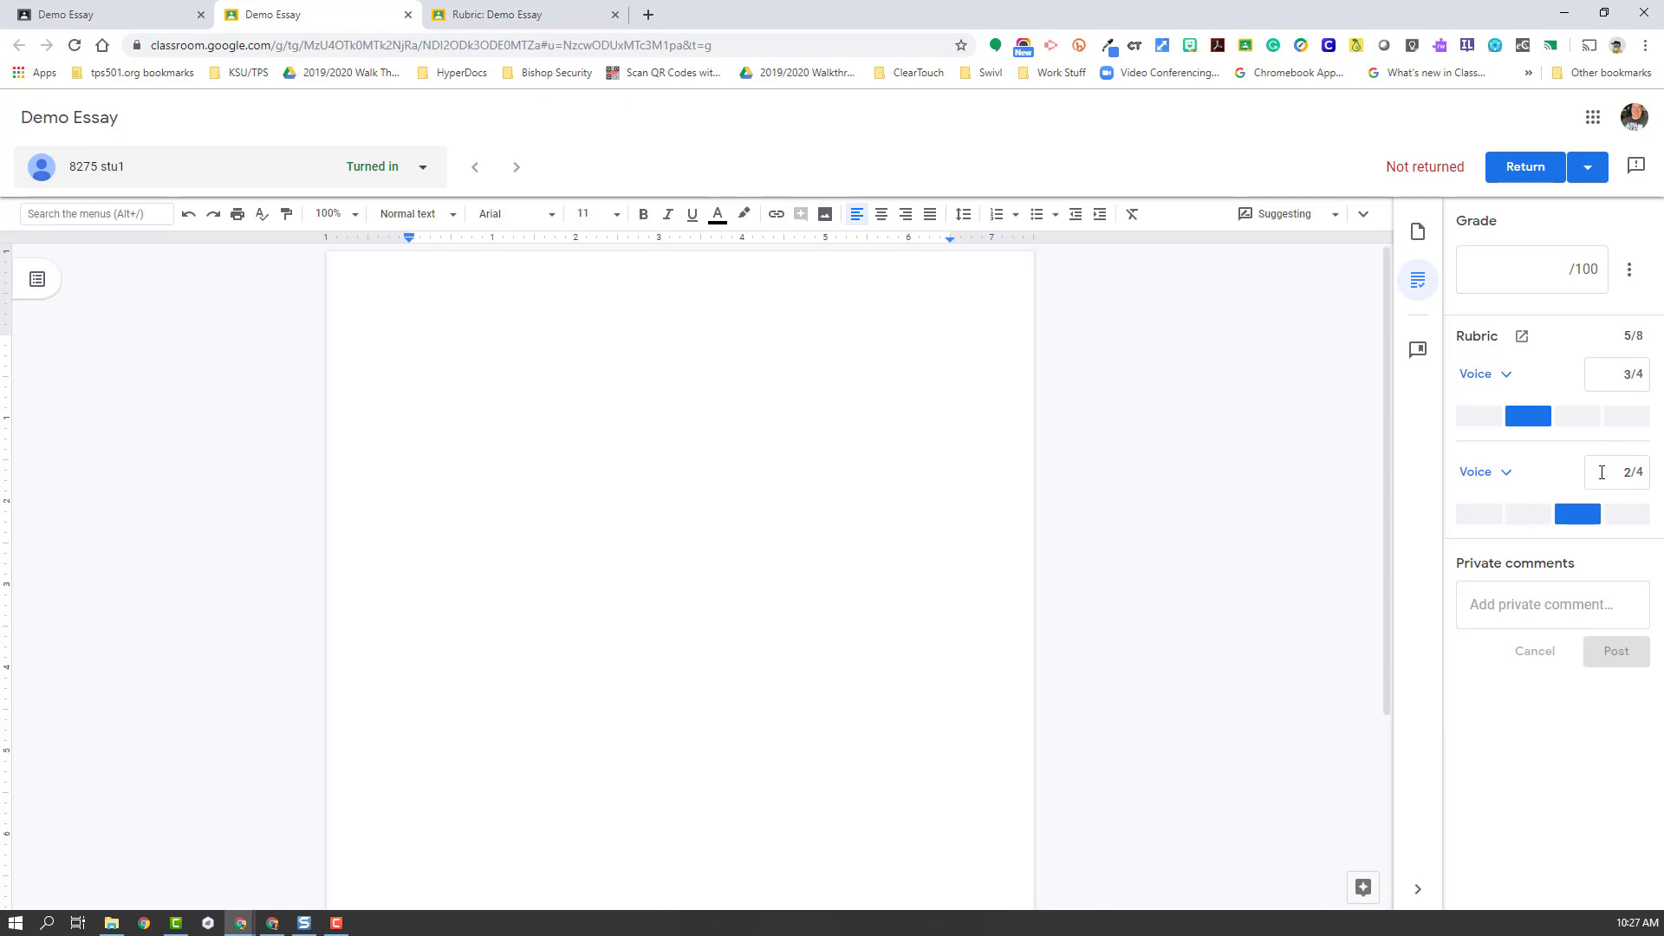
pyautogui.moveTo(1619, 335); pyautogui.dragTo(1647, 337)
# Change the Demo Essay assignment's total points to 8.
pyautogui.click(1630, 270)
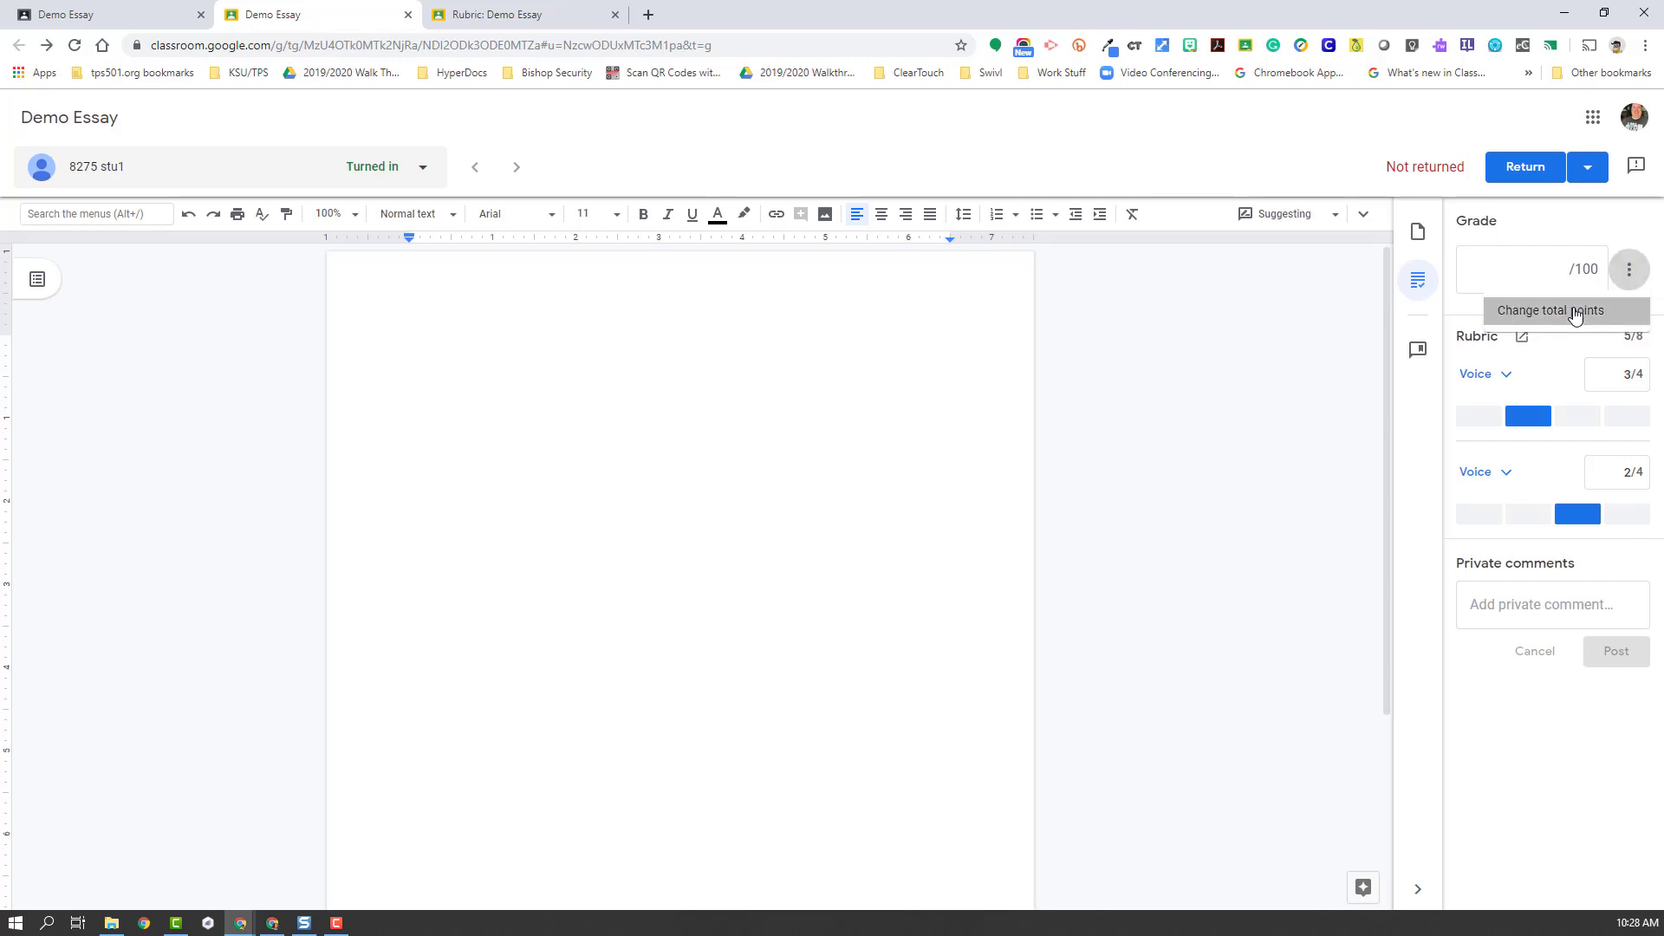
pyautogui.click(1576, 316)
pyautogui.doubleClick(804, 481)
pyautogui.write('8')
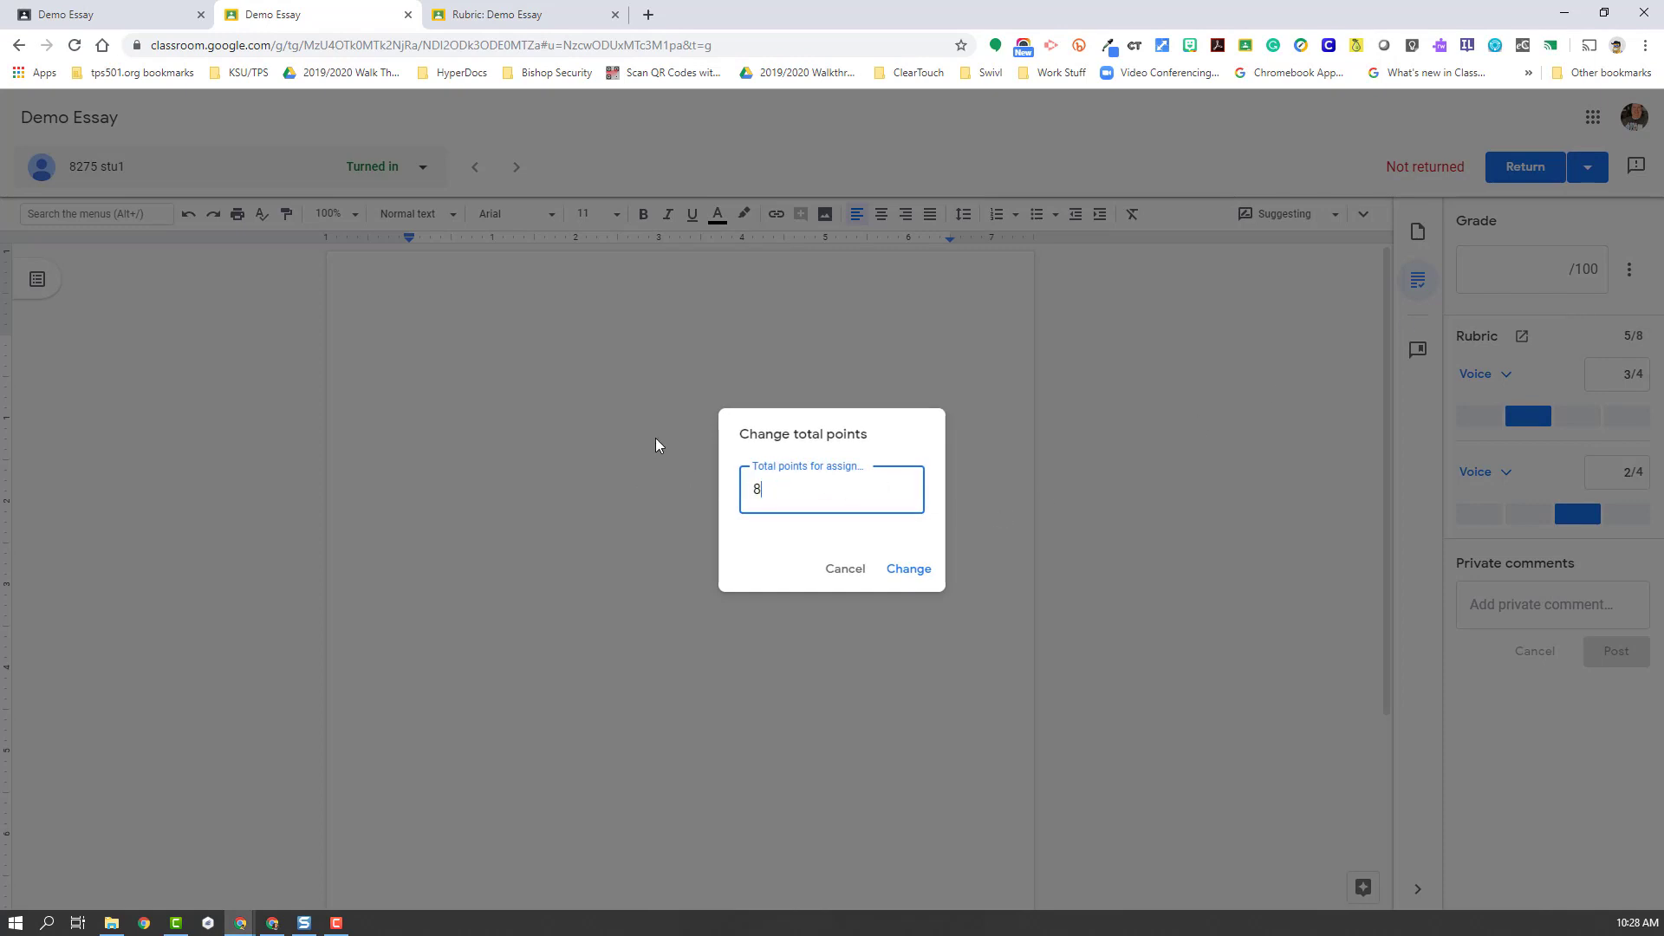
pyautogui.click(902, 570)
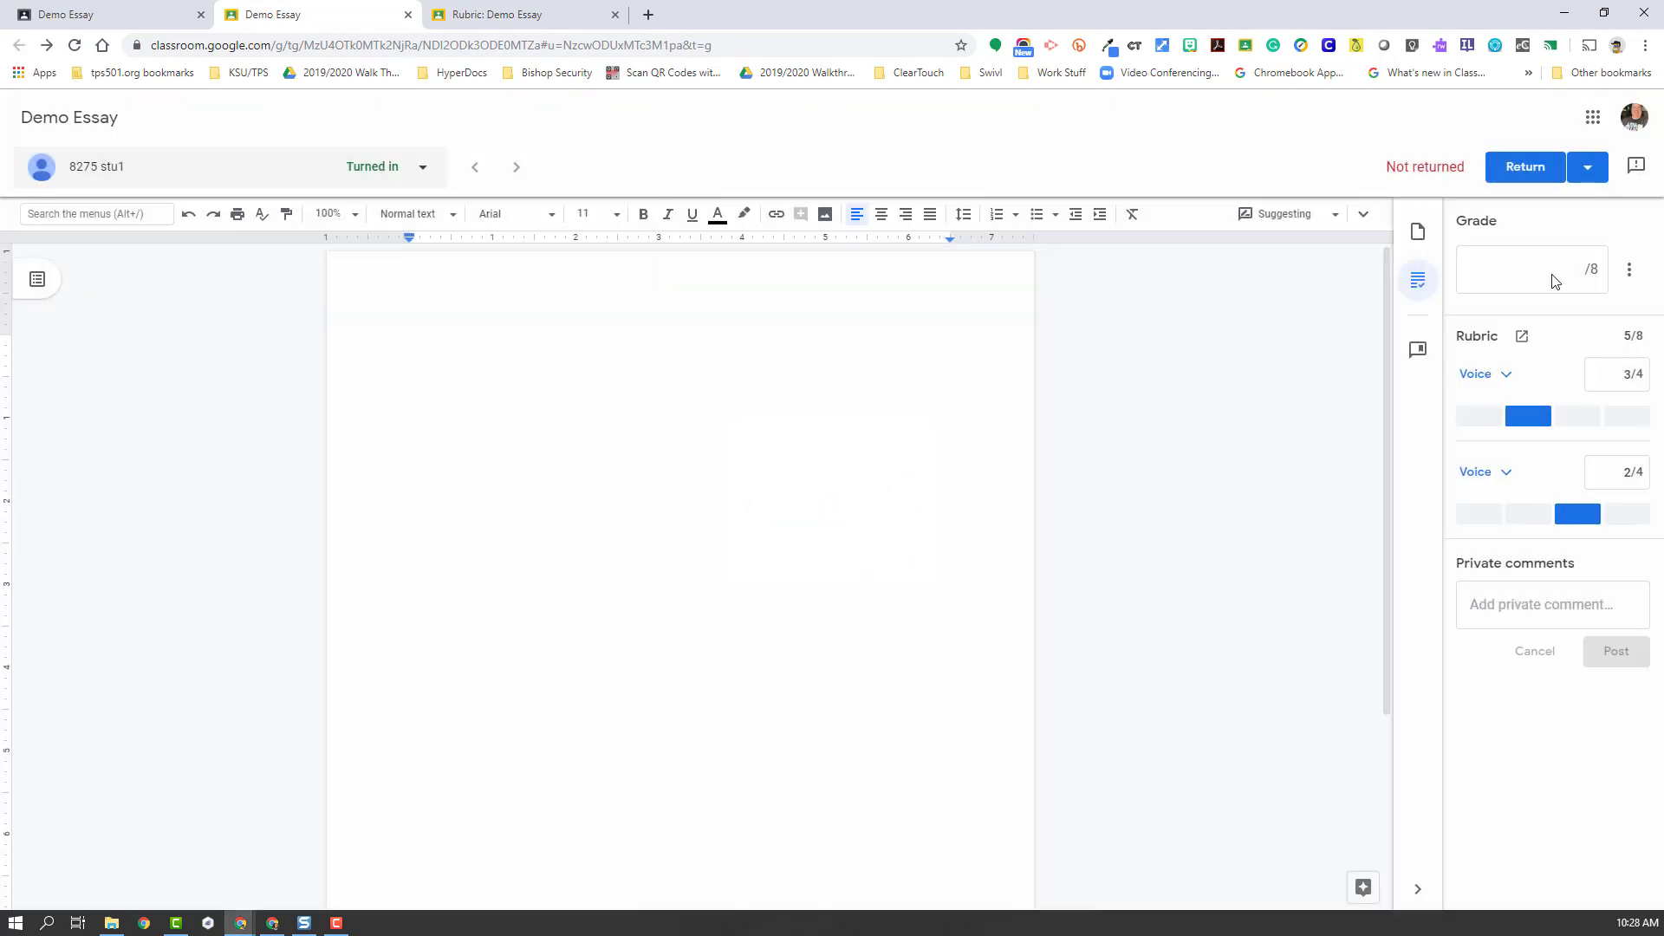
# Enter 5 as the submission's grade and return the graded work to the student.
pyautogui.click(1552, 275)
pyautogui.write('5')
pyautogui.click(1565, 745)
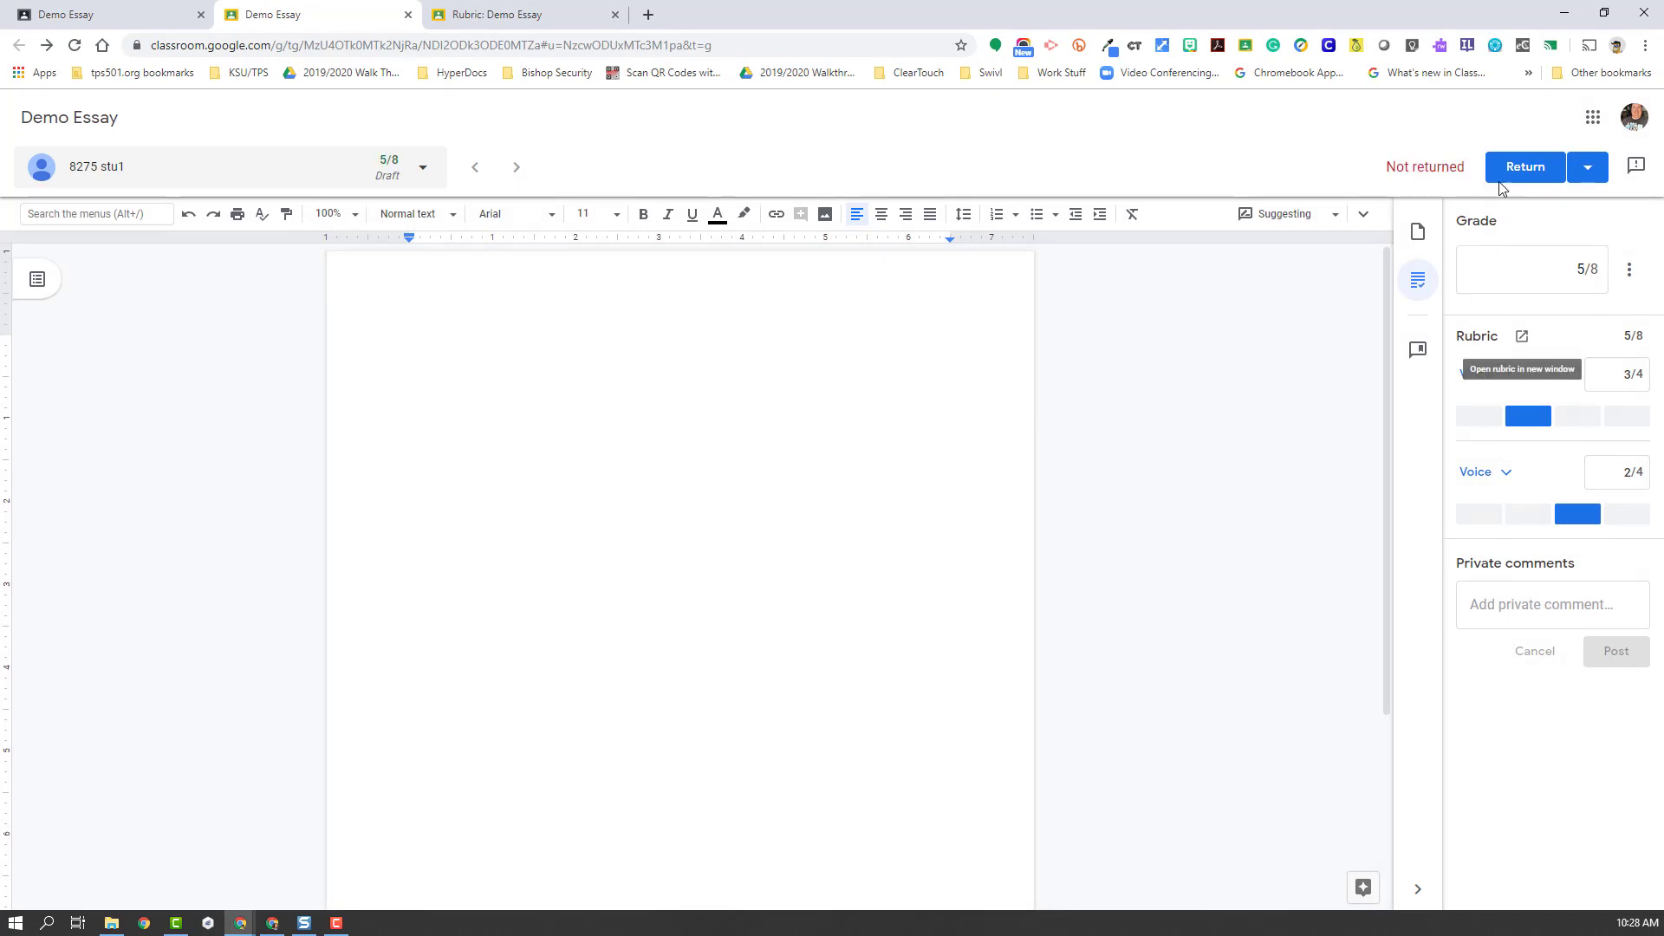
pyautogui.click(1527, 167)
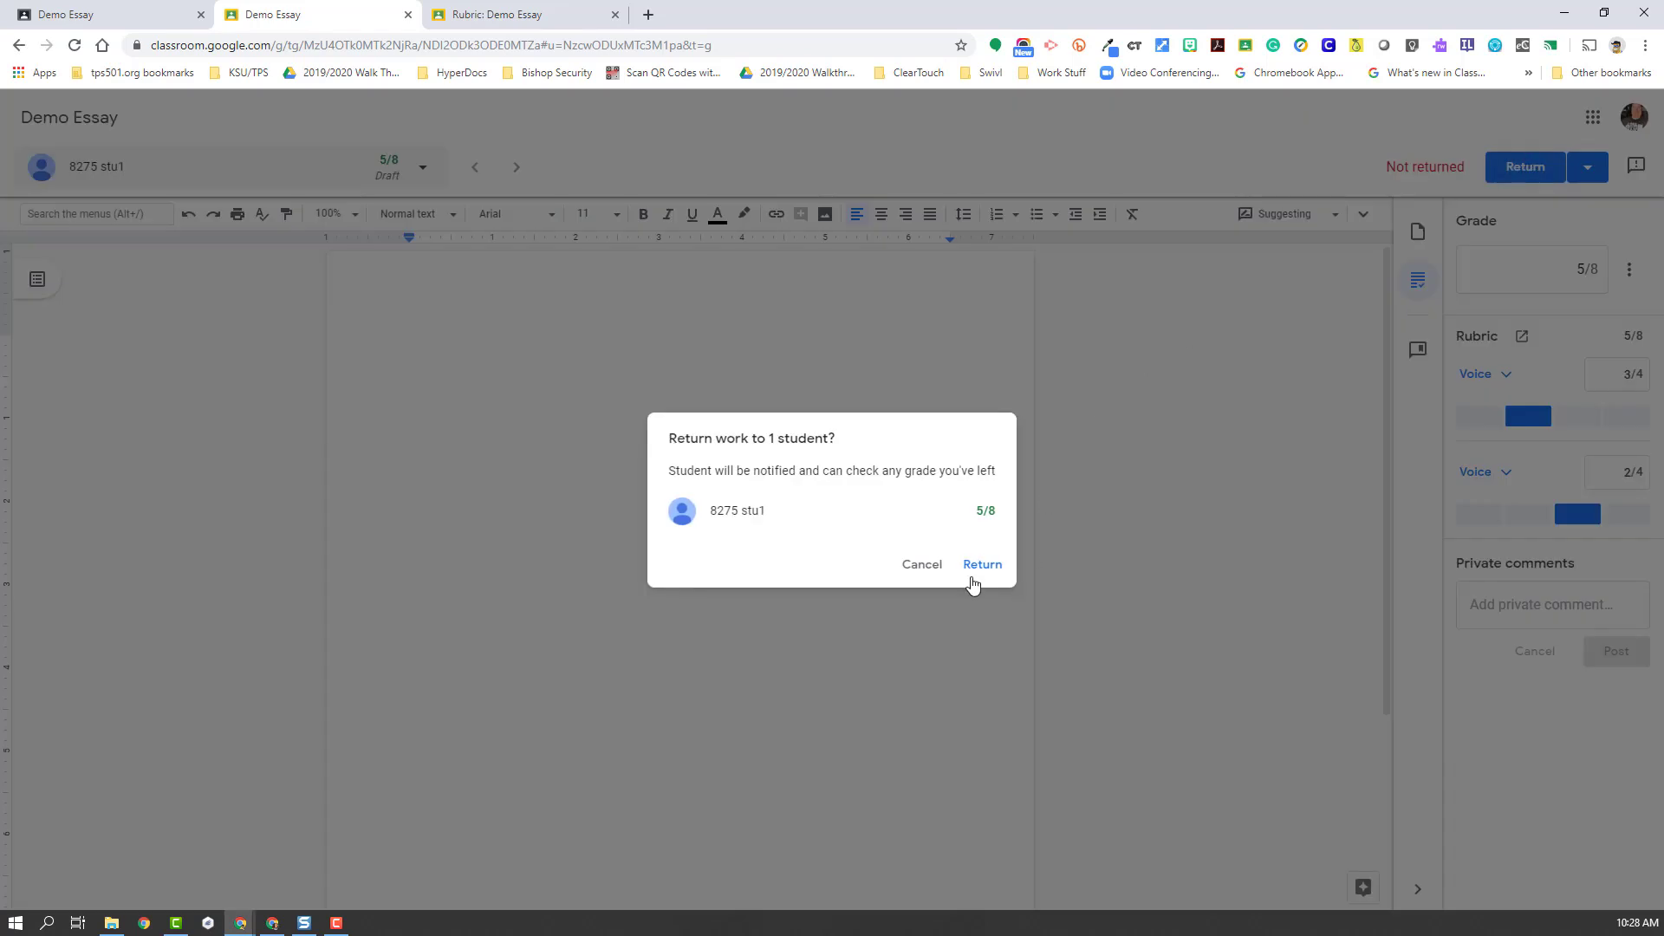
pyautogui.click(978, 574)
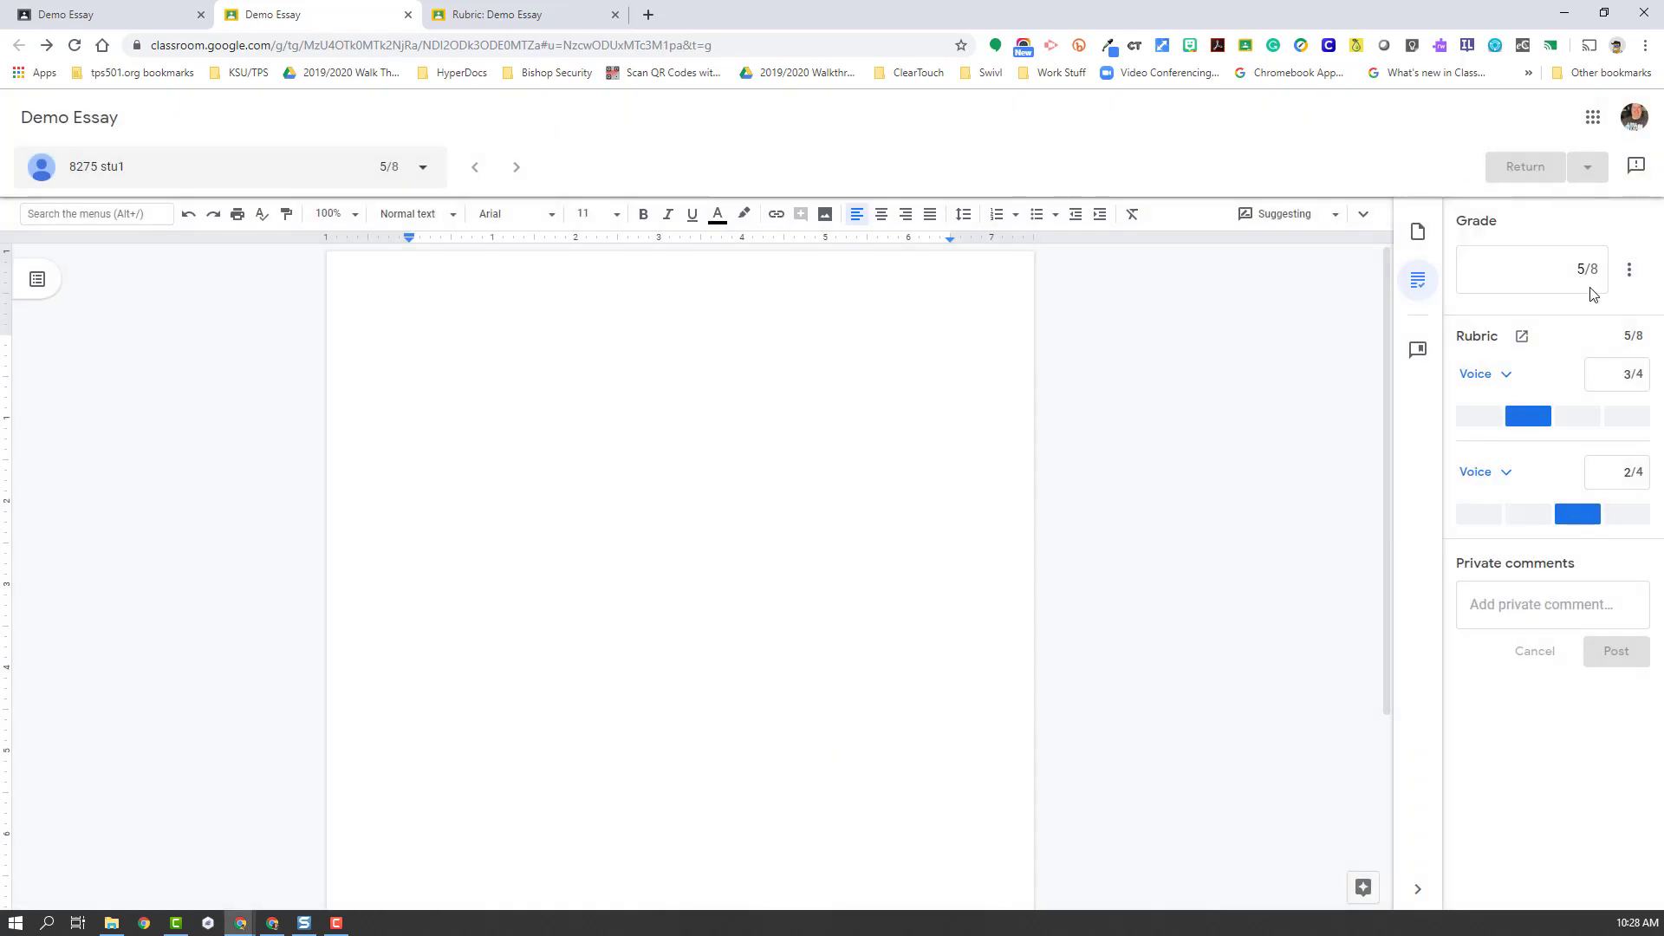
# Switch to the student's Classroom window, reopen Demo Essay from the Demo 2 stream and expand both Voice criteria.
pyautogui.moveTo(241, 919)
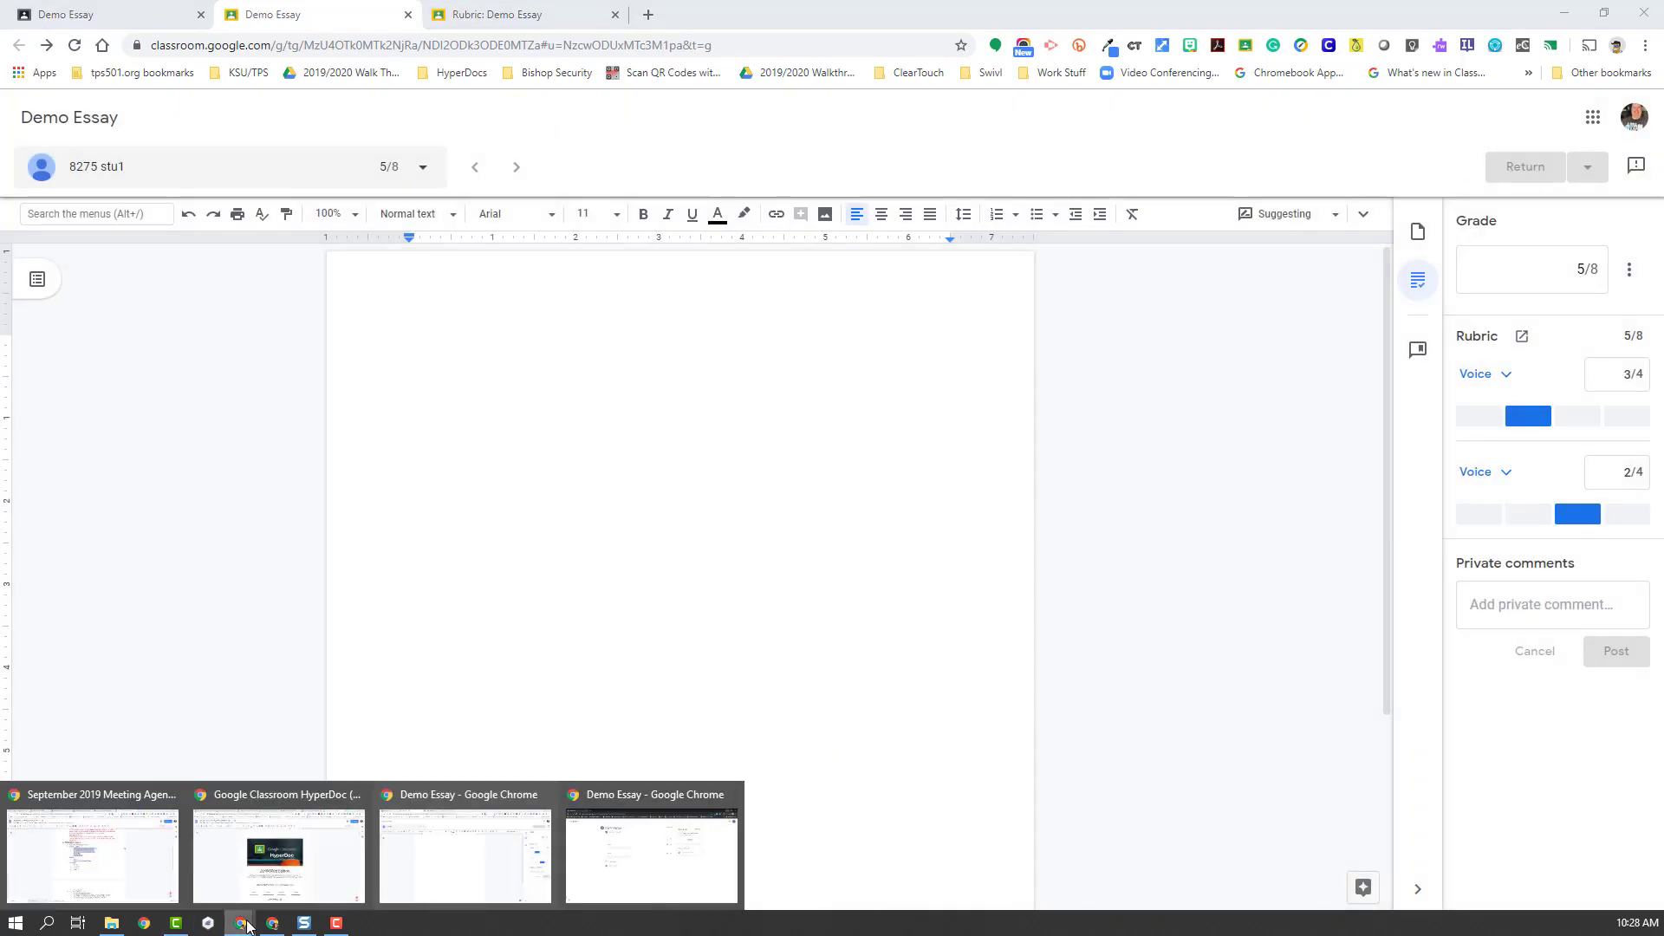
pyautogui.click(587, 861)
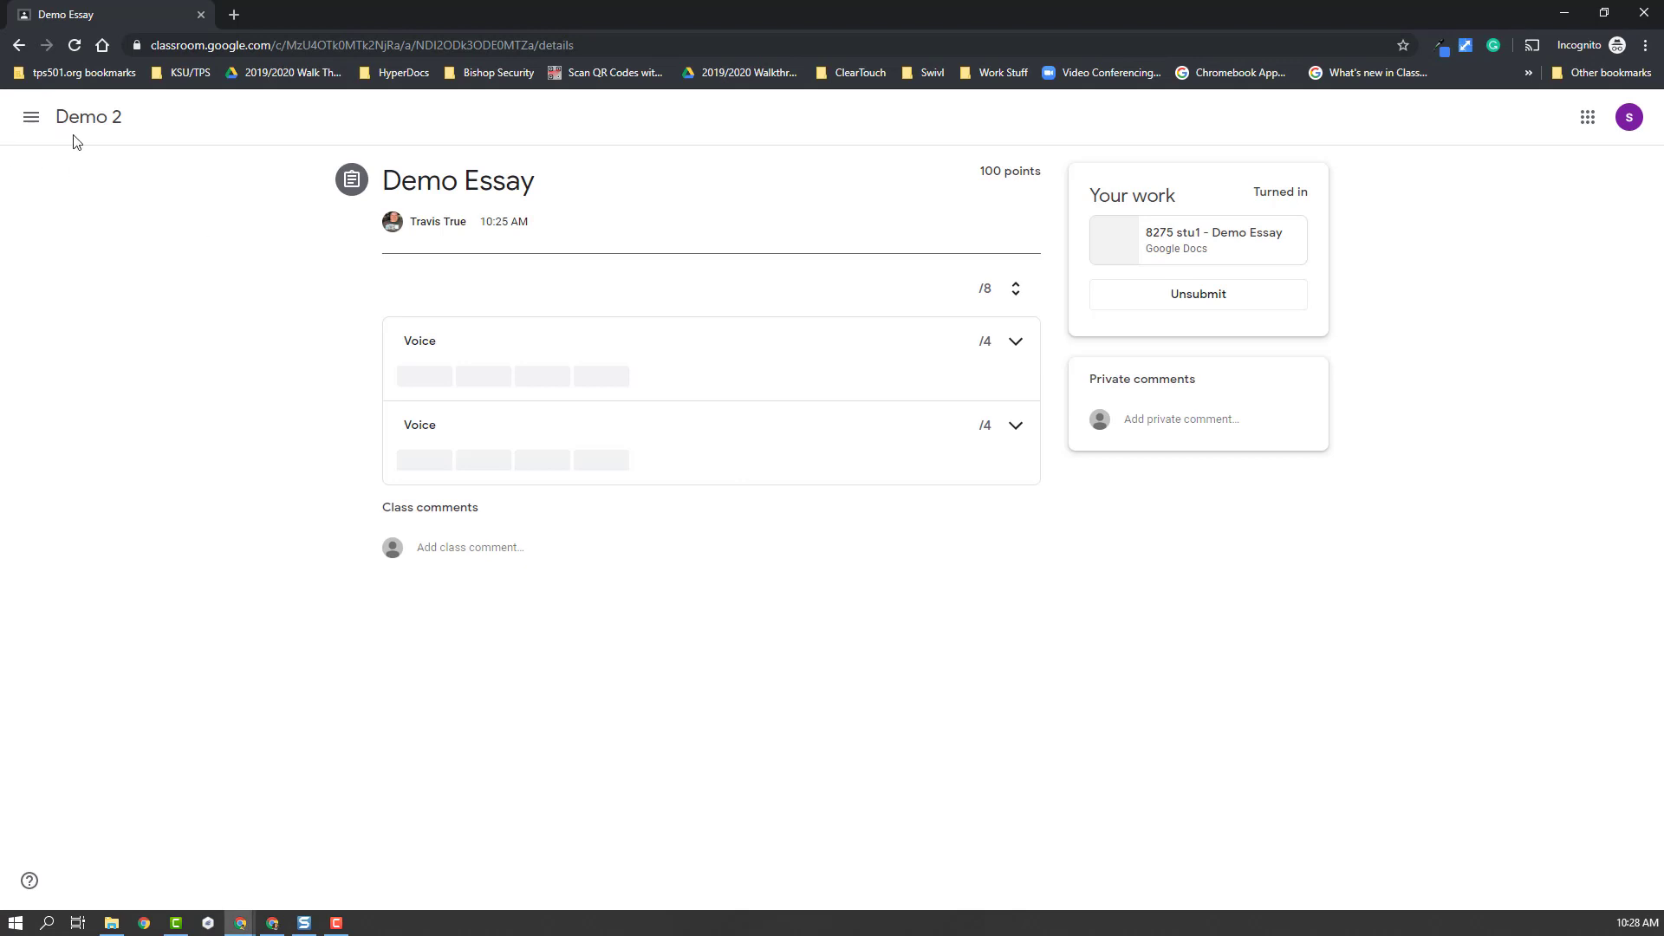
pyautogui.click(102, 124)
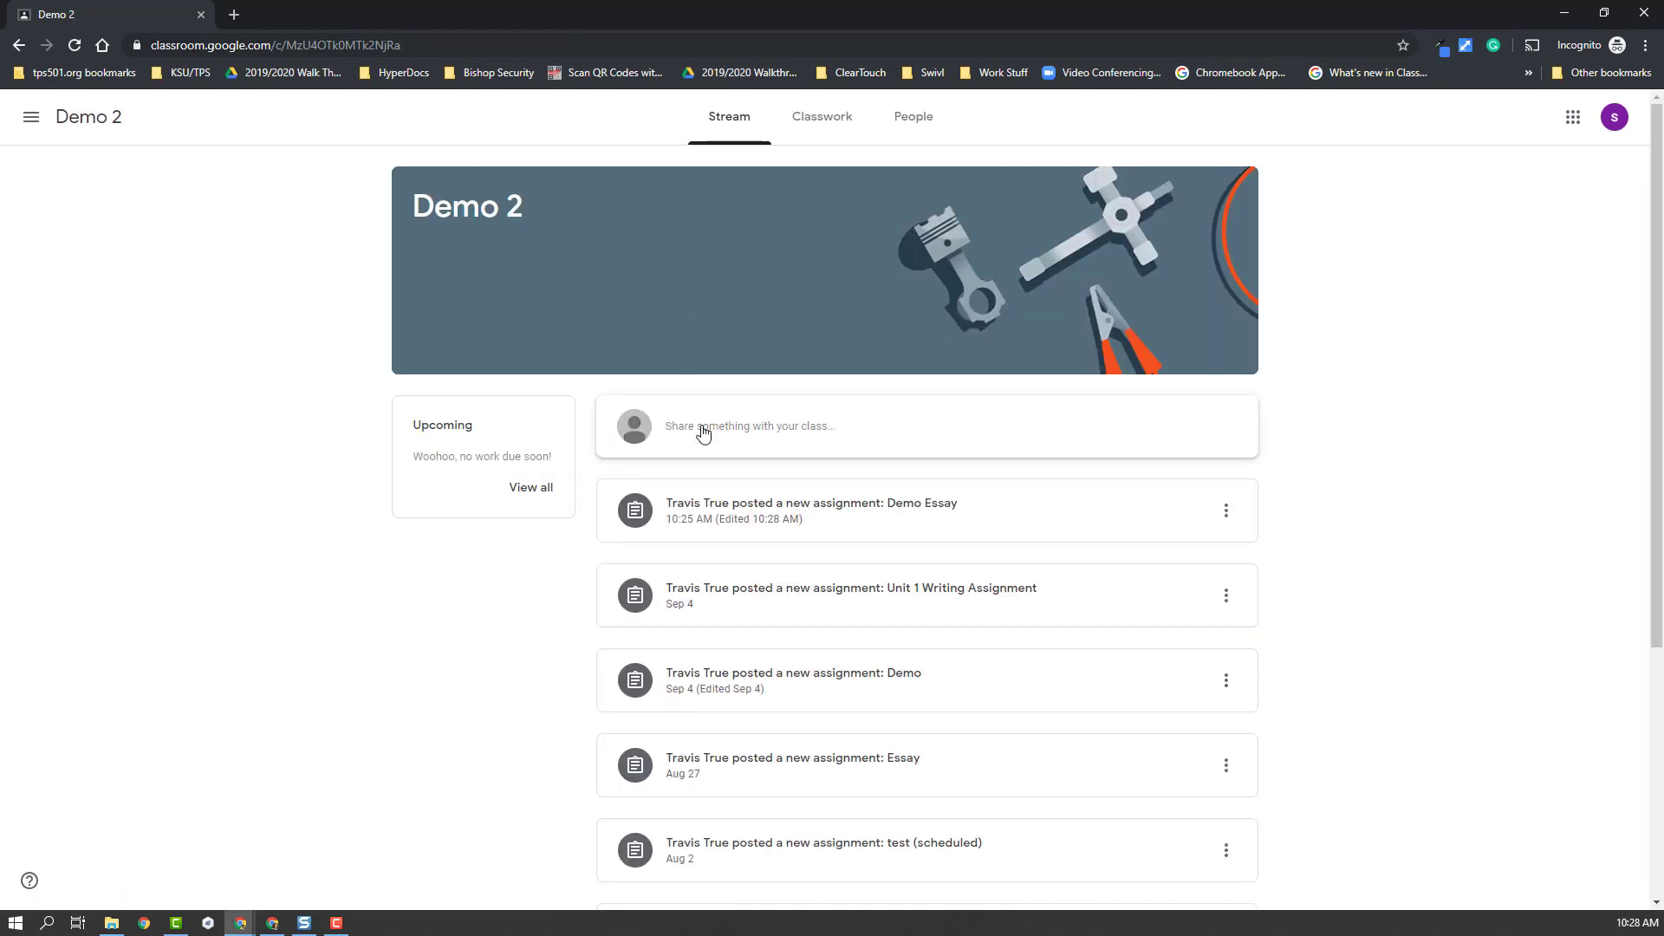
pyautogui.click(907, 510)
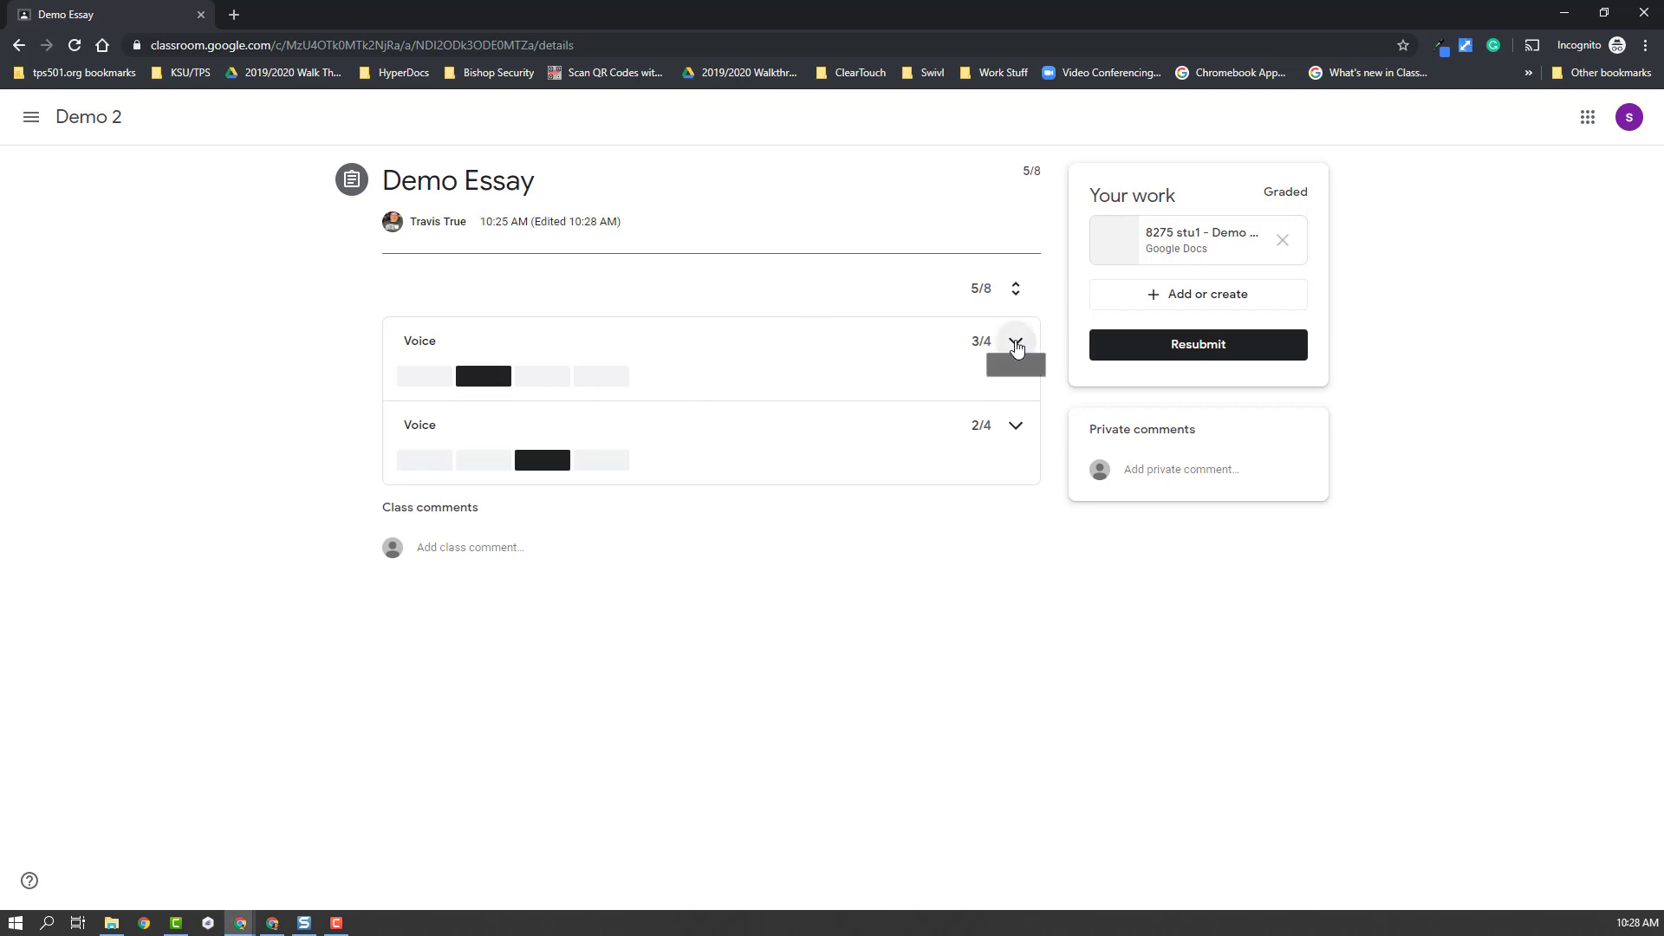
pyautogui.click(1016, 347)
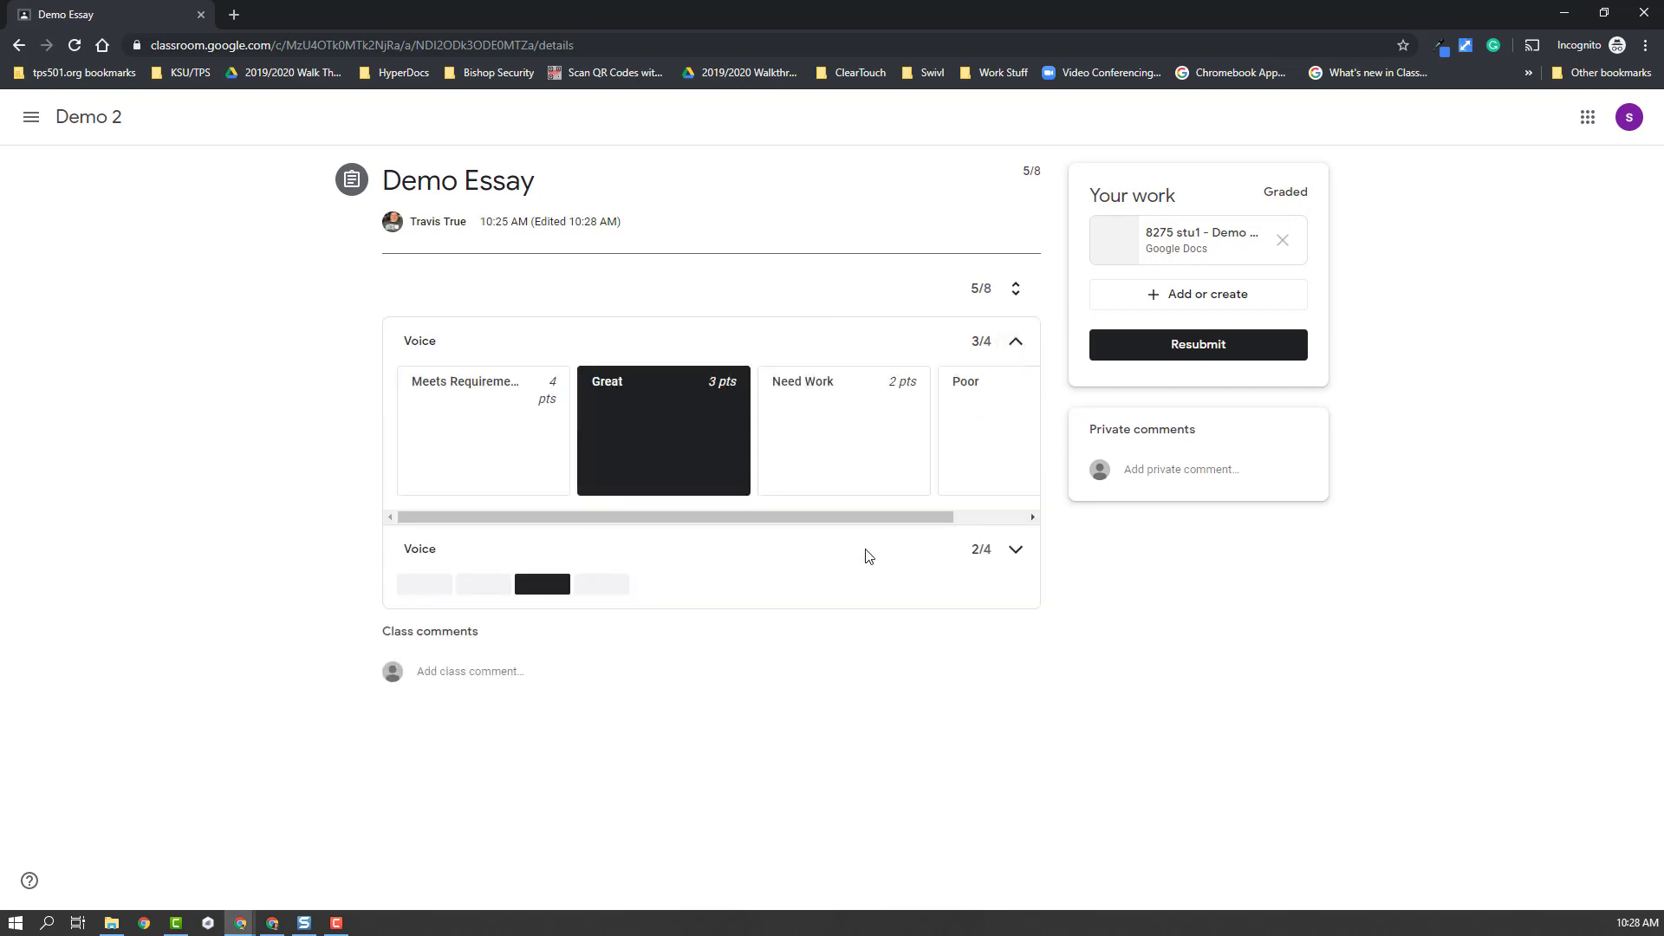
pyautogui.click(1014, 558)
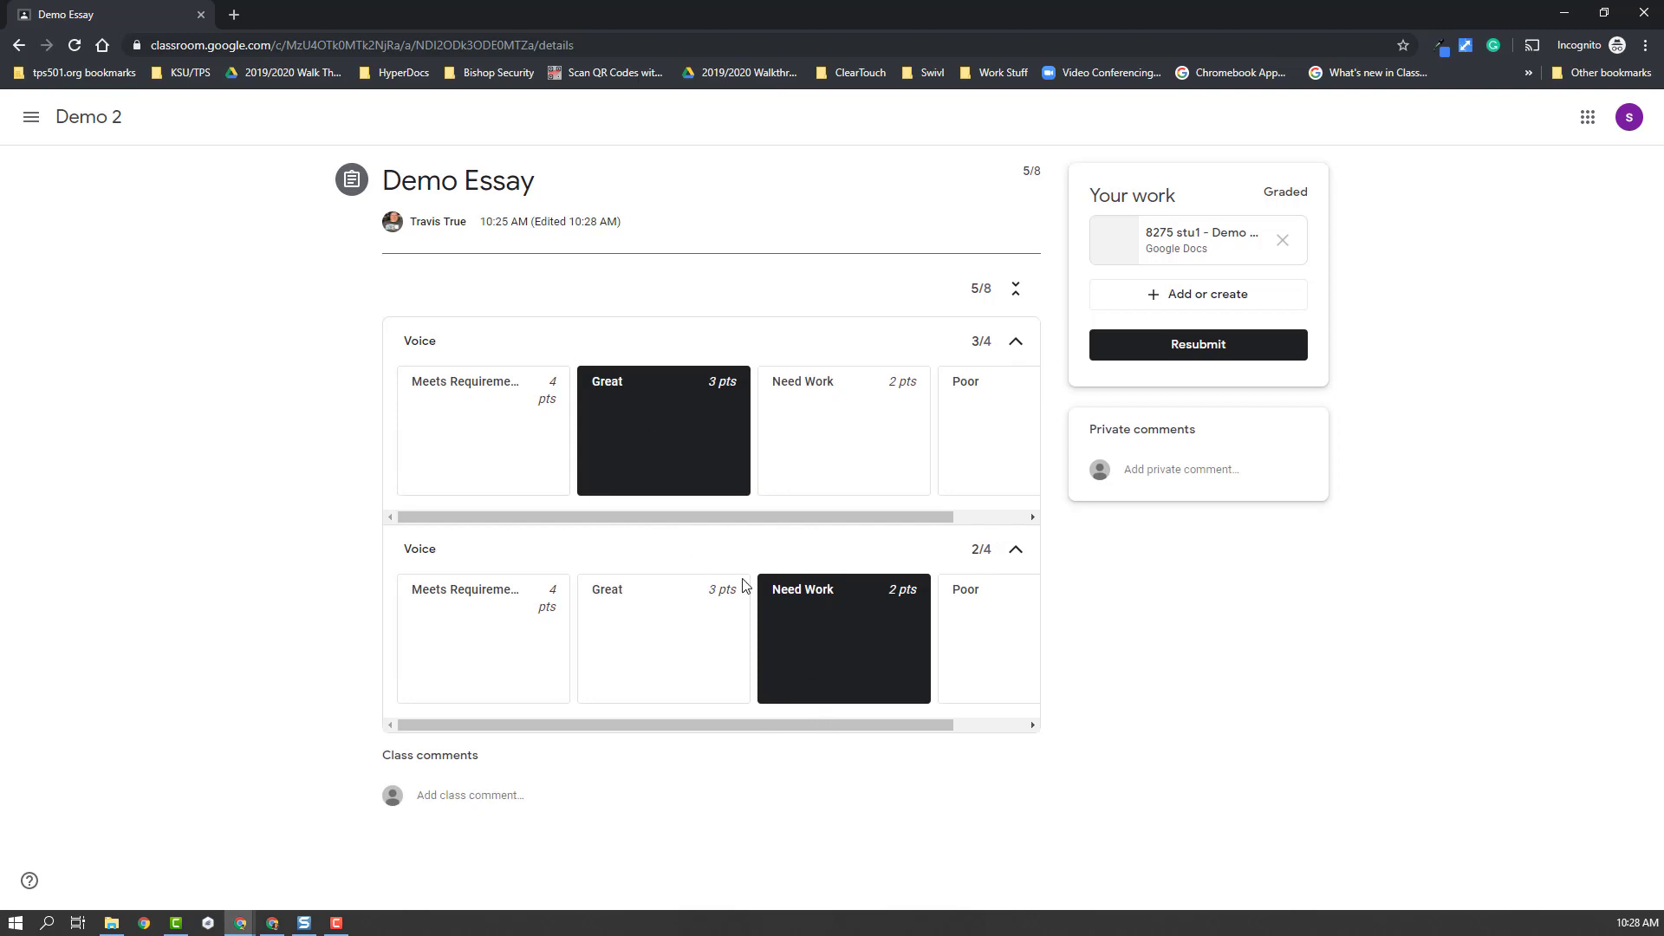
# Highlight the assignment grade and the rubric score total on the student's Demo Essay page.
pyautogui.moveTo(1020, 179); pyautogui.dragTo(1054, 185)
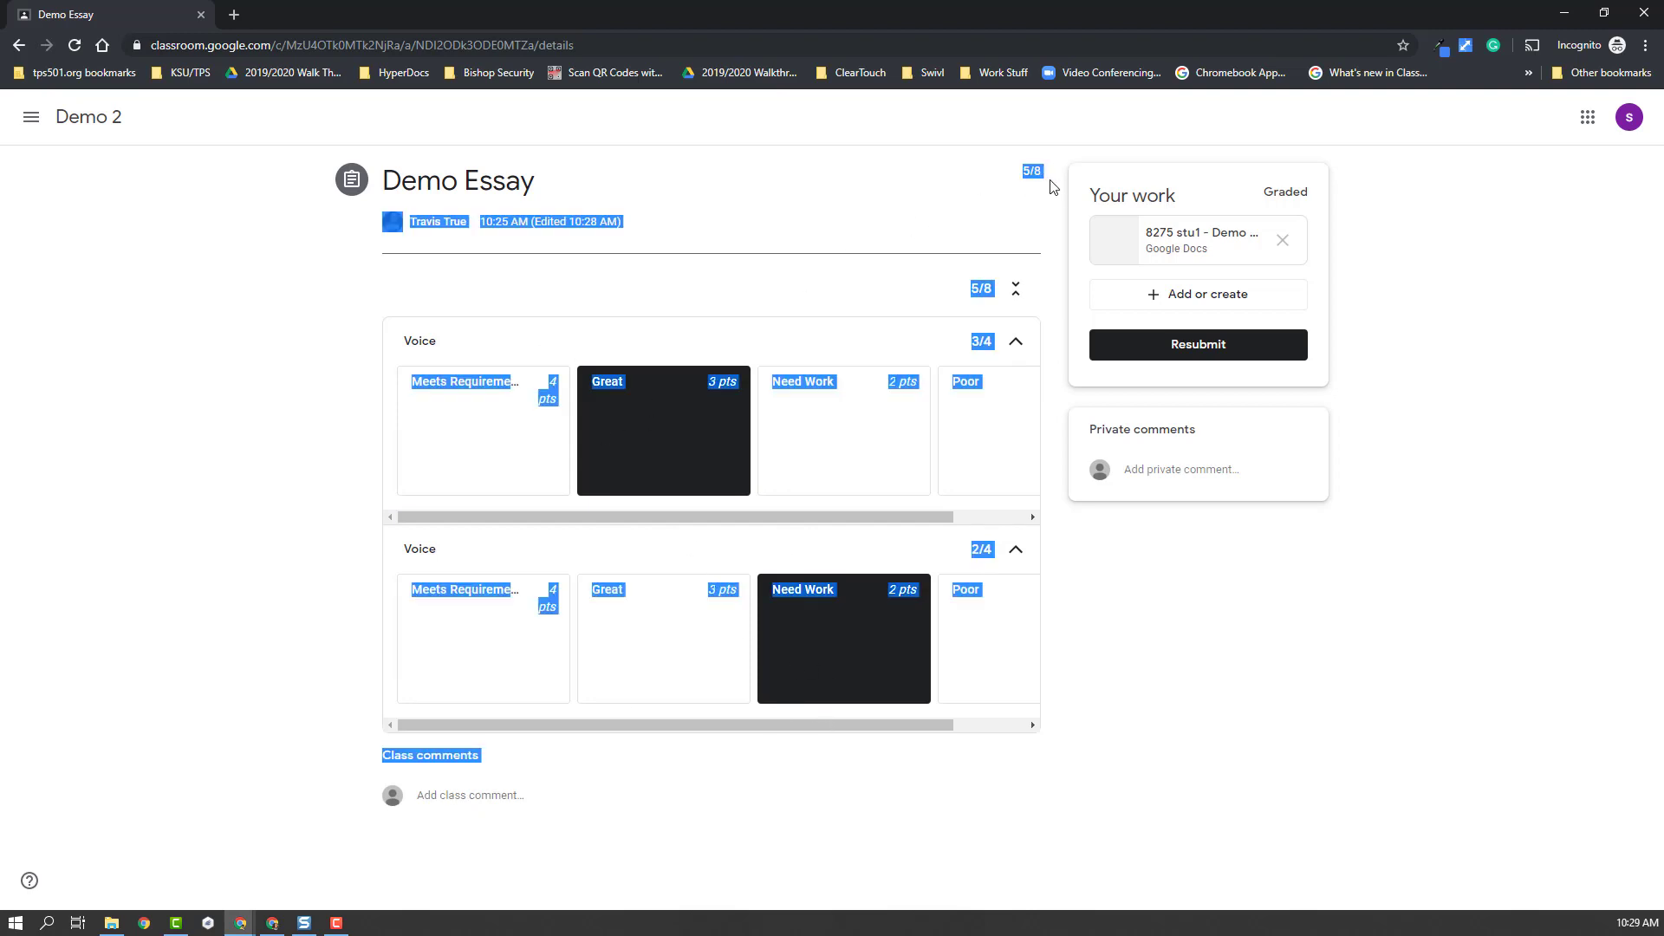
pyautogui.click(1034, 170)
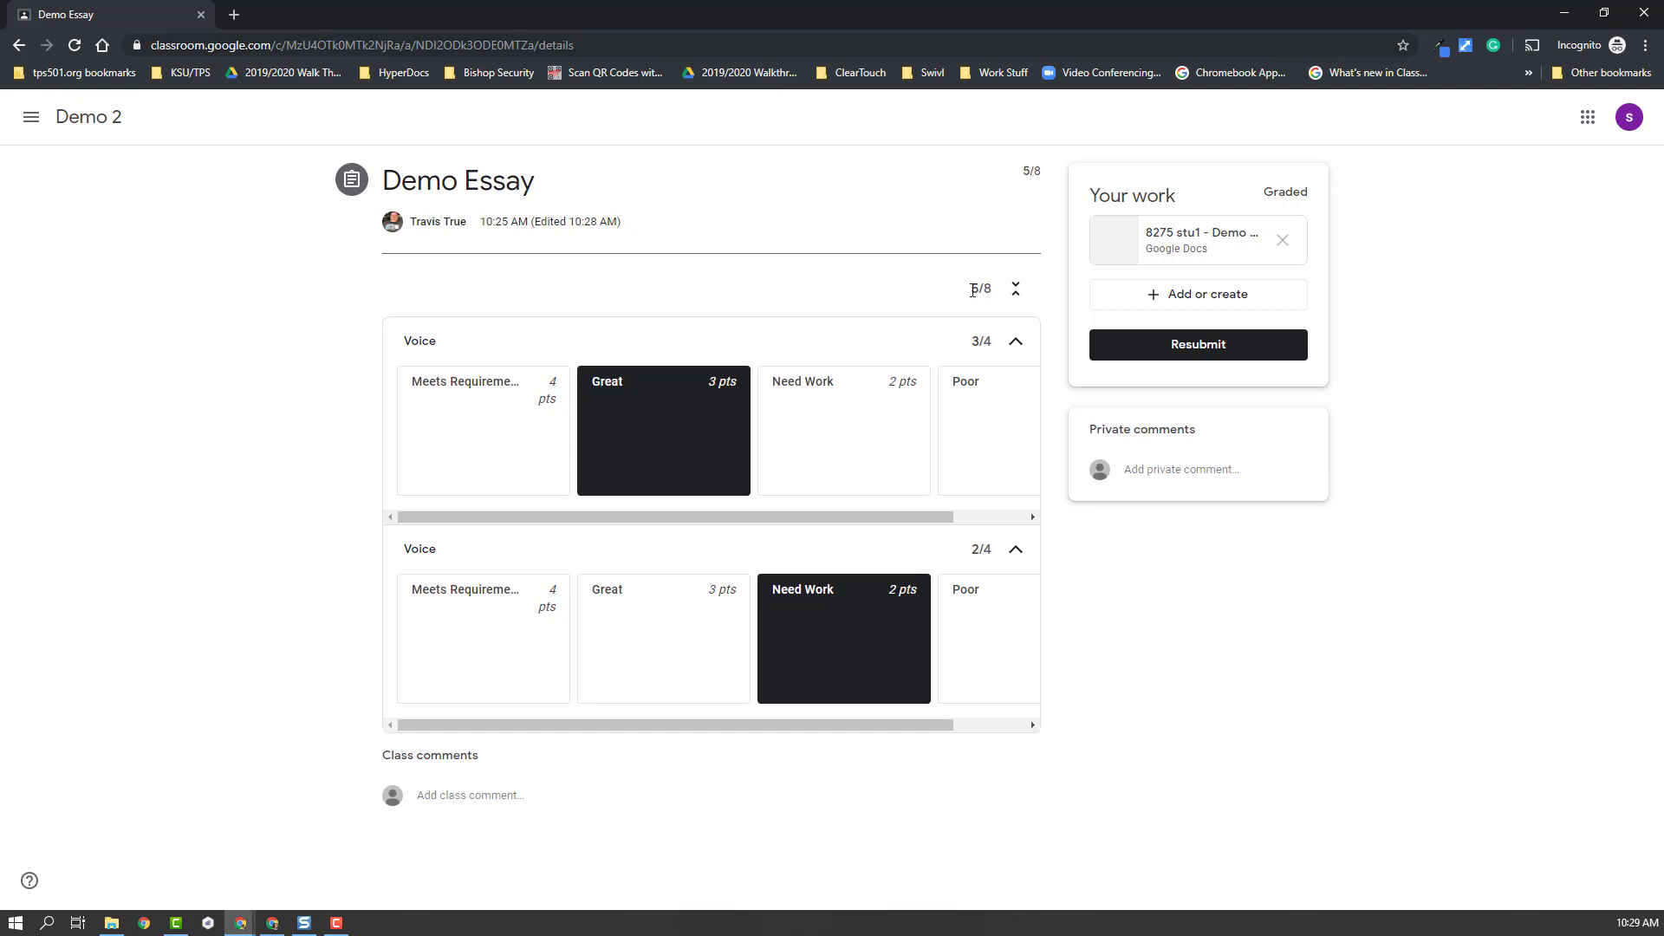
pyautogui.moveTo(970, 289); pyautogui.dragTo(993, 289)
# Go back to the teacher's Classroom window and open the Classwork page of the Demo 2 class.
pyautogui.click(1565, 12)
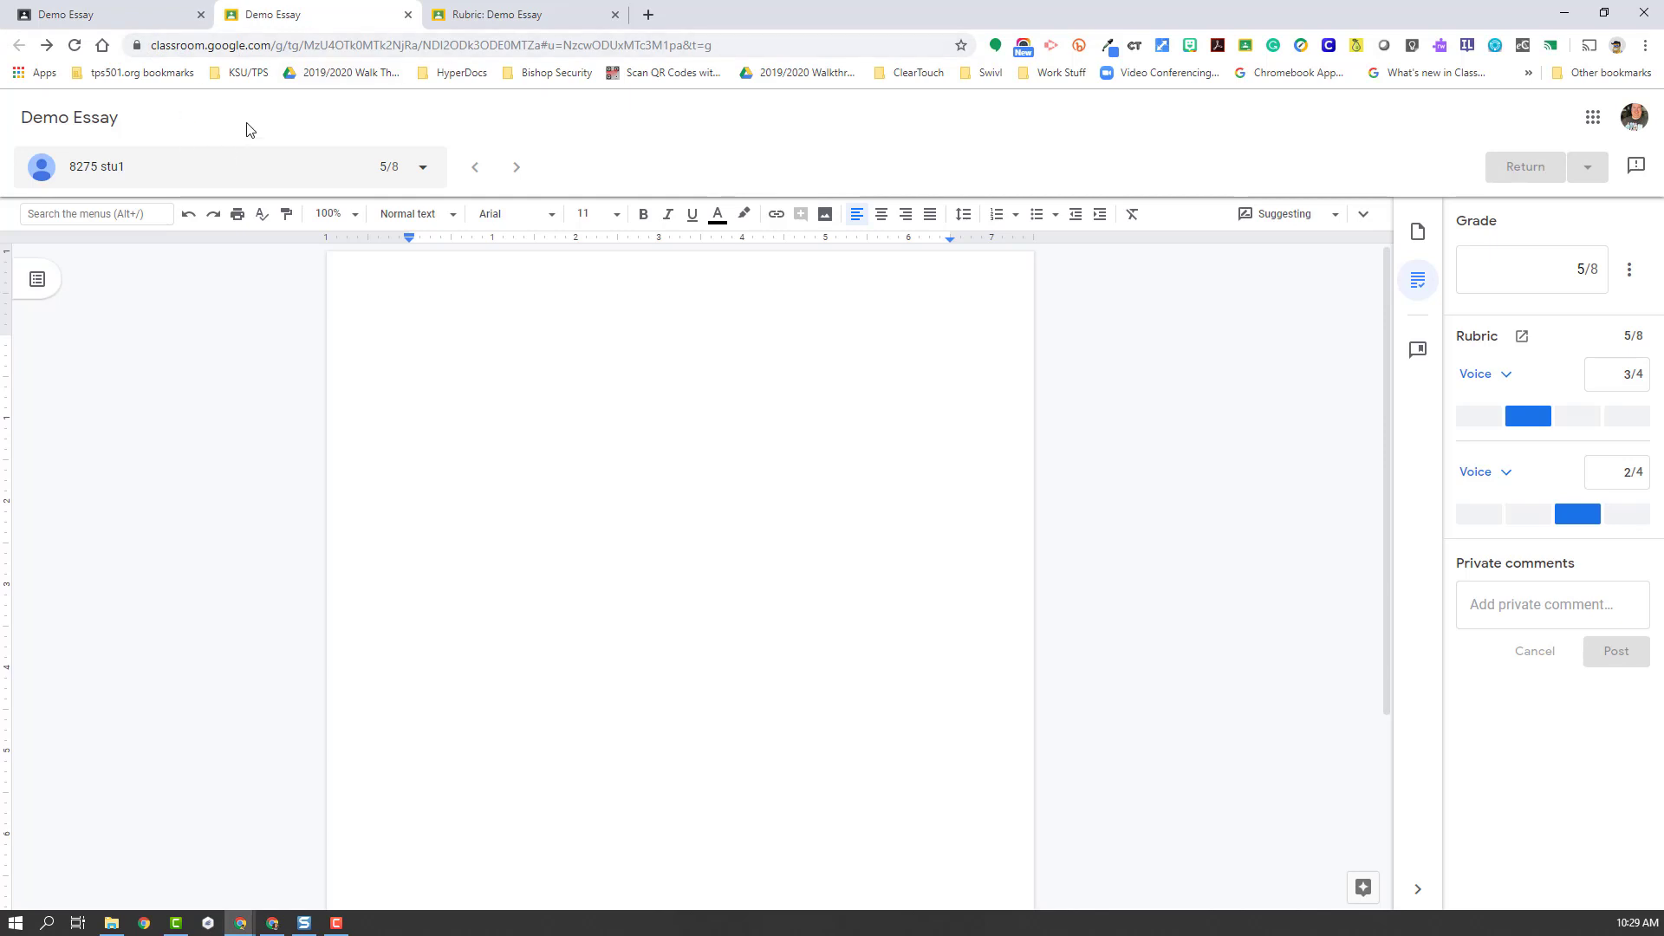
pyautogui.click(120, 17)
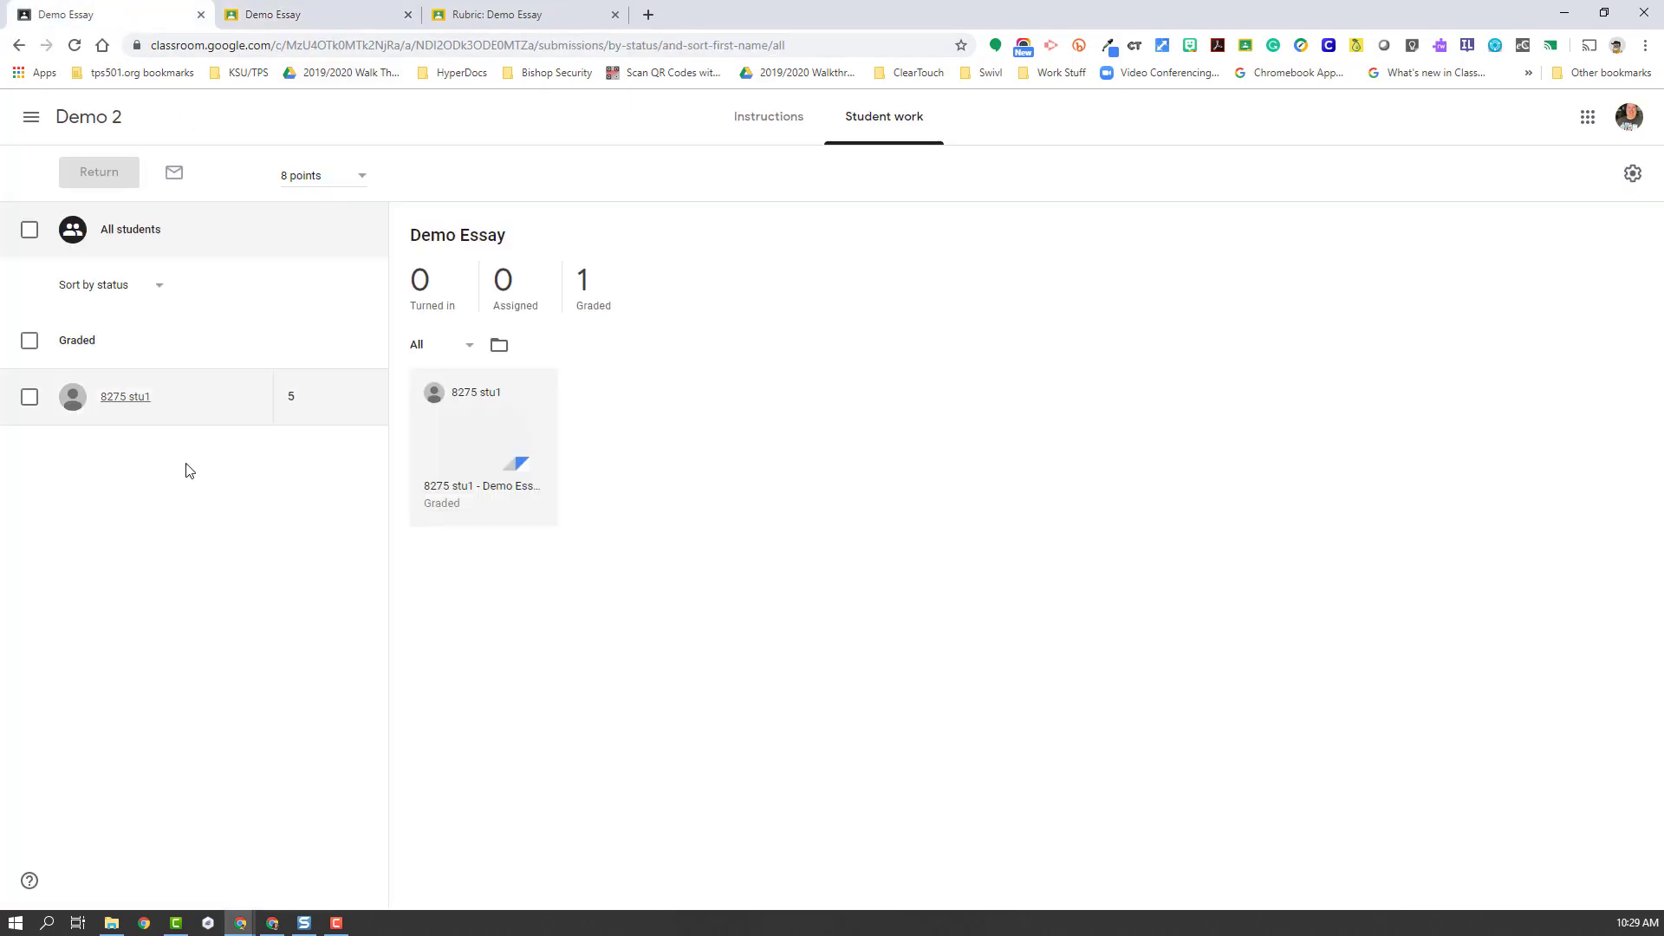
pyautogui.click(30, 117)
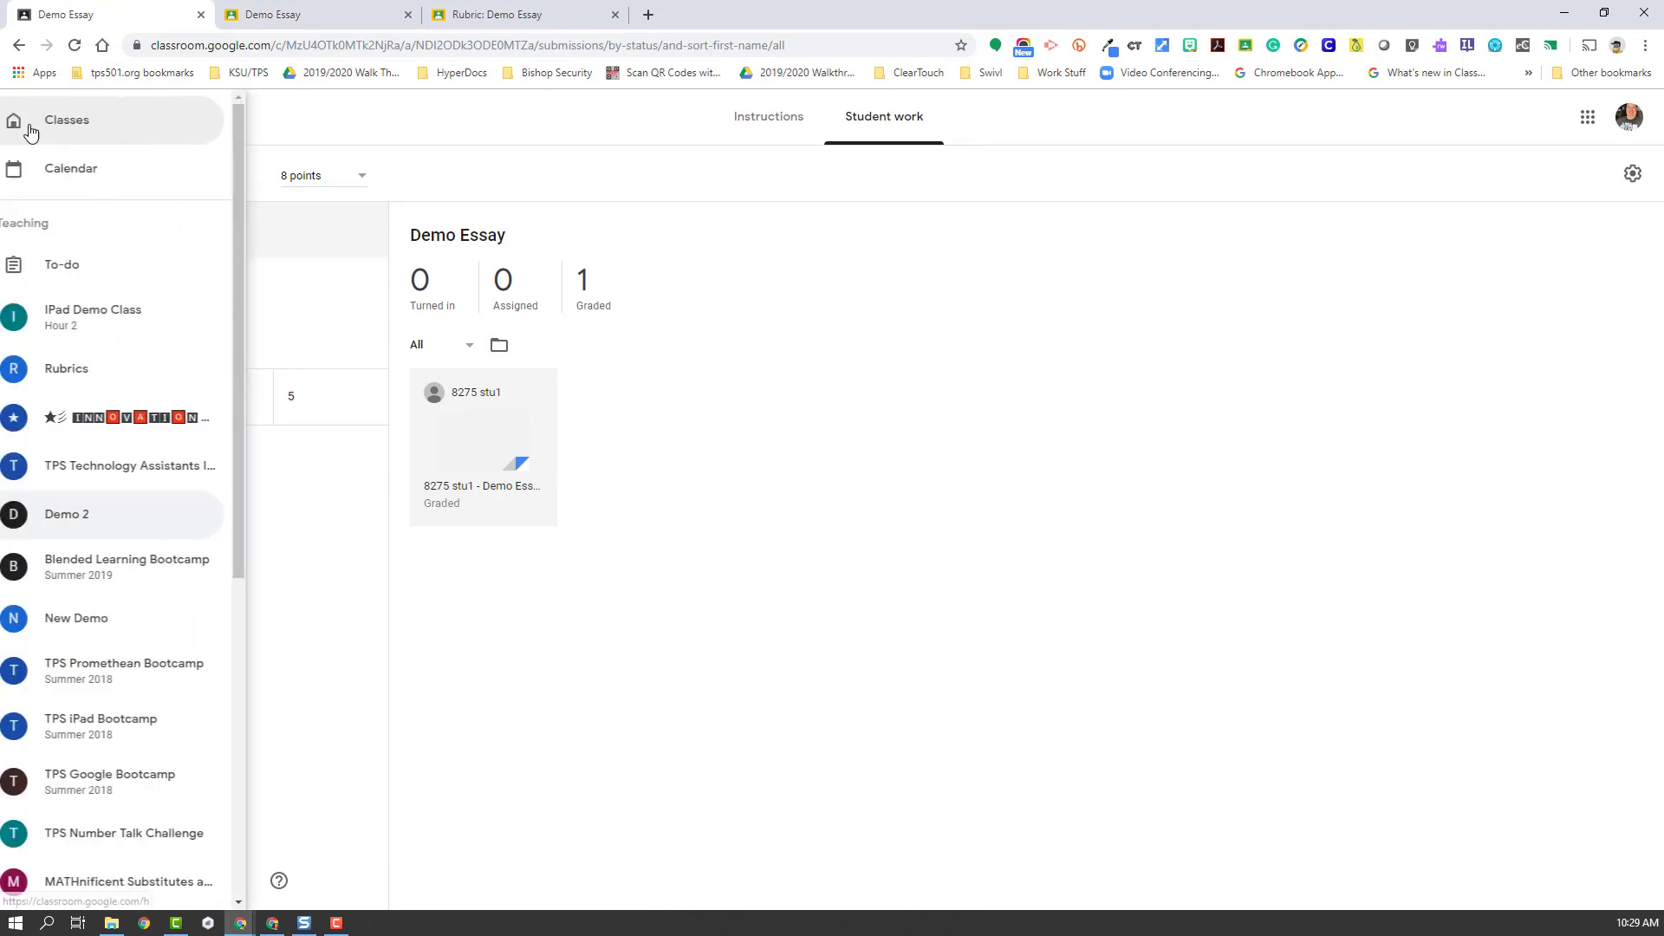
pyautogui.click(52, 130)
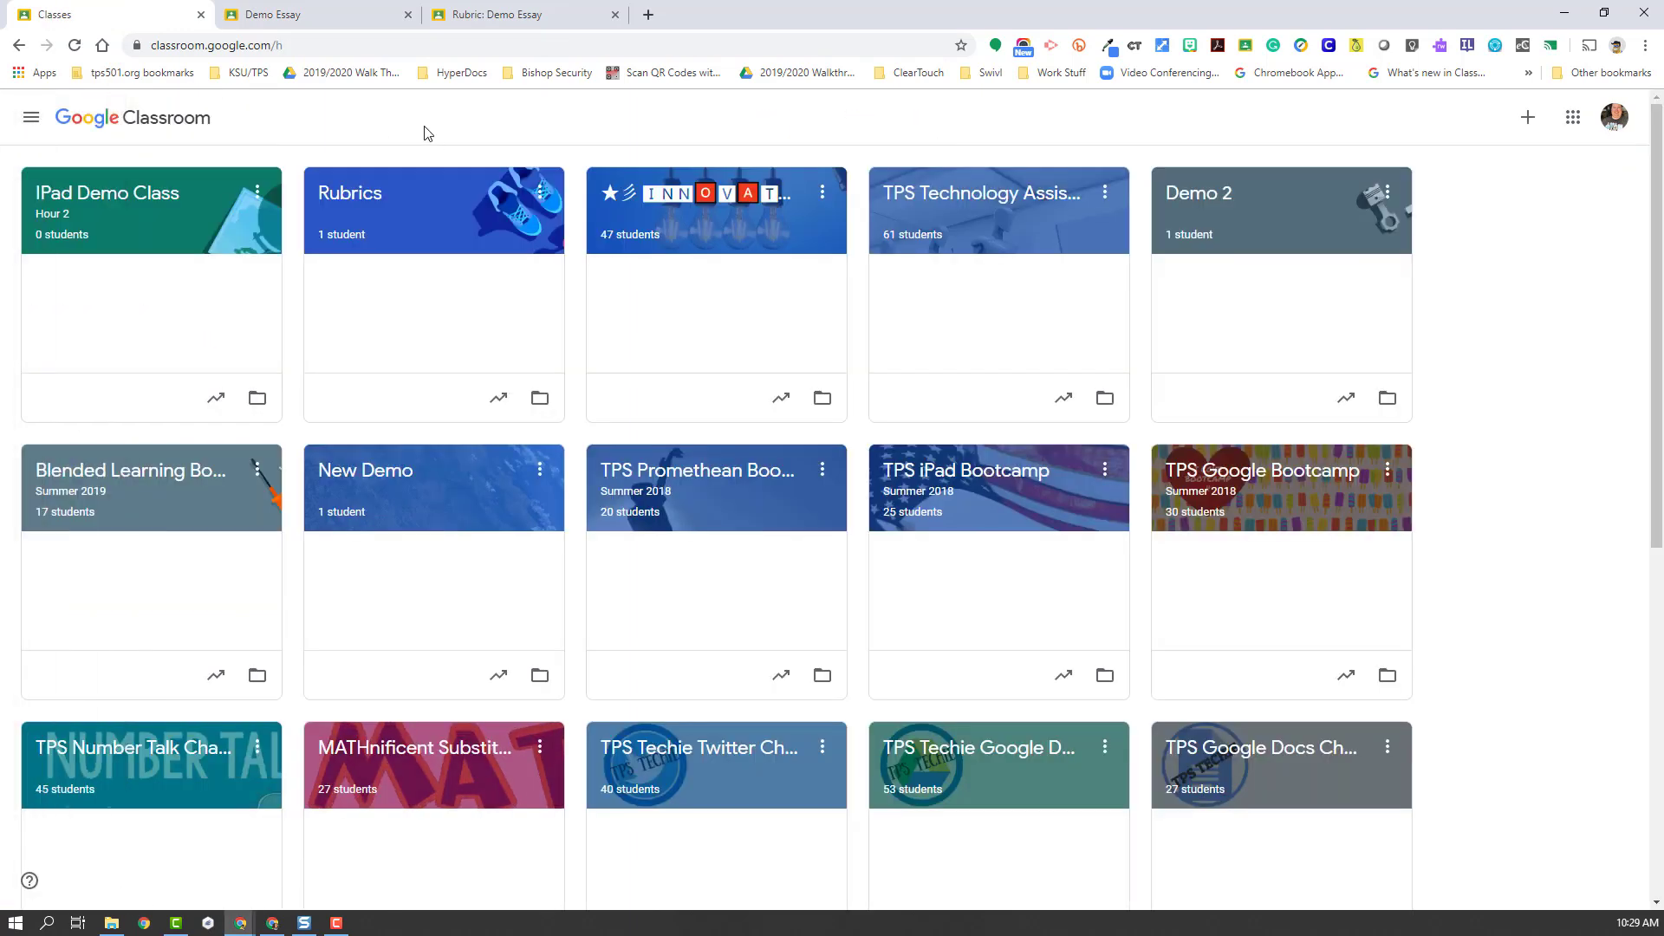
pyautogui.click(1205, 193)
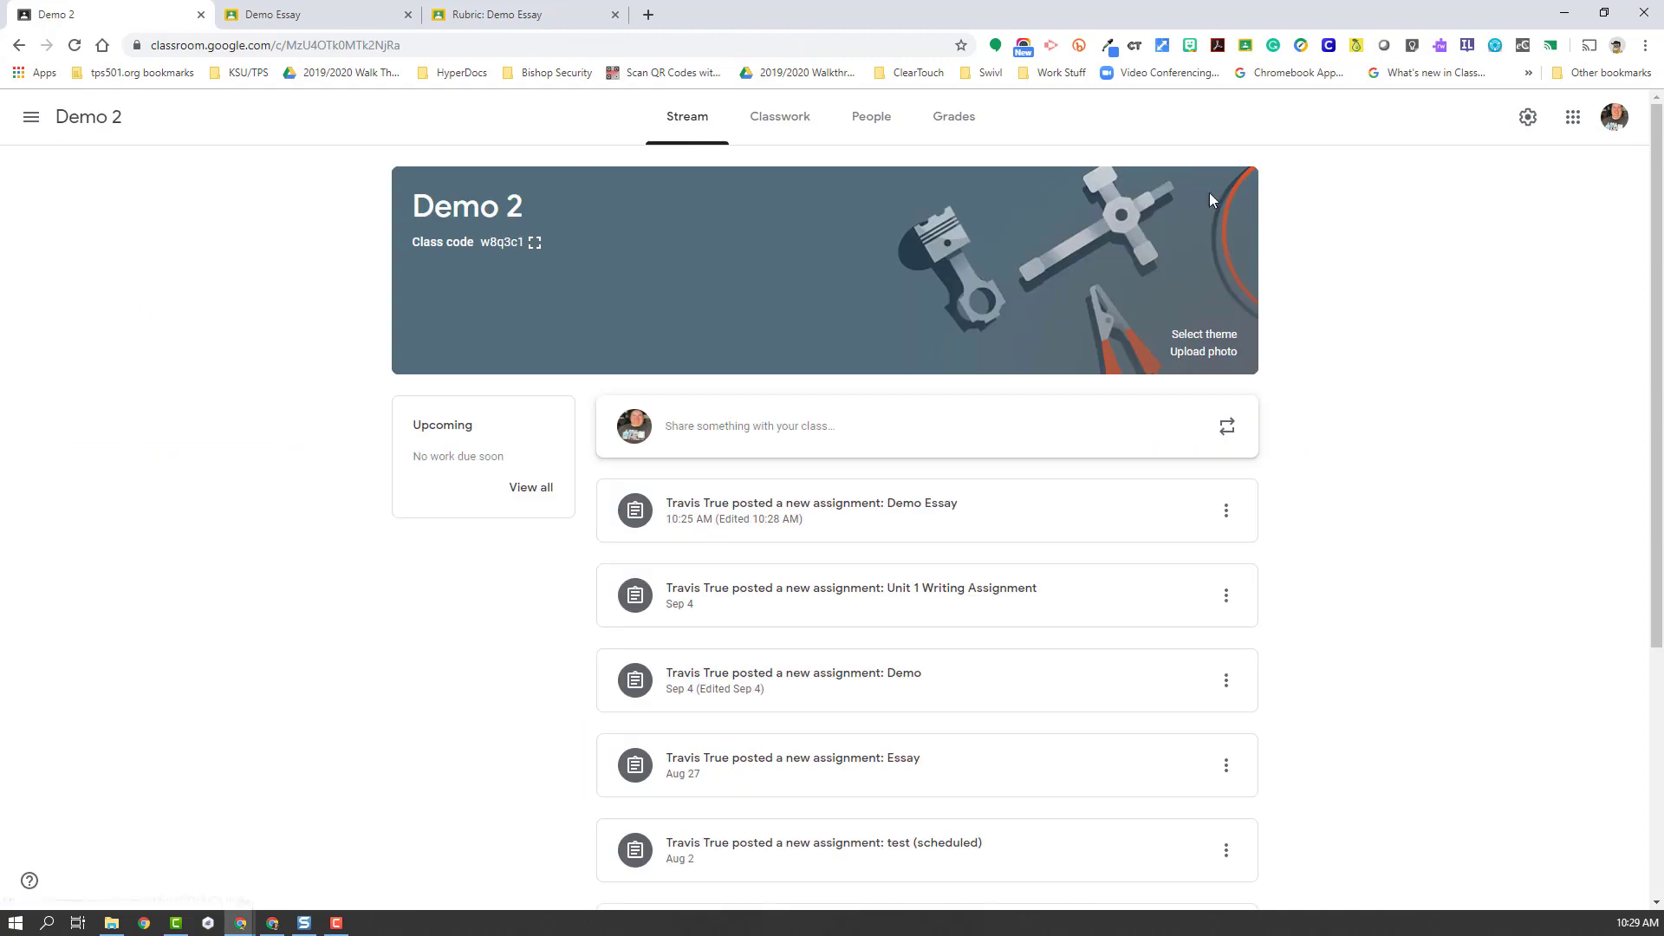
pyautogui.click(293, 15)
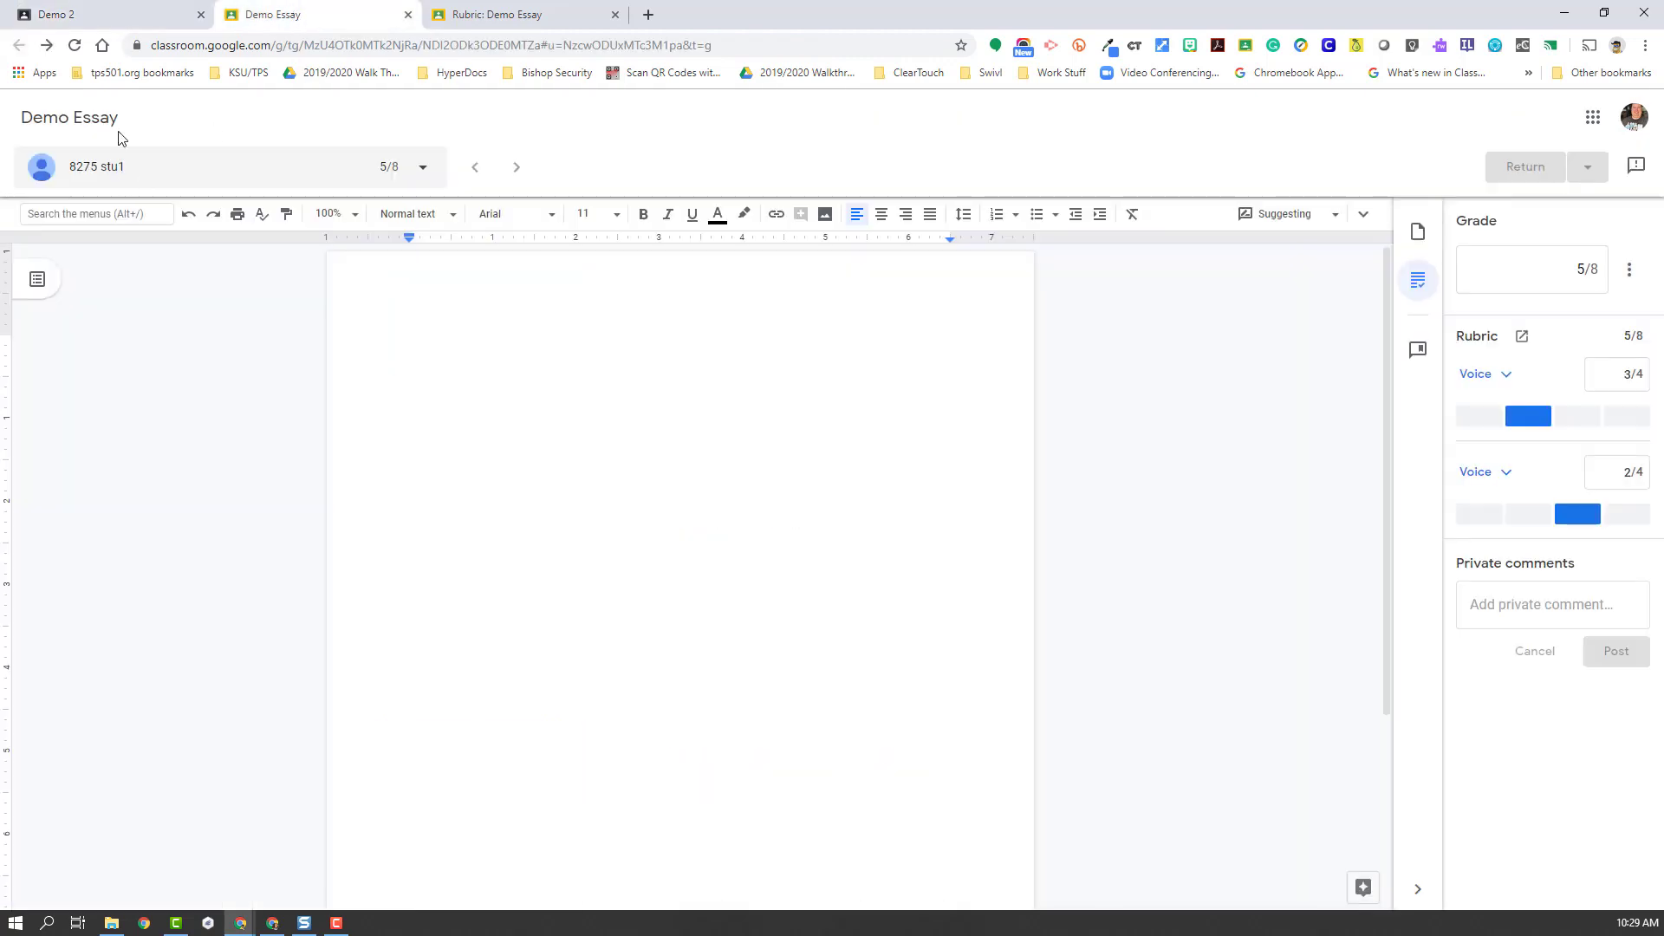
pyautogui.click(122, 19)
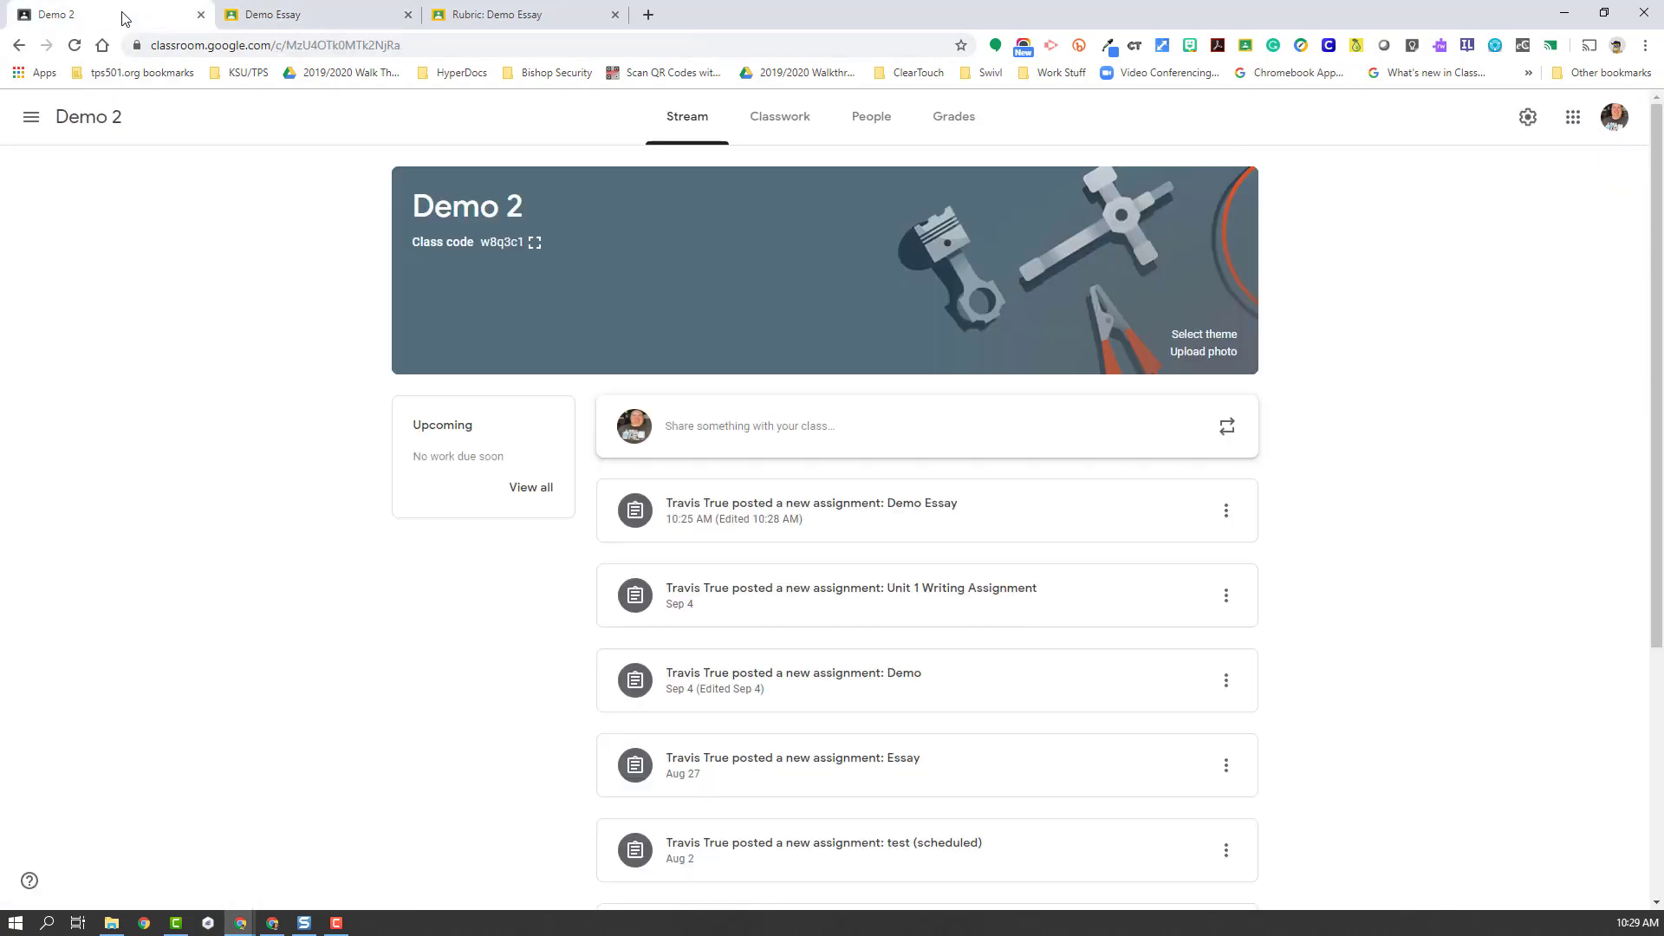
pyautogui.click(799, 120)
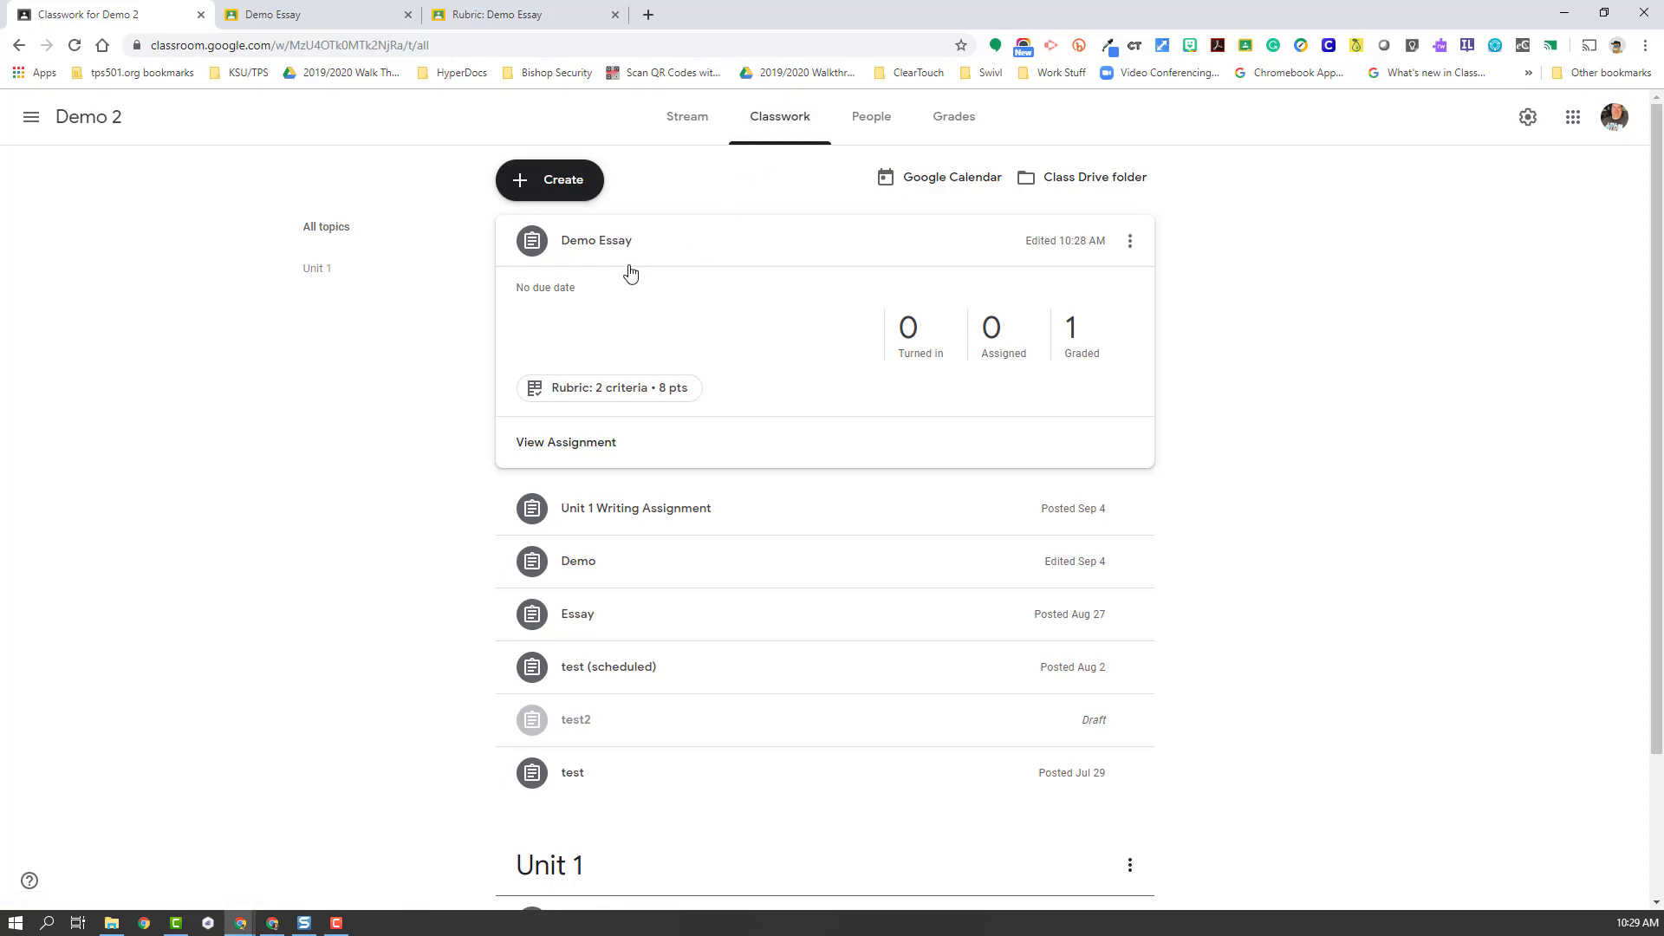
# Create a new assignment titled "test" in Demo 2 and start a rubric for it.
pyautogui.click(560, 184)
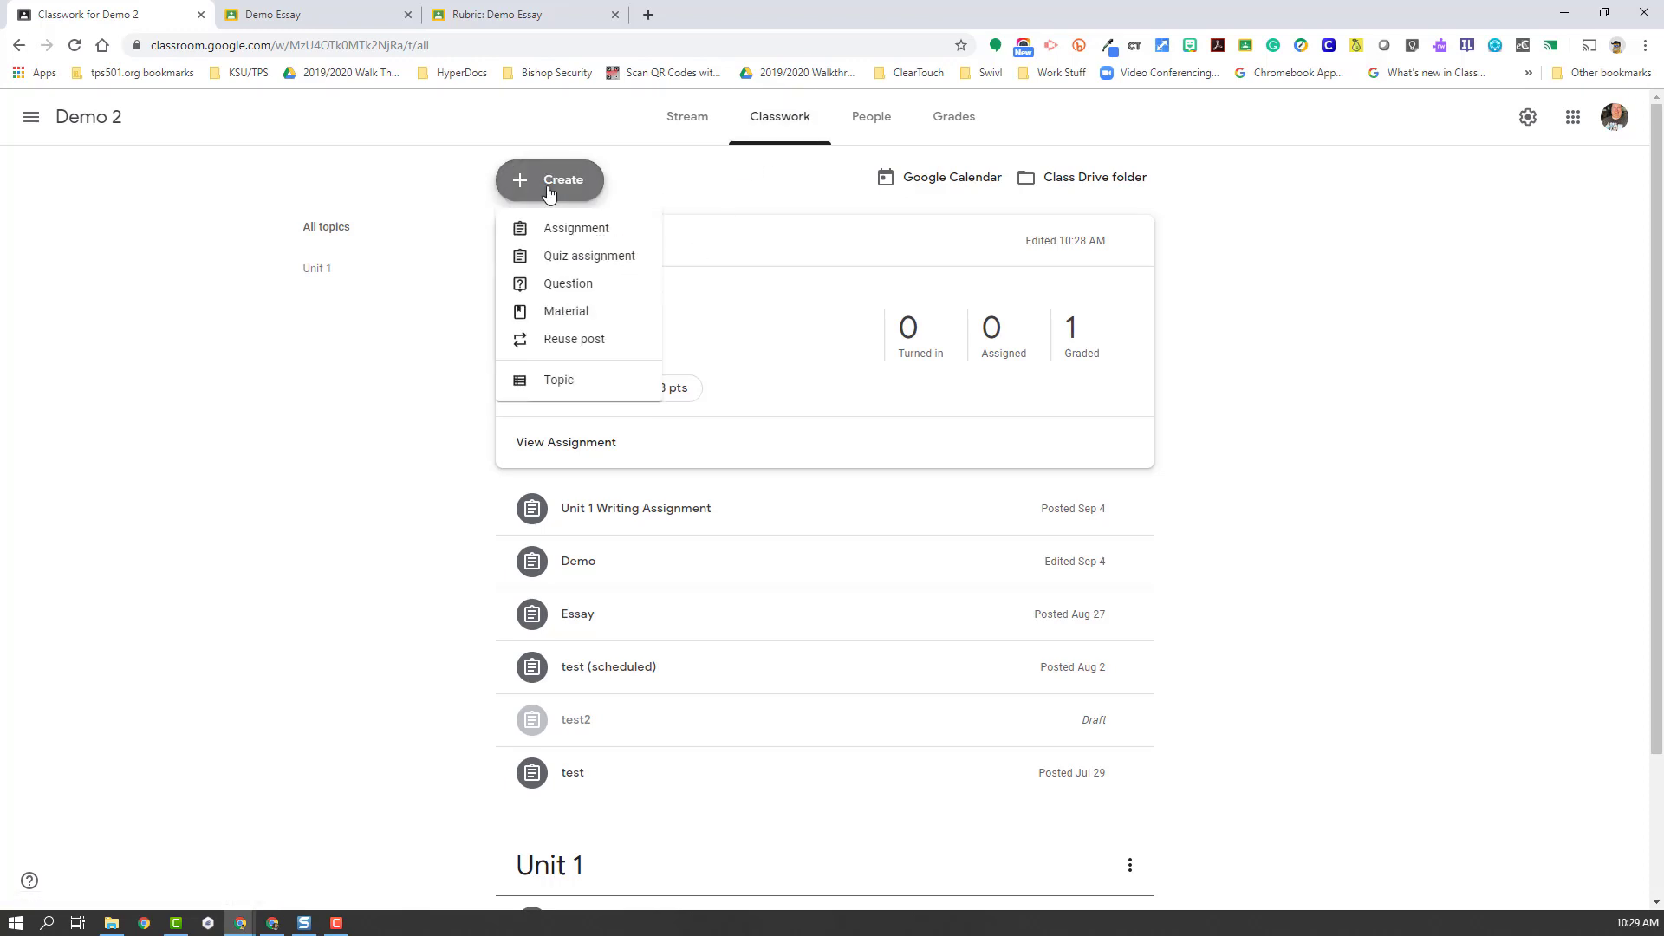
pyautogui.click(554, 232)
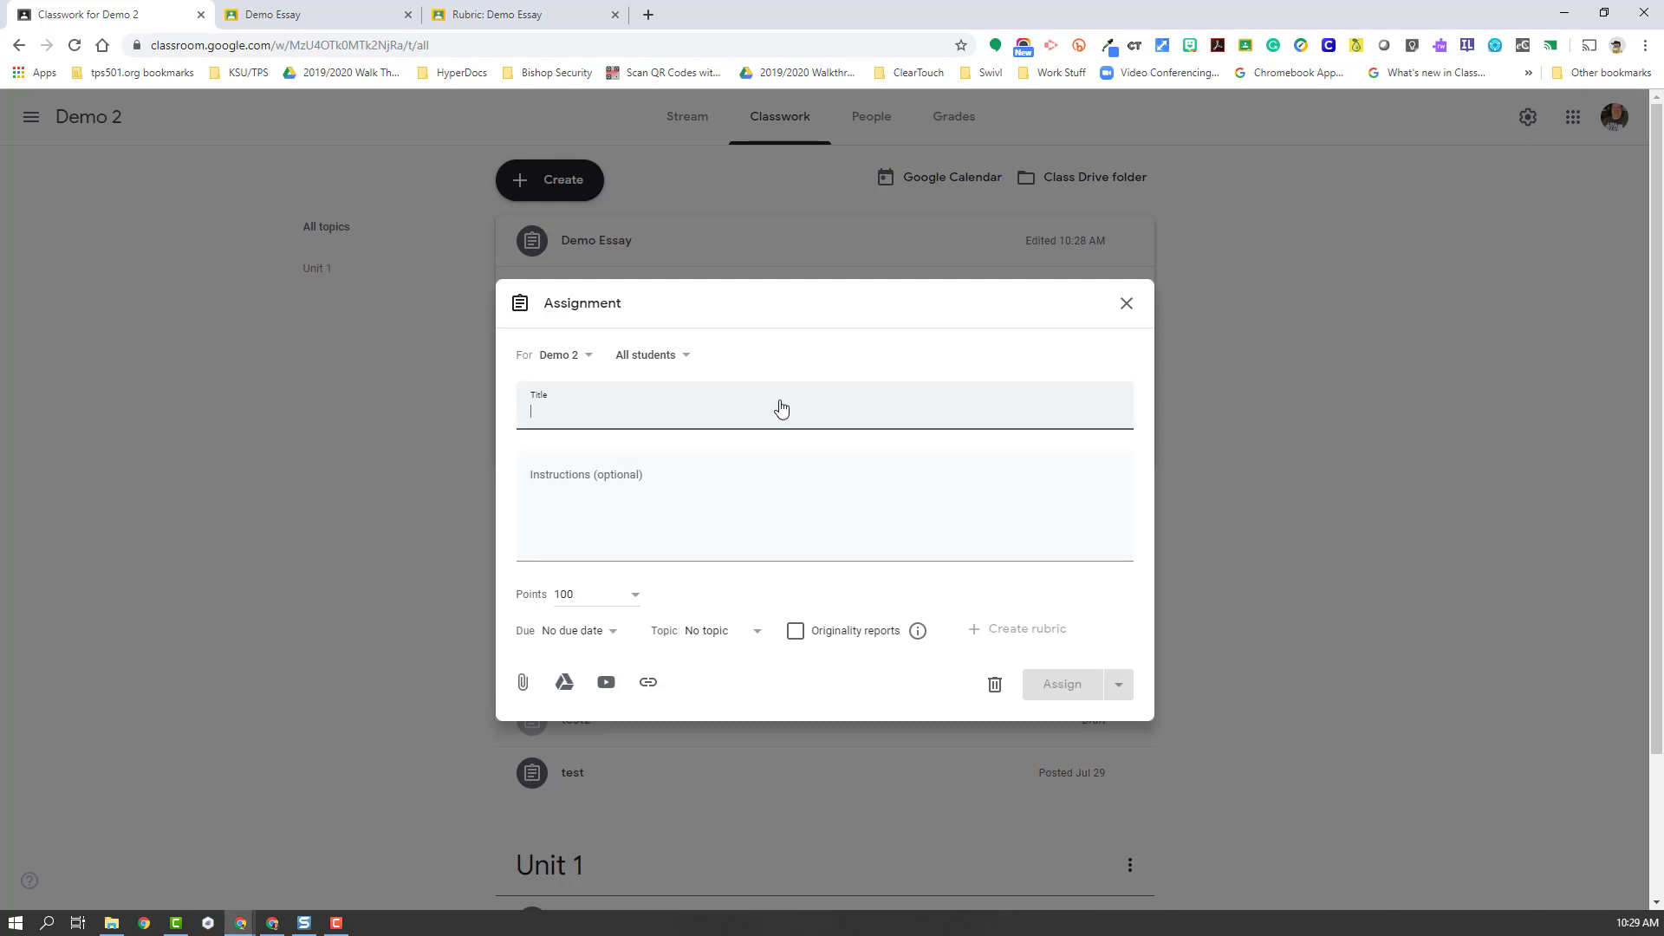
pyautogui.write('test')
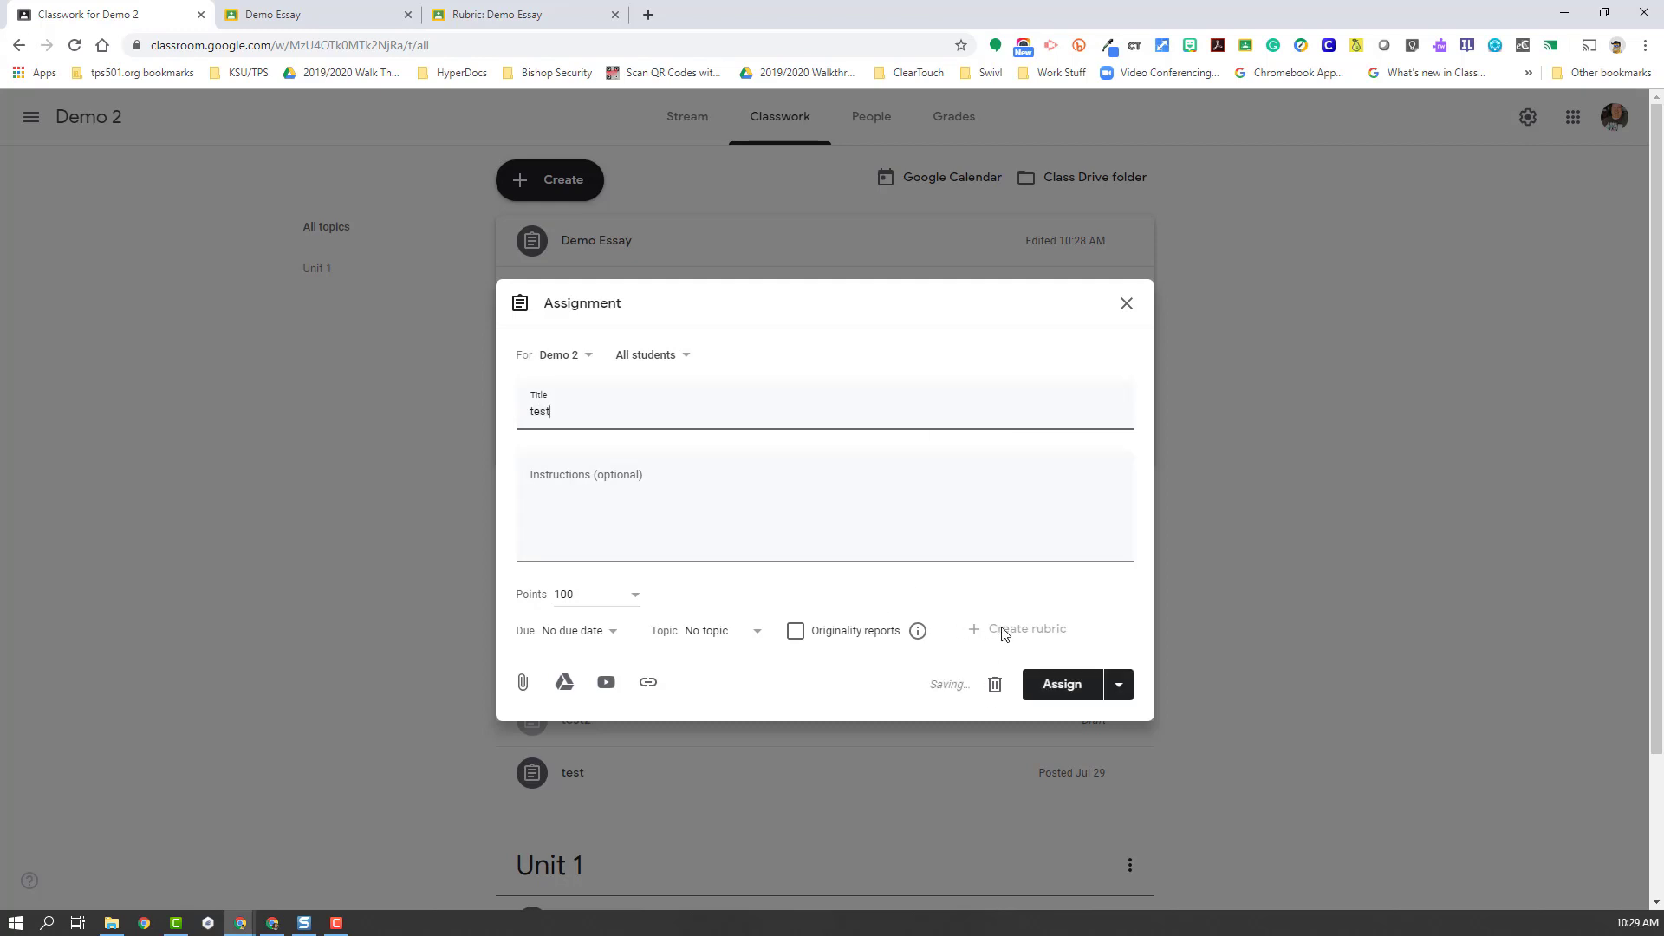
pyautogui.click(1005, 631)
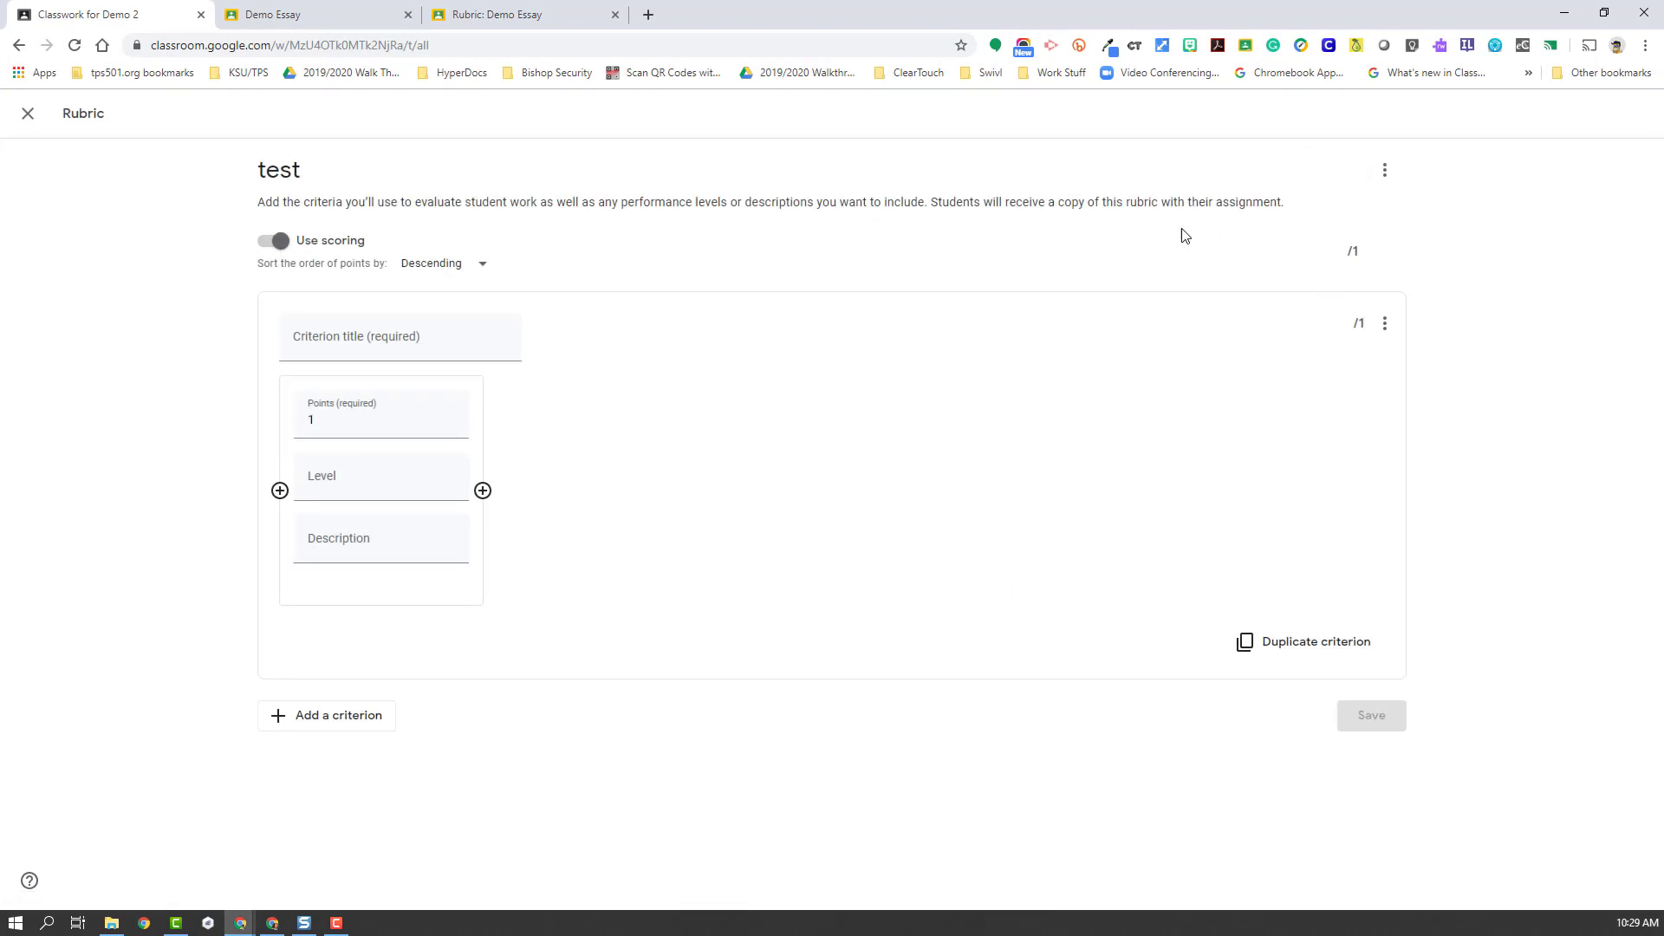
# Look over the rubric and criterion options, and close the rubric and assignment editors without assigning.
pyautogui.click(1385, 169)
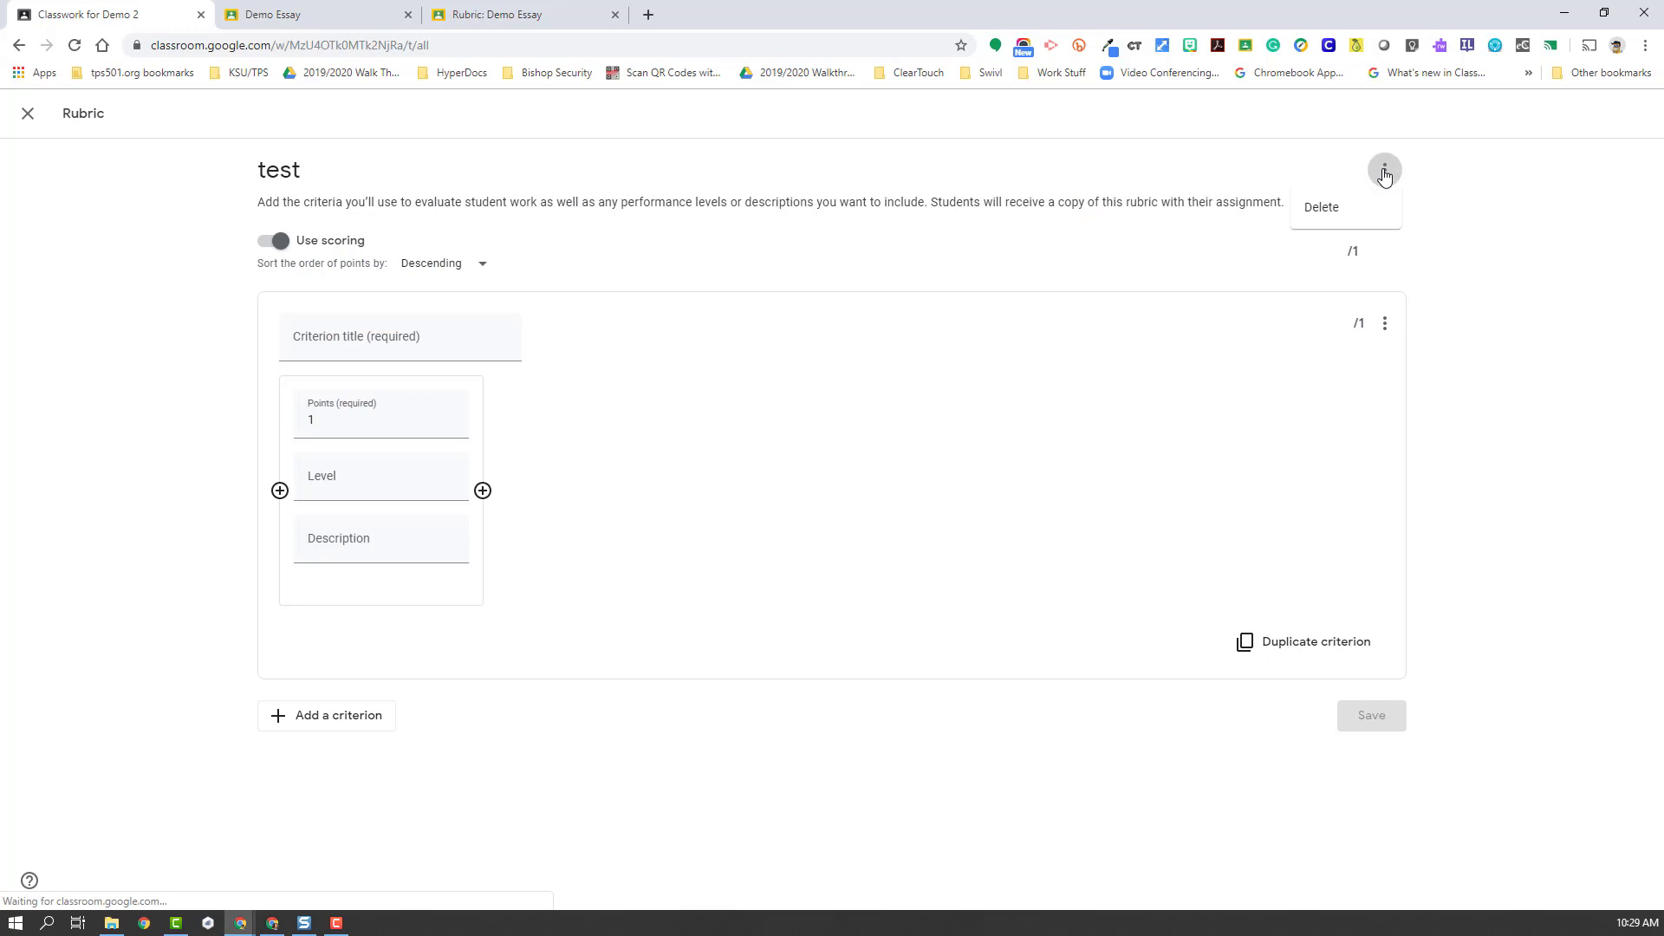
pyautogui.click(1394, 328)
pyautogui.click(1390, 324)
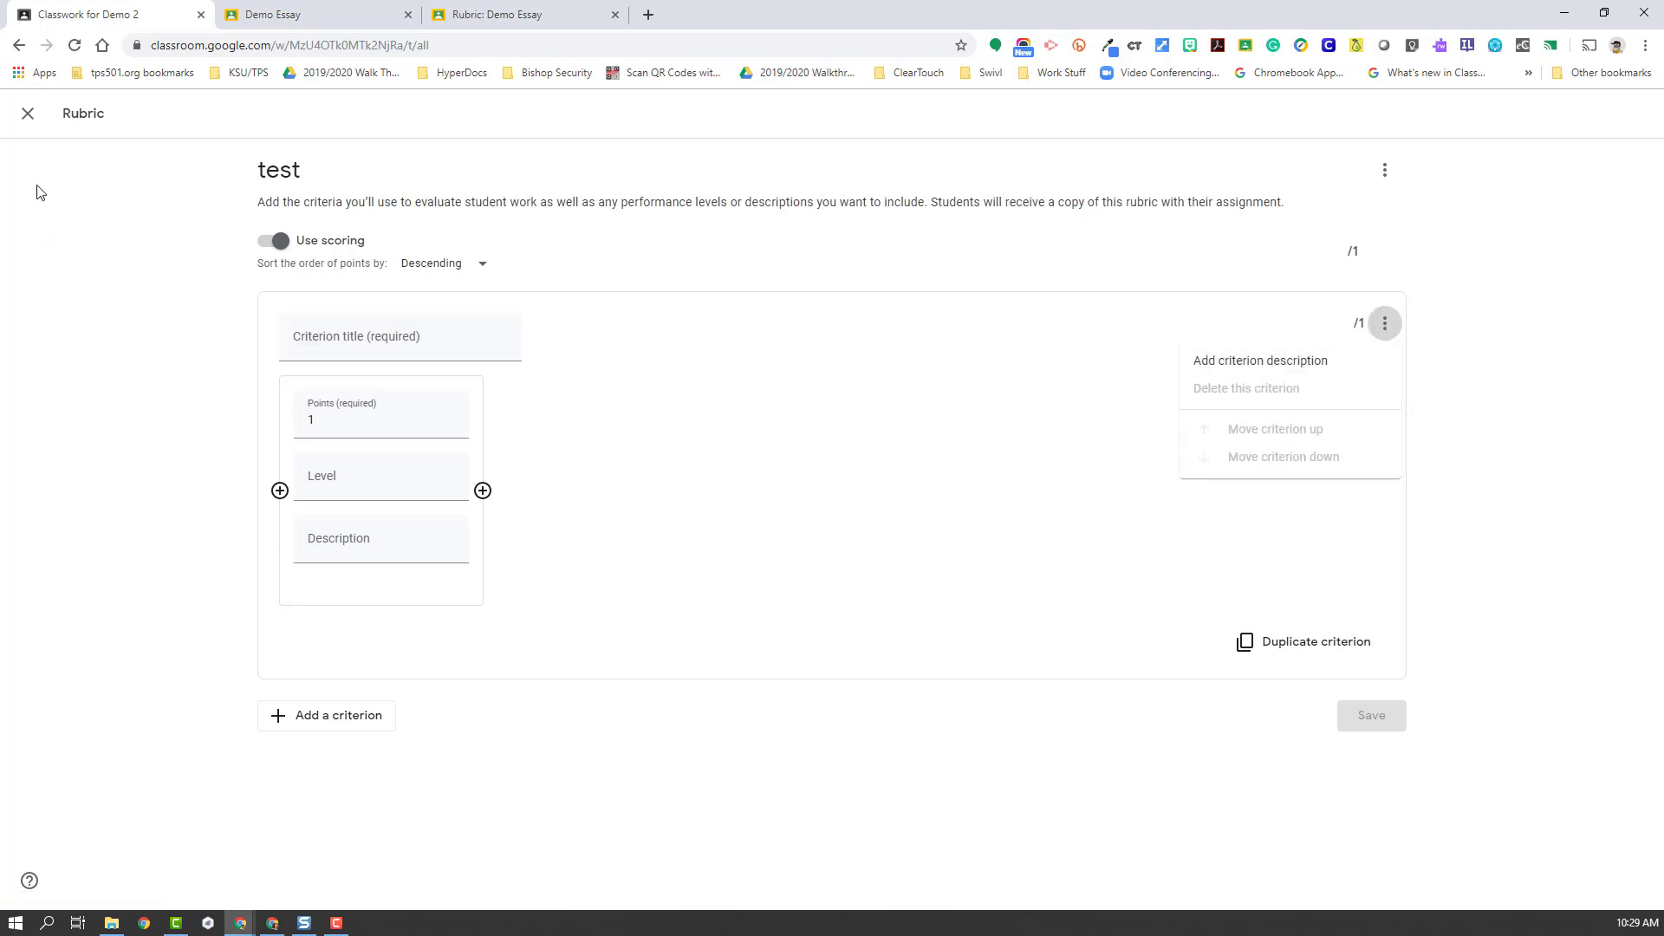
pyautogui.click(29, 114)
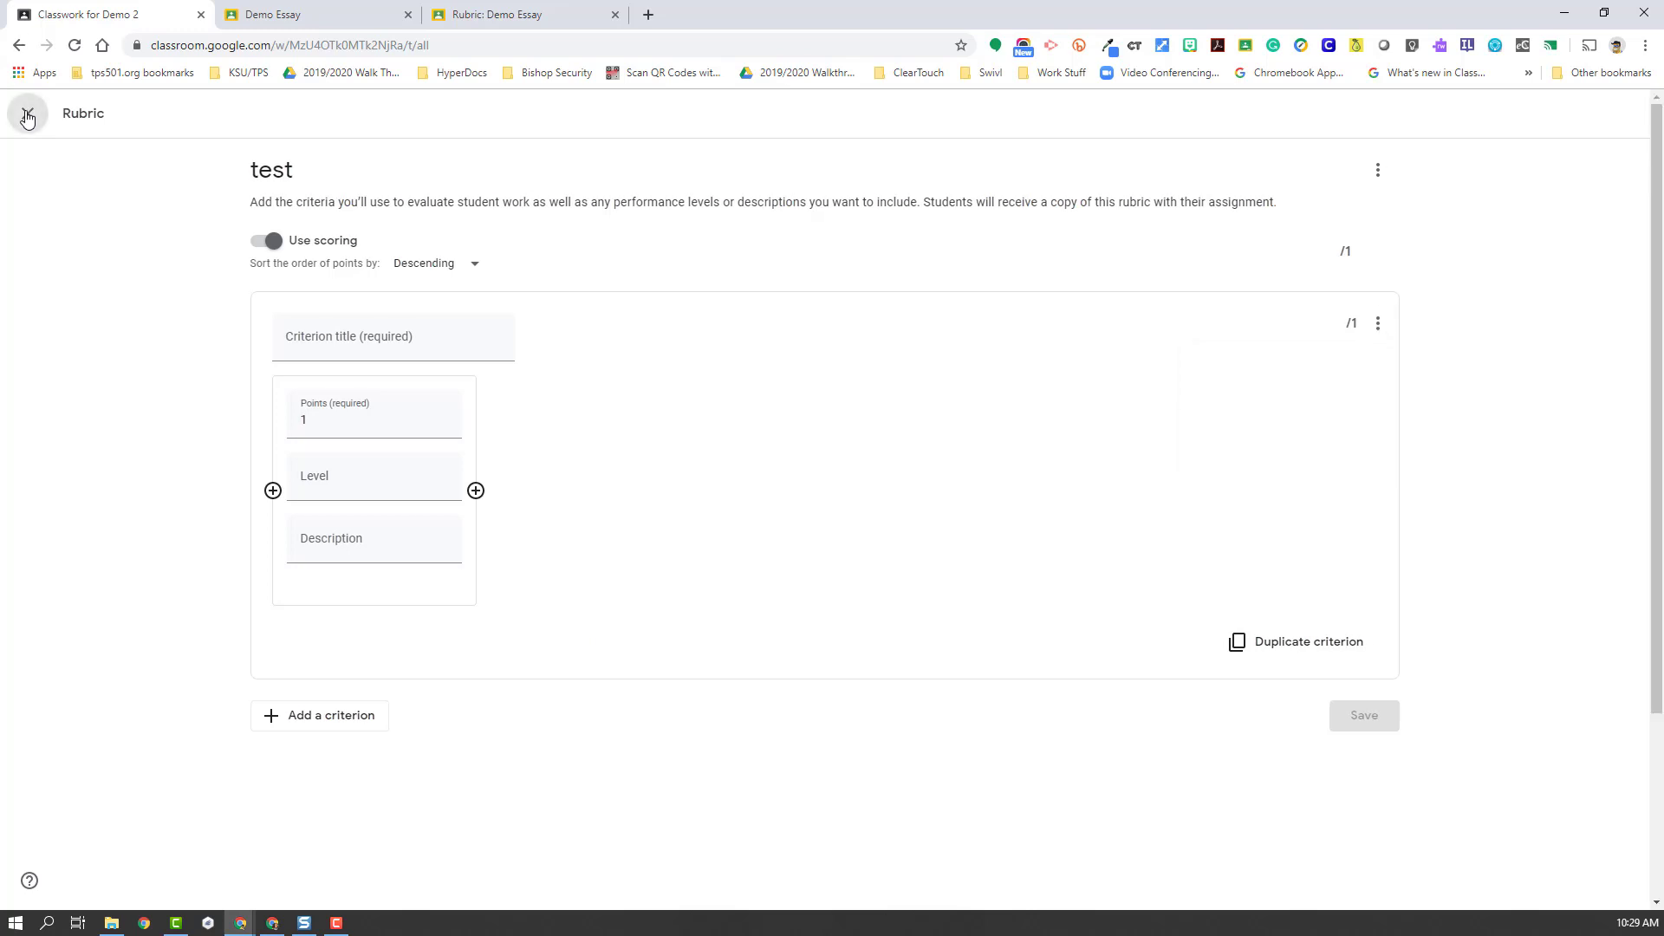
pyautogui.click(27, 117)
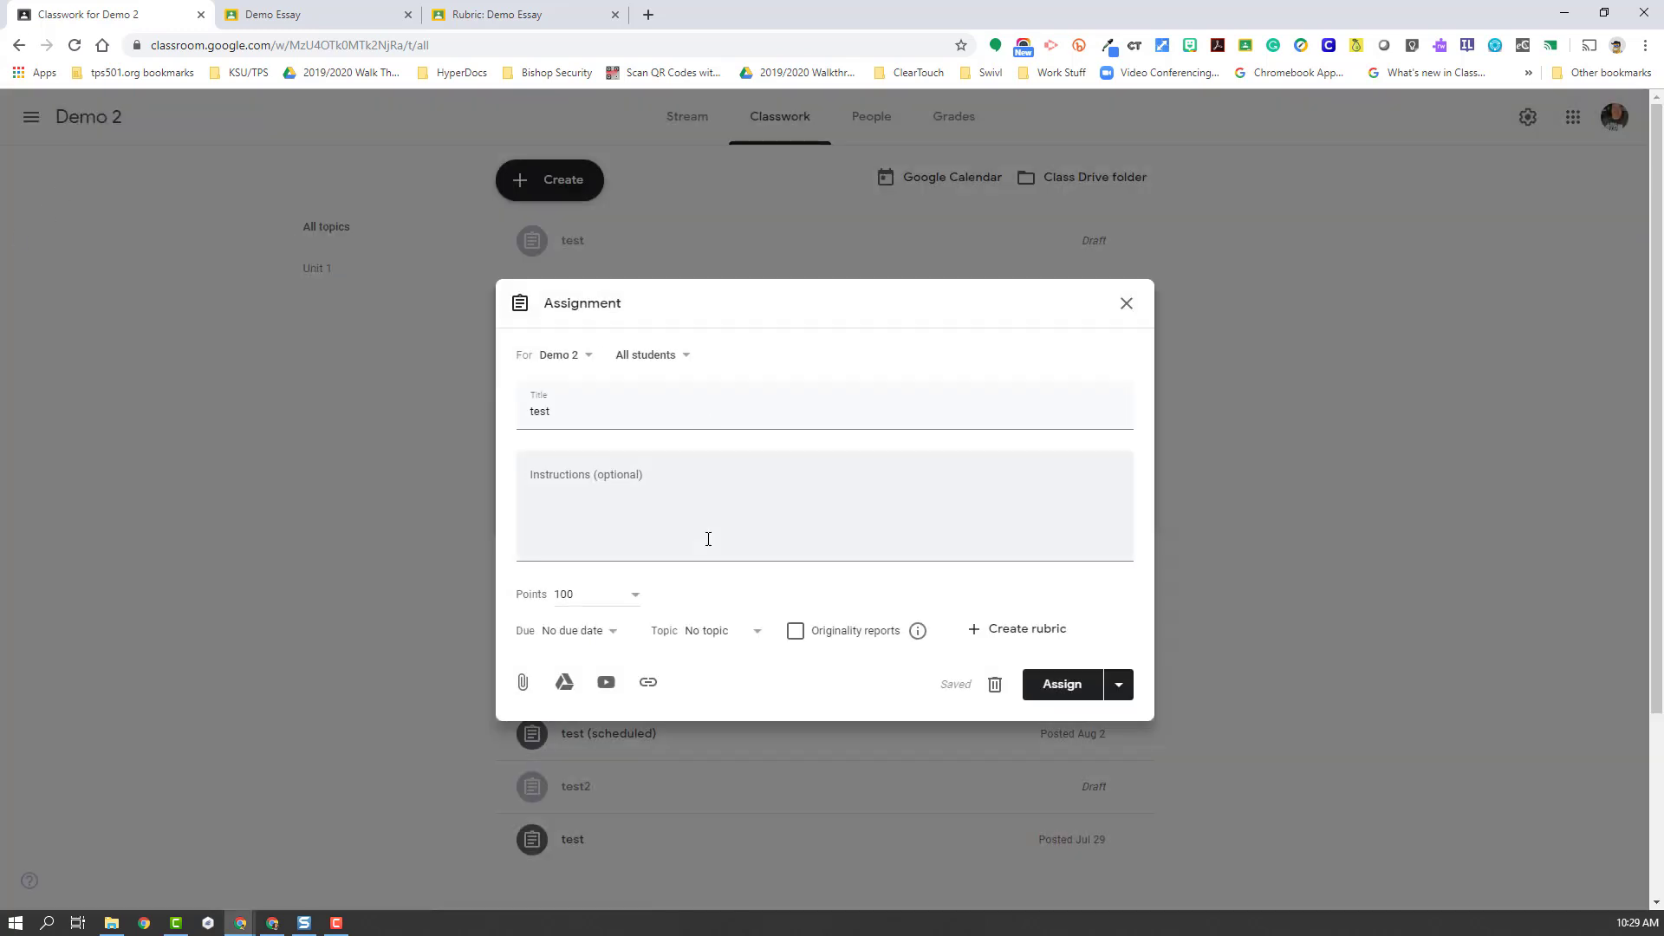
pyautogui.click(1128, 304)
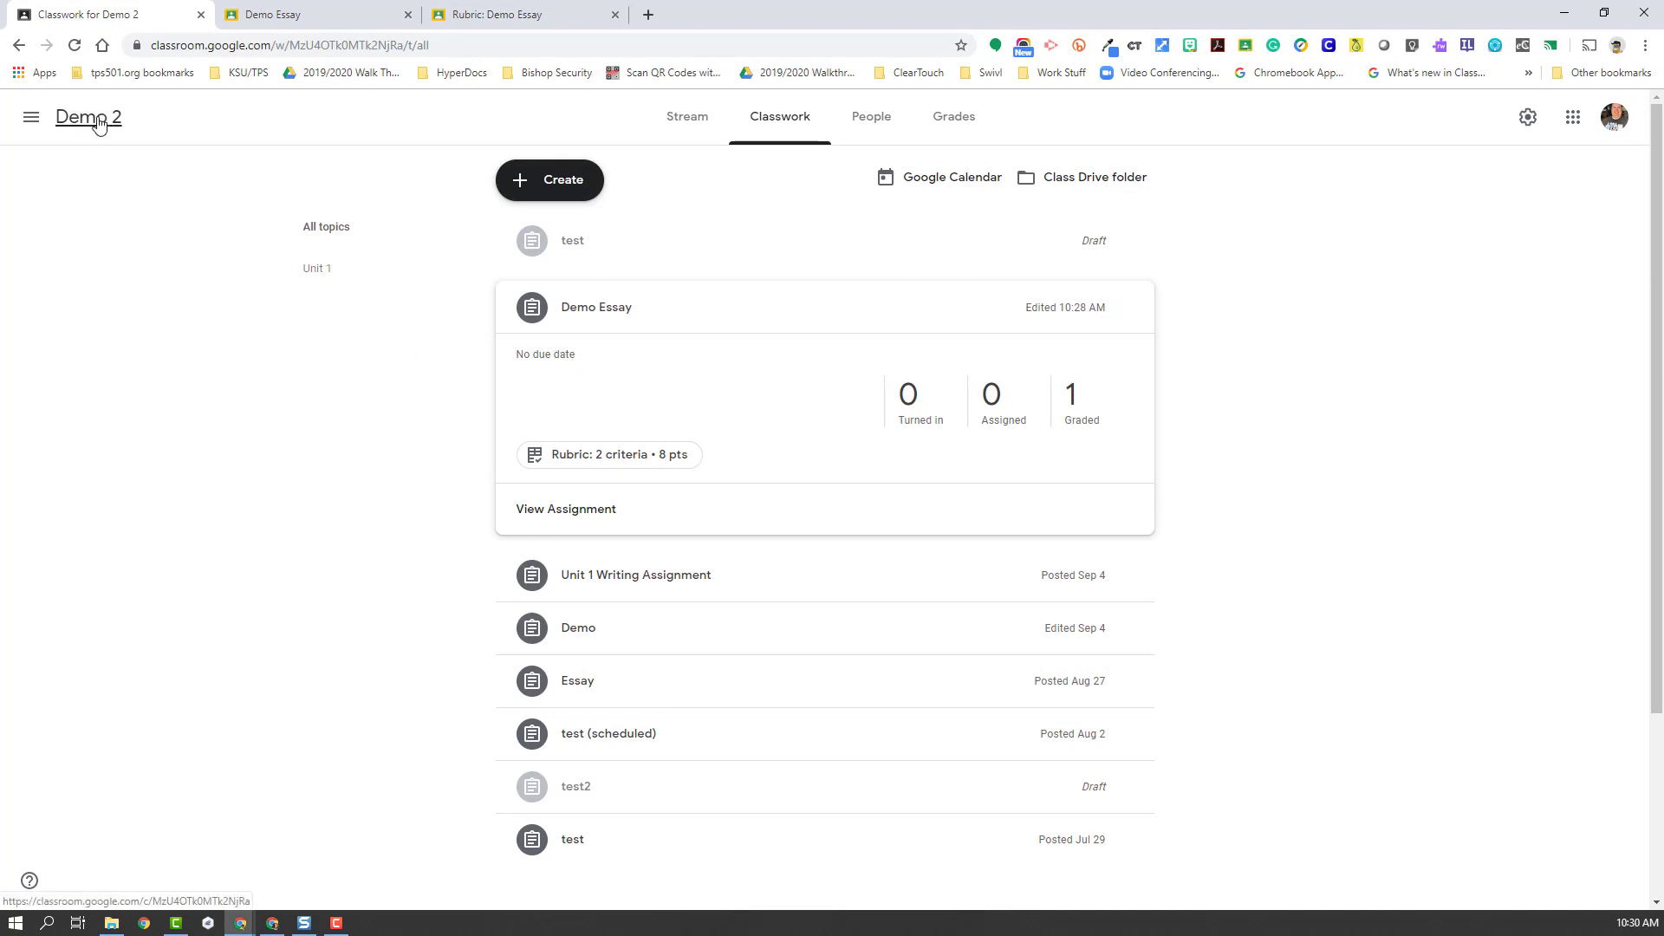
# Open the Classwork page of the Rubrics class.
pyautogui.click(31, 117)
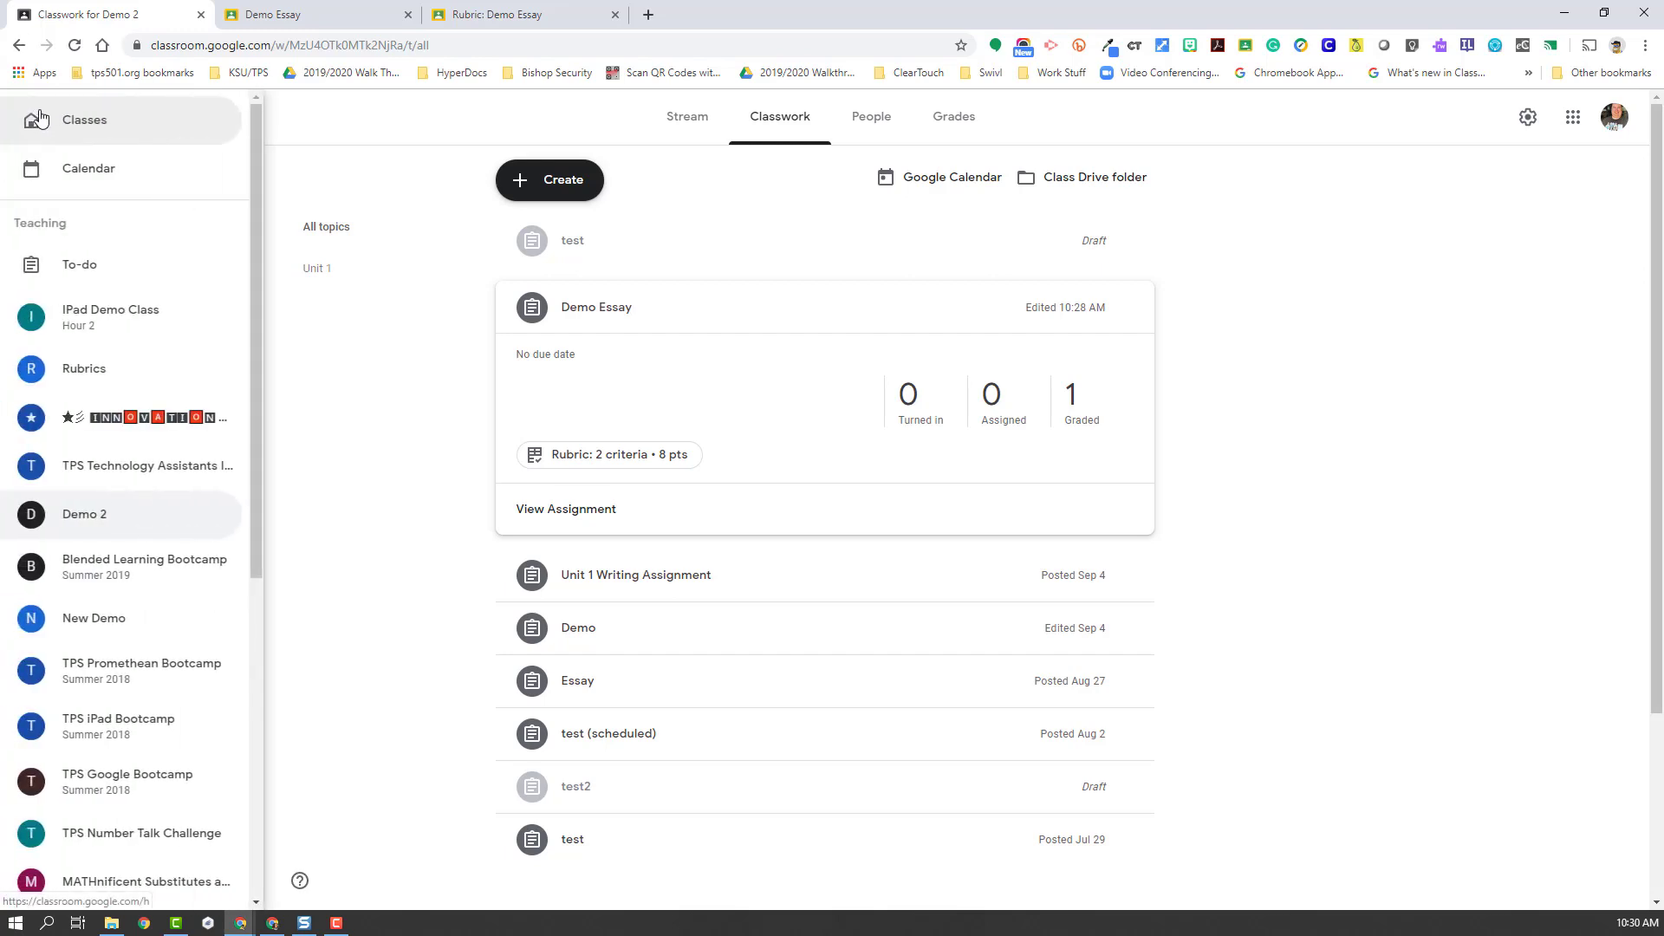
pyautogui.click(40, 118)
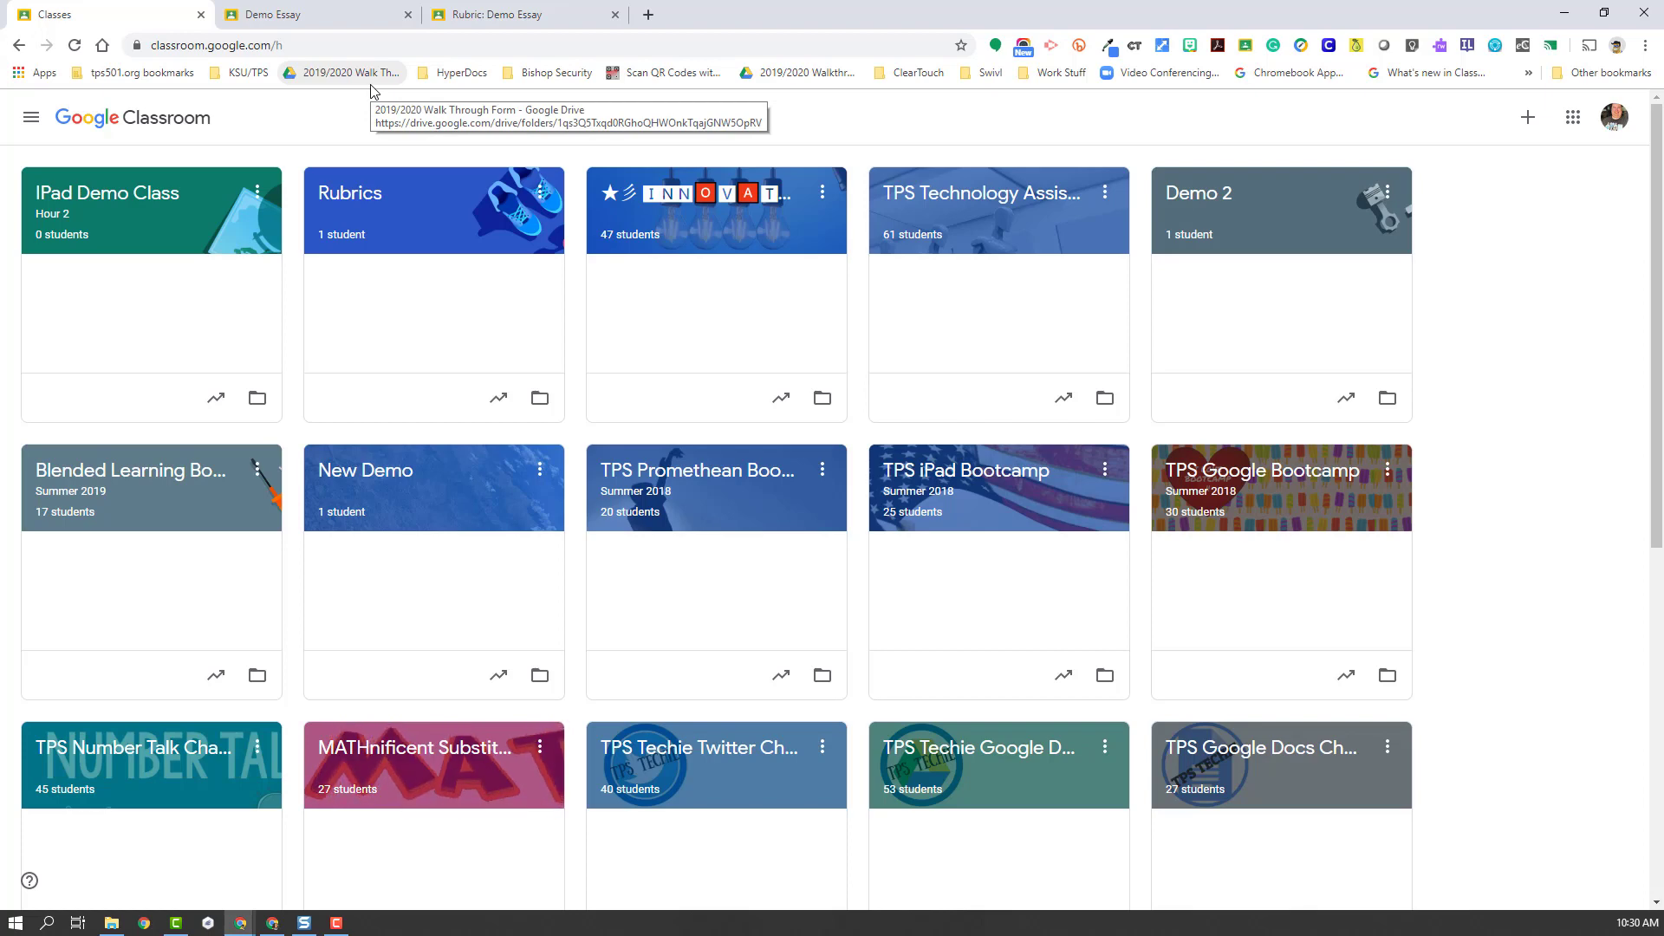
pyautogui.click(368, 199)
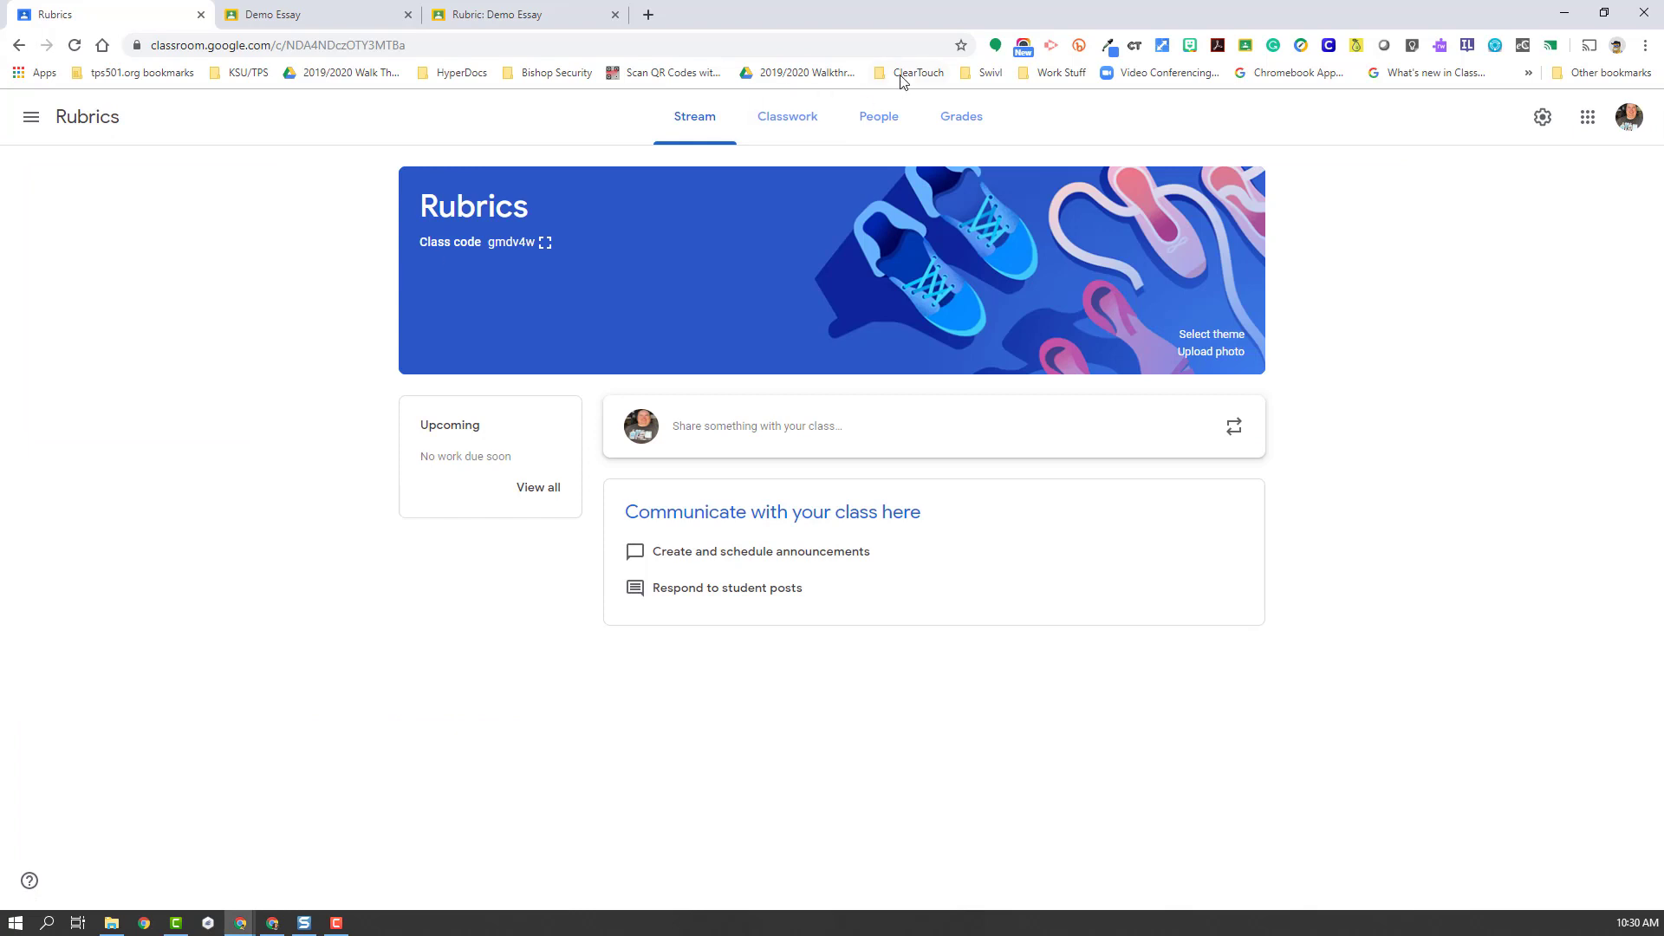
pyautogui.click(778, 124)
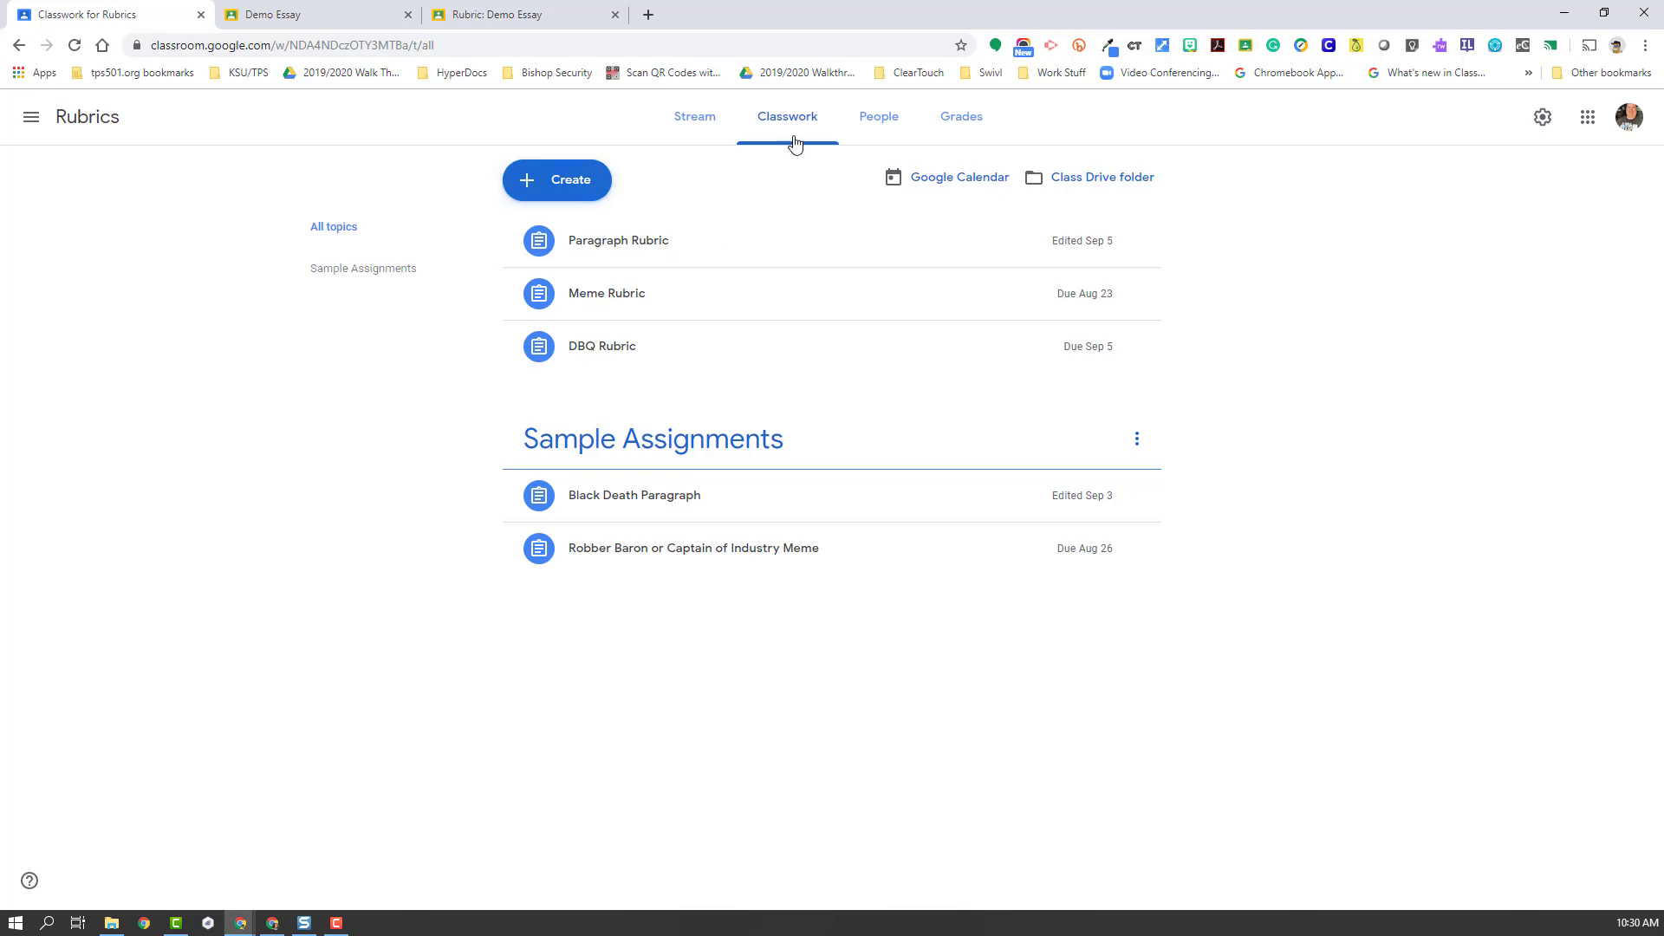
# Look through all criteria and levels of the rubric attached to the DBQ Rubric assignment, and close the rubric.
pyautogui.click(632, 349)
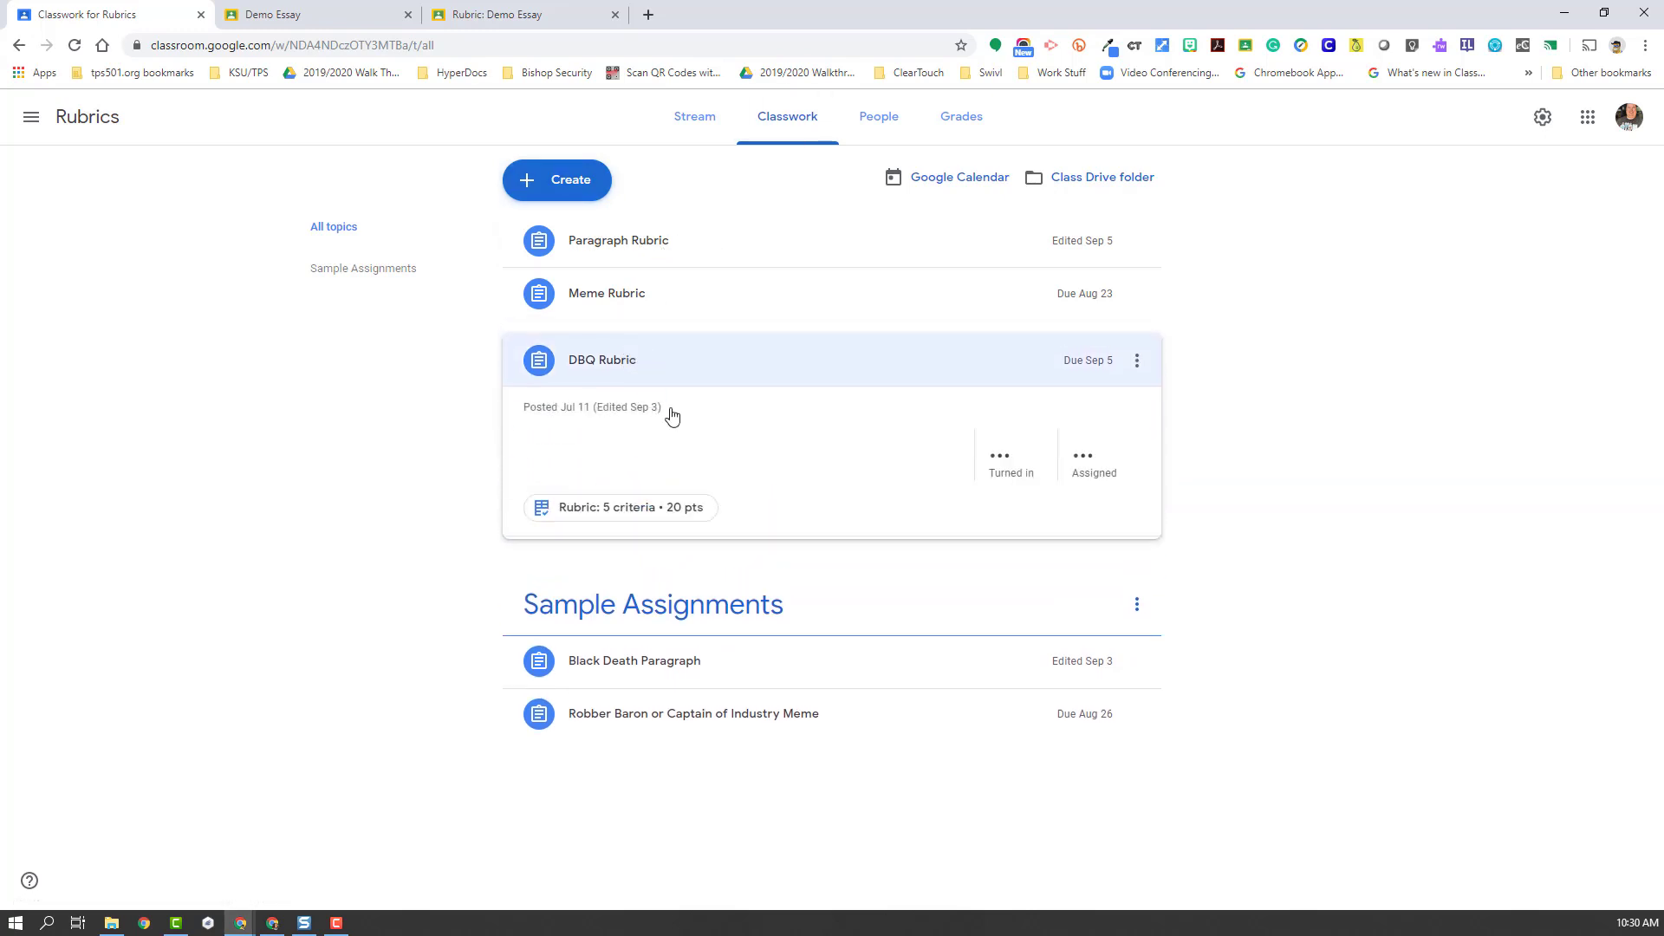
pyautogui.click(573, 563)
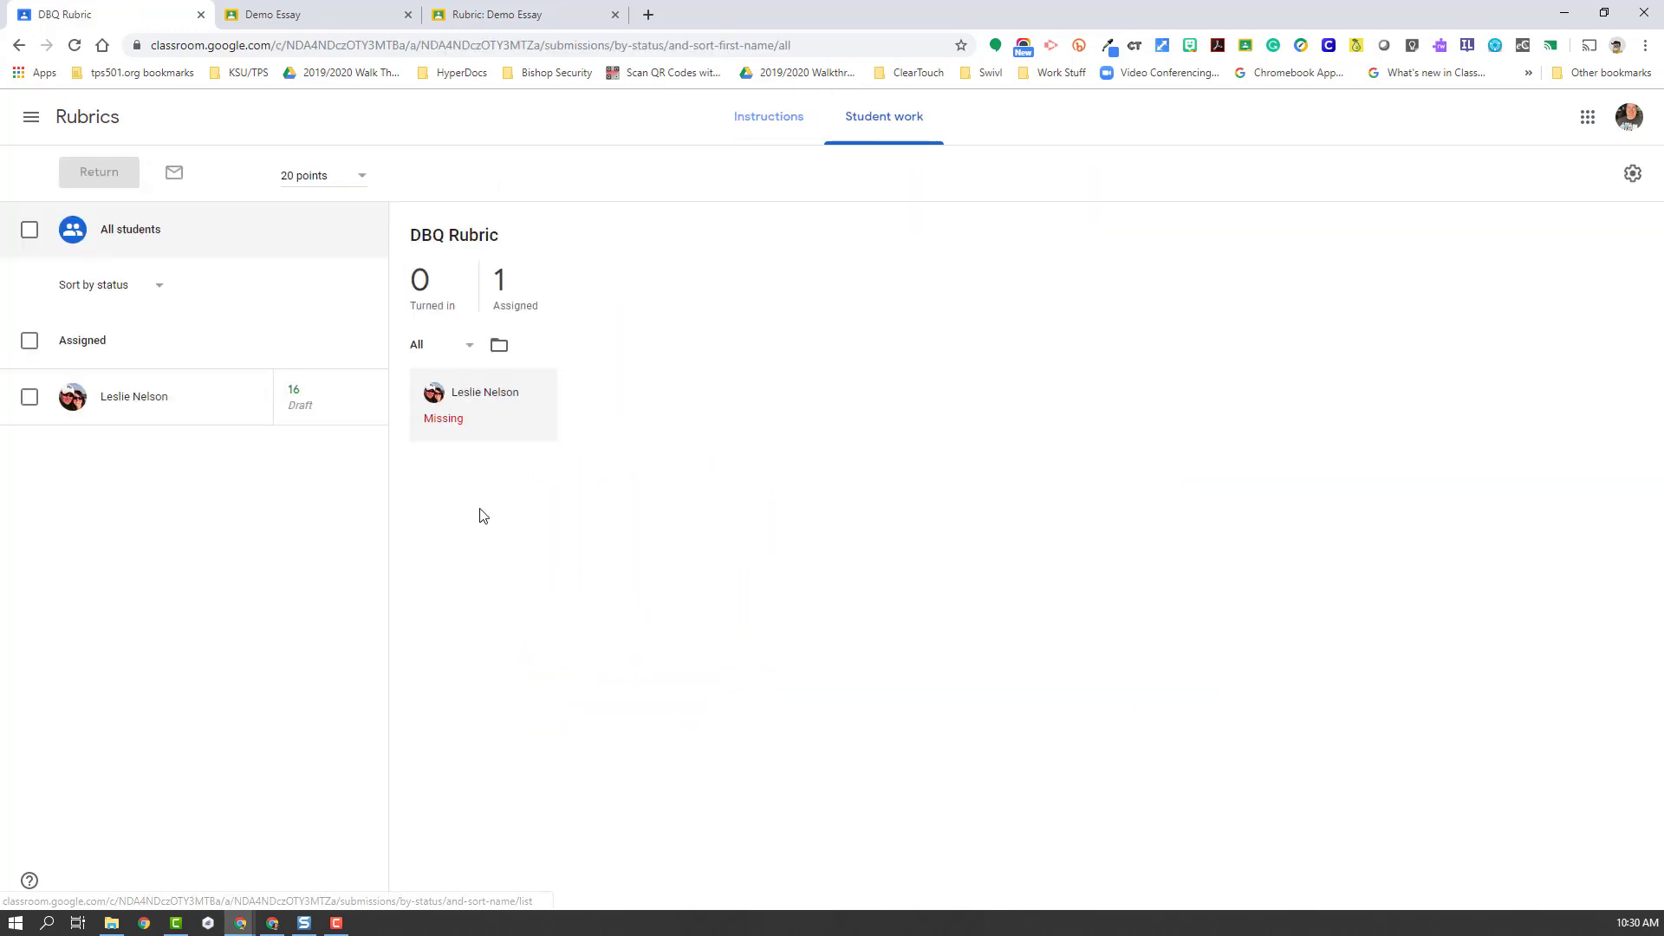
pyautogui.click(17, 45)
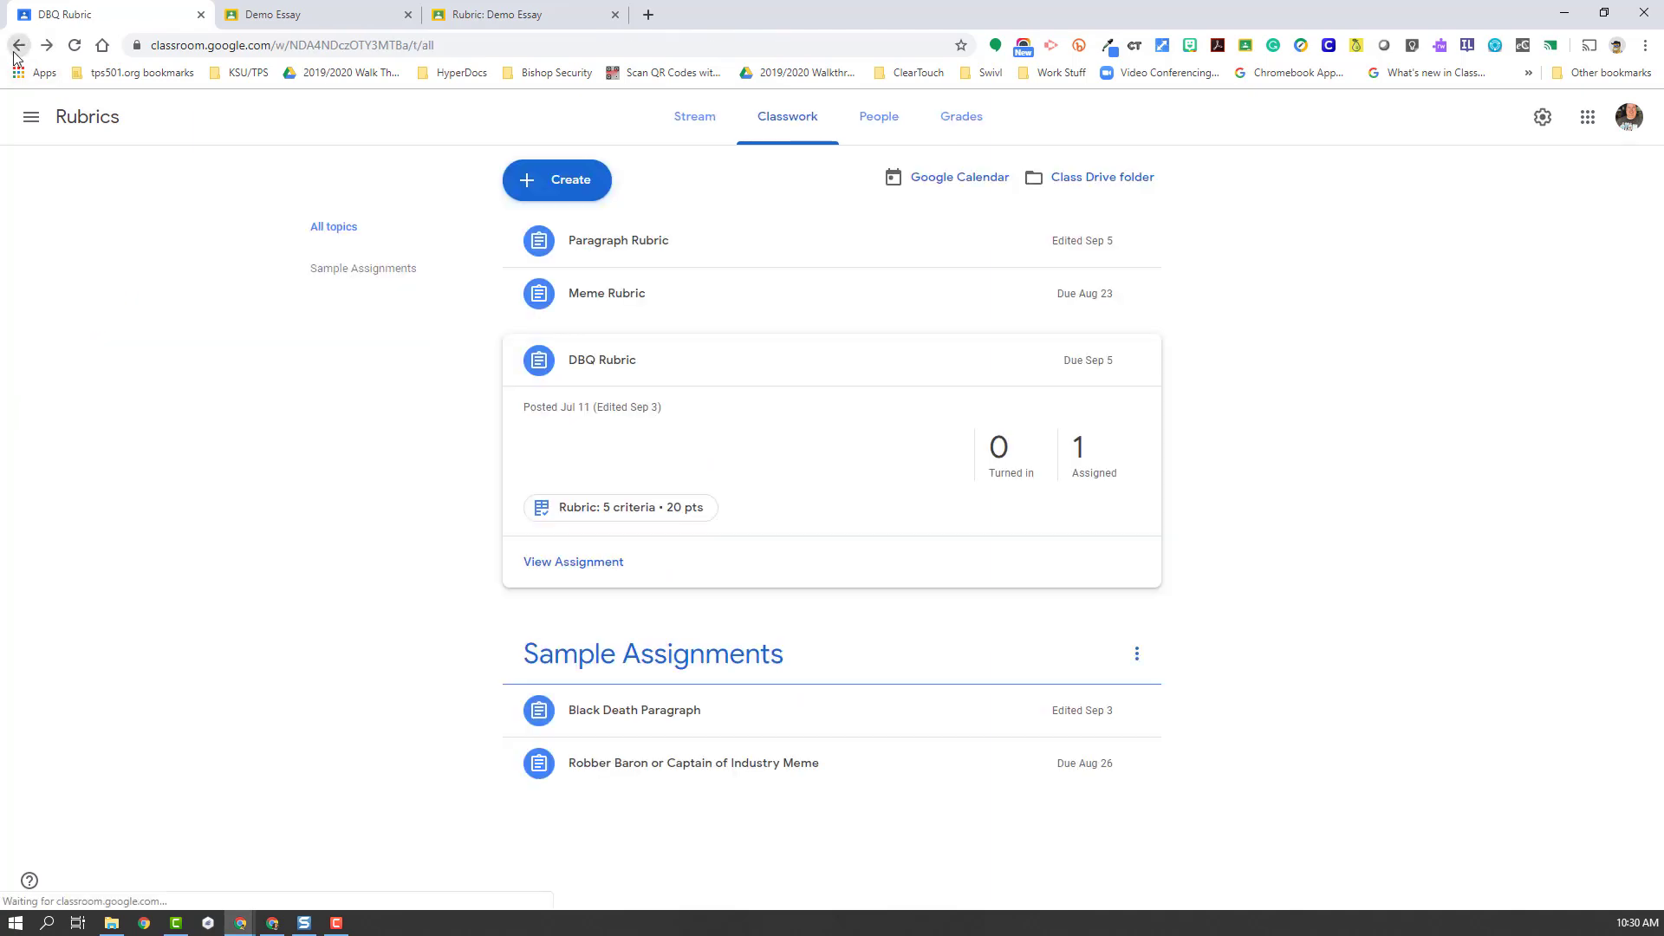
pyautogui.click(624, 511)
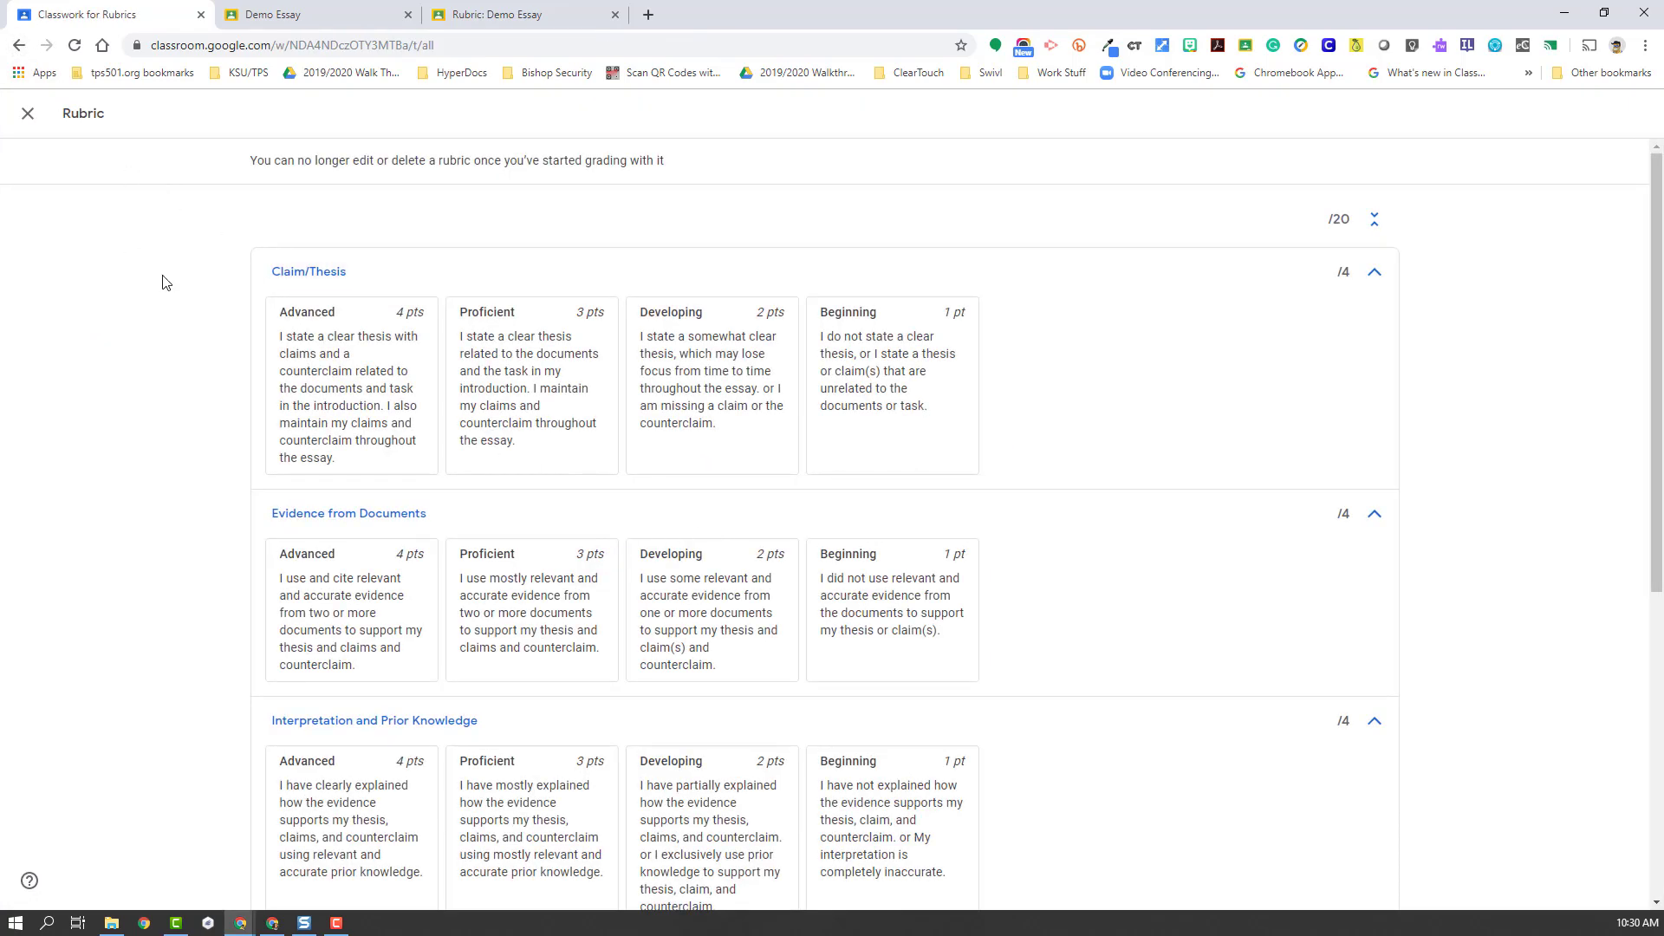
pyautogui.scroll(-6, 146, 460)
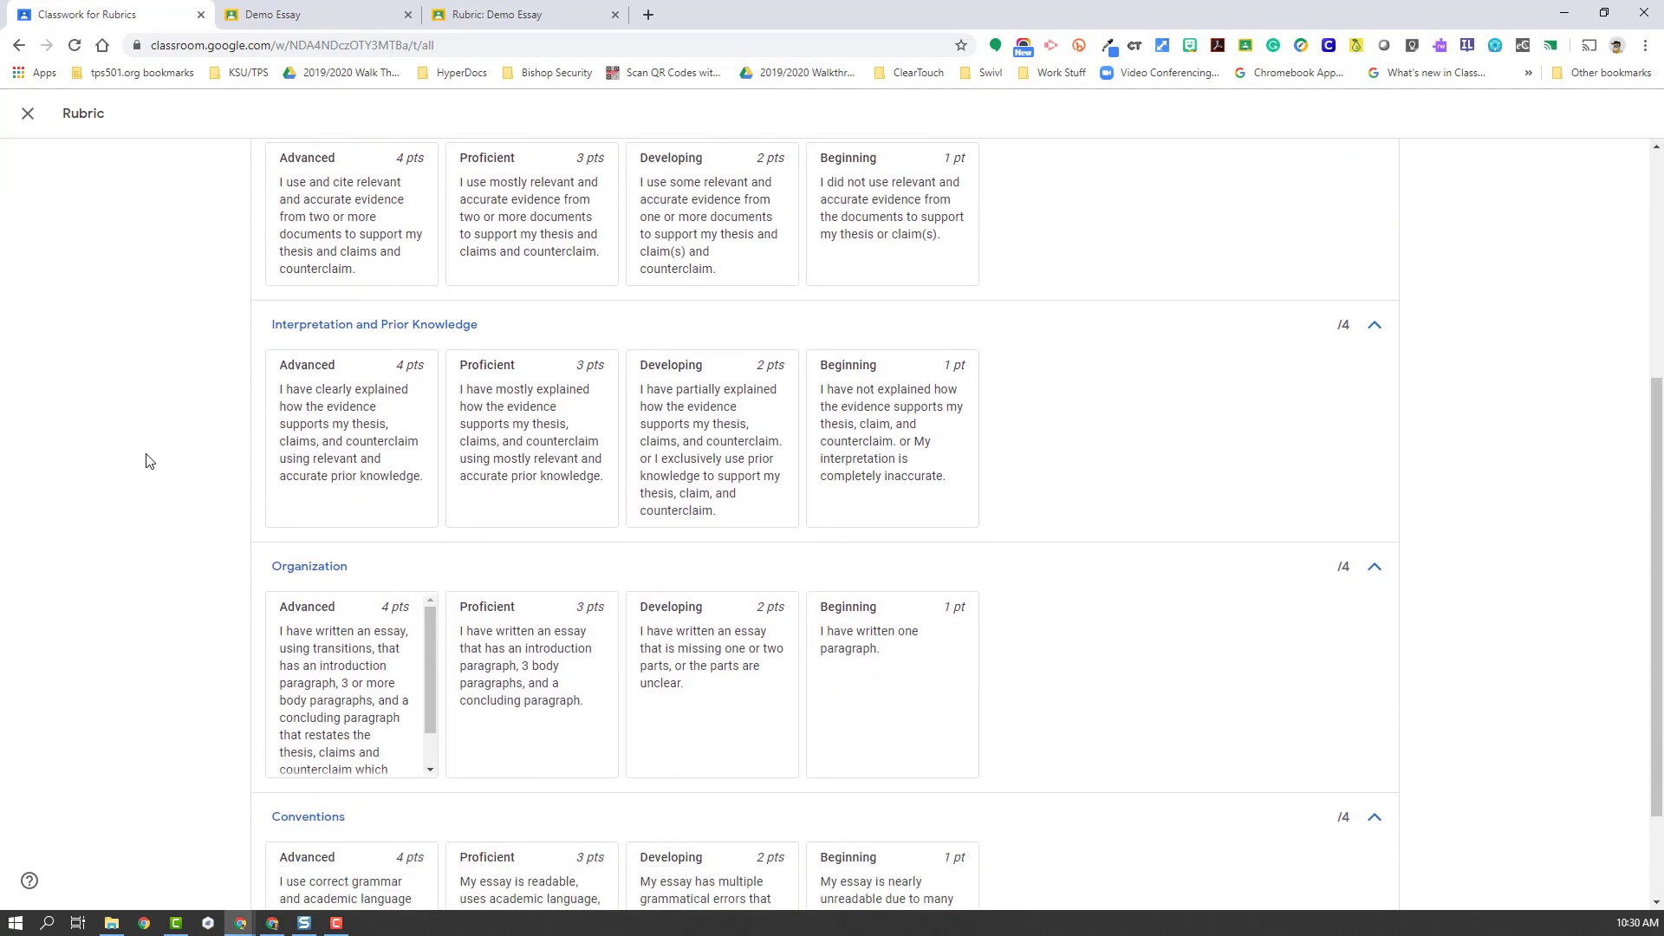
pyautogui.scroll(1, 146, 461)
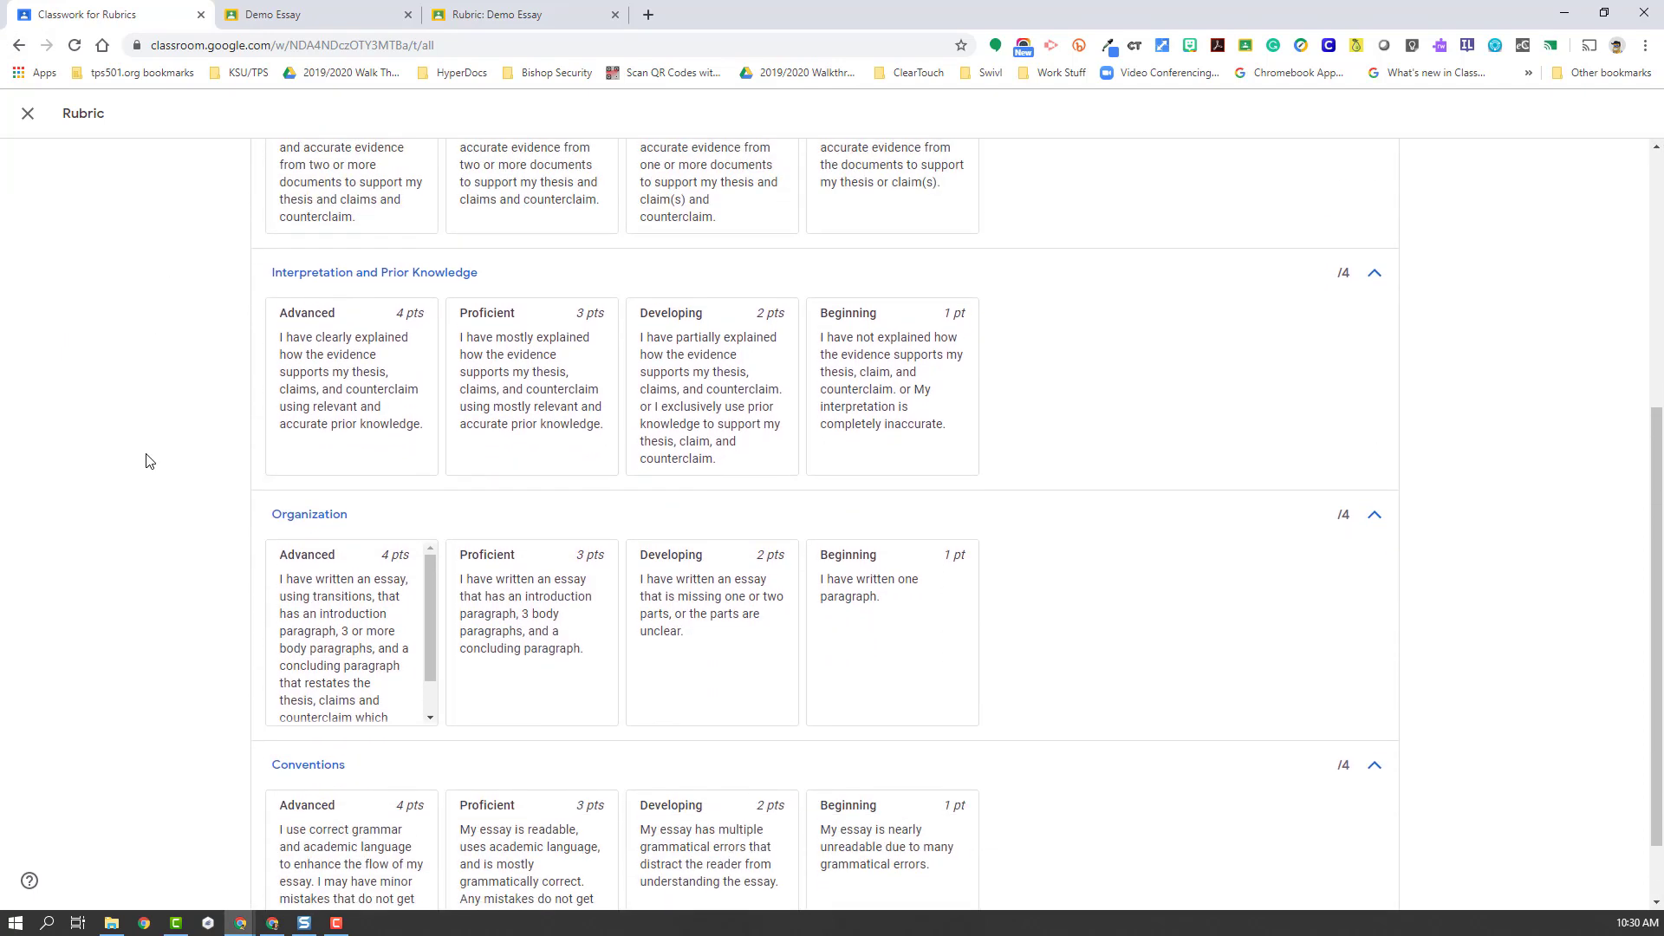
pyautogui.scroll(-1, 146, 461)
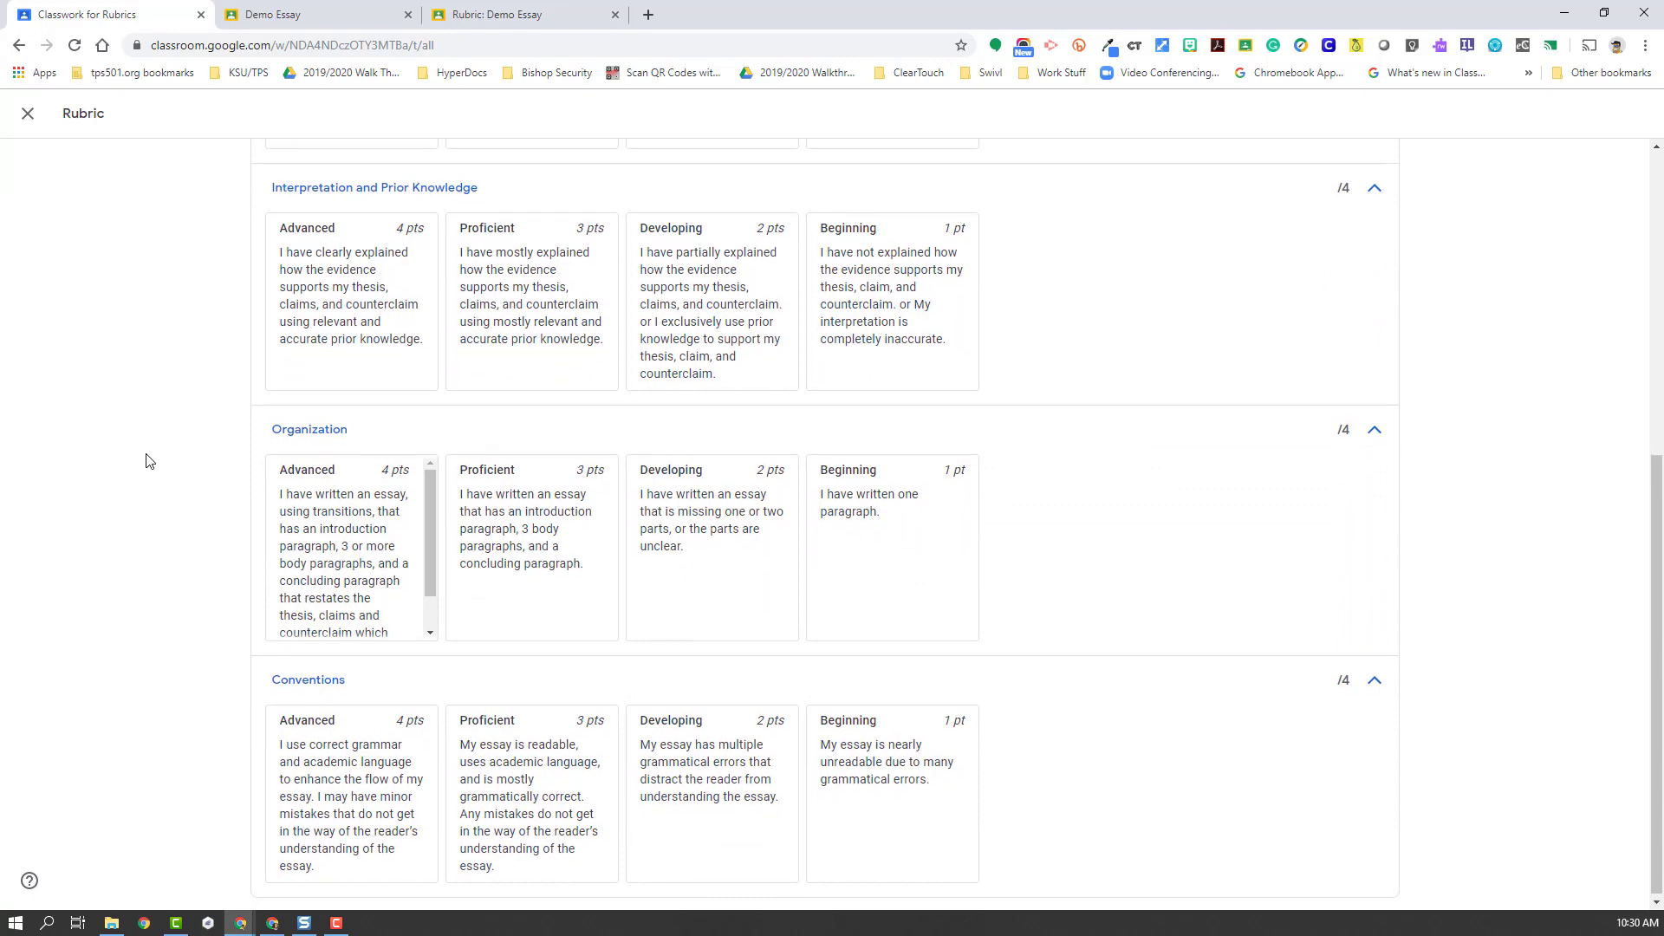
pyautogui.scroll(6, 145, 460)
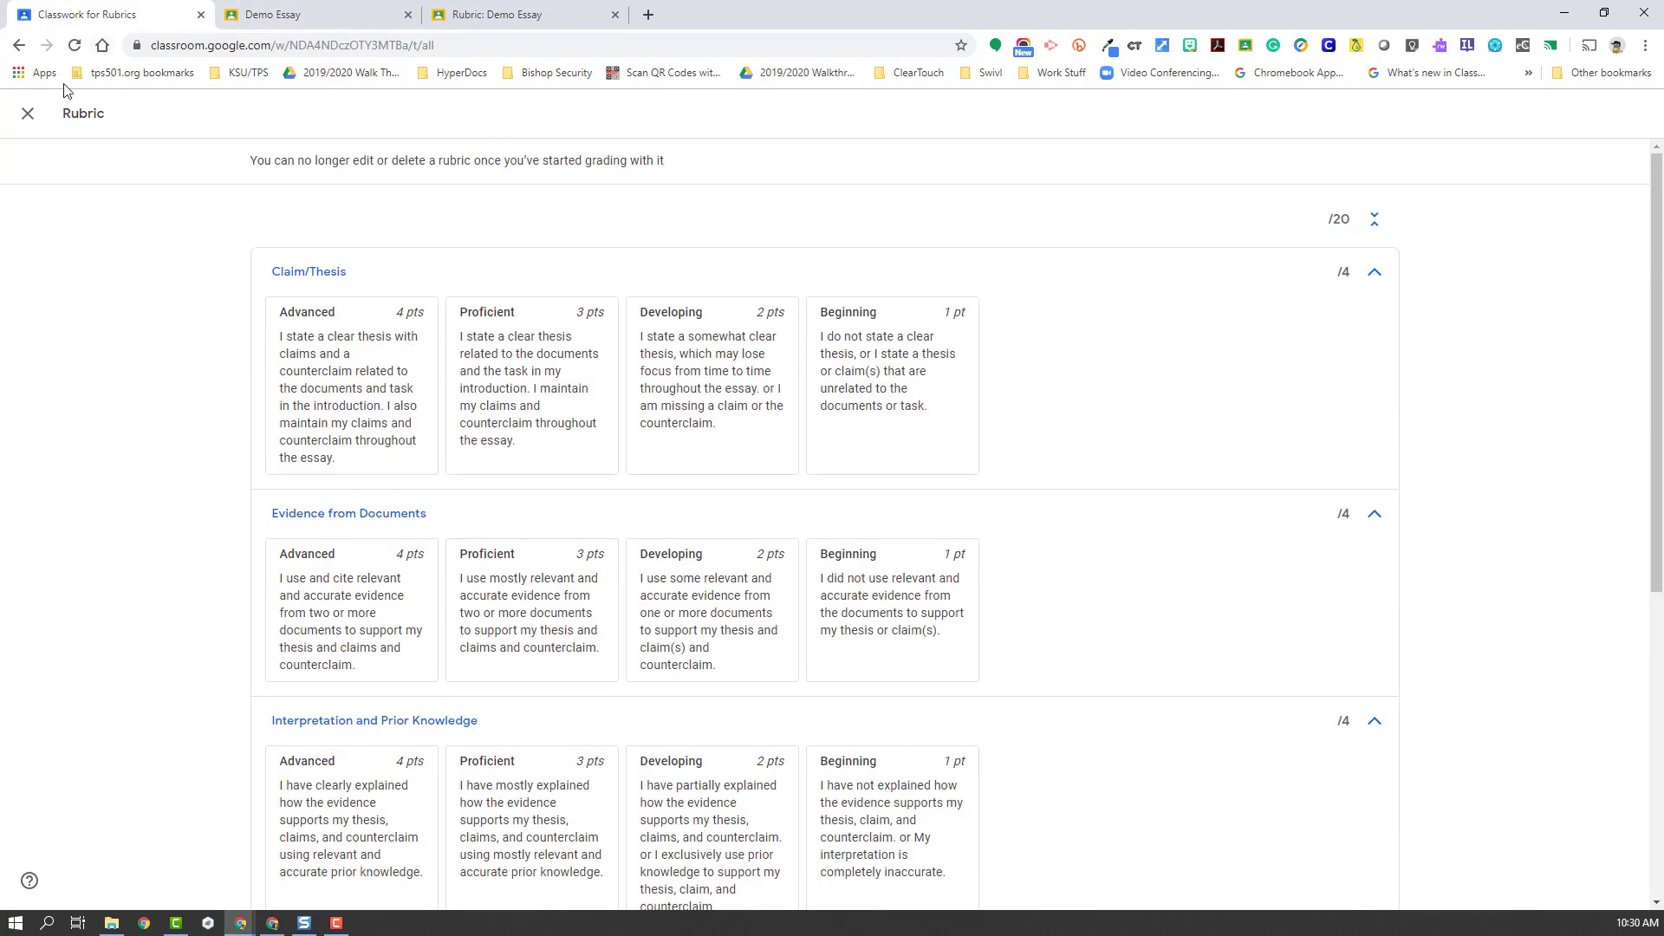
pyautogui.click(26, 116)
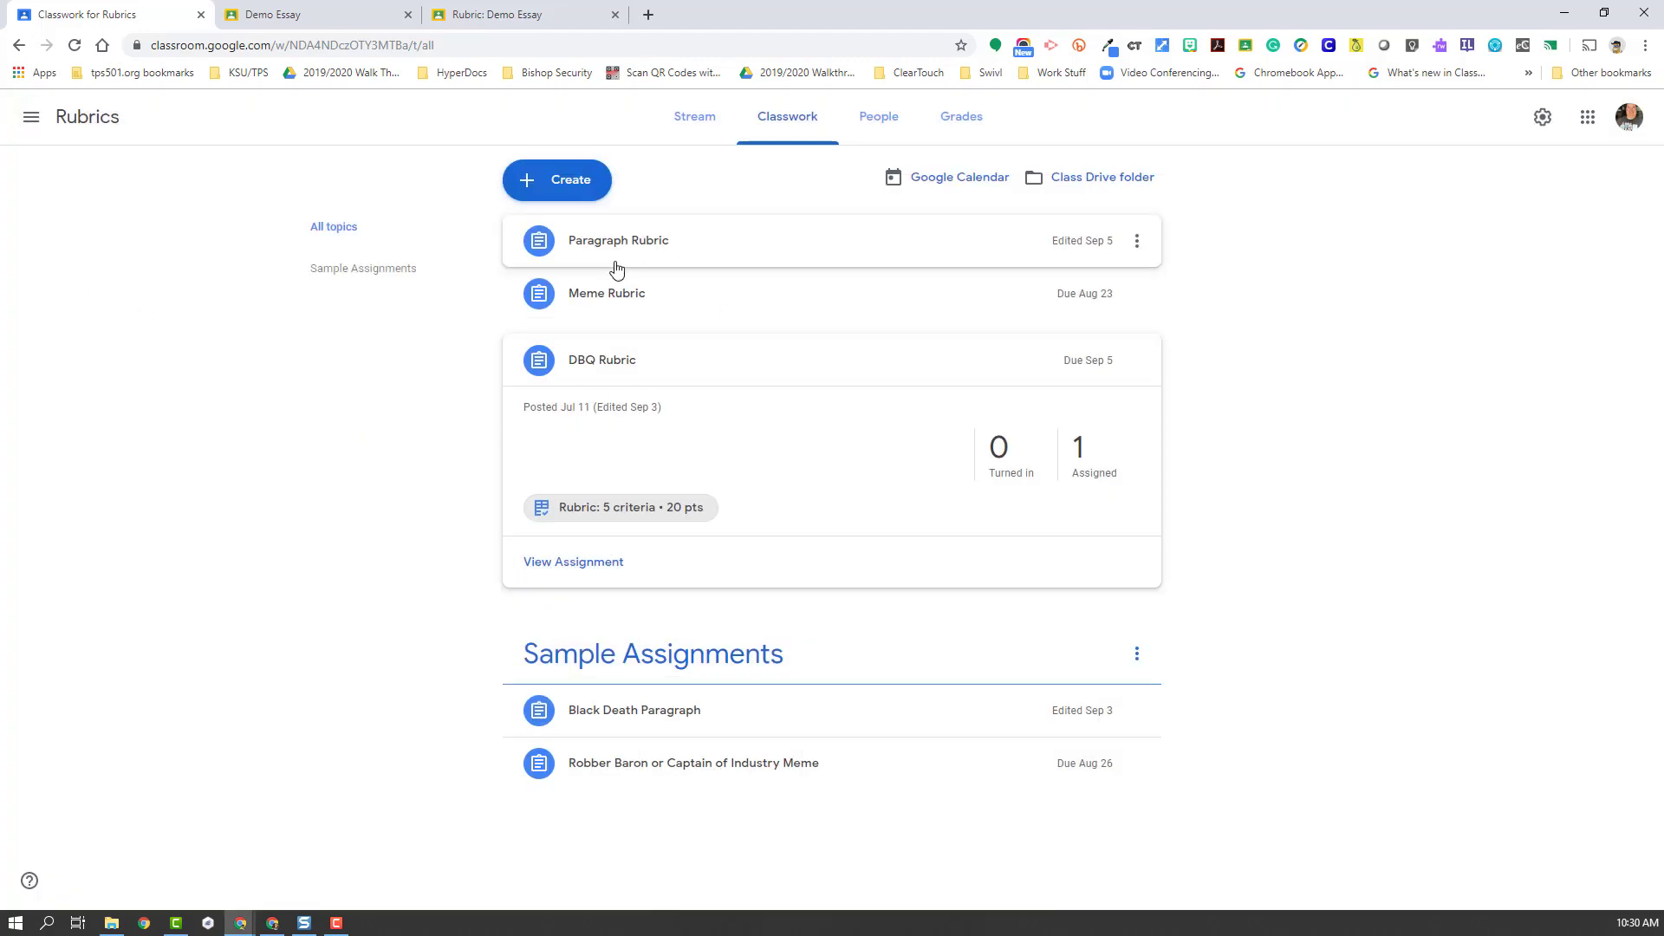
# Return to the Demo 2 class and open its Classwork page.
pyautogui.click(31, 118)
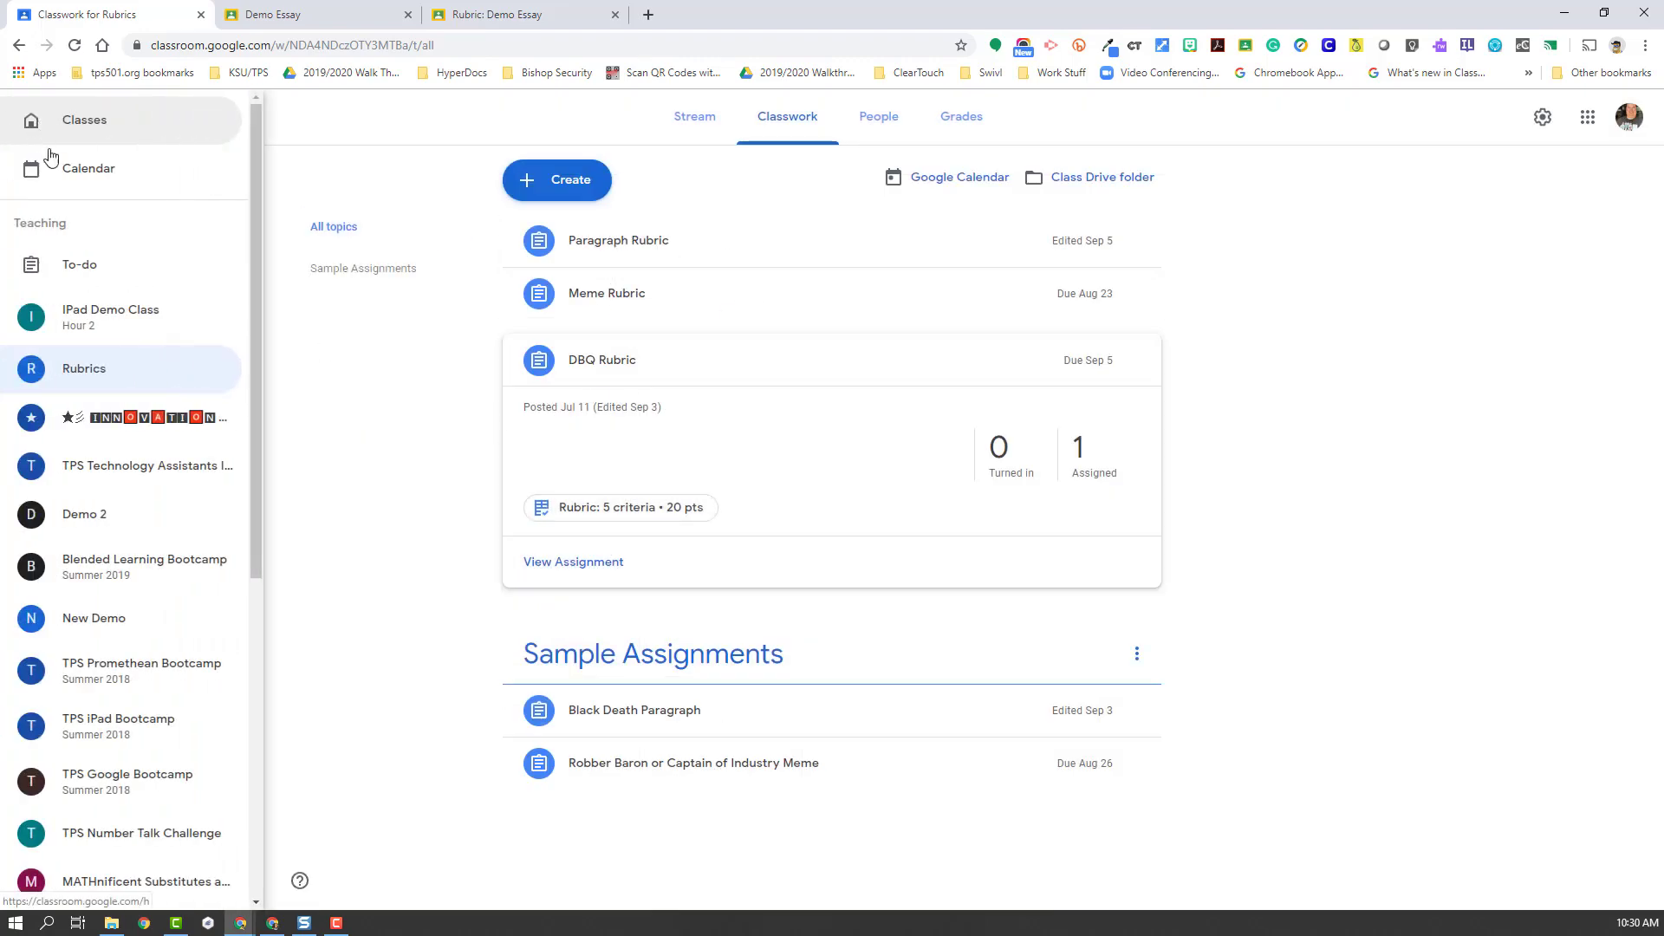
pyautogui.click(84, 516)
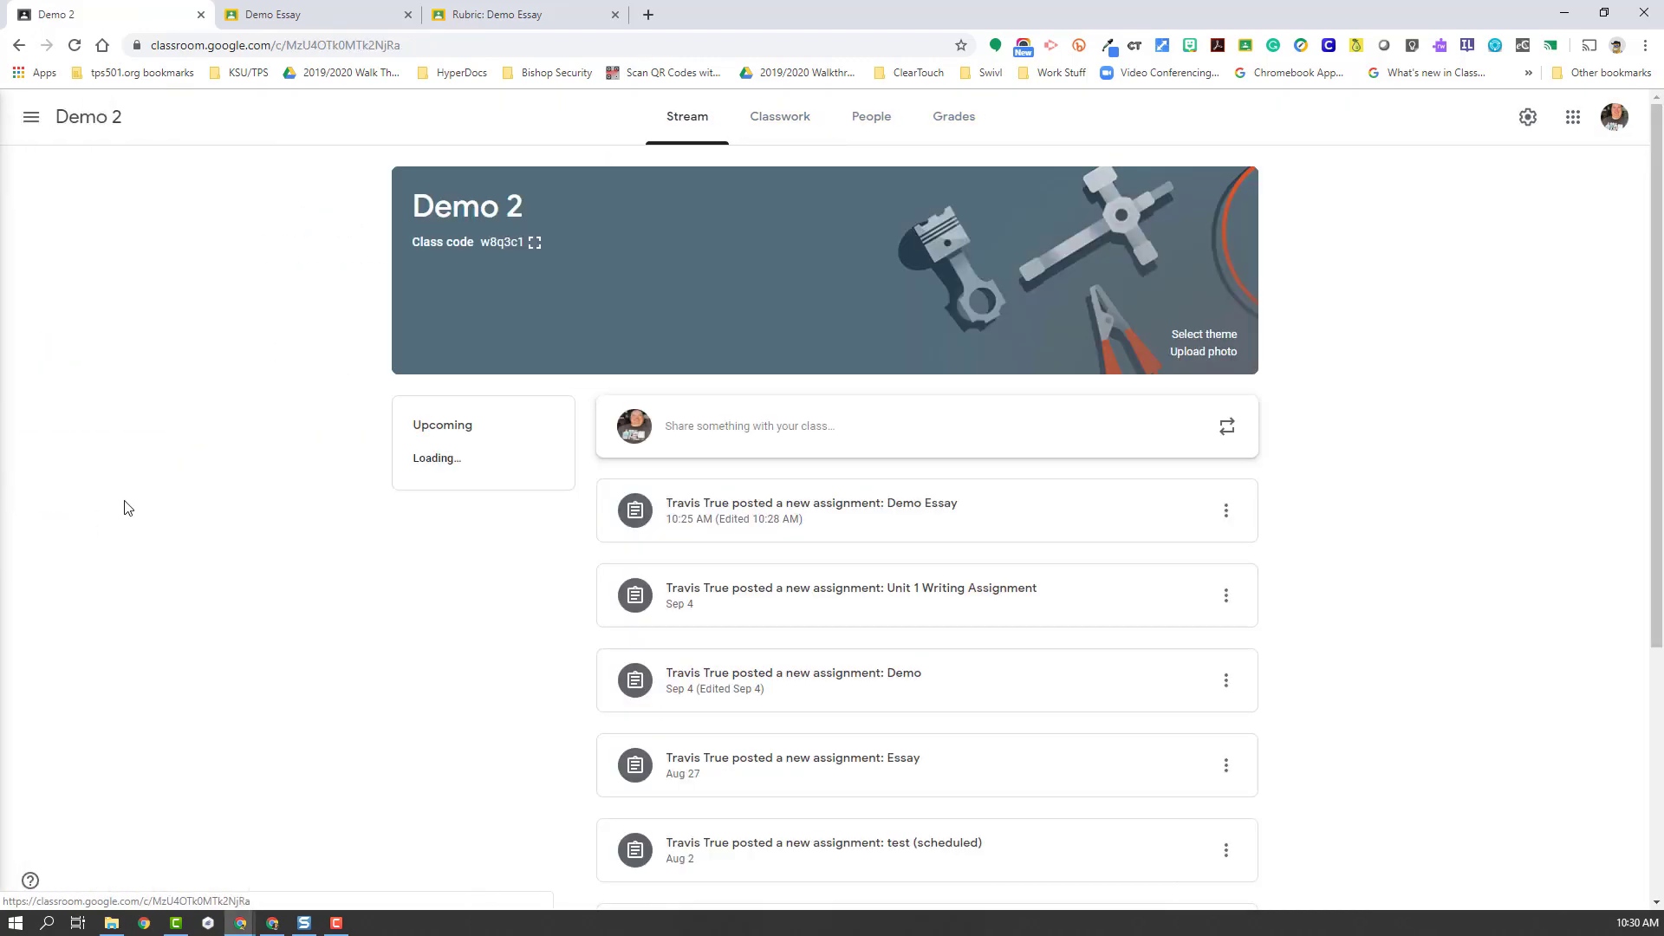
pyautogui.click(796, 126)
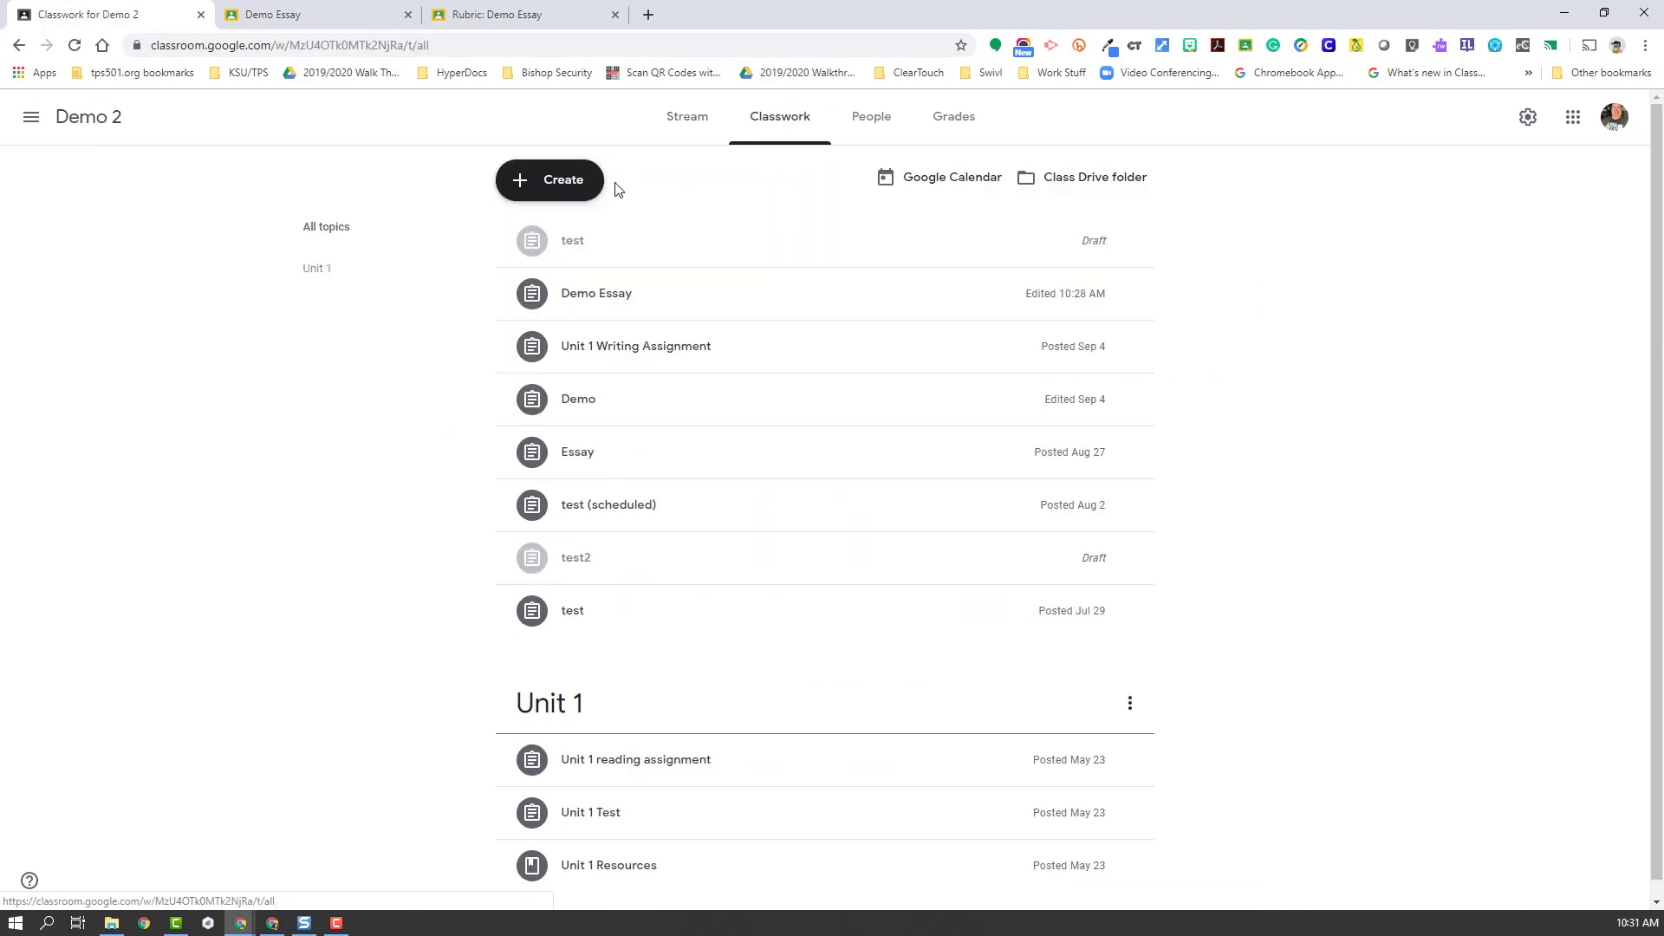
pyautogui.click(567, 192)
pyautogui.click(557, 232)
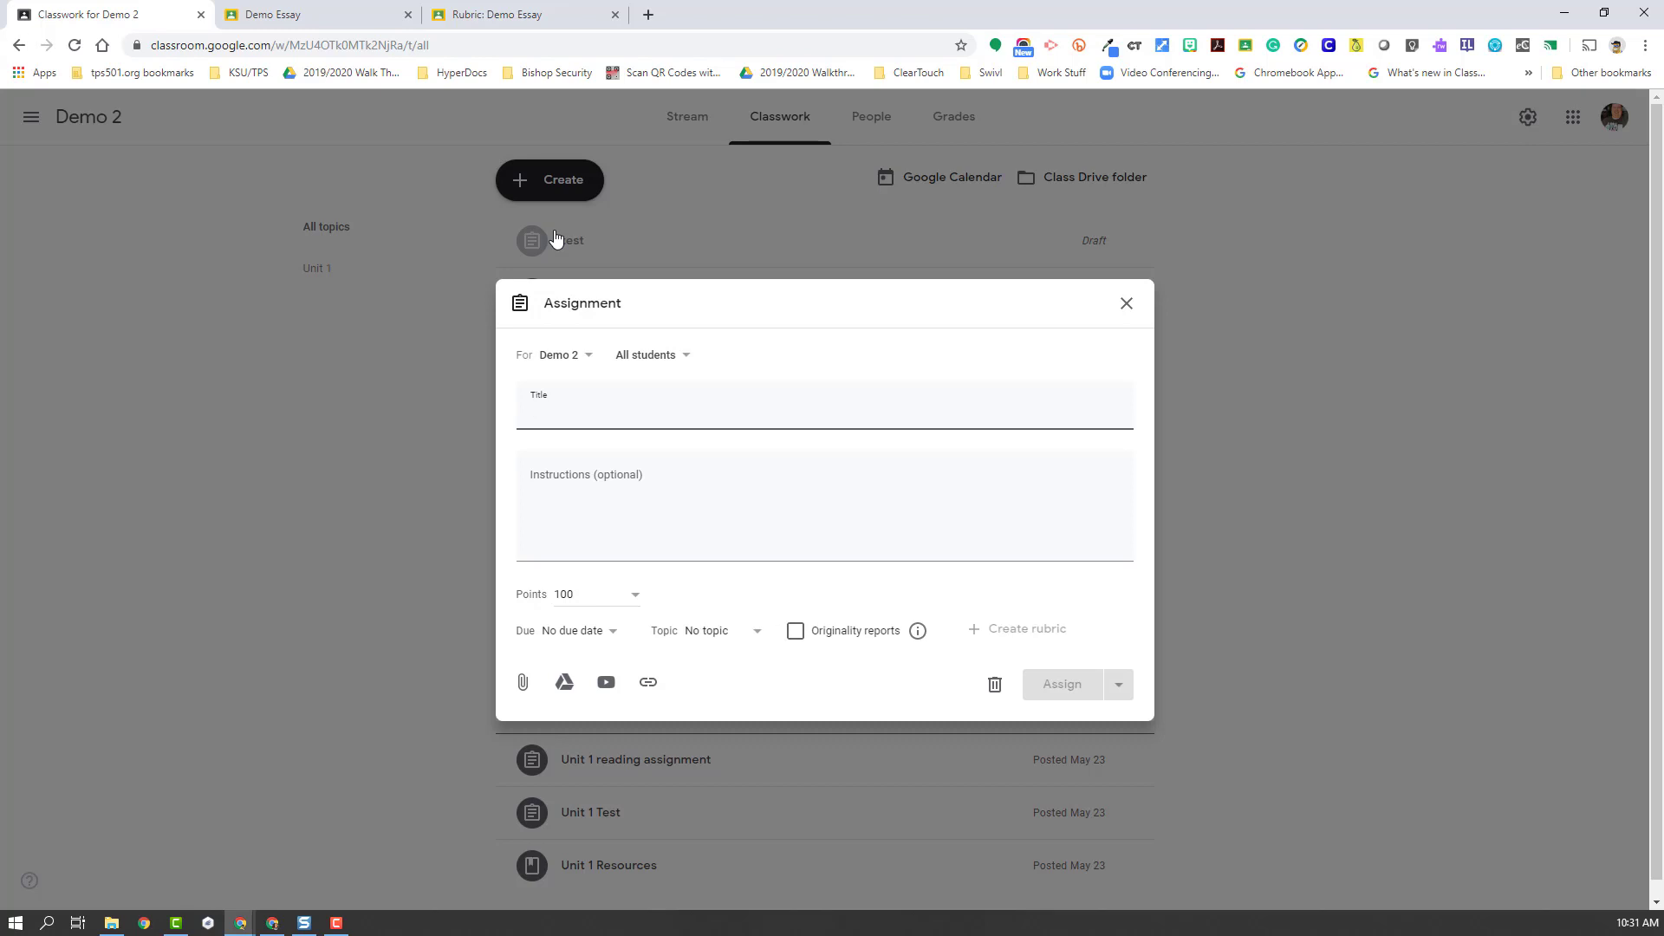
pyautogui.click(994, 684)
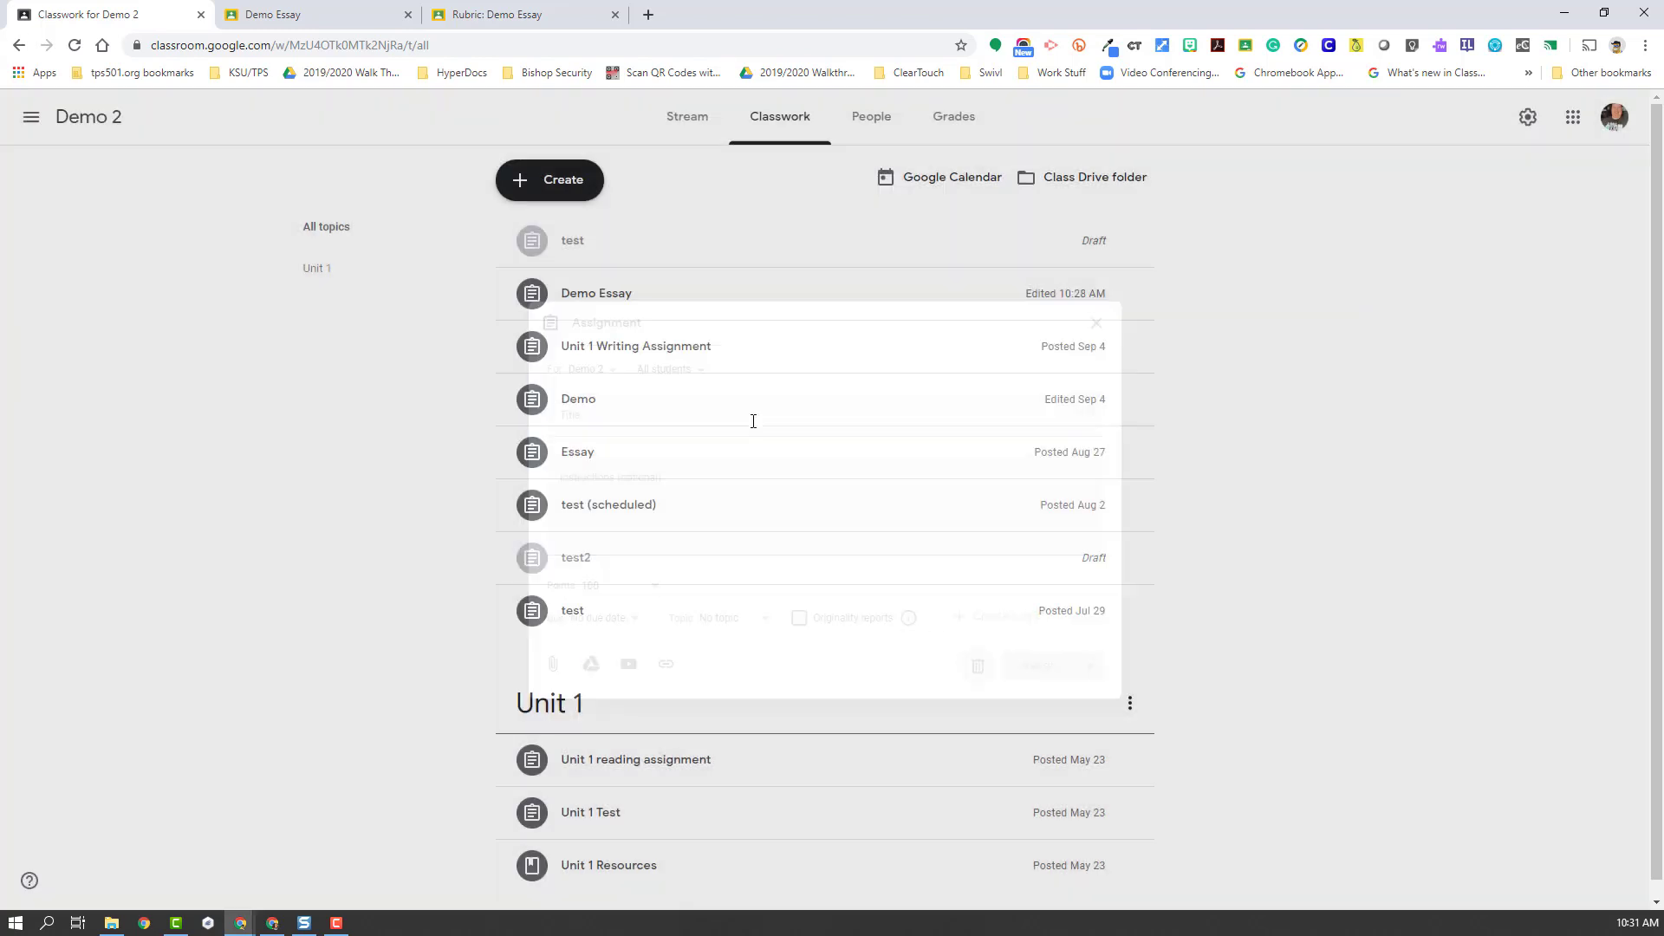
# Reuse the DBQ Rubric post from the Rubrics class as a Demo 2 assignment and retitle it "Unit 1 Writing Assessment".
pyautogui.click(543, 181)
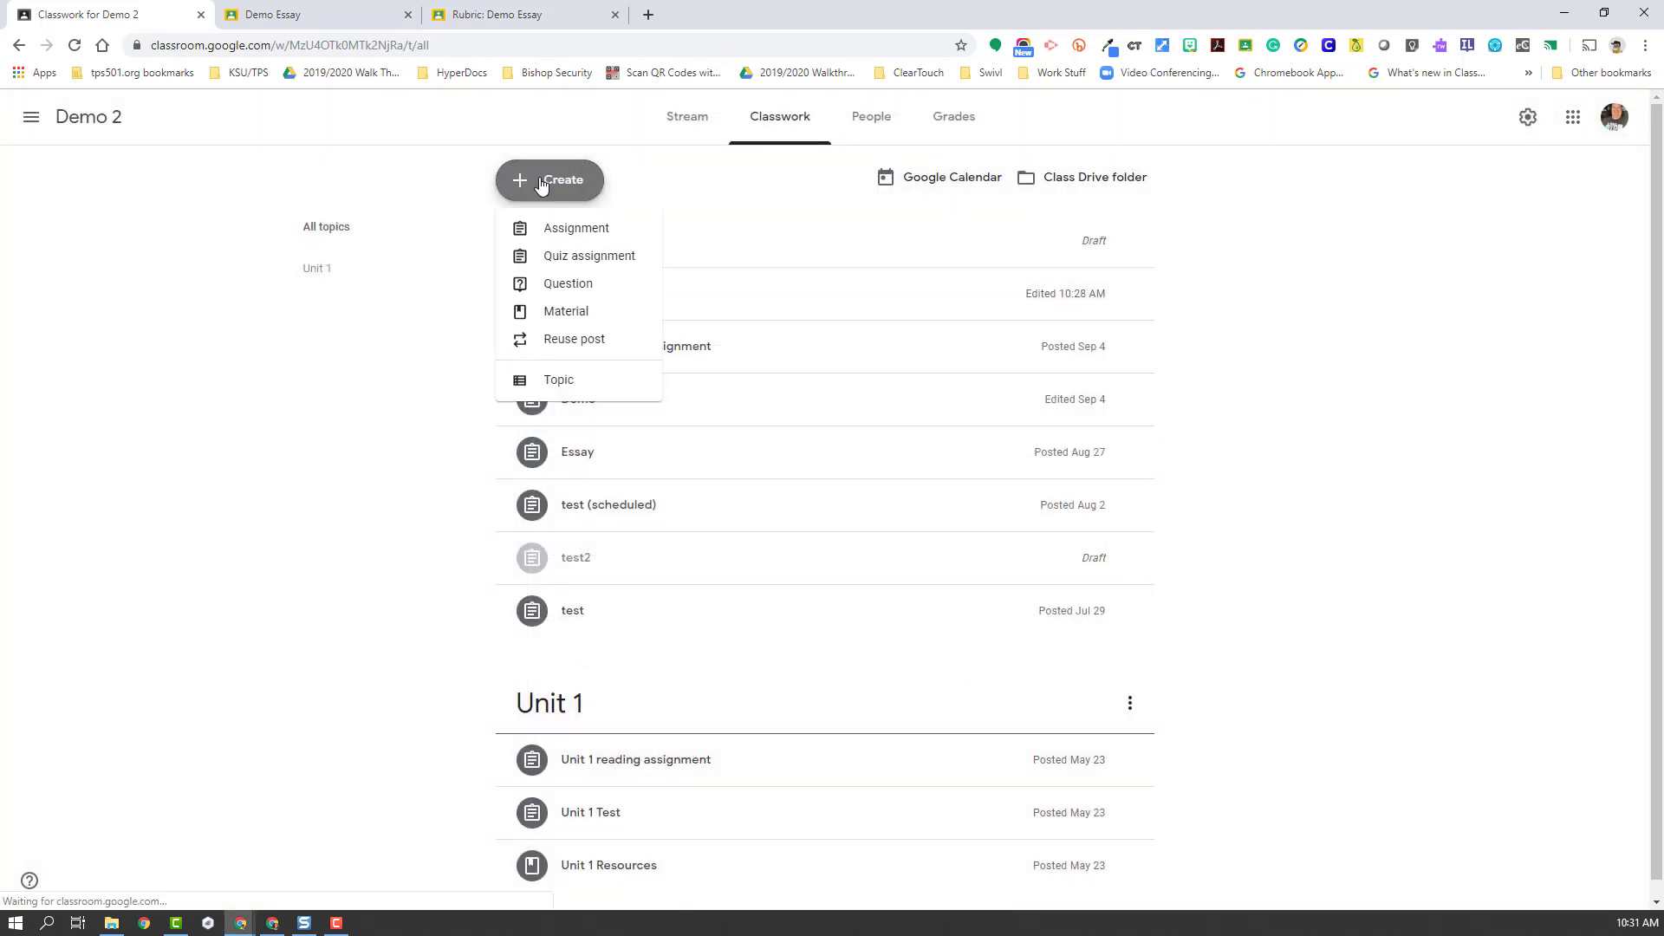
pyautogui.click(543, 343)
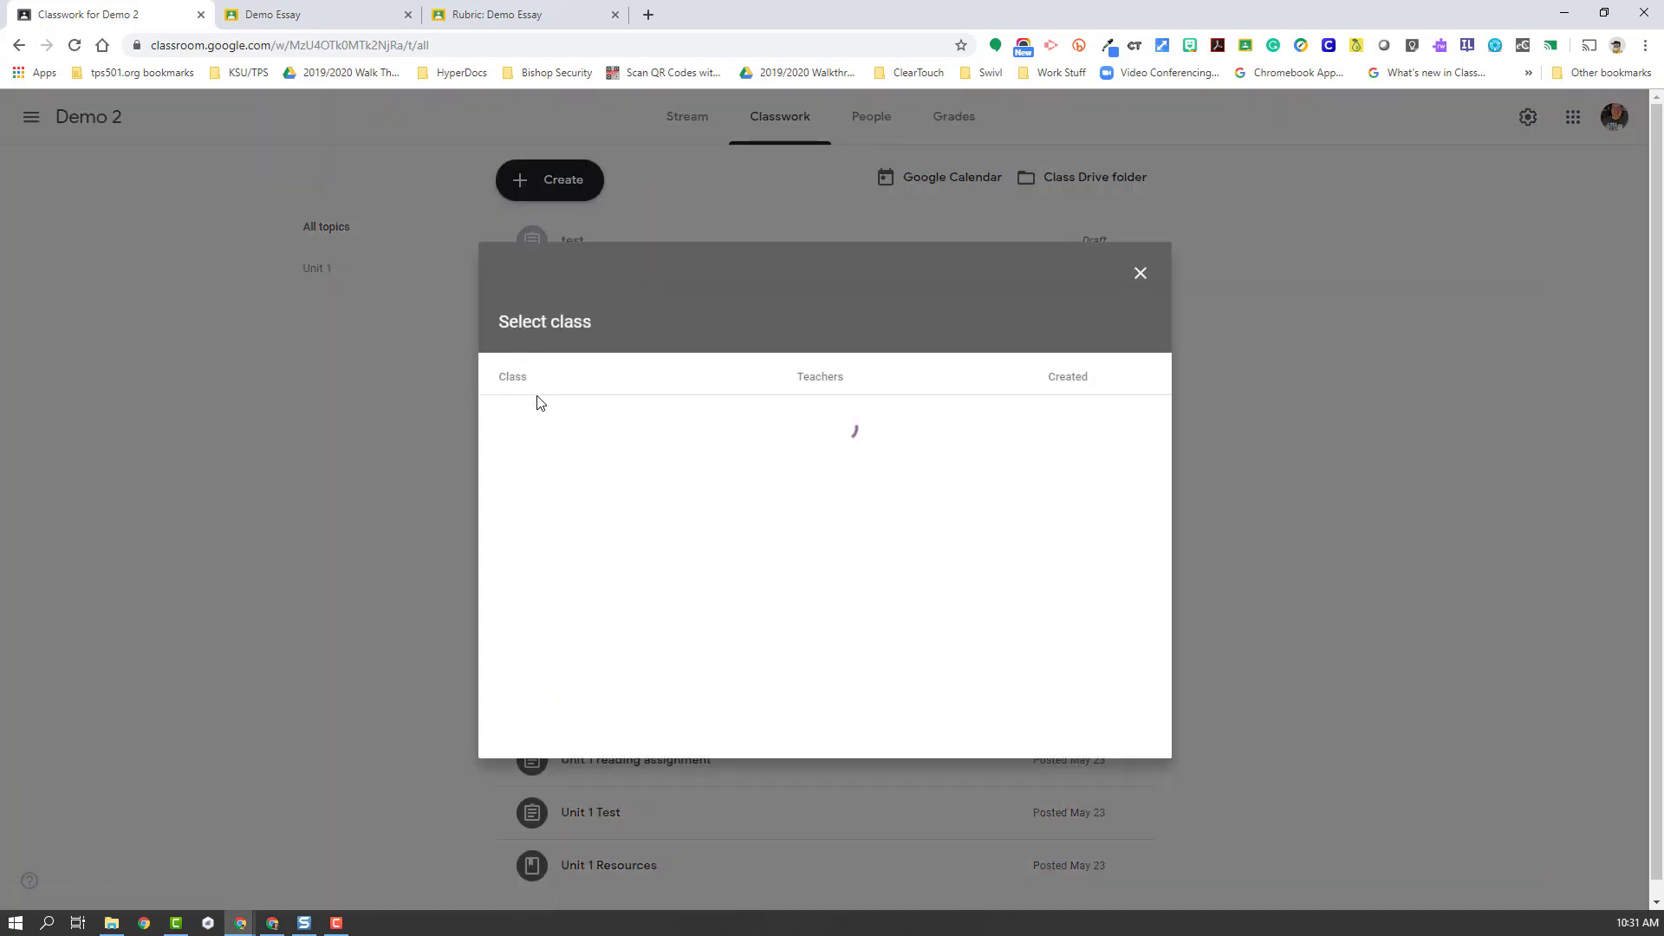
pyautogui.click(541, 400)
pyautogui.click(509, 274)
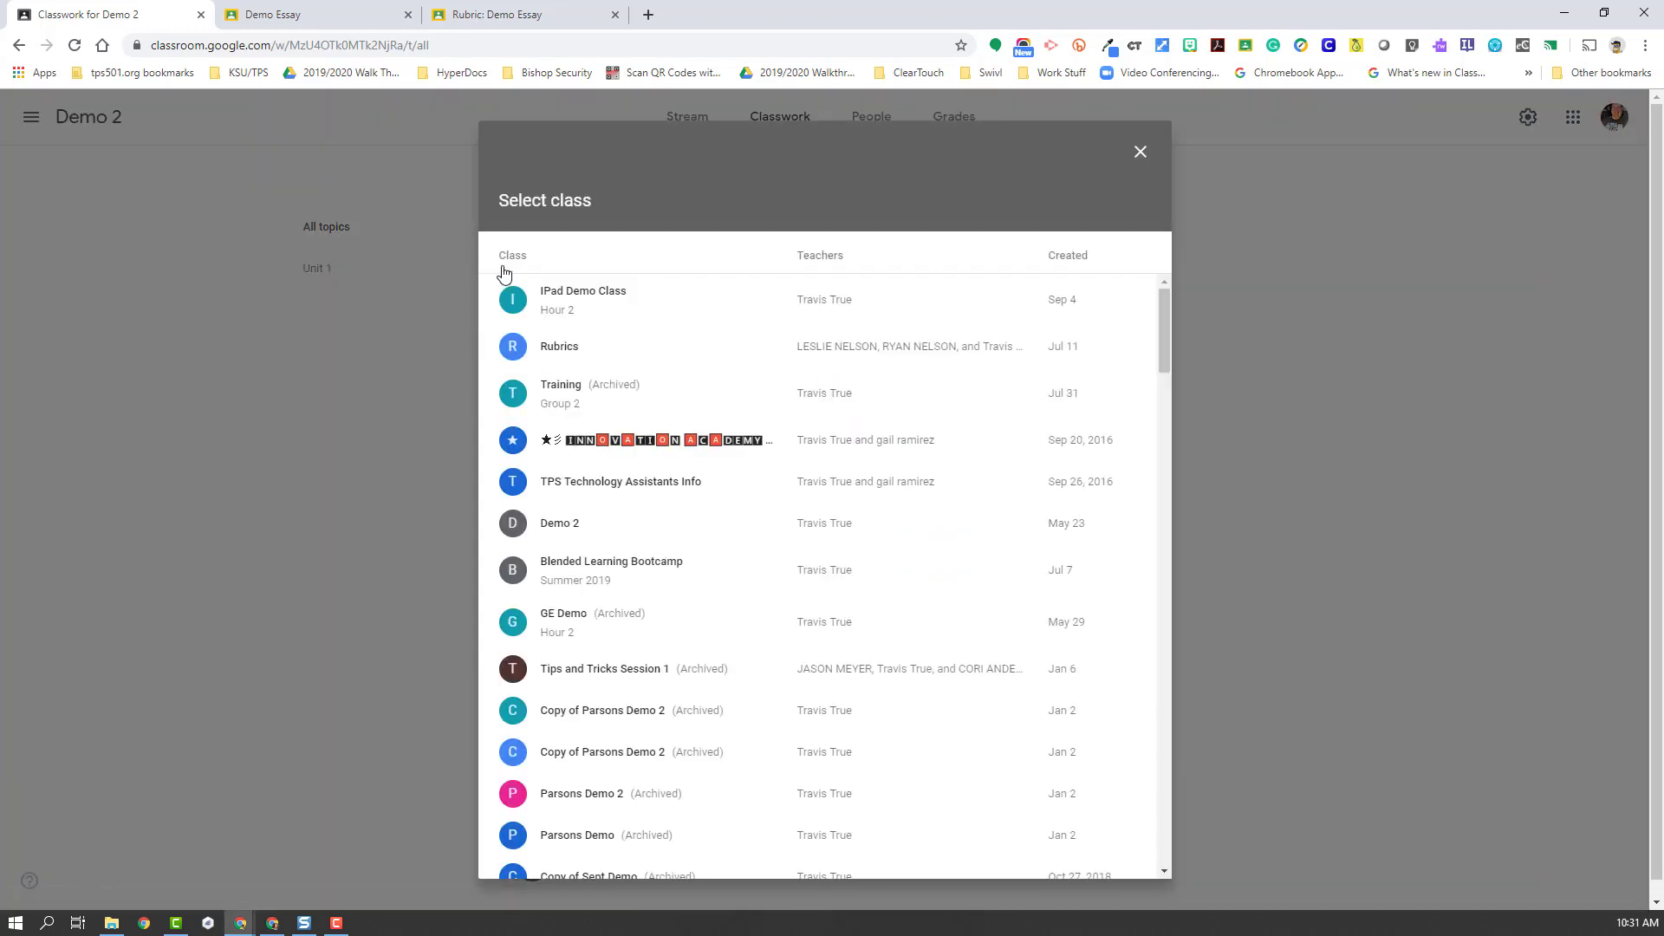
pyautogui.click(559, 350)
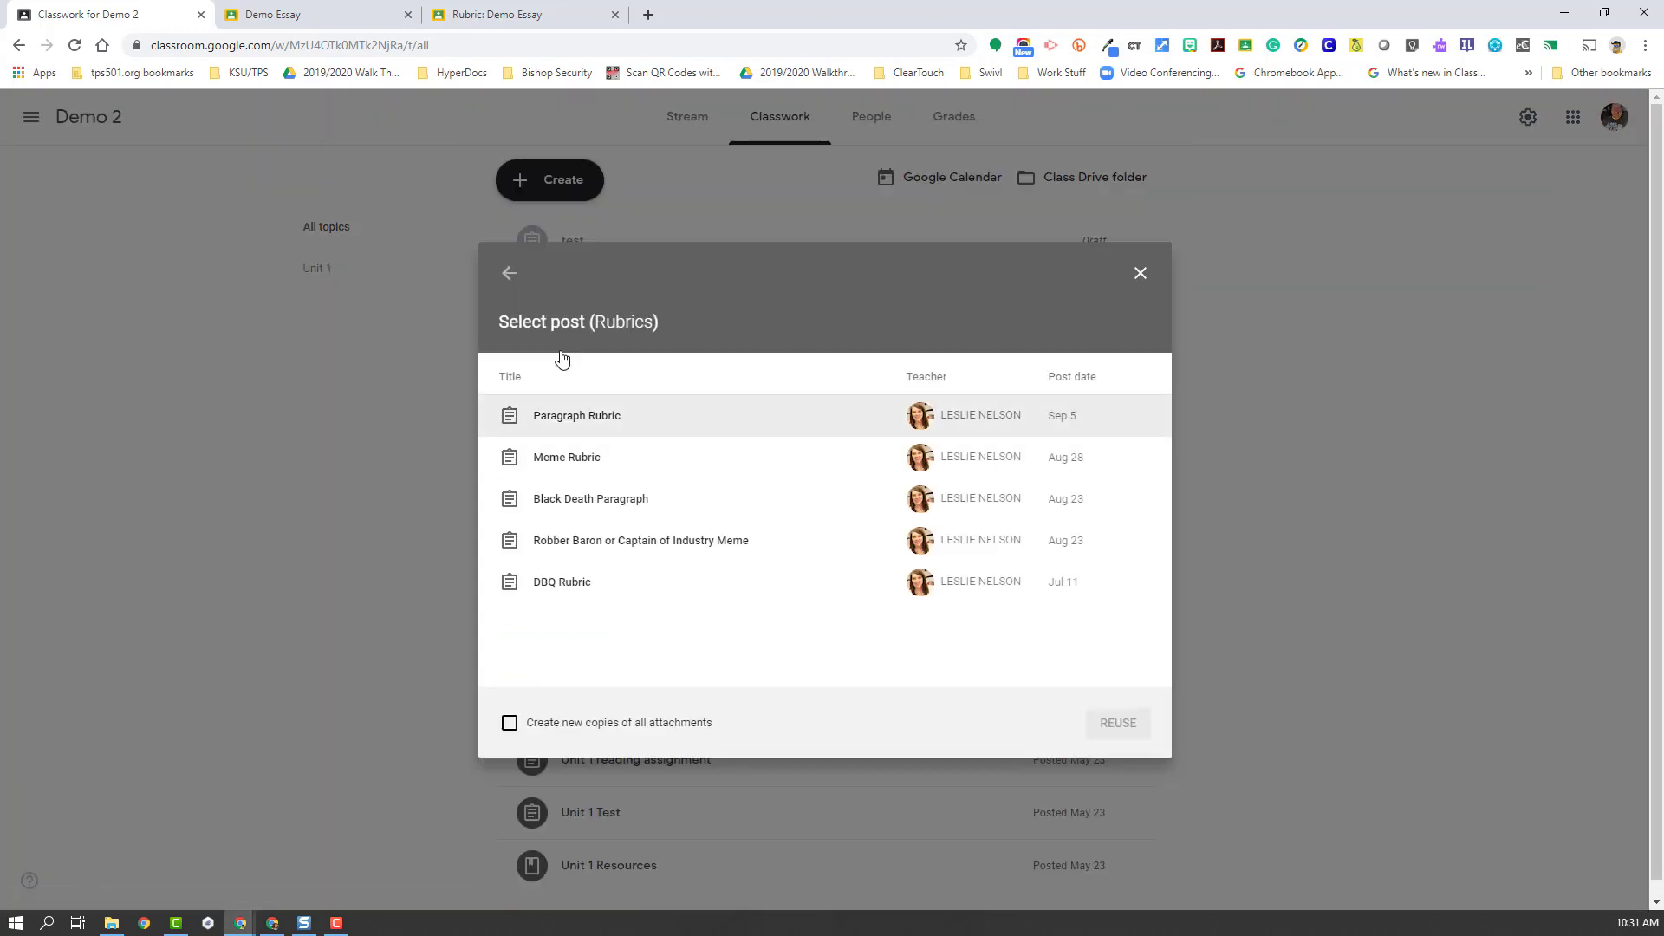
pyautogui.click(570, 585)
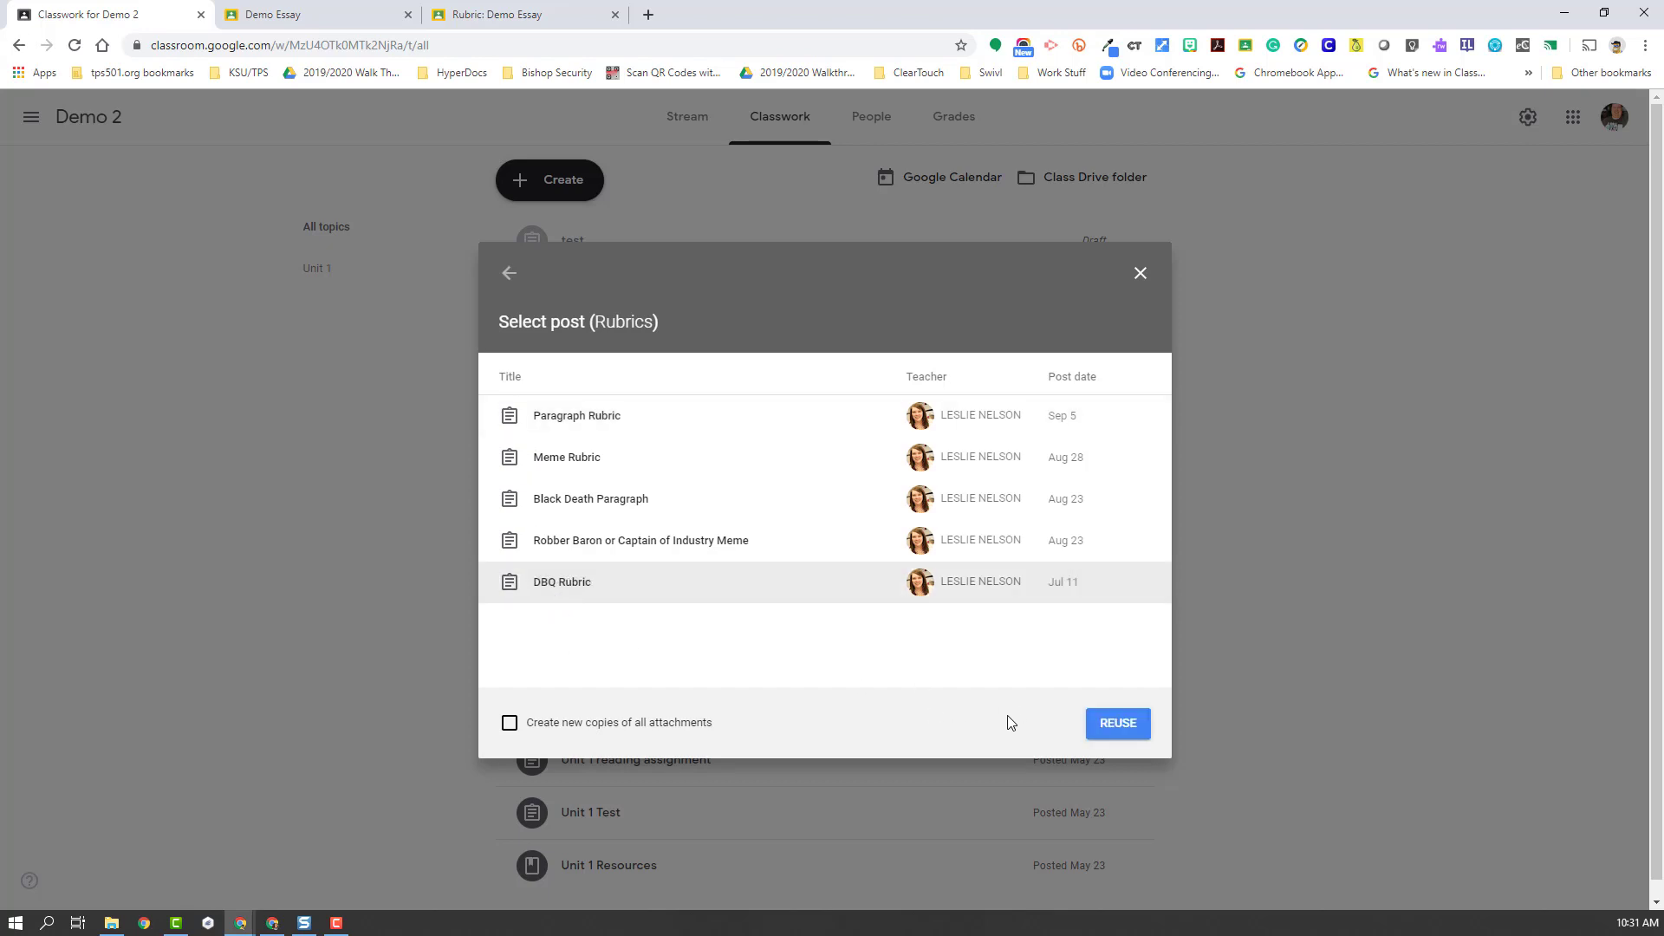
pyautogui.click(1116, 739)
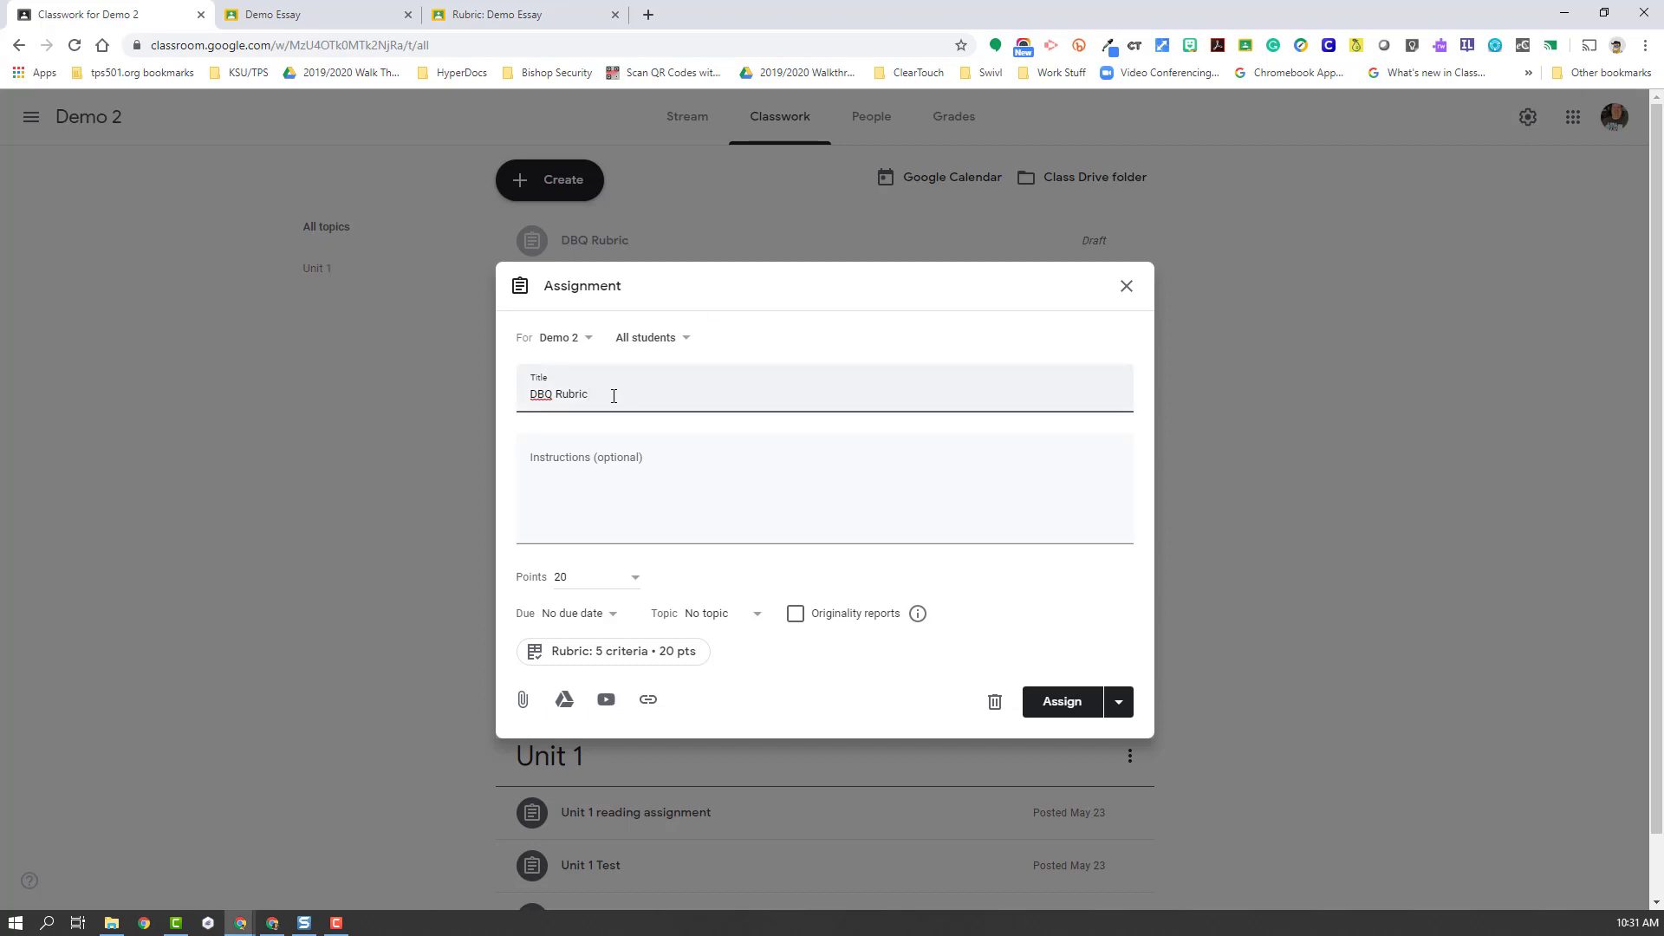
pyautogui.moveTo(613, 396); pyautogui.dragTo(509, 405)
pyautogui.write('Unit 1 Writing Assessment')
# Check the criteria of the rubric attached to Unit 1 Writing Assessment and assign it to all students in Demo 2.
pyautogui.click(602, 661)
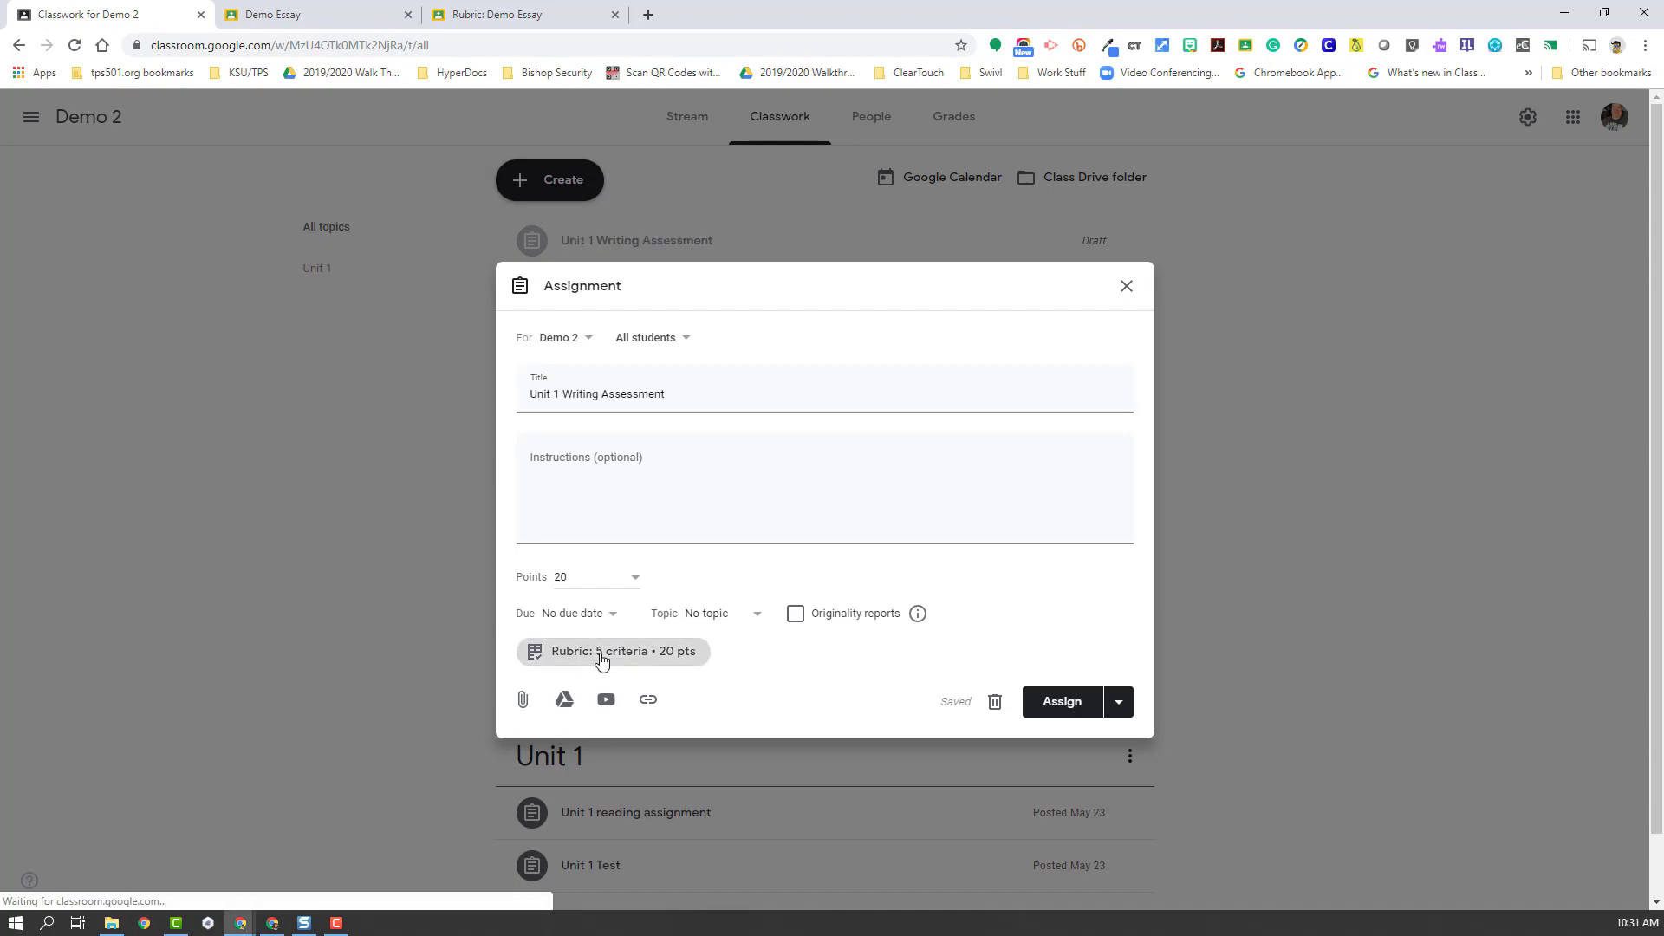
pyautogui.scroll(-6, 576, 616)
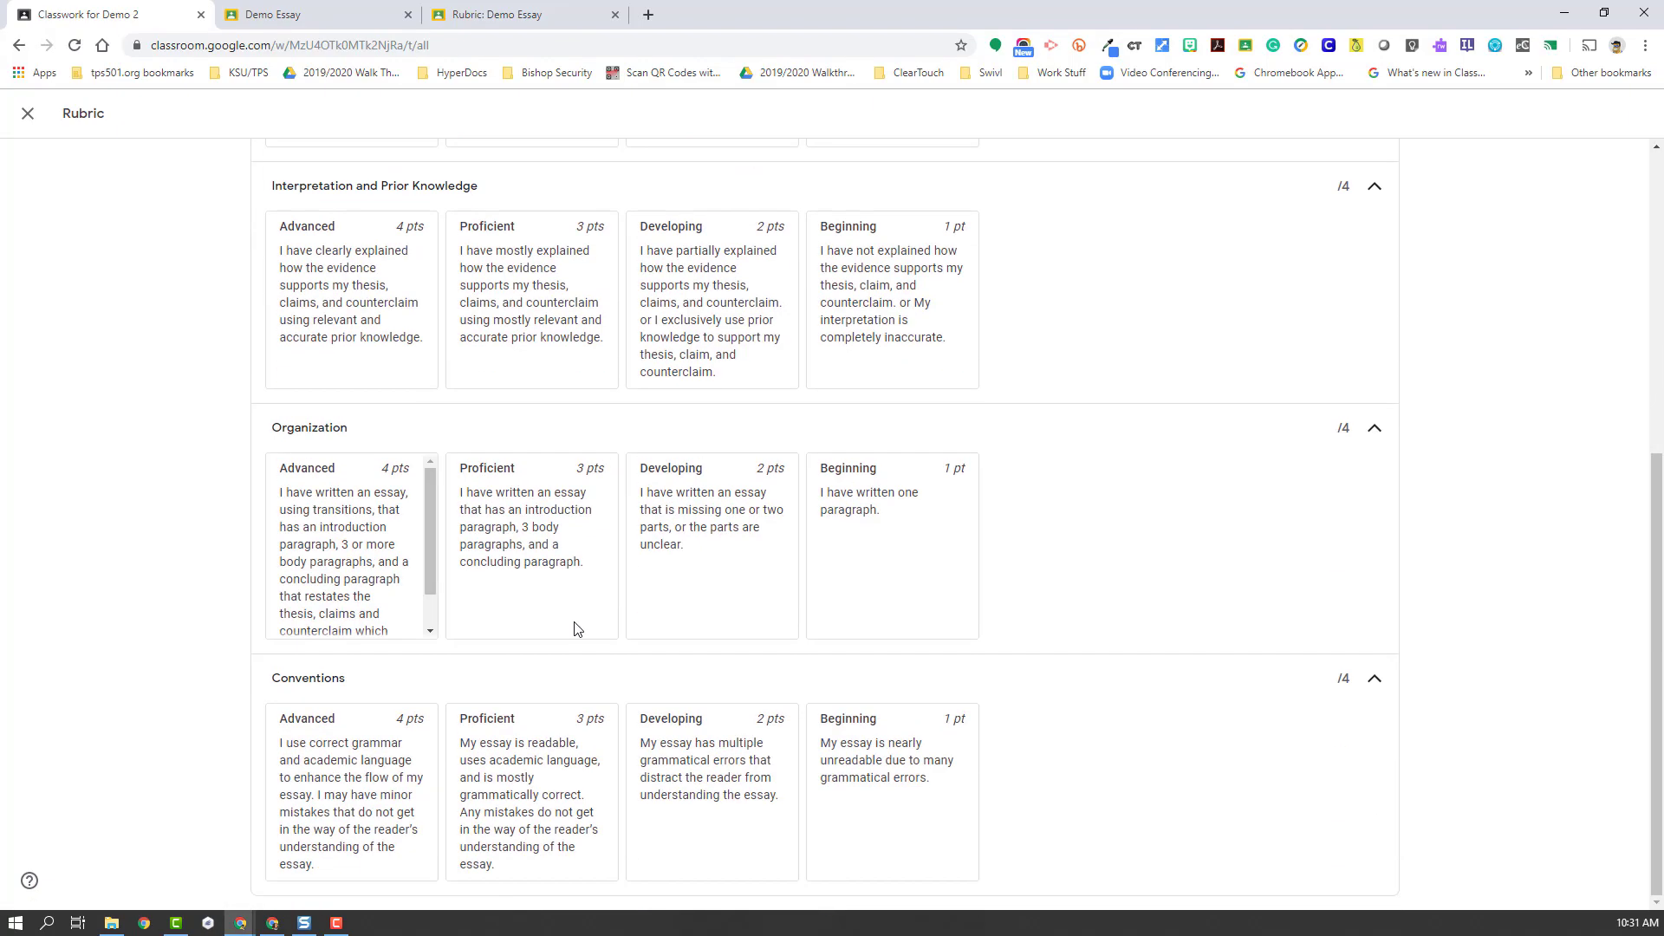
pyautogui.scroll(6, 577, 628)
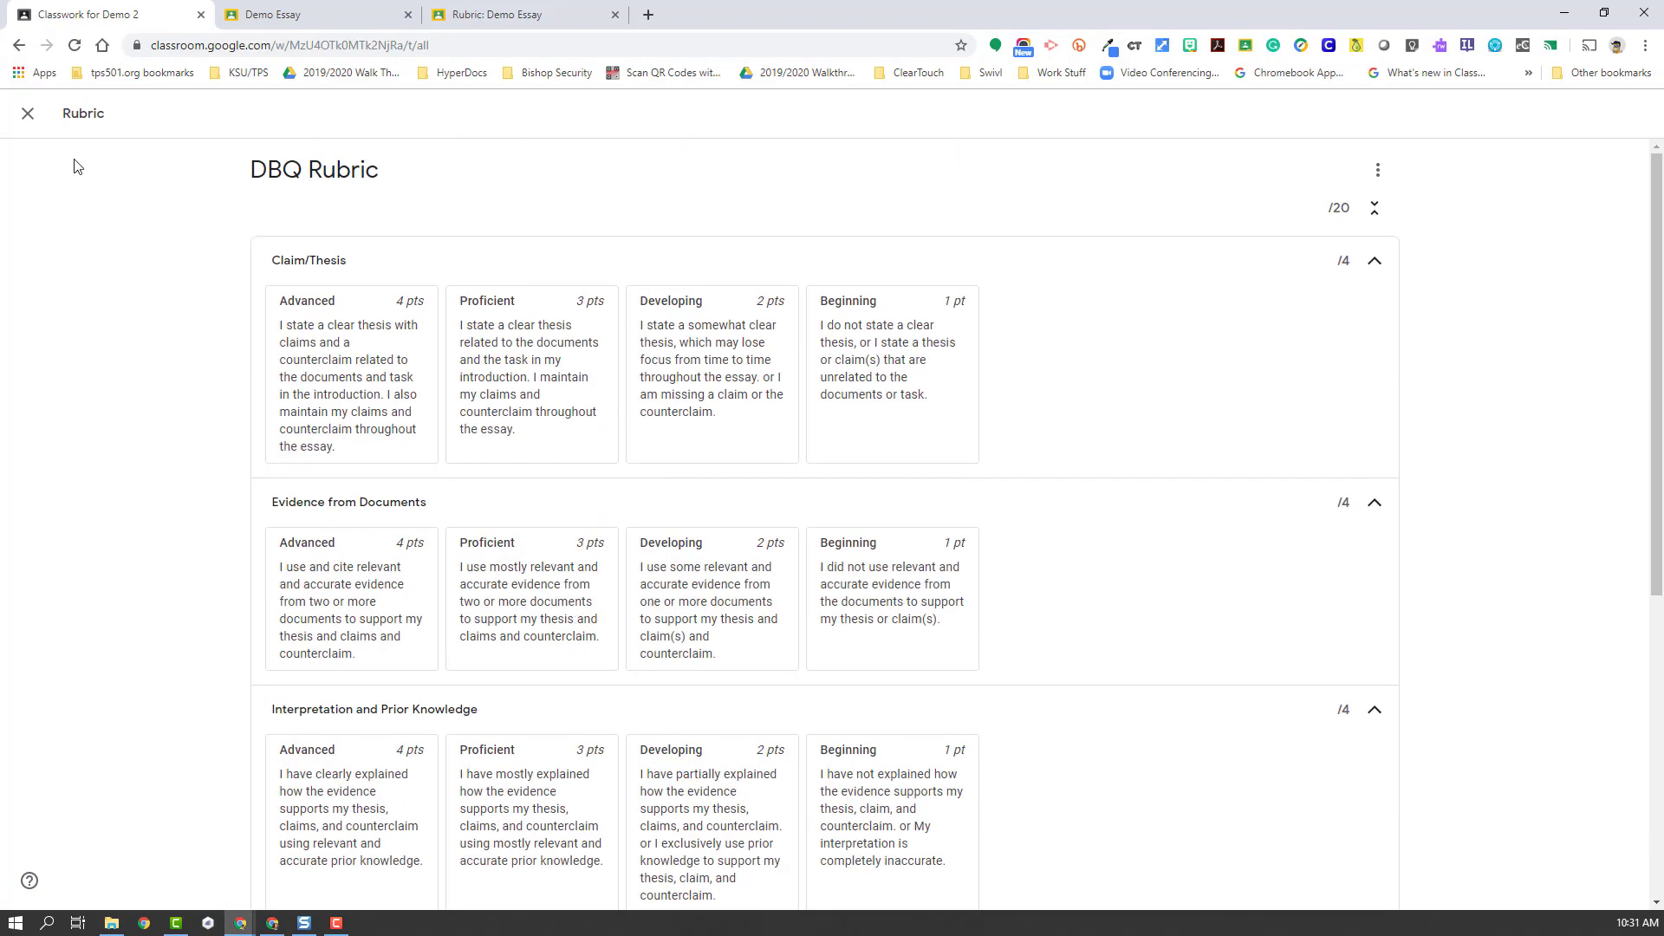
pyautogui.click(28, 114)
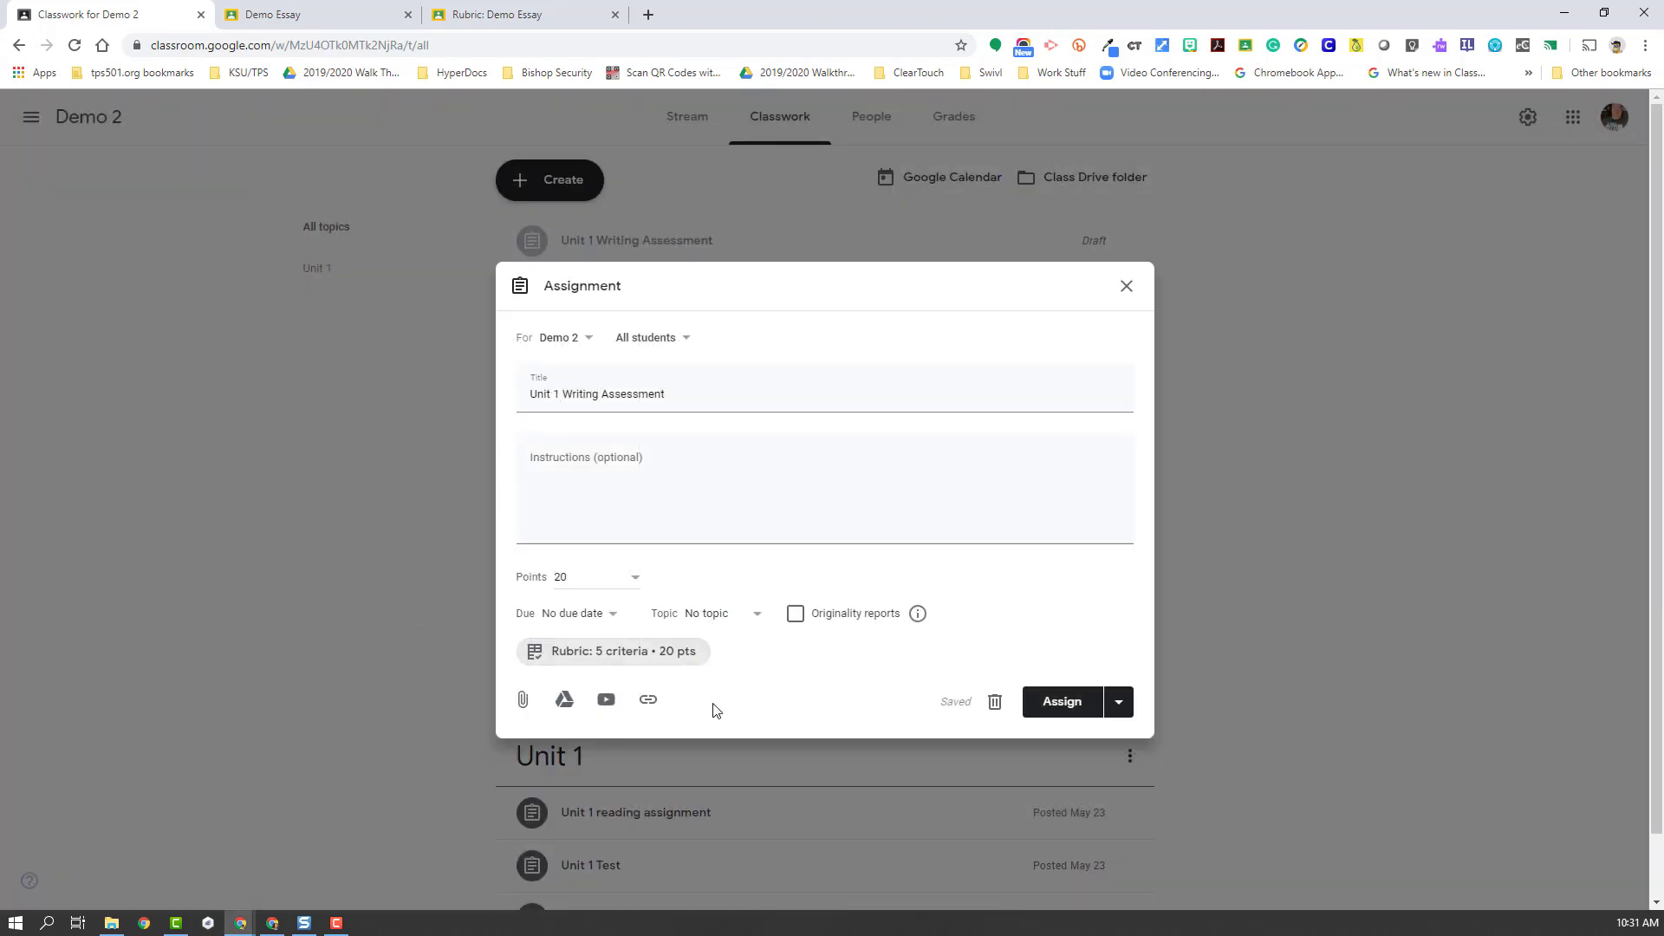
pyautogui.click(1062, 706)
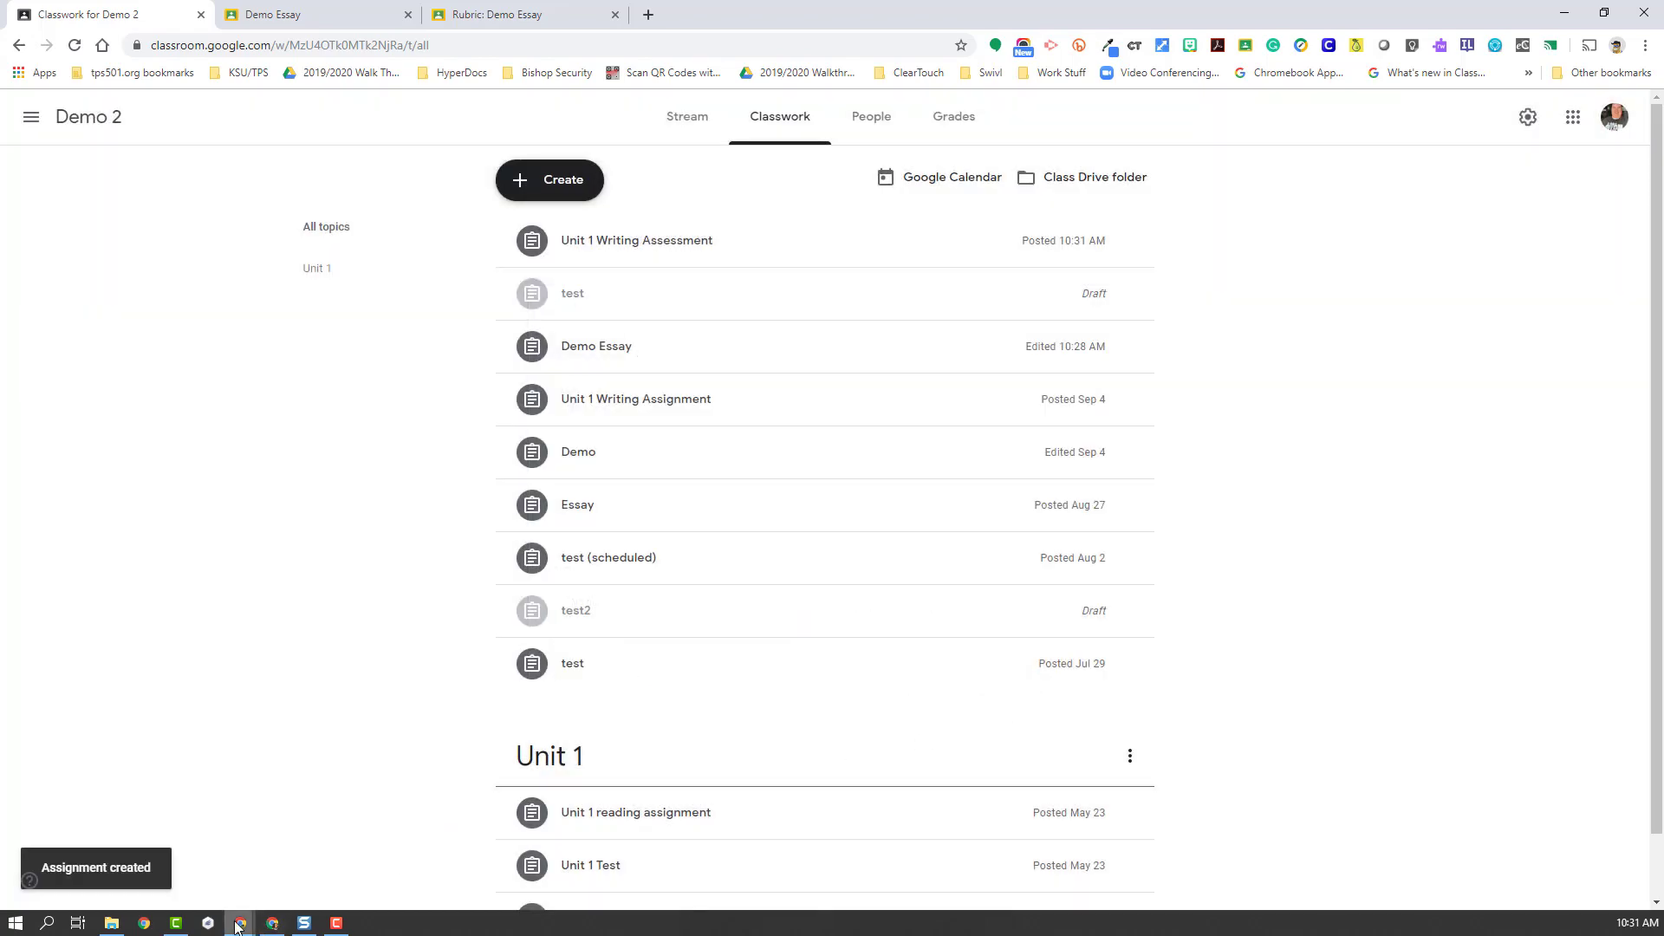
# Switch to the student's Classroom window, refresh the Demo 2 Classwork page, and open the Unit 1 Writing Assessment's full assignment page.
pyautogui.moveTo(240, 926)
pyautogui.click(632, 835)
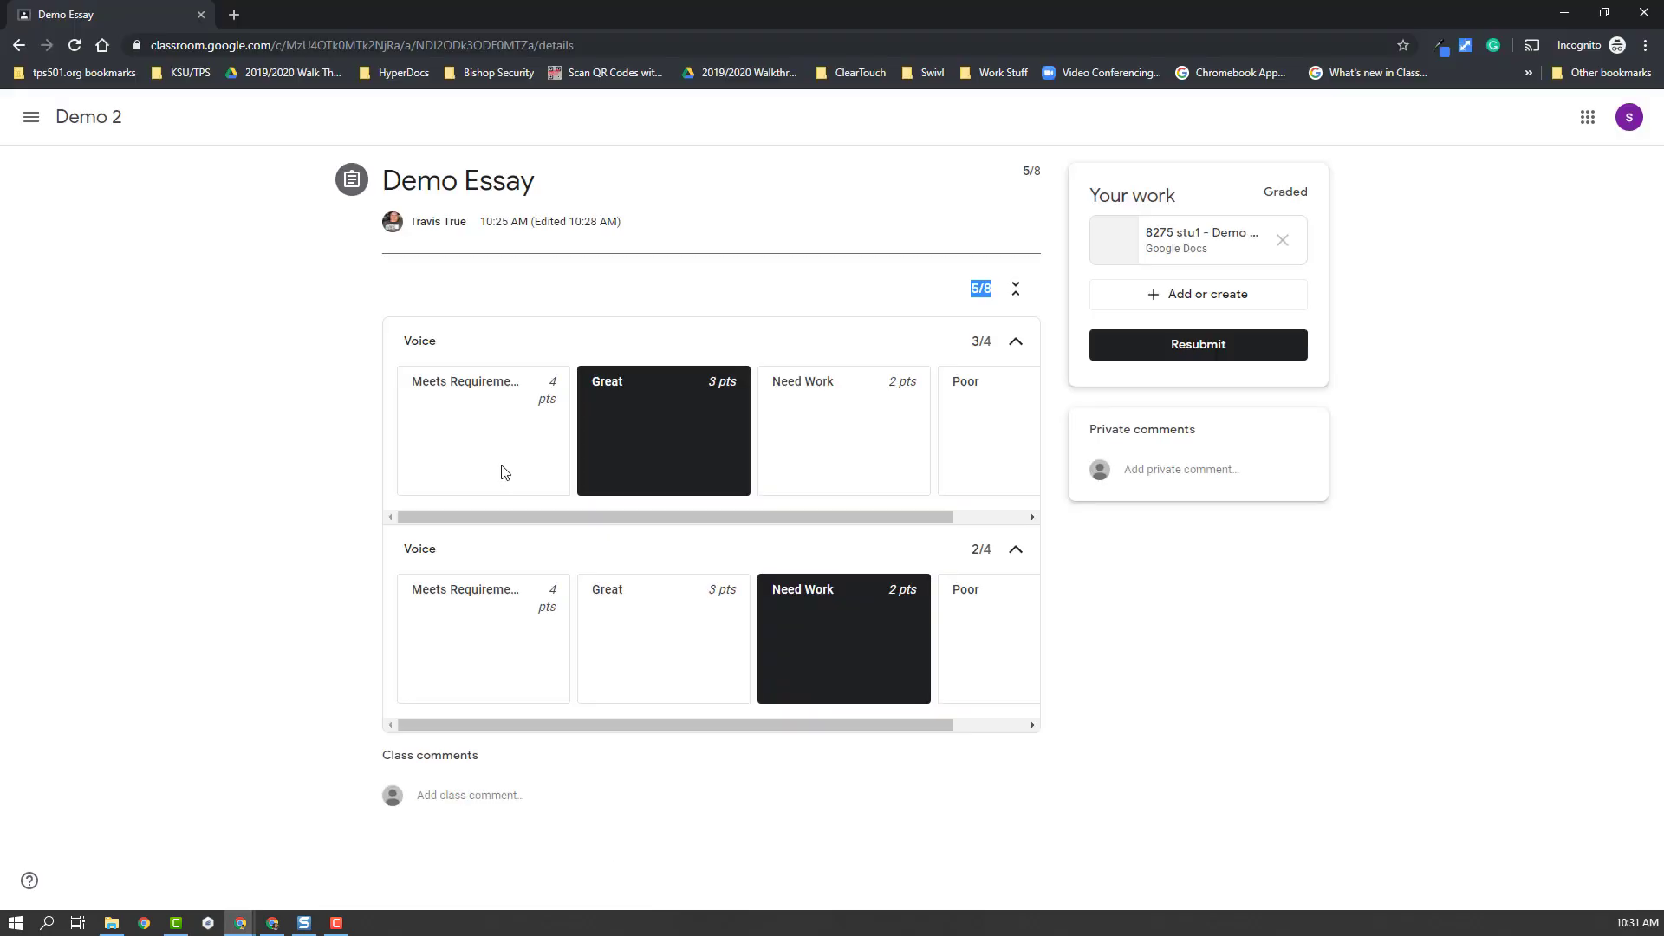
pyautogui.click(87, 121)
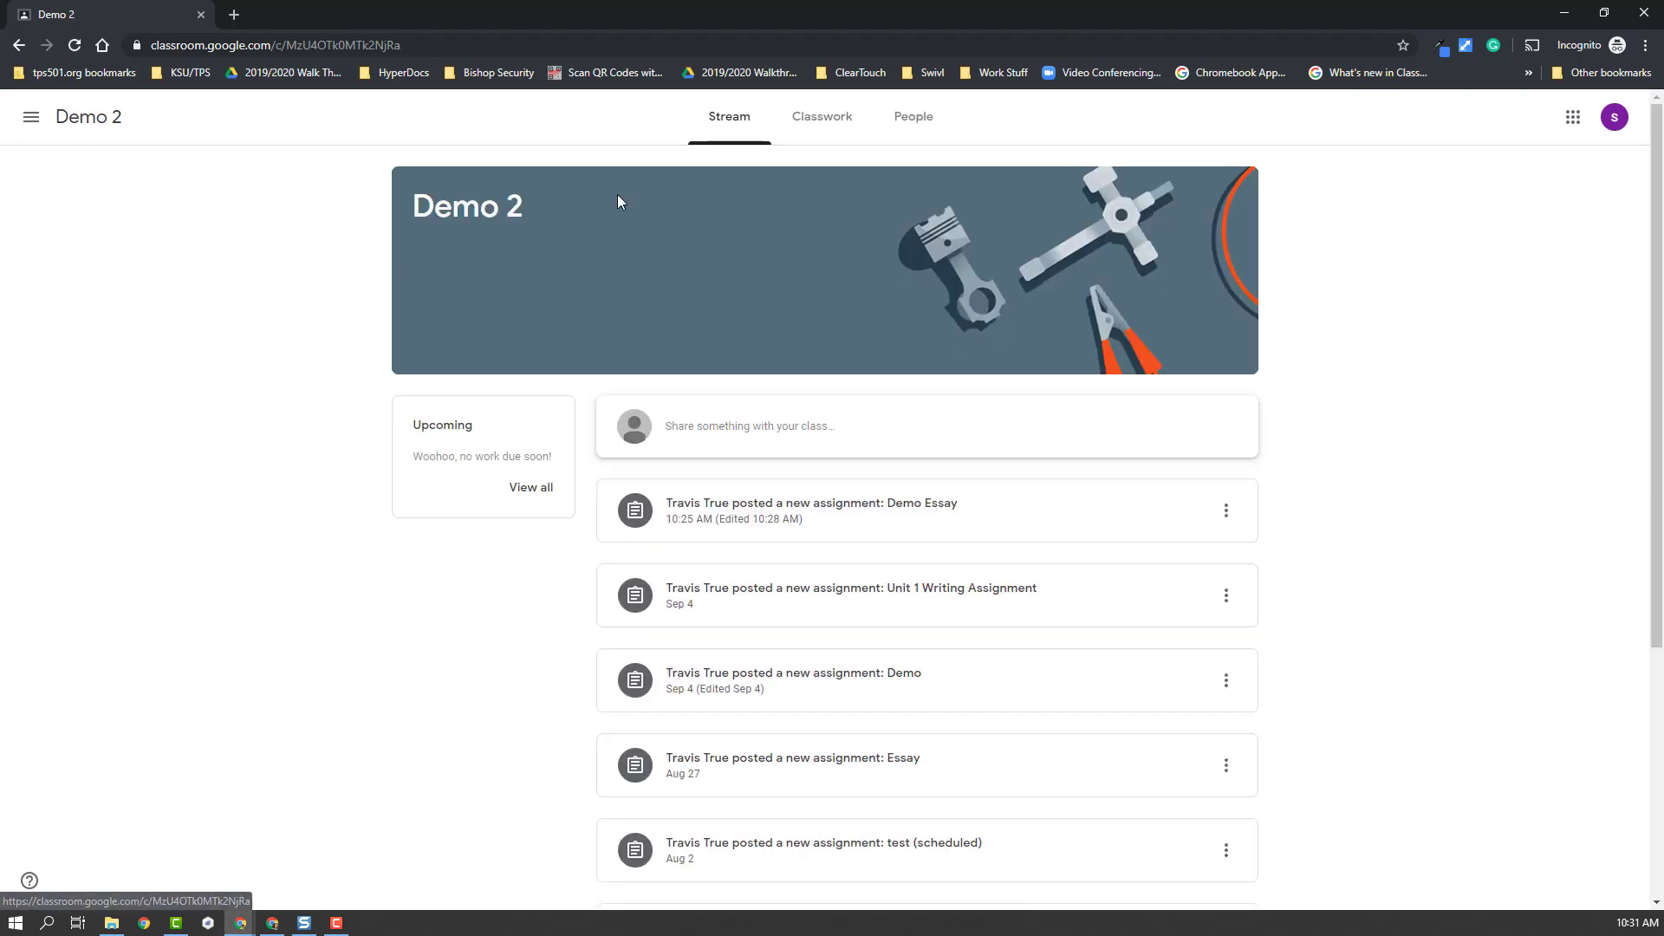
pyautogui.click(838, 121)
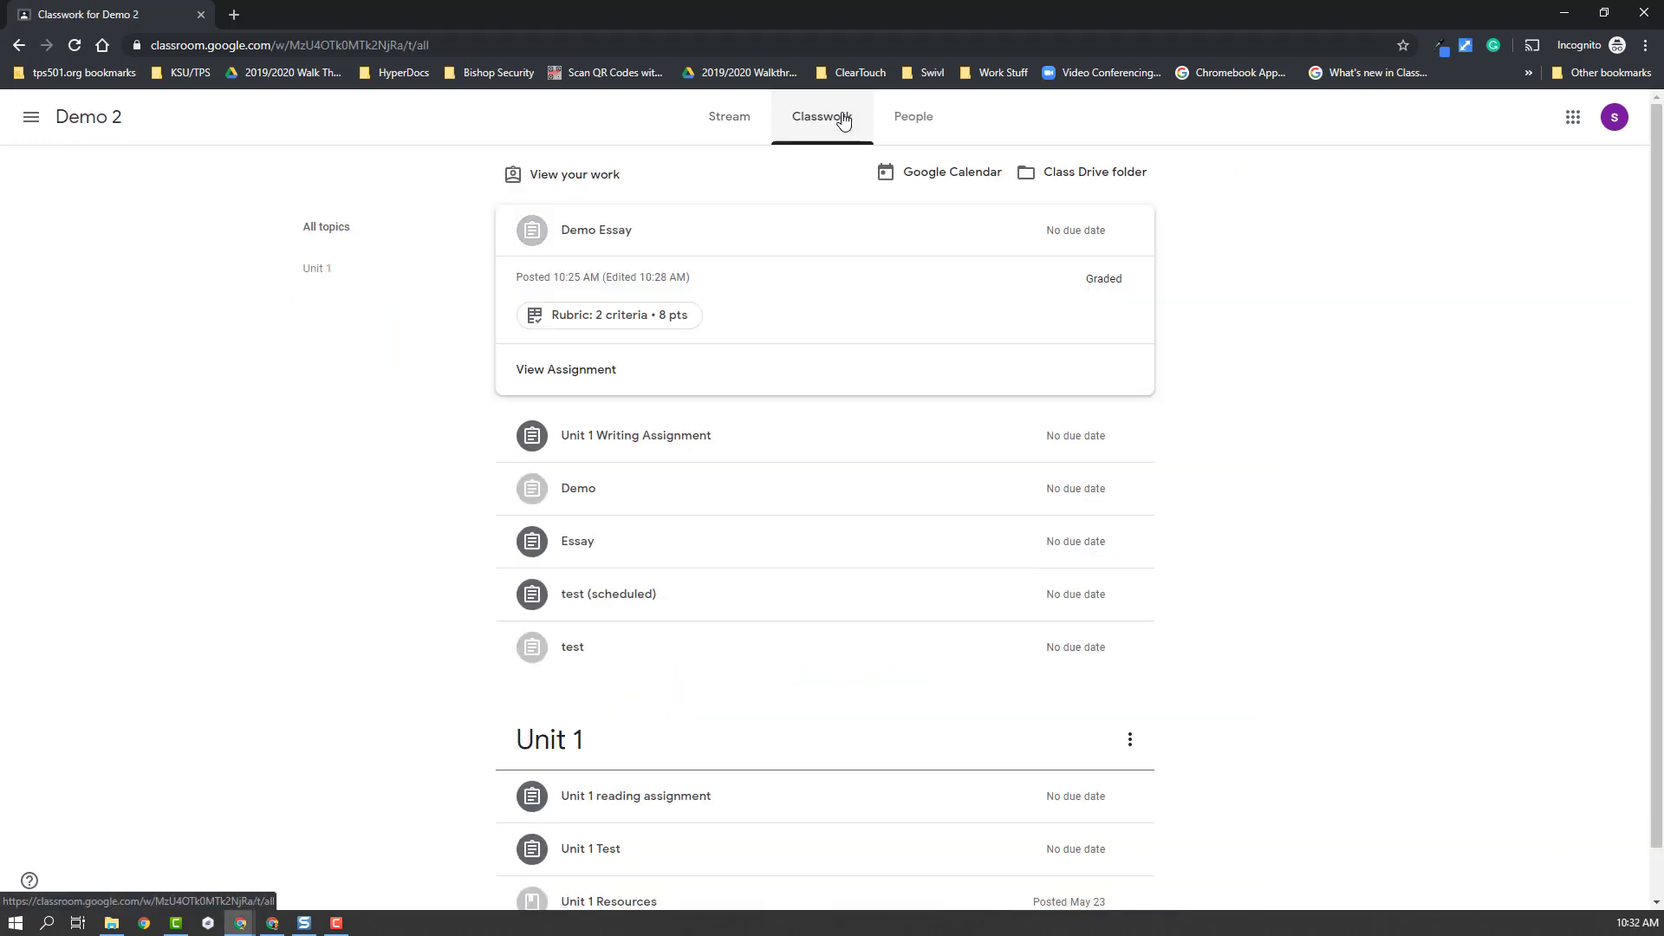
pyautogui.click(74, 45)
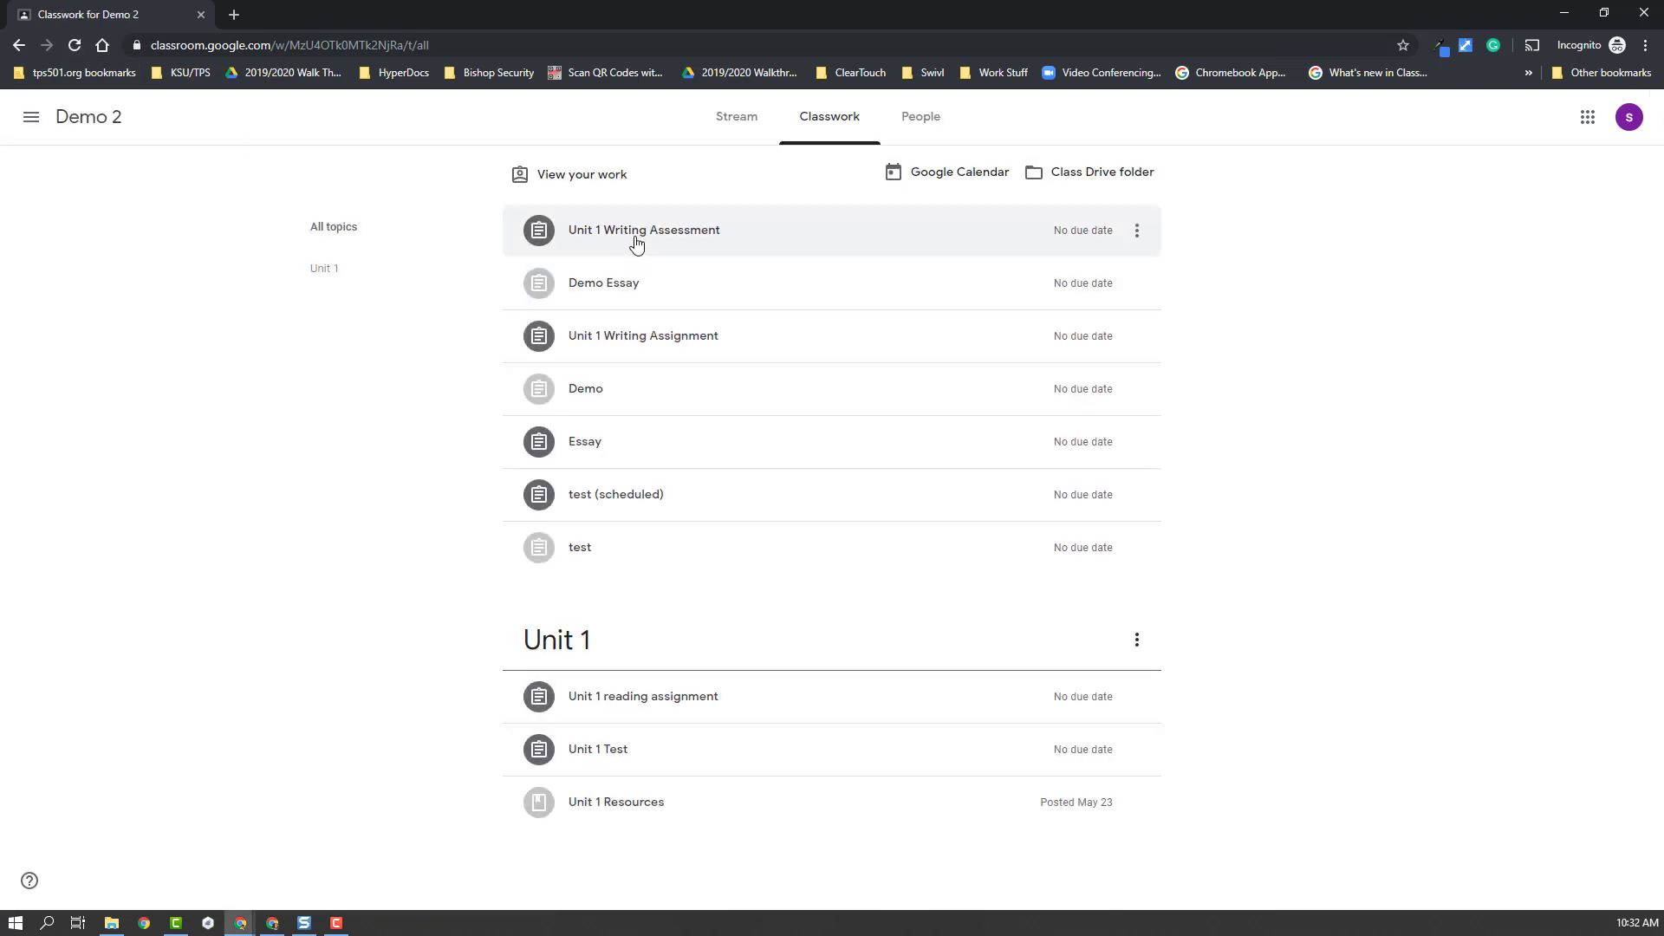
pyautogui.click(636, 244)
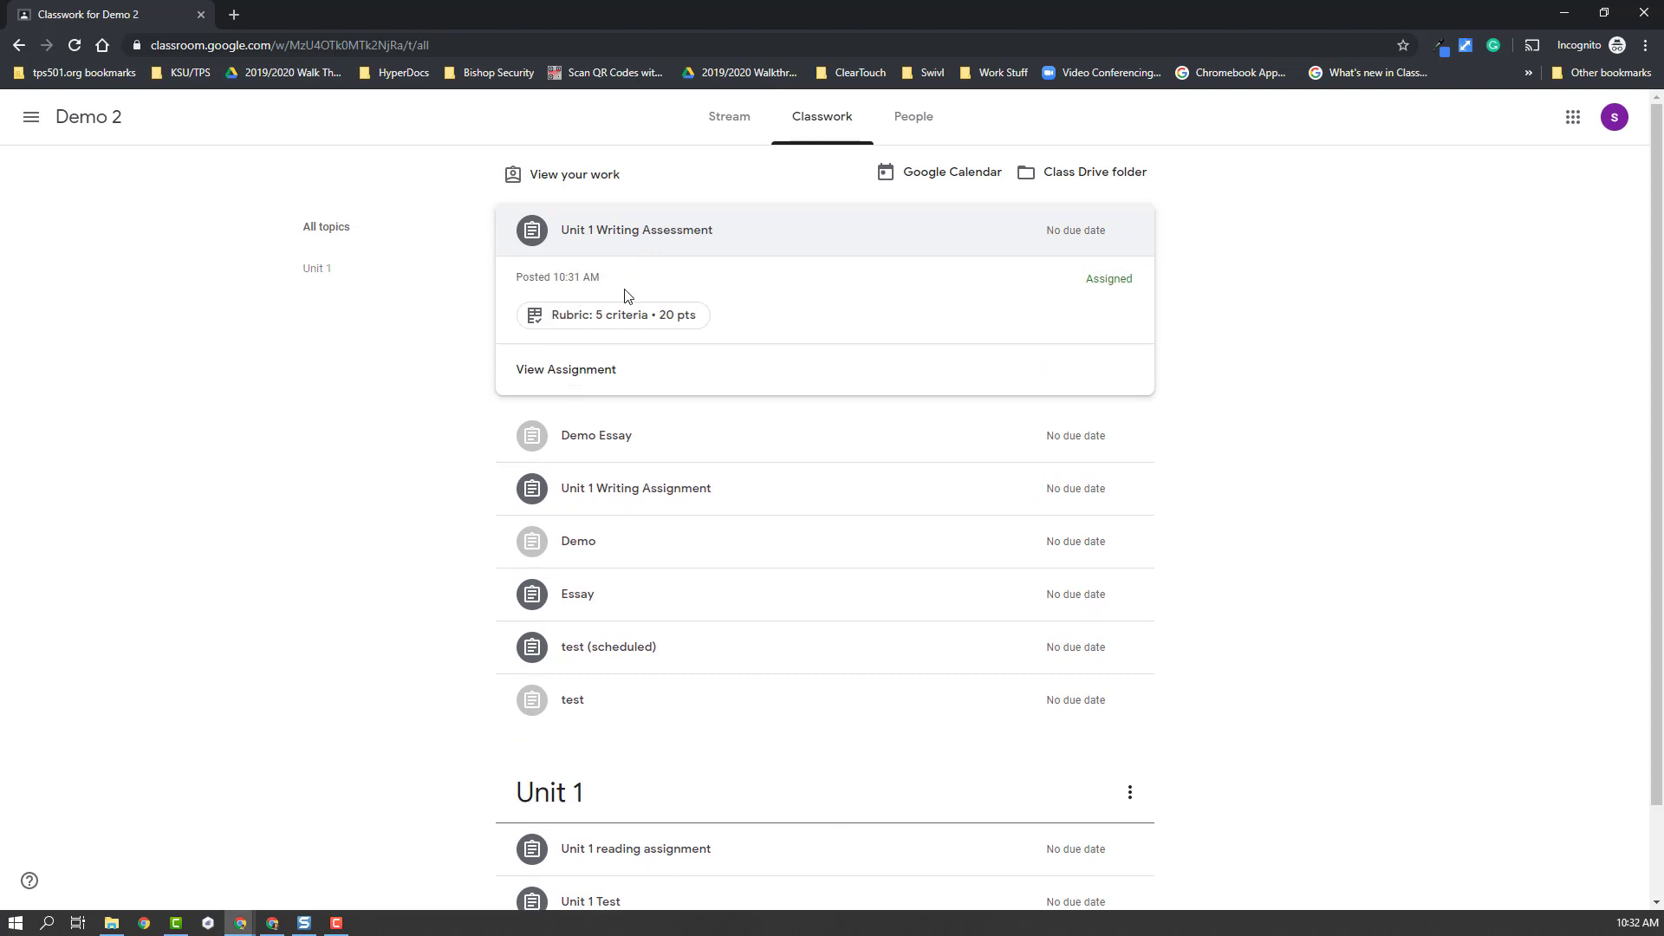
pyautogui.click(567, 373)
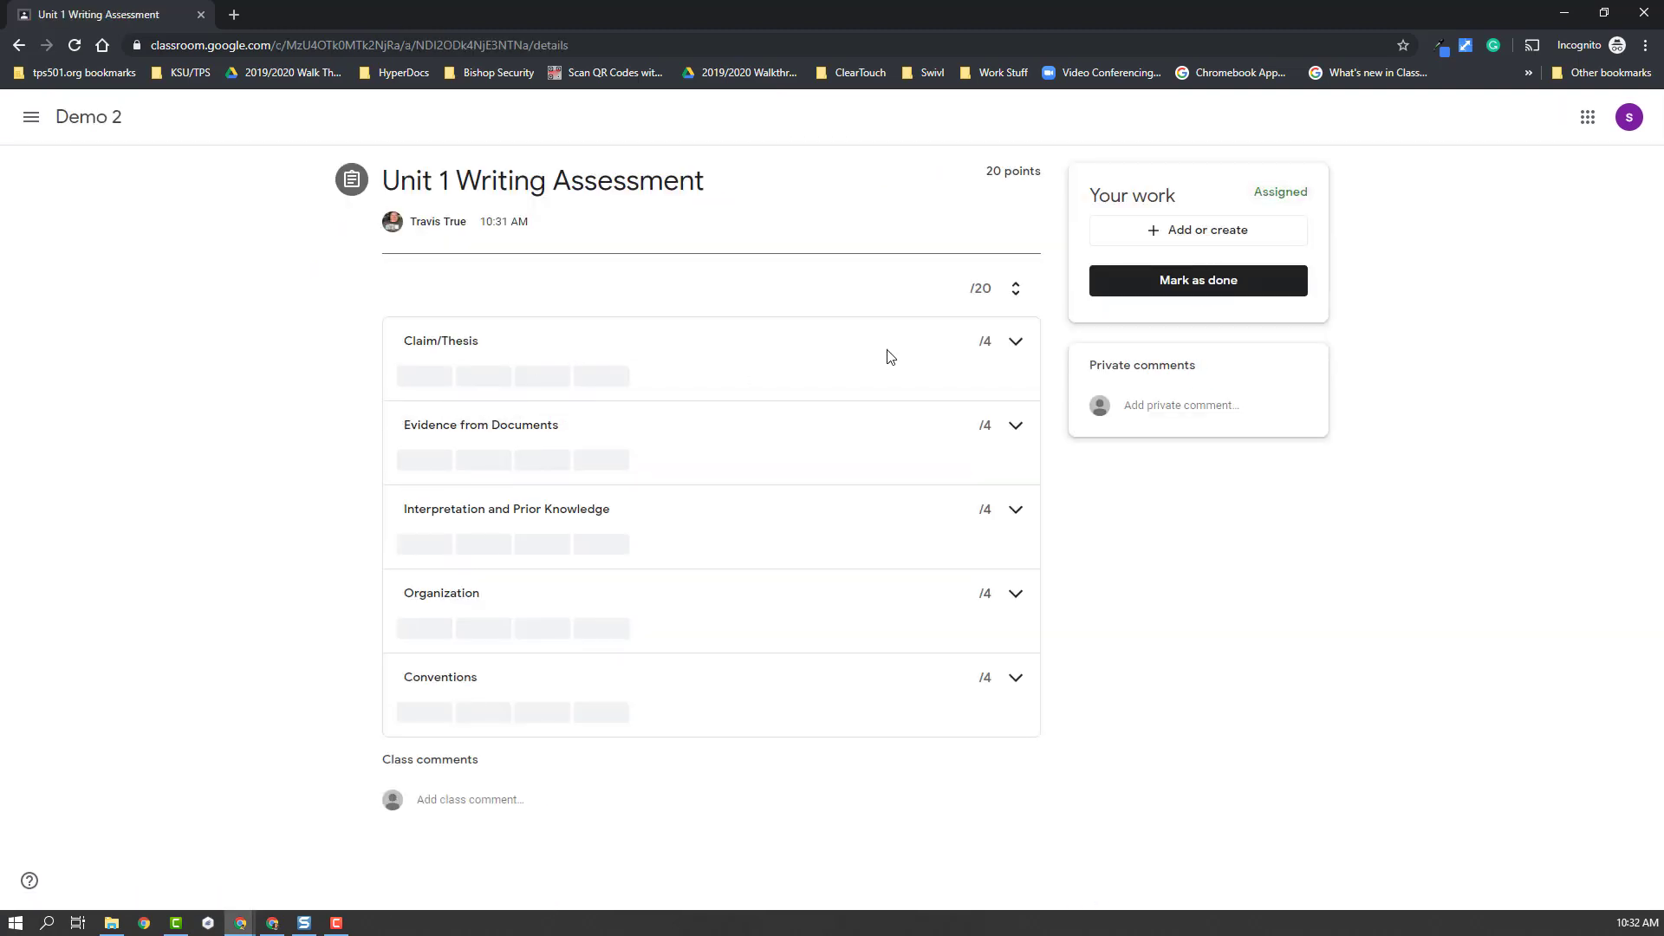
# Expand the Claim/Thesis and Evidence from Documents rubric criteria and read through their level descriptions.
pyautogui.click(1019, 345)
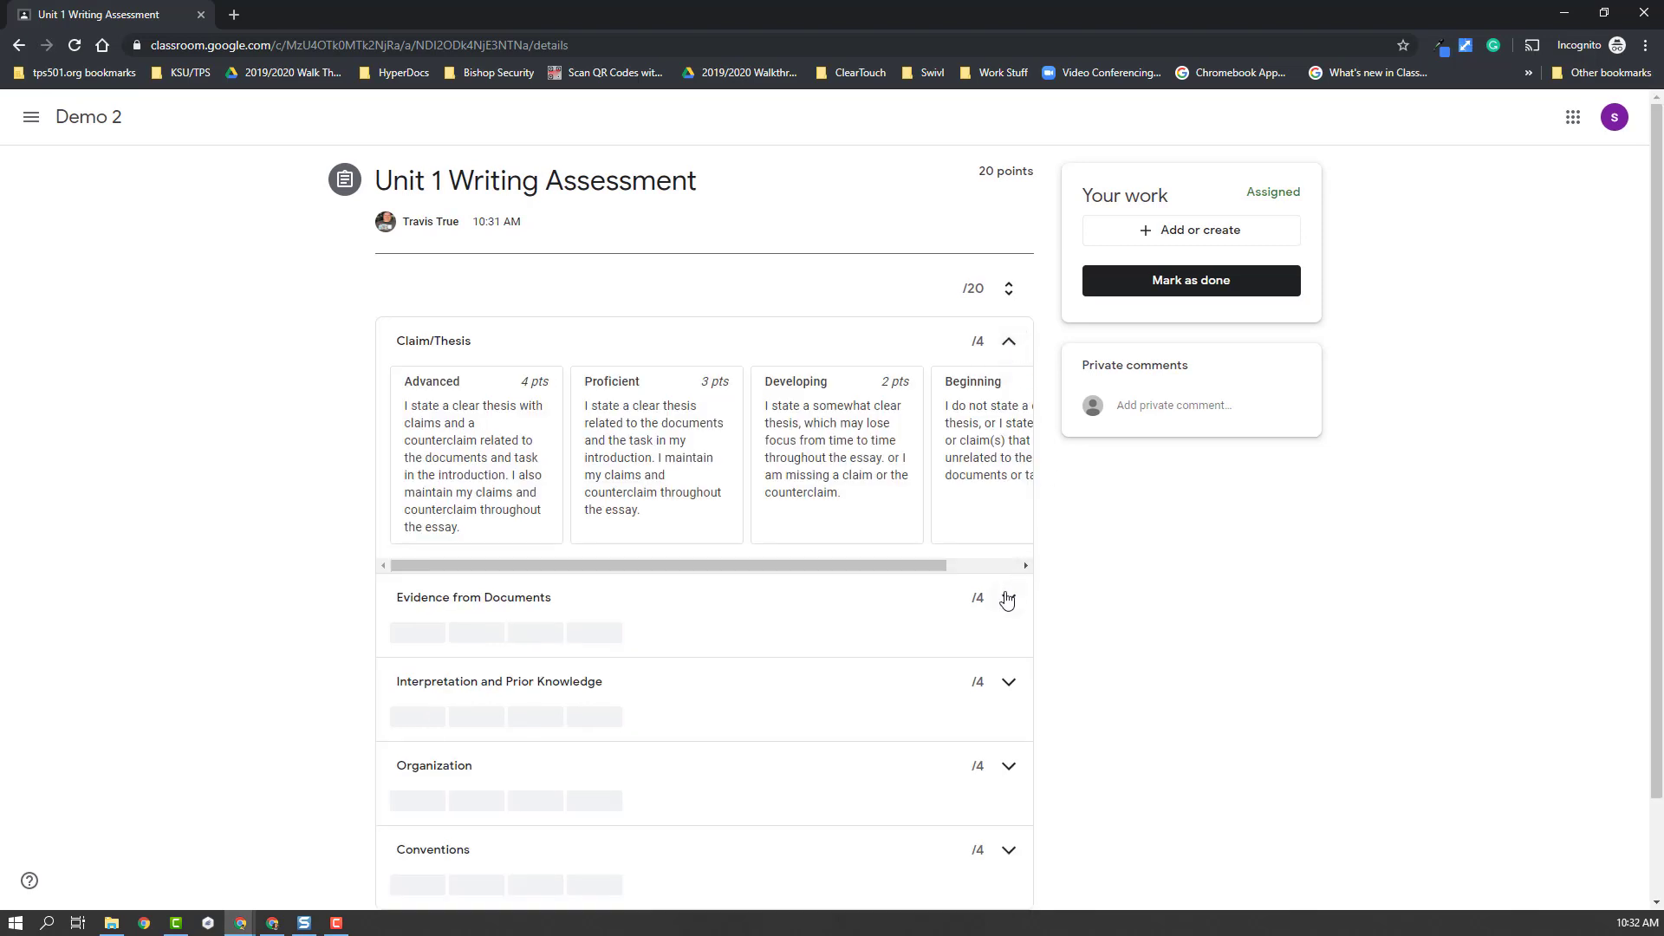
pyautogui.moveTo(913, 568); pyautogui.dragTo(825, 548)
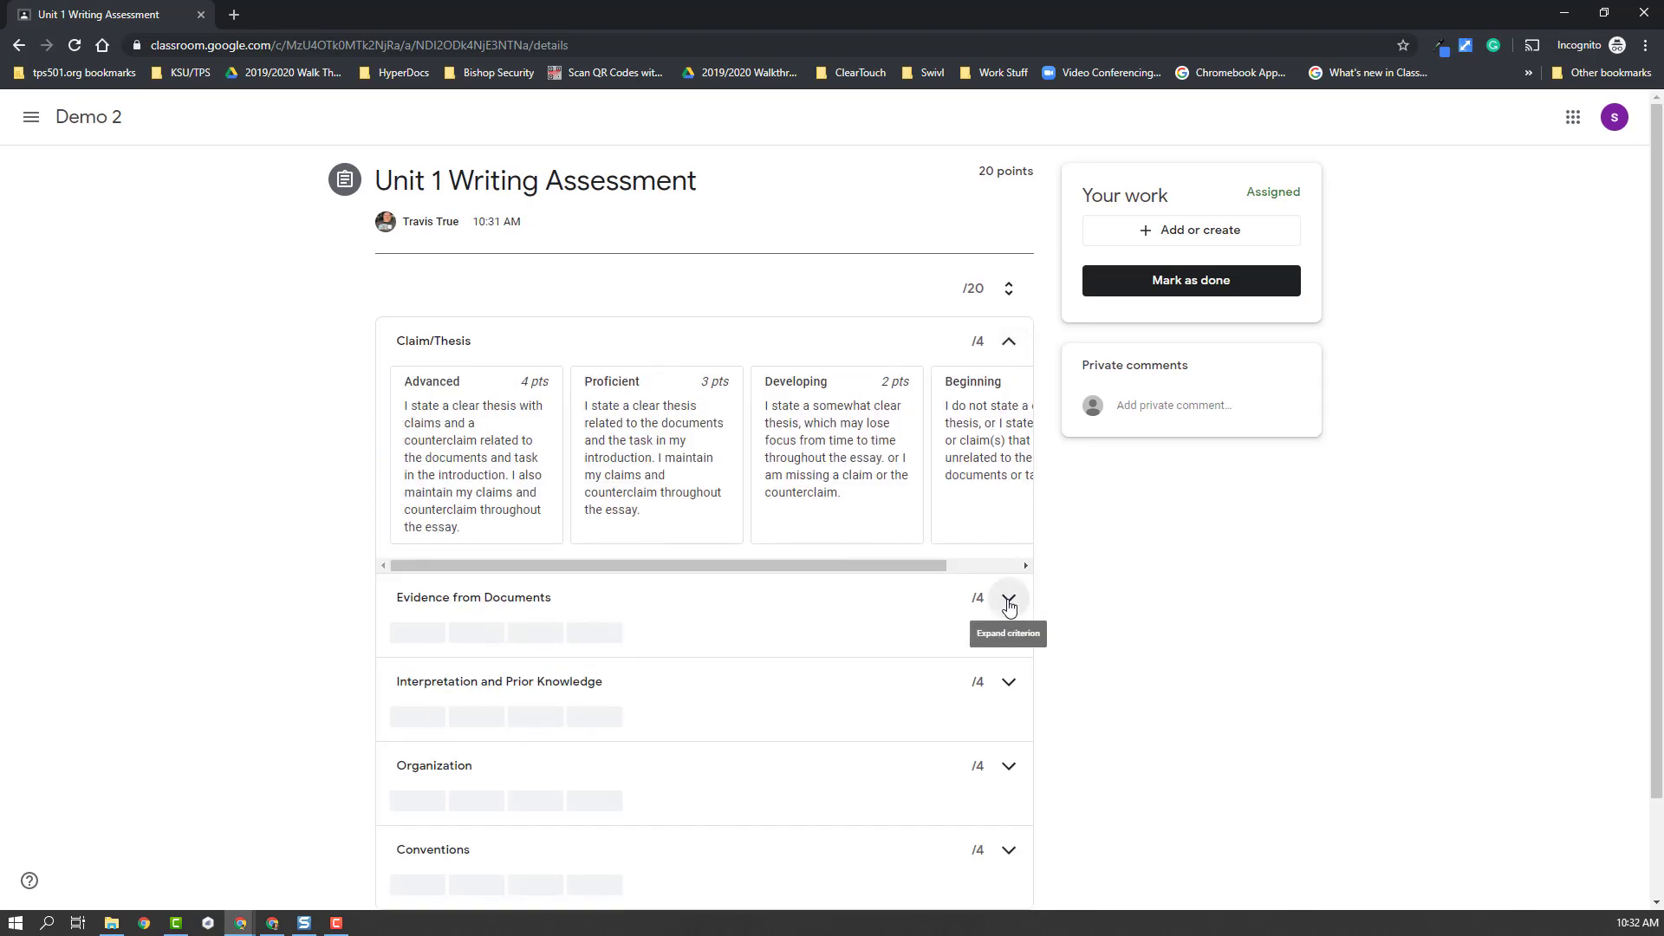
pyautogui.click(1008, 598)
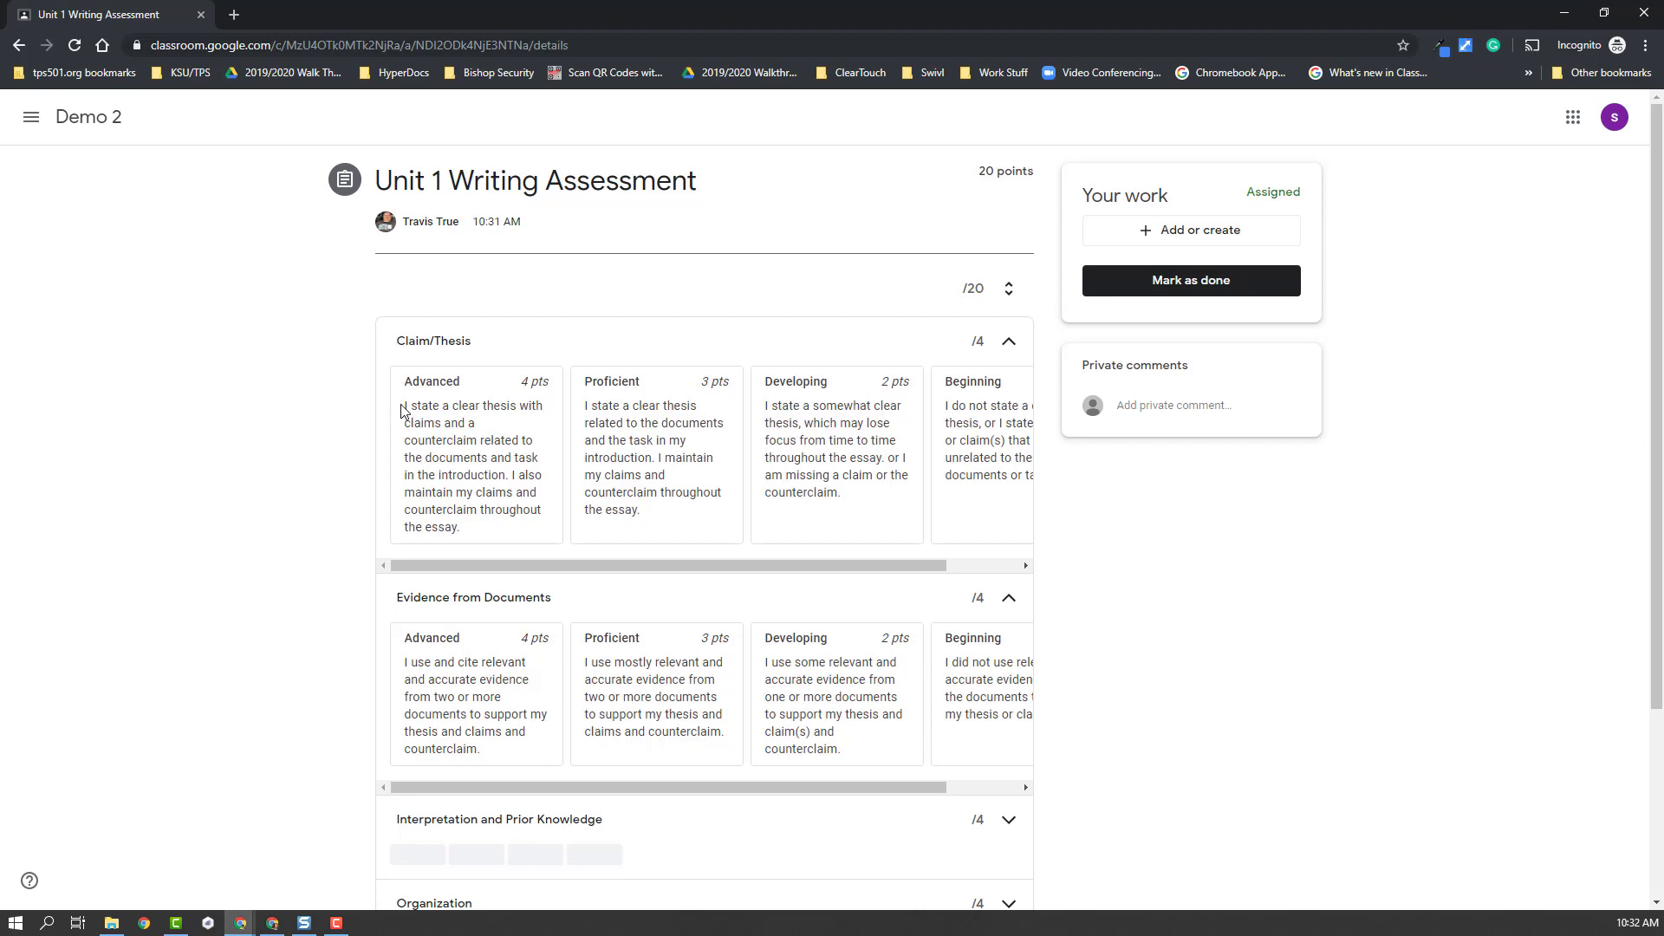
pyautogui.moveTo(401, 409); pyautogui.dragTo(456, 528)
pyautogui.click(454, 526)
# Return to the teacher's Classroom window and open a new blank assignment form in Demo 2's Classwork.
pyautogui.click(1565, 13)
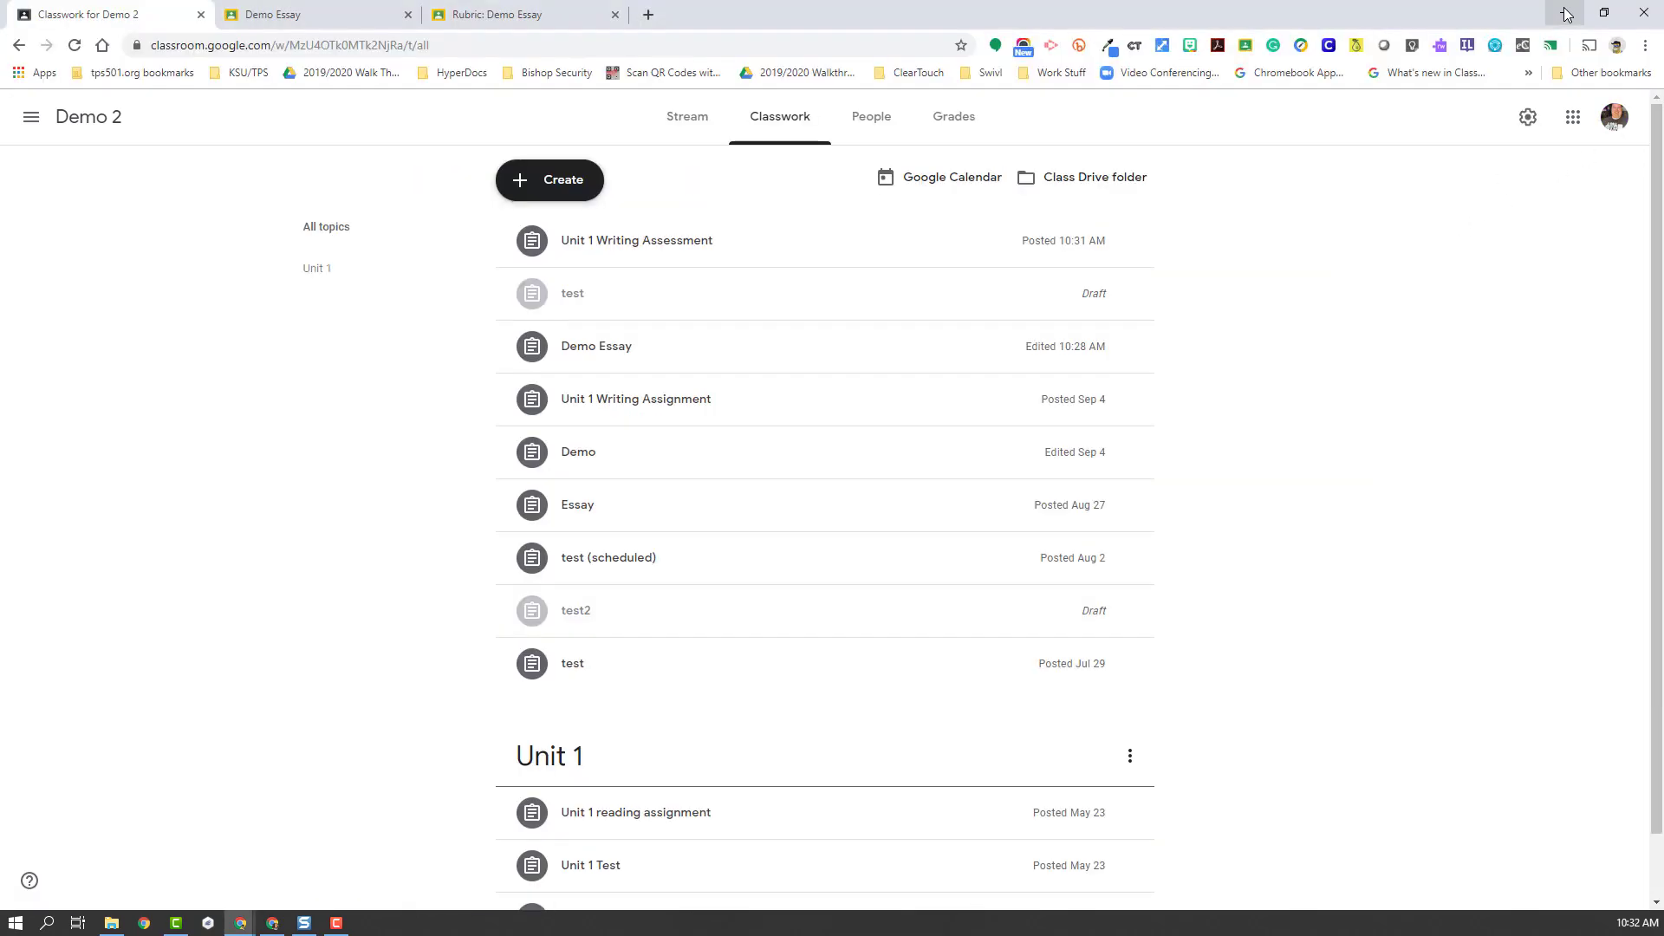
pyautogui.click(580, 182)
pyautogui.click(579, 182)
pyautogui.click(580, 182)
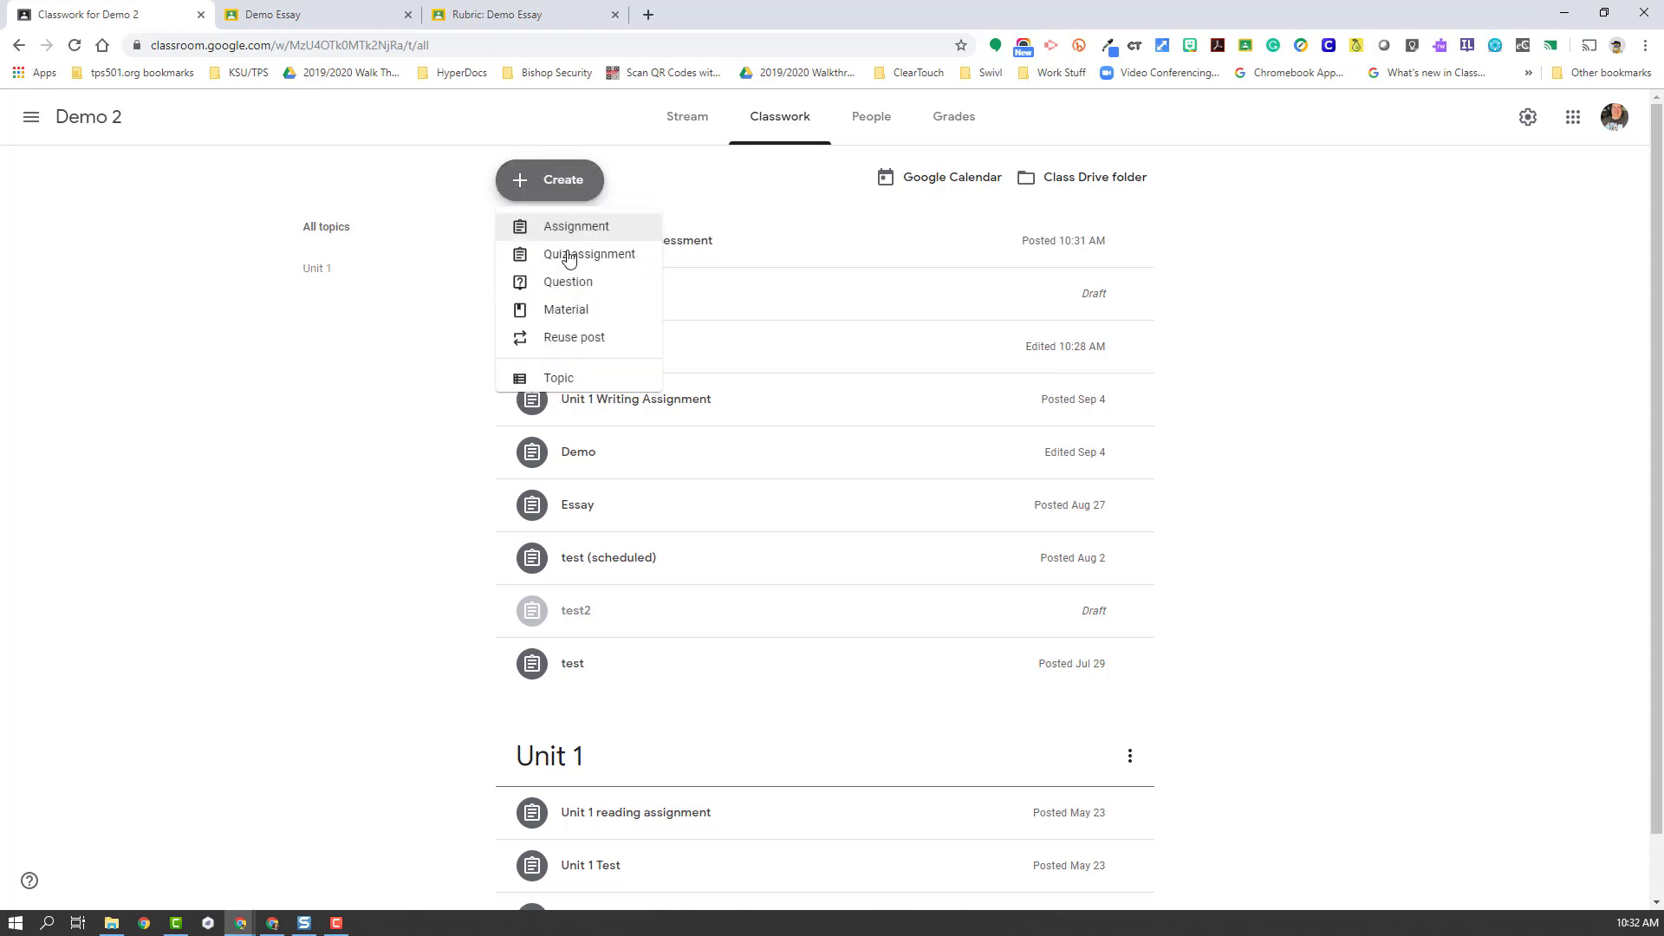
pyautogui.click(574, 227)
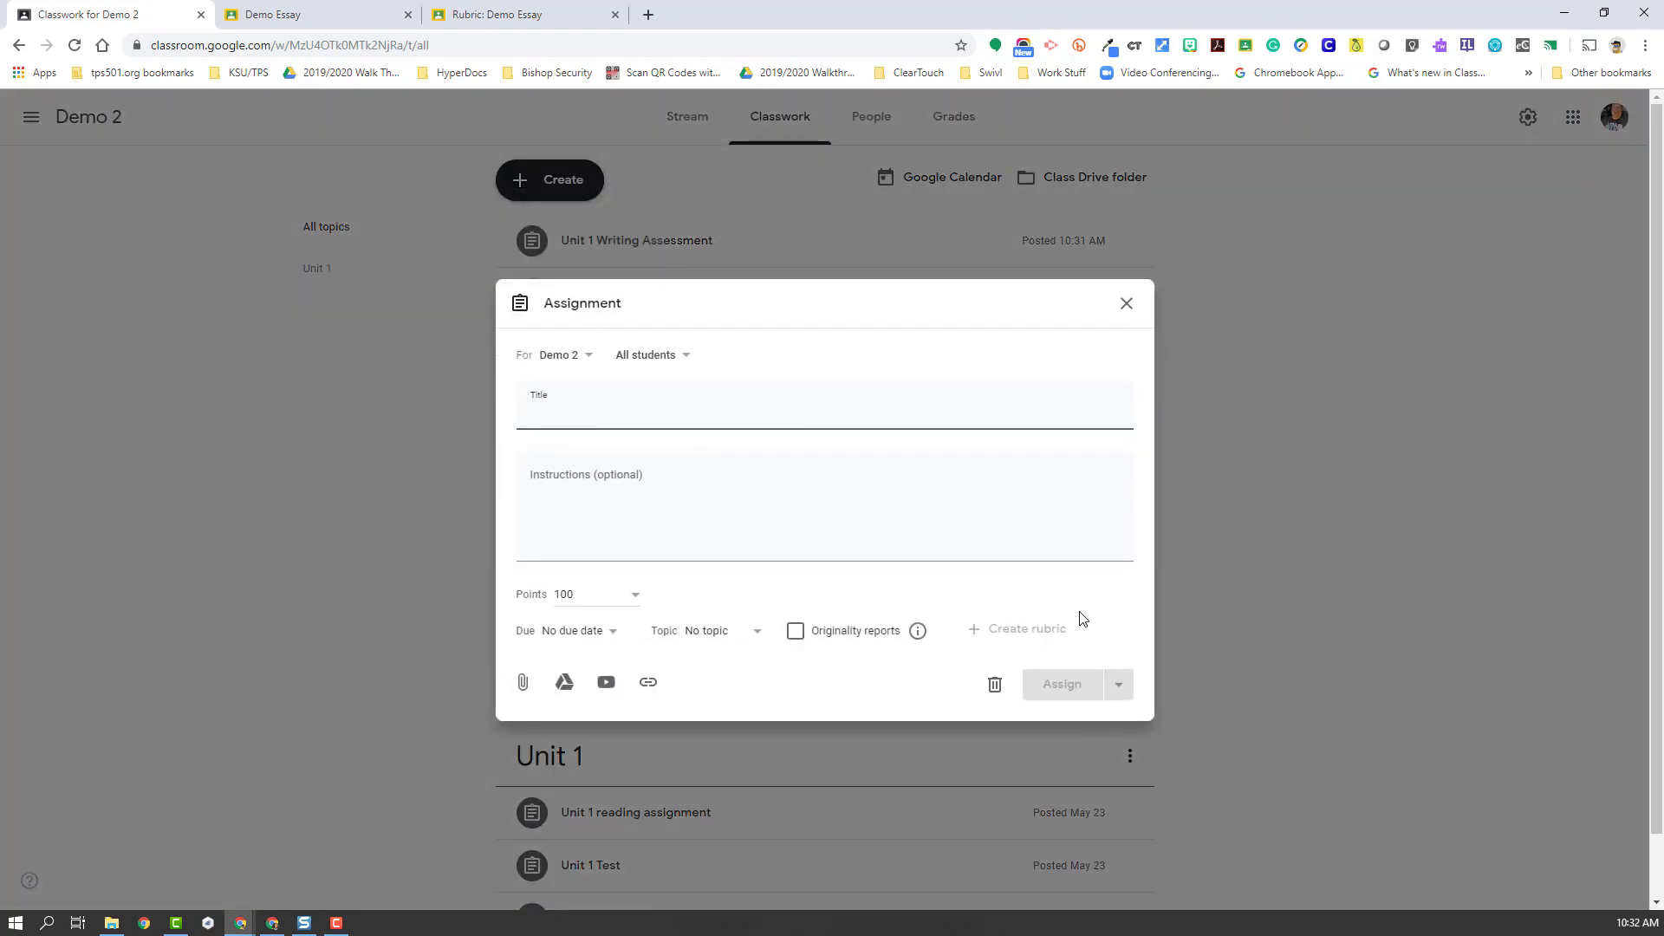